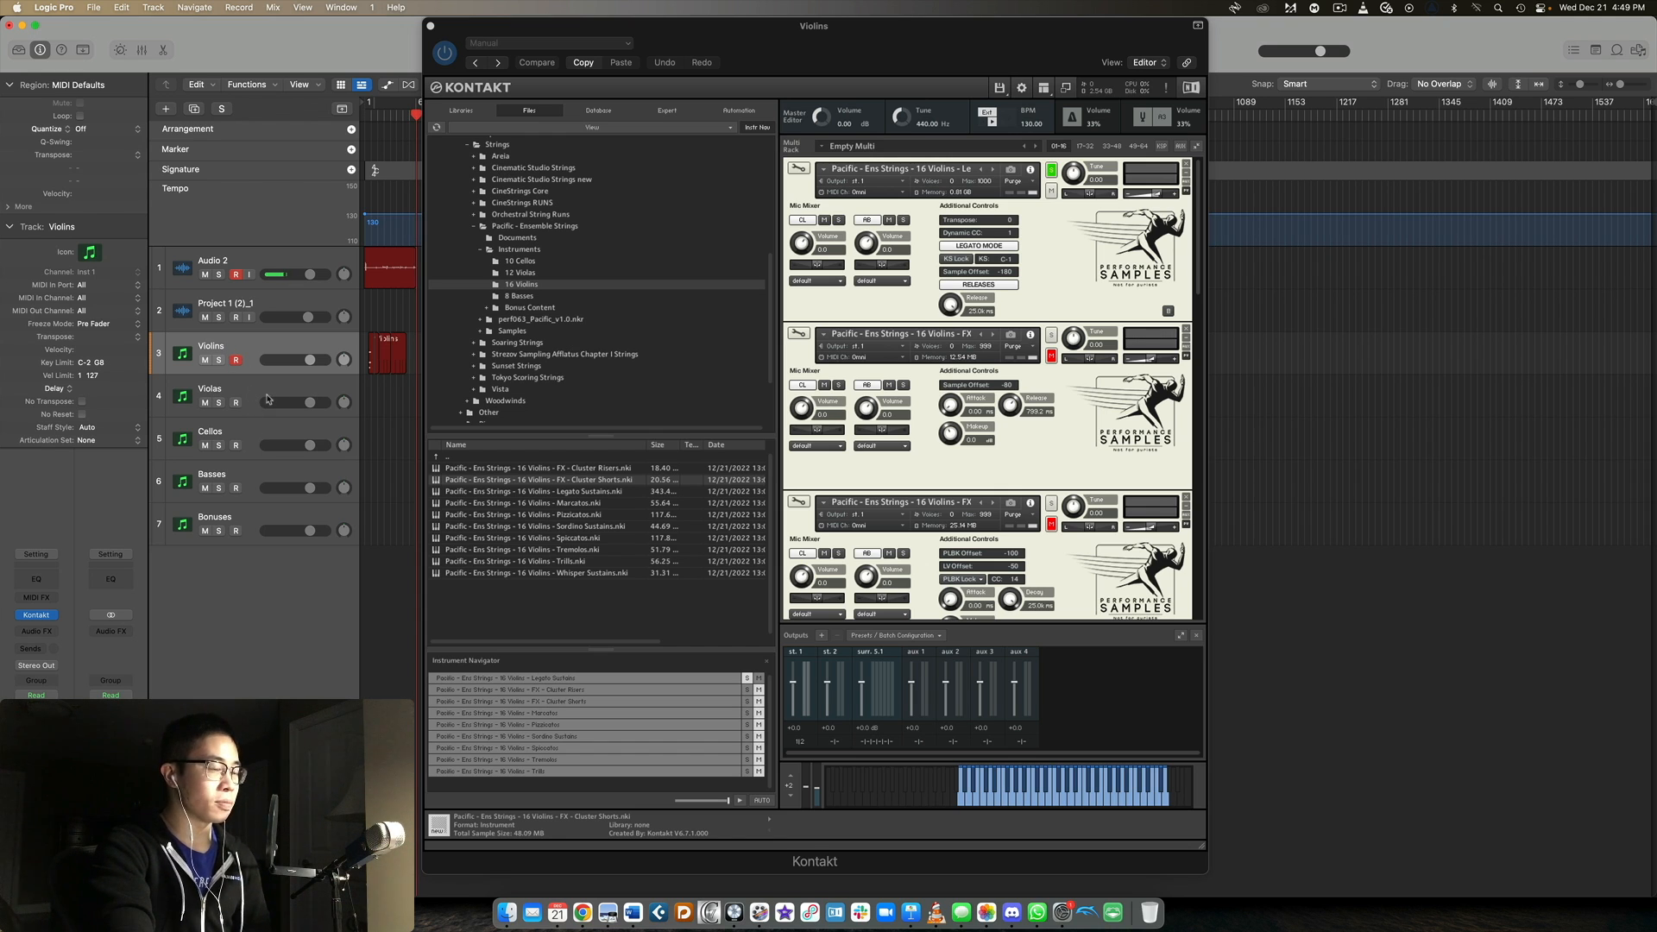
Browse the Pacific Ensemble Strings Instruments folder, look through Bonus Content and its Lite Full Strings Patches, and return to the 16 Violins folder.
{"action": "double_click", "coordinate": [464, 458]}
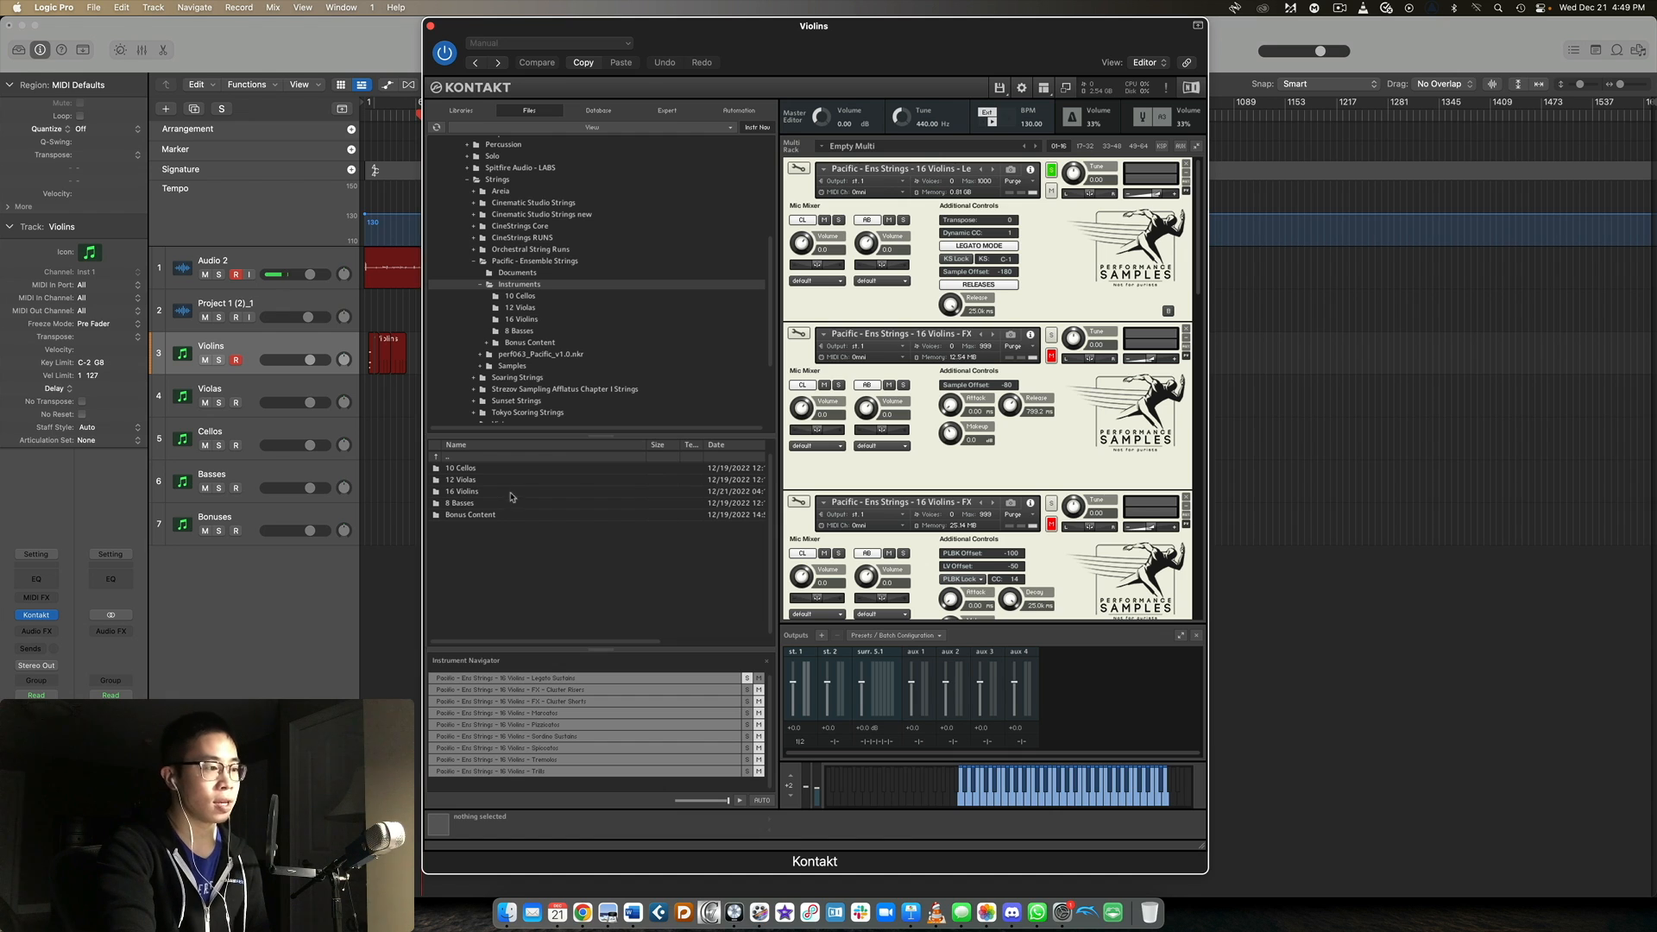
{"action": "double_click", "coordinate": [486, 517]}
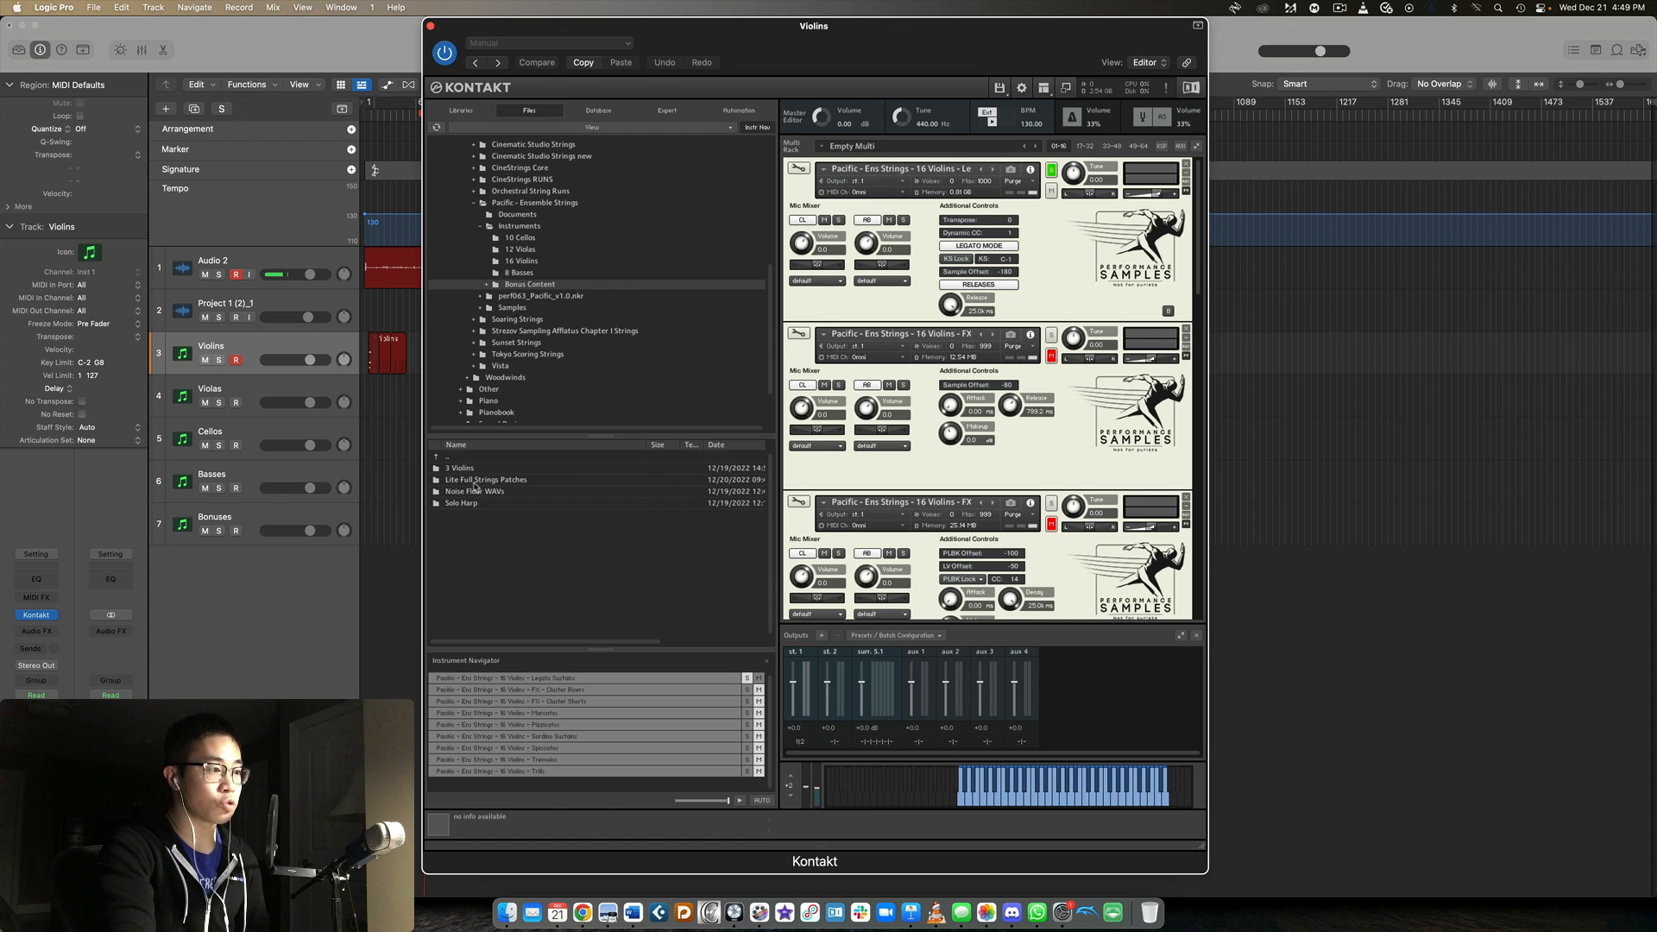
{"action": "double_click", "coordinate": [475, 485]}
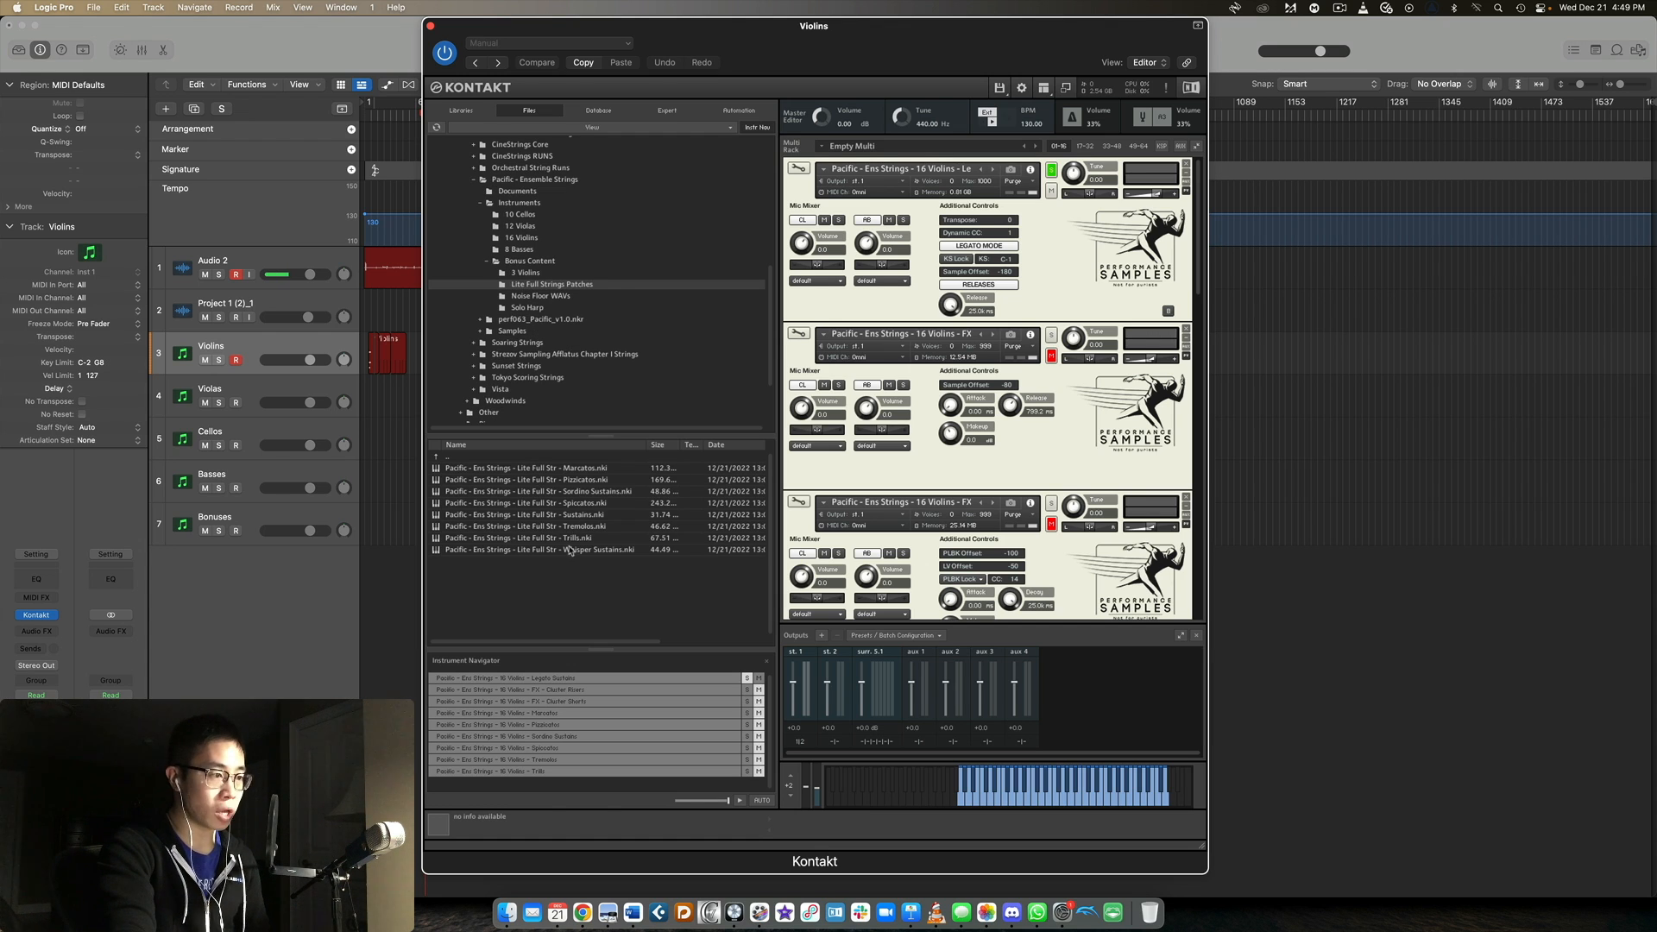
{"action": "double_click", "coordinate": [488, 458]}
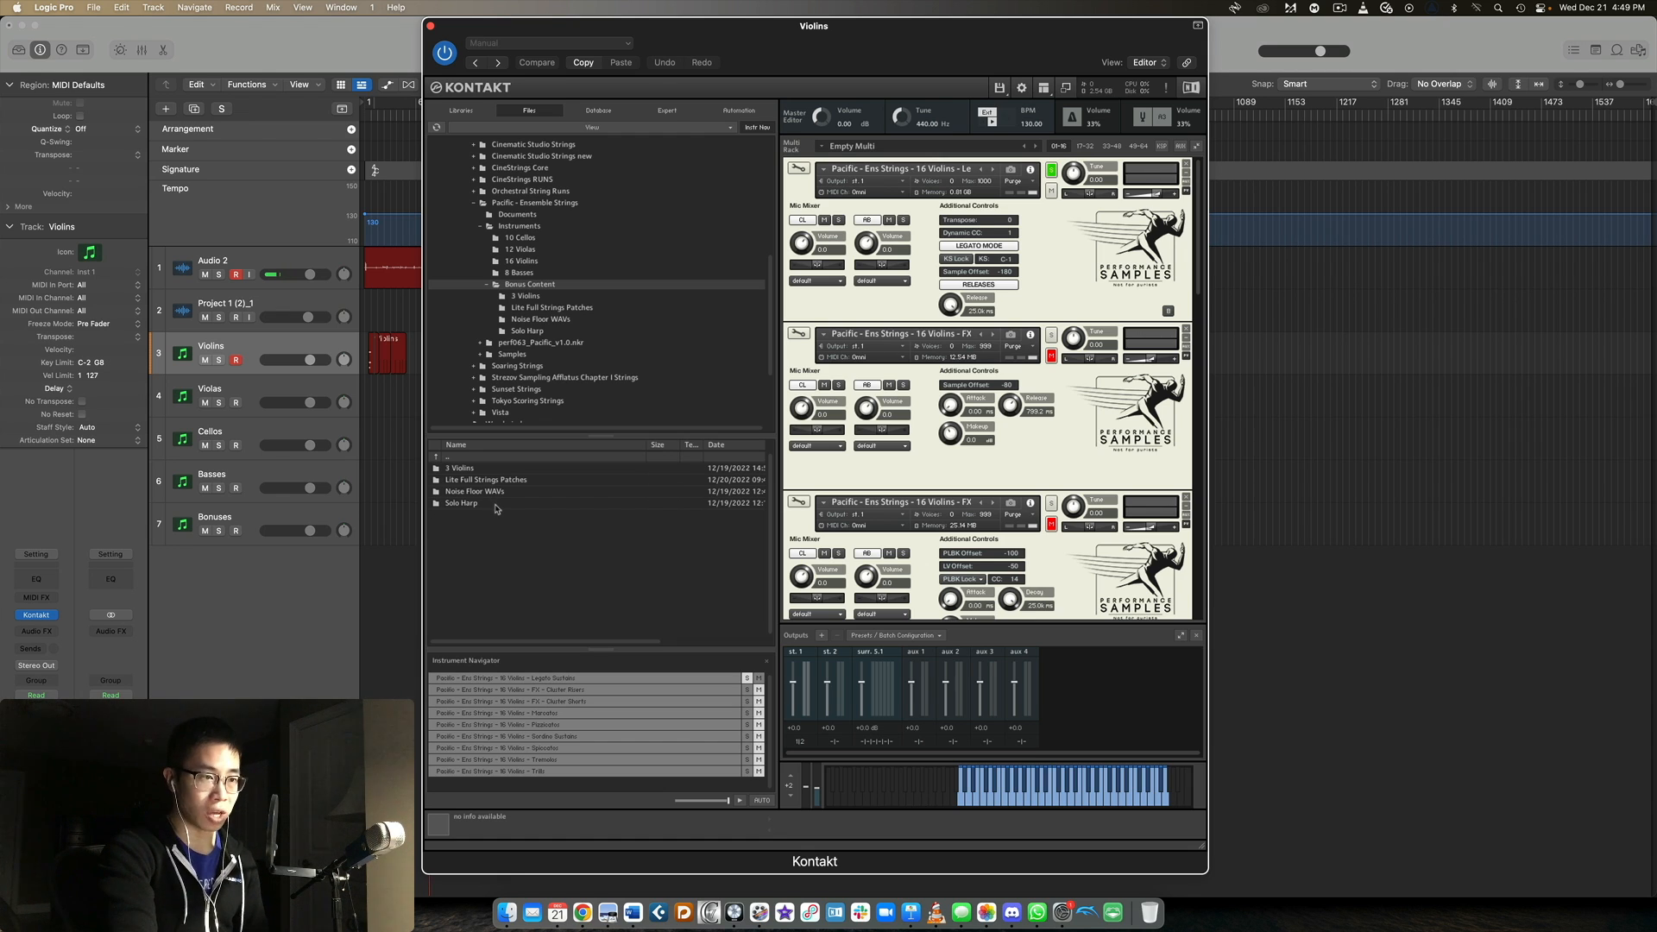
{"action": "double_click", "coordinate": [449, 458]}
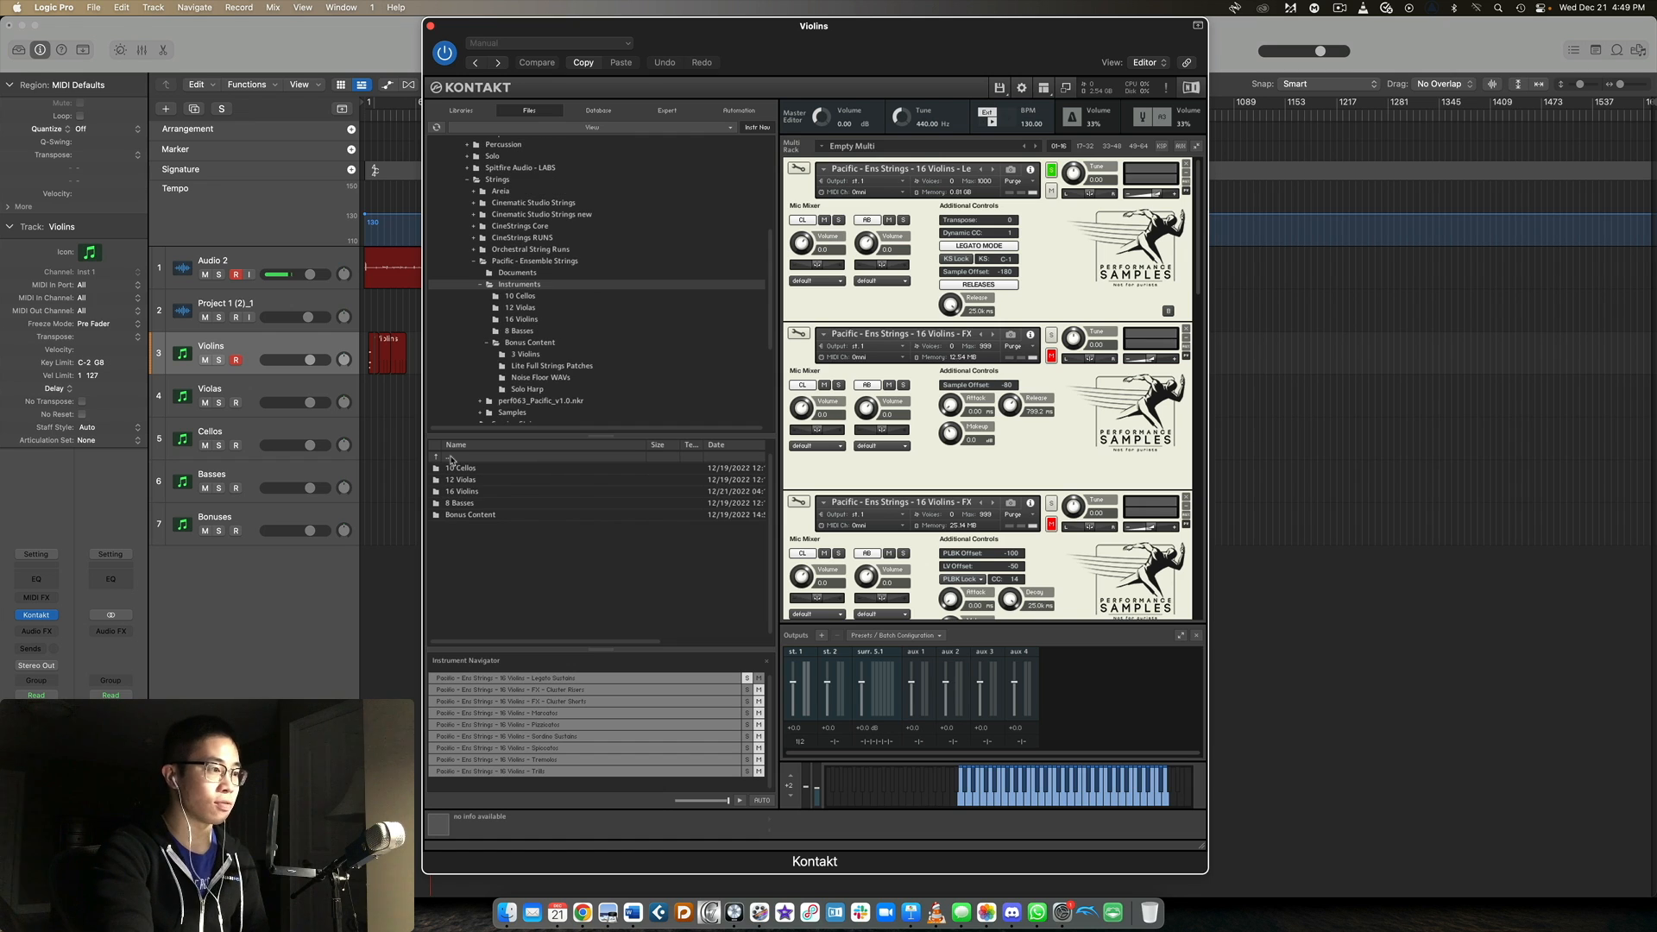
{"action": "double_click", "coordinate": [486, 492]}
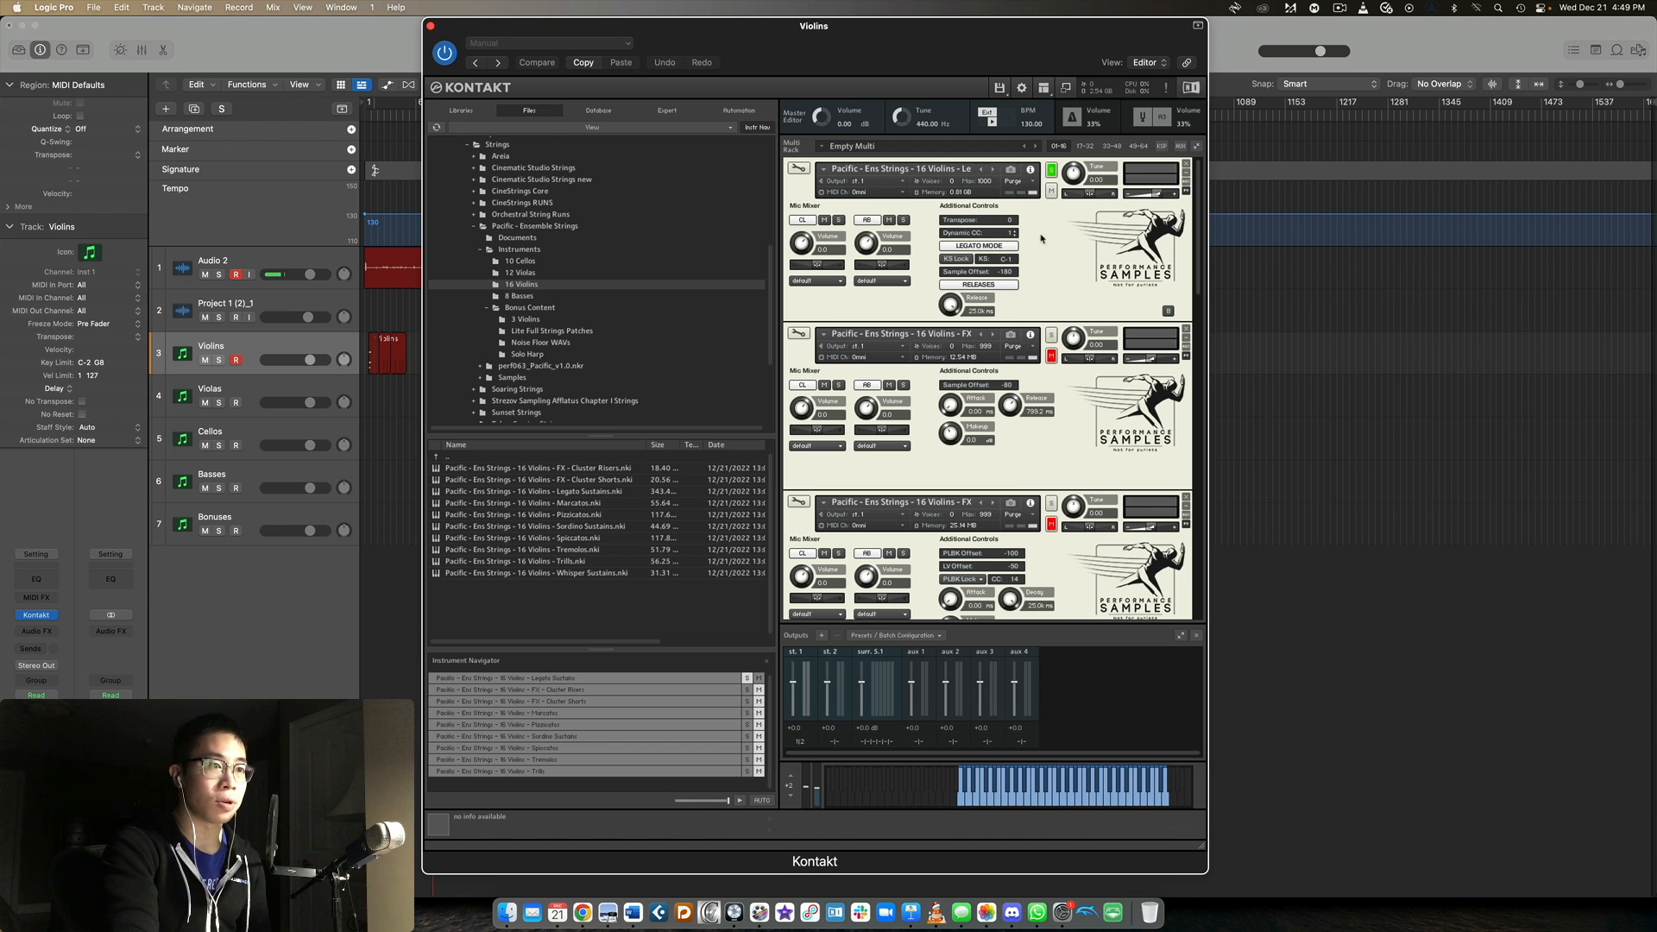
Switch the 16 Violins Legato Sustains patch to Sustain Mode and back to Legato Mode.
{"action": "scroll", "coordinate": [1022, 245], "scroll_direction": "down", "scroll_amount": 4}
{"action": "scroll", "coordinate": [1027, 243], "scroll_direction": "up", "scroll_amount": 4}
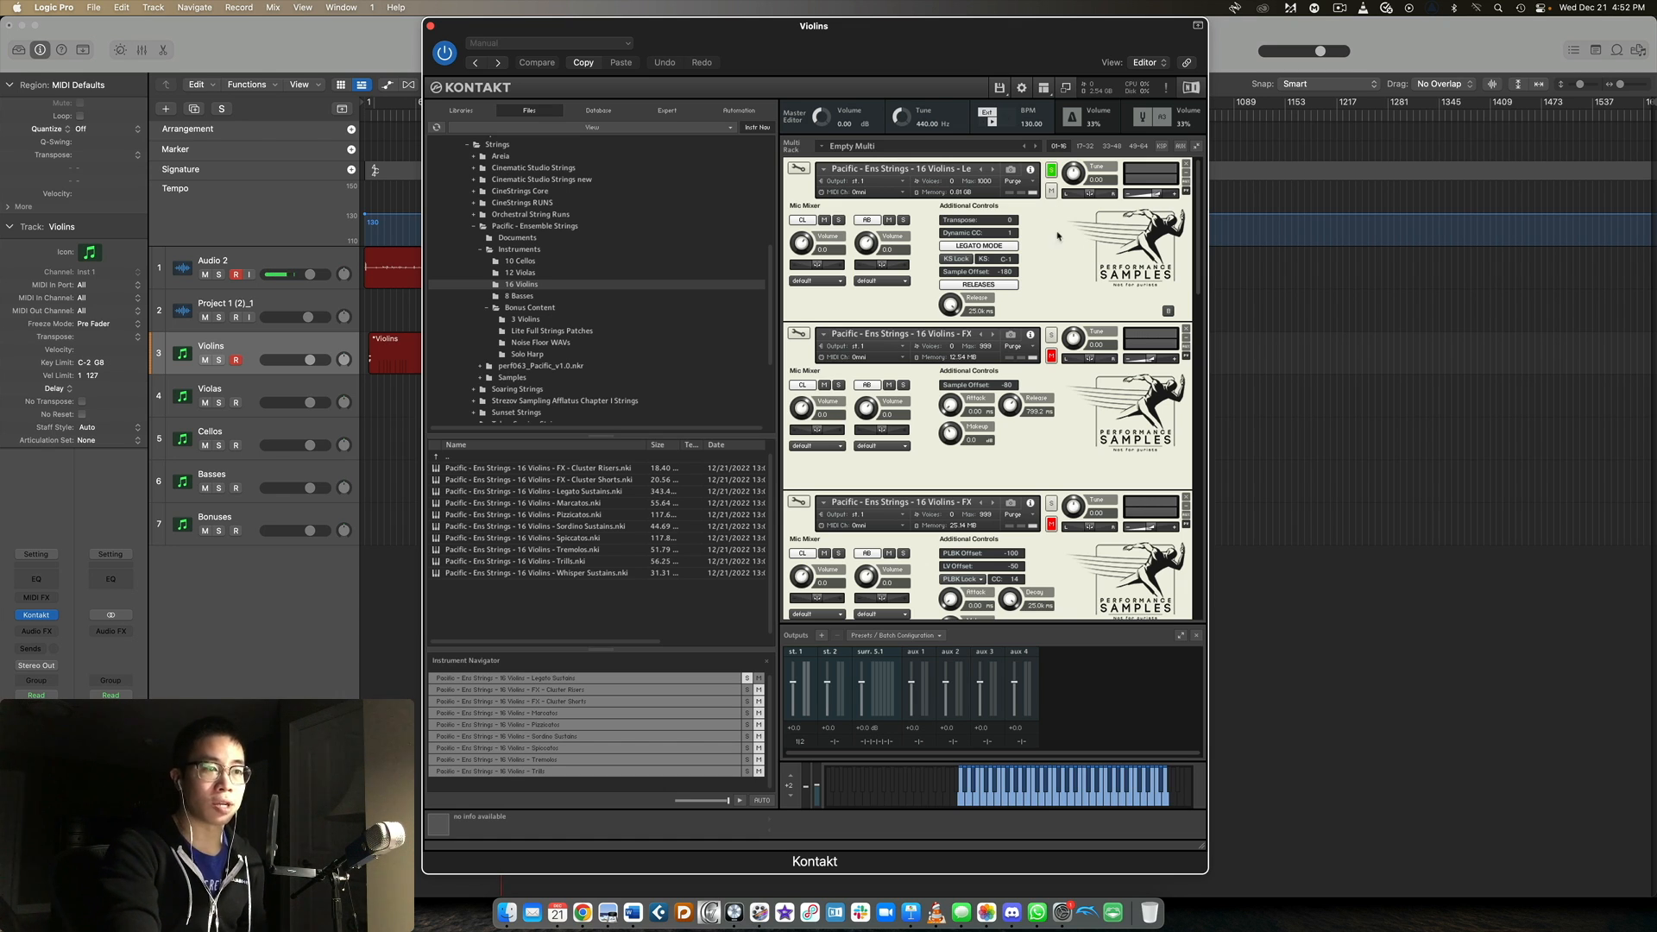
{"action": "left_click", "coordinate": [1008, 250]}
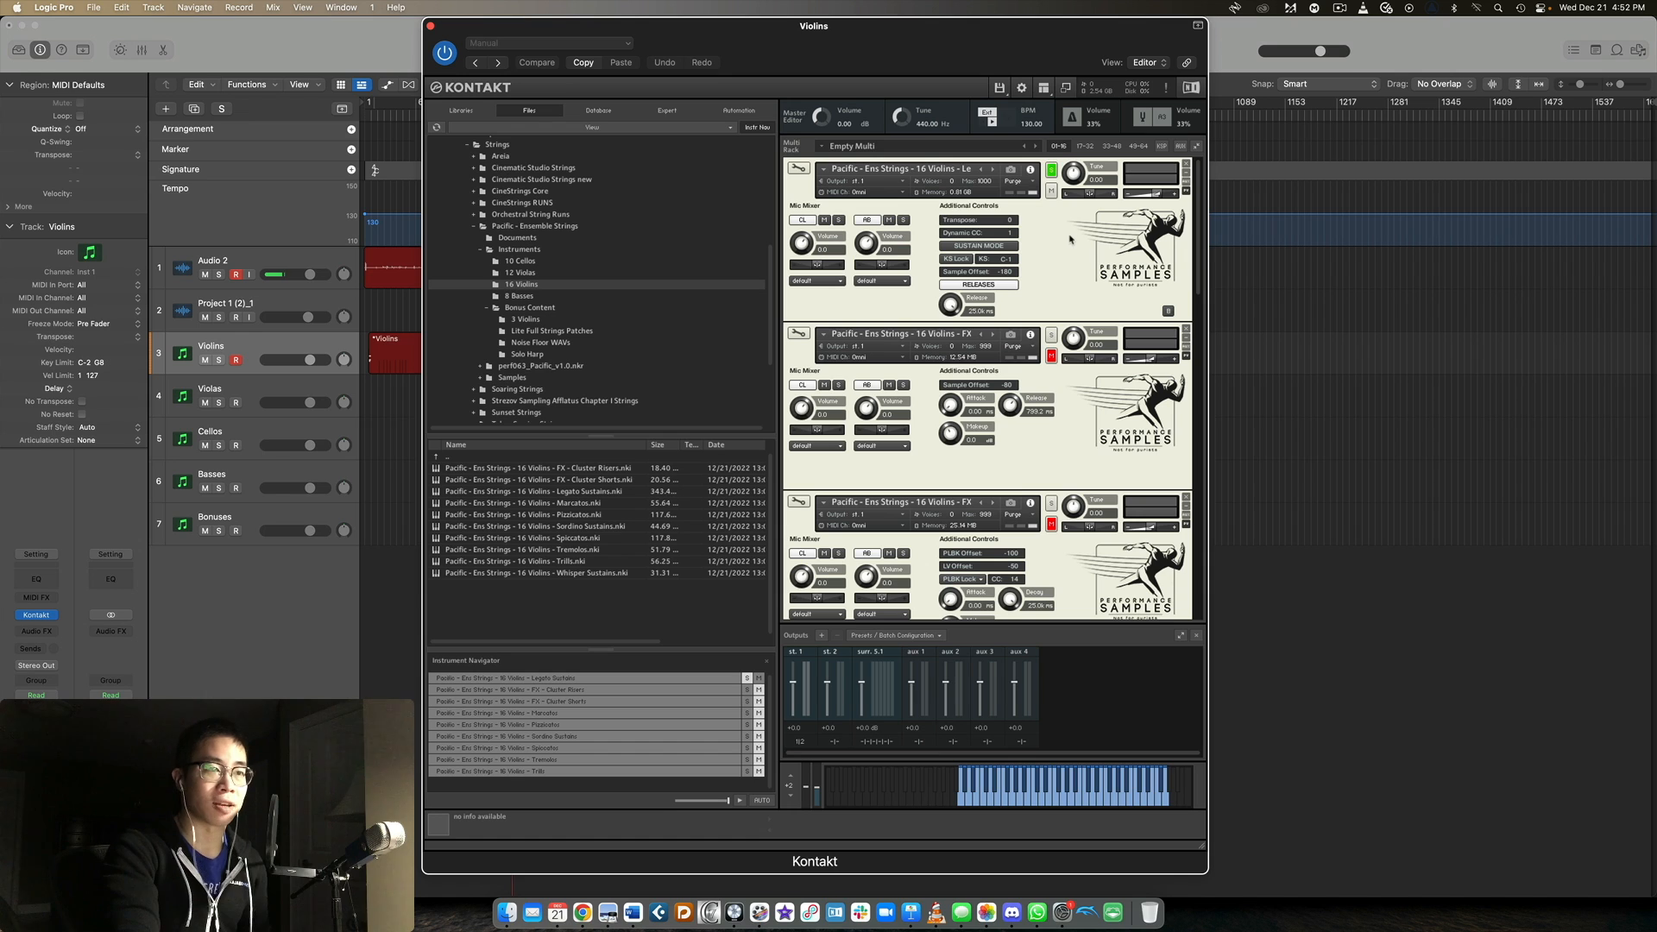
{"action": "left_click", "coordinate": [994, 246]}
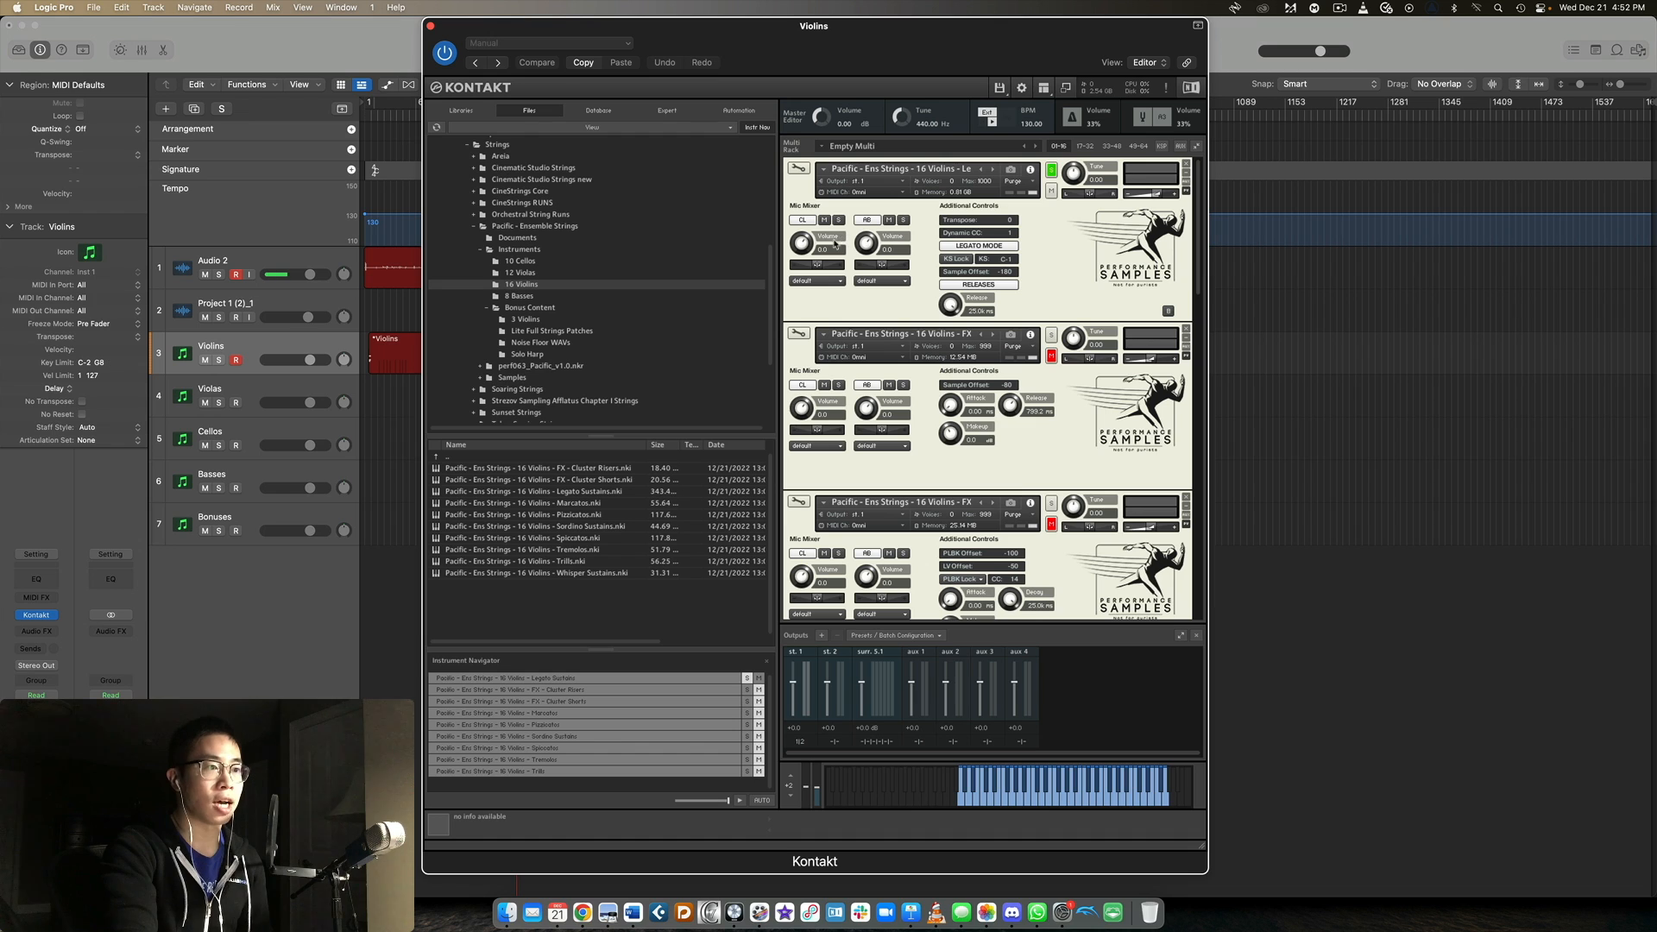
Rebalance the two mic volumes of the Legato Sustains patch, isolating each mic in turn and settling on a quieter CL mic.
{"action": "left_click_drag", "start_coordinate": [881, 250], "coordinate": [859, 339]}
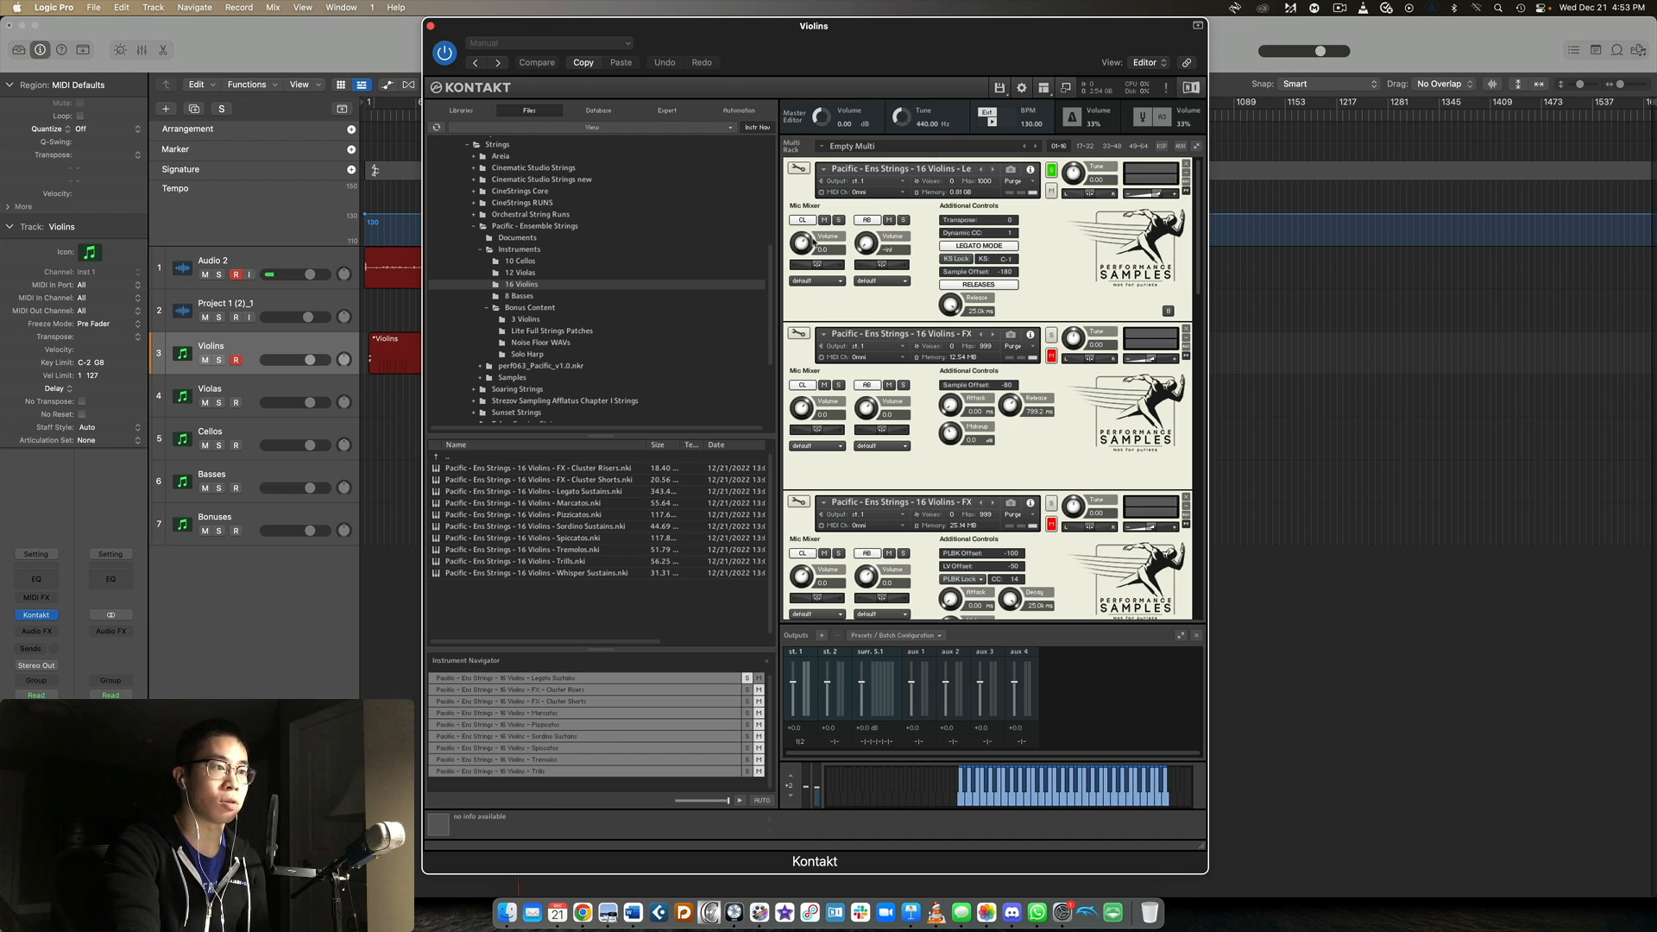
{"action": "left_click_drag", "start_coordinate": [809, 244], "coordinate": [812, 216]}
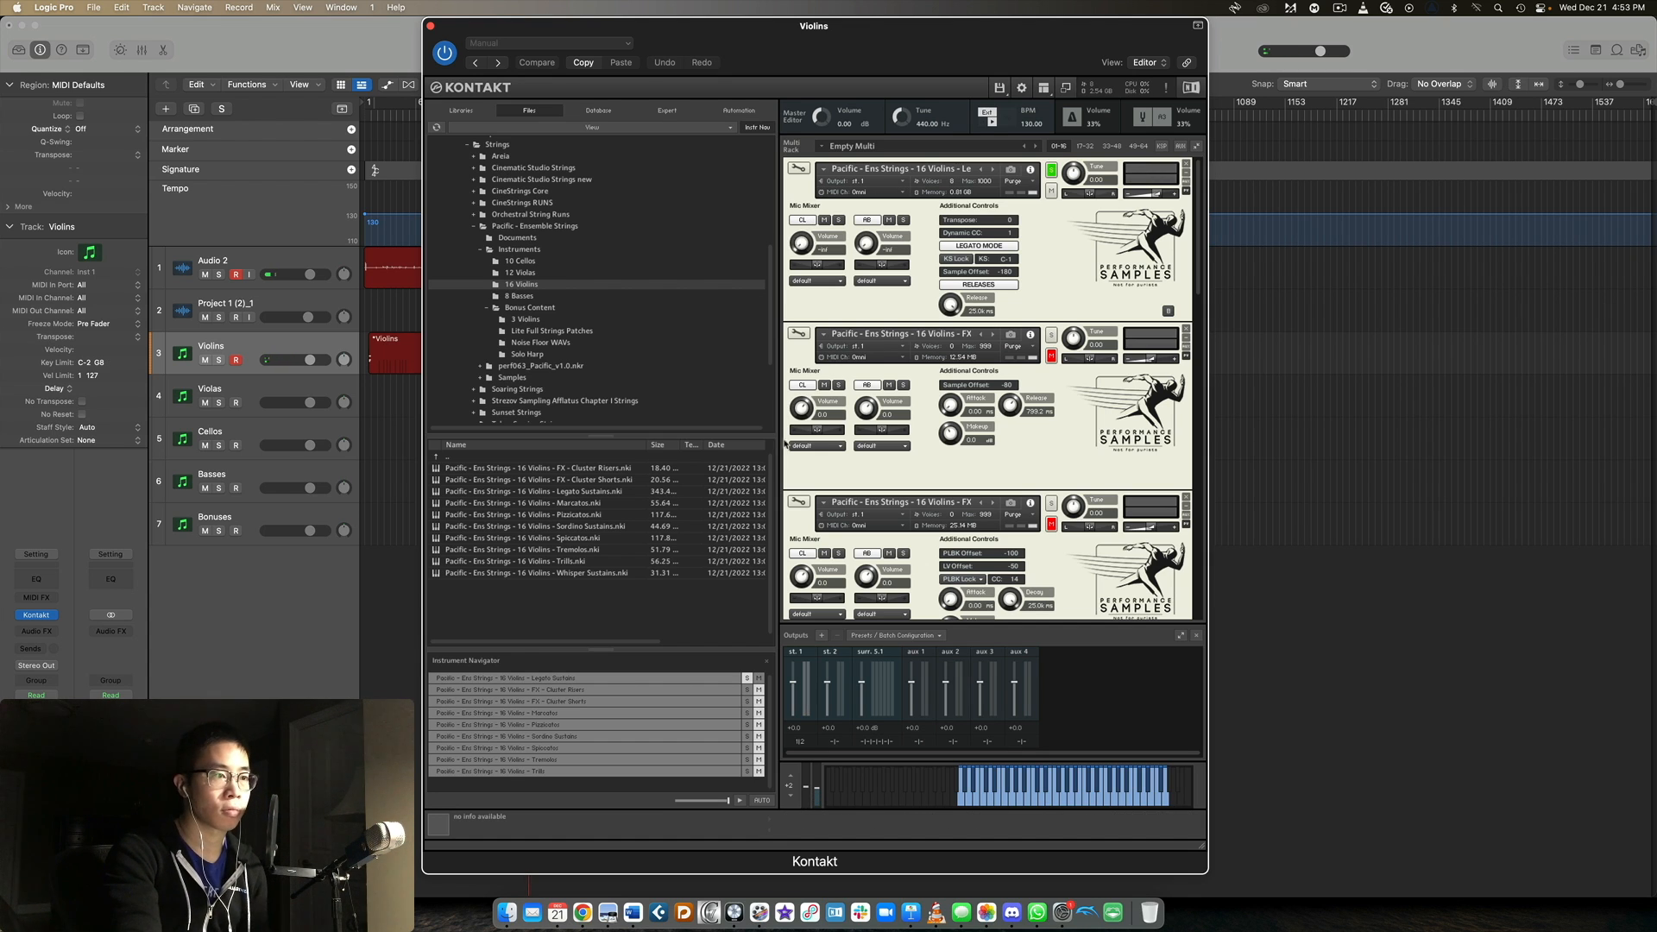
{"action": "left_click_drag", "start_coordinate": [867, 246], "coordinate": [885, 139]}
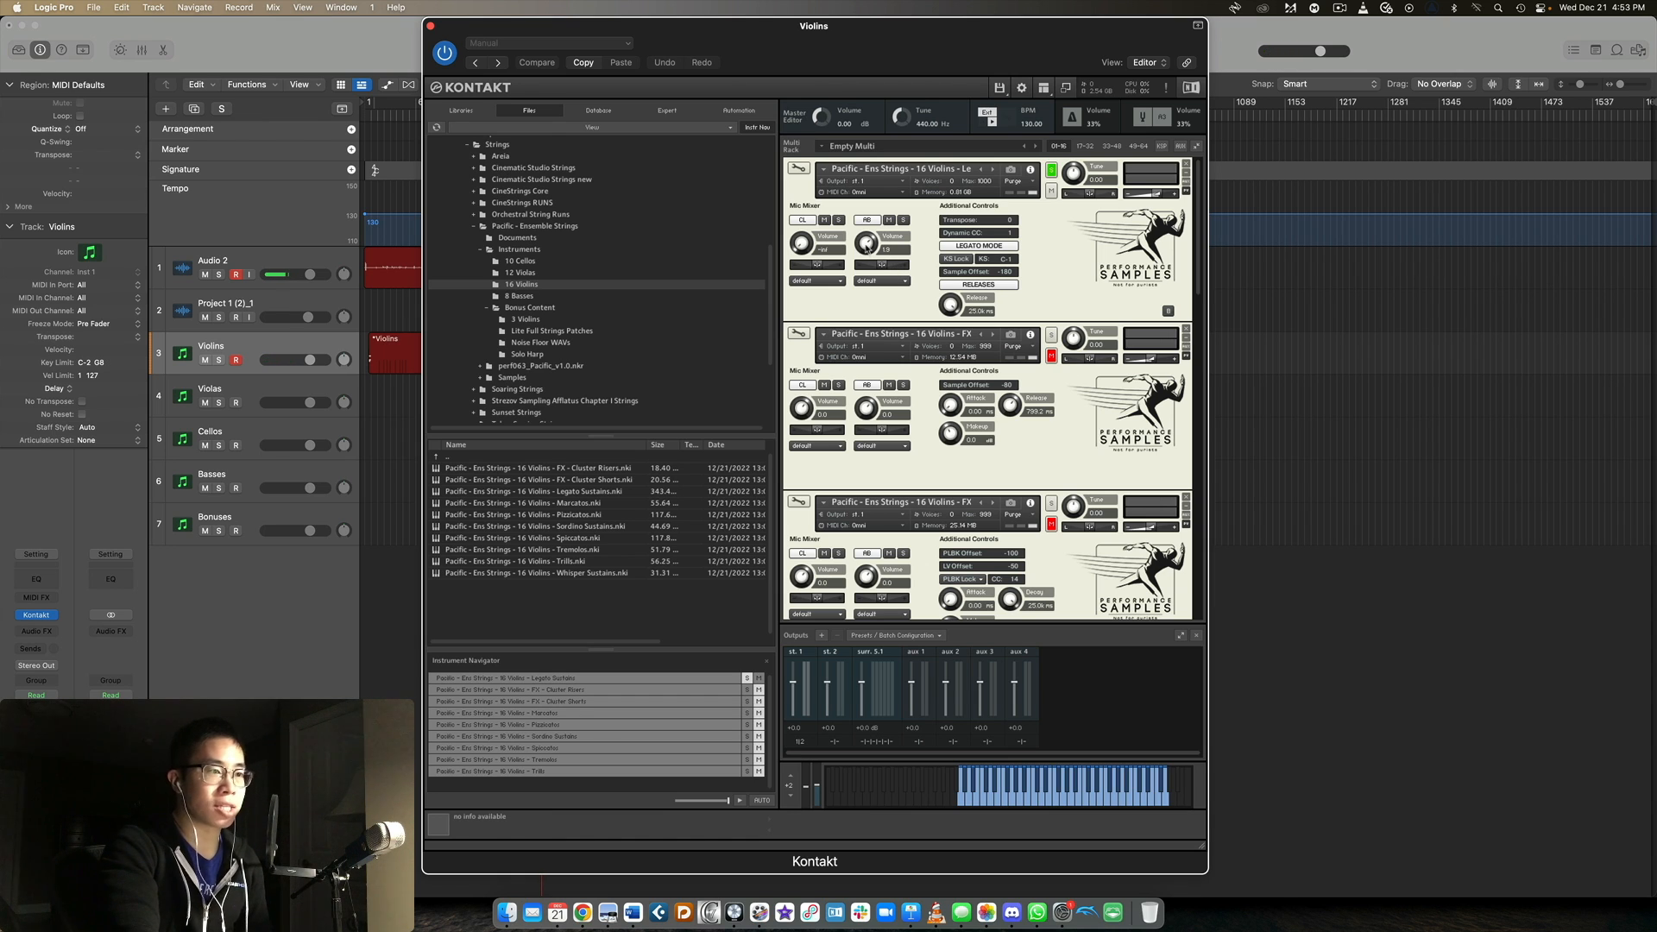
{"action": "left_click_drag", "start_coordinate": [866, 245], "coordinate": [863, 255]}
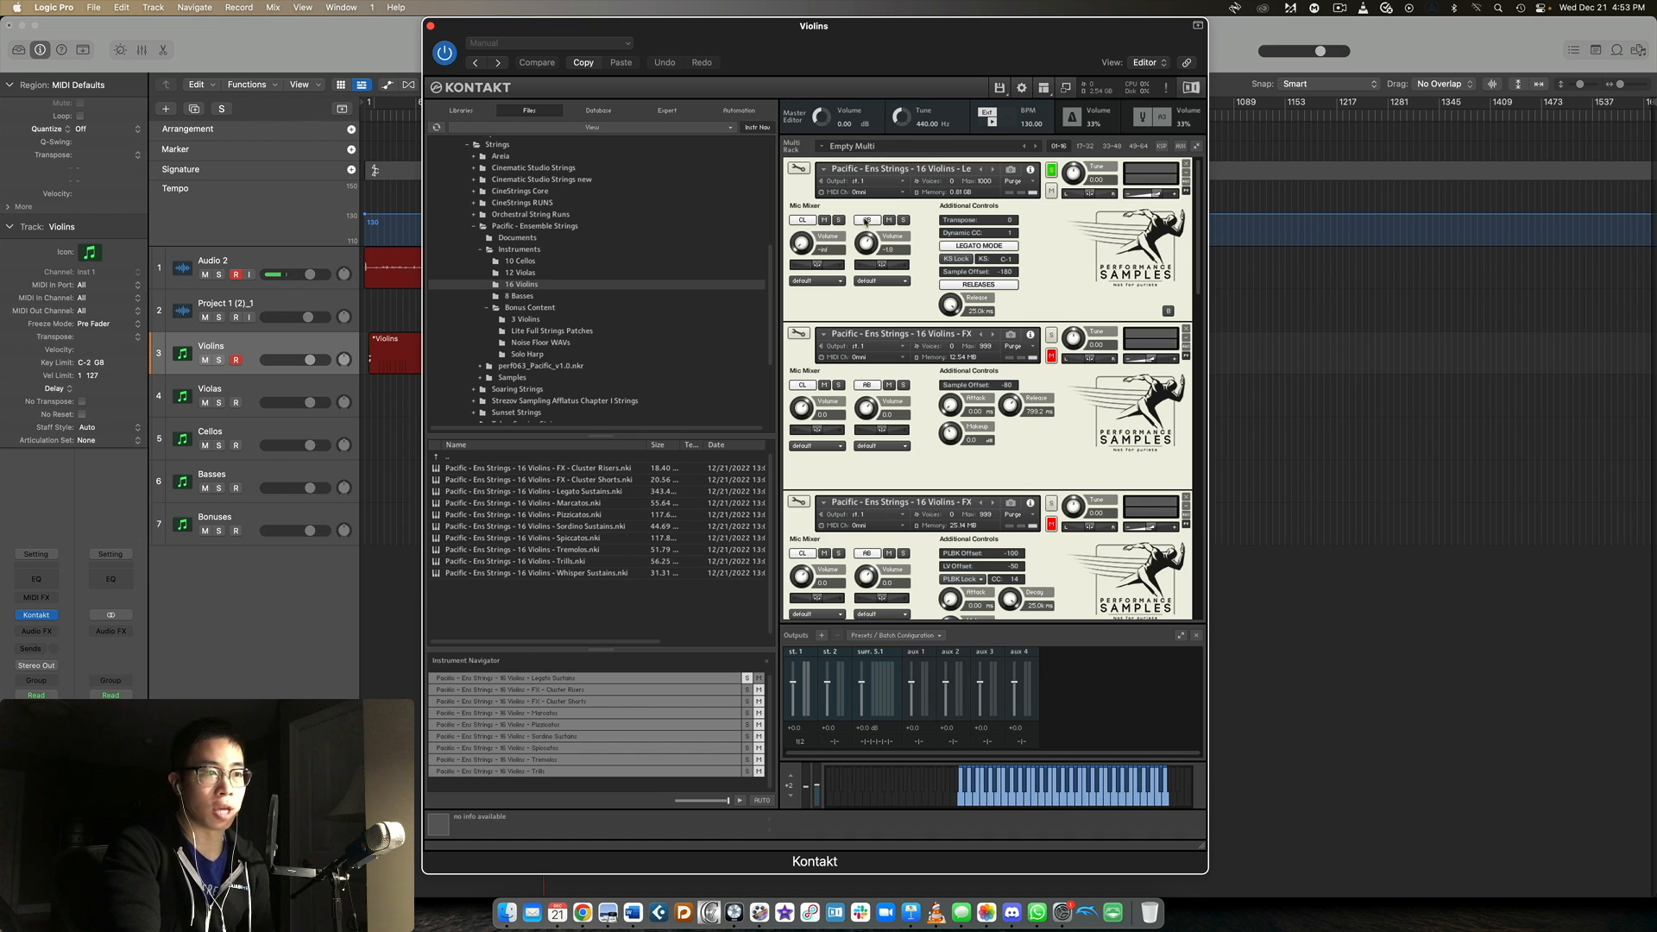
{"action": "left_click_drag", "start_coordinate": [801, 244], "coordinate": [801, 195]}
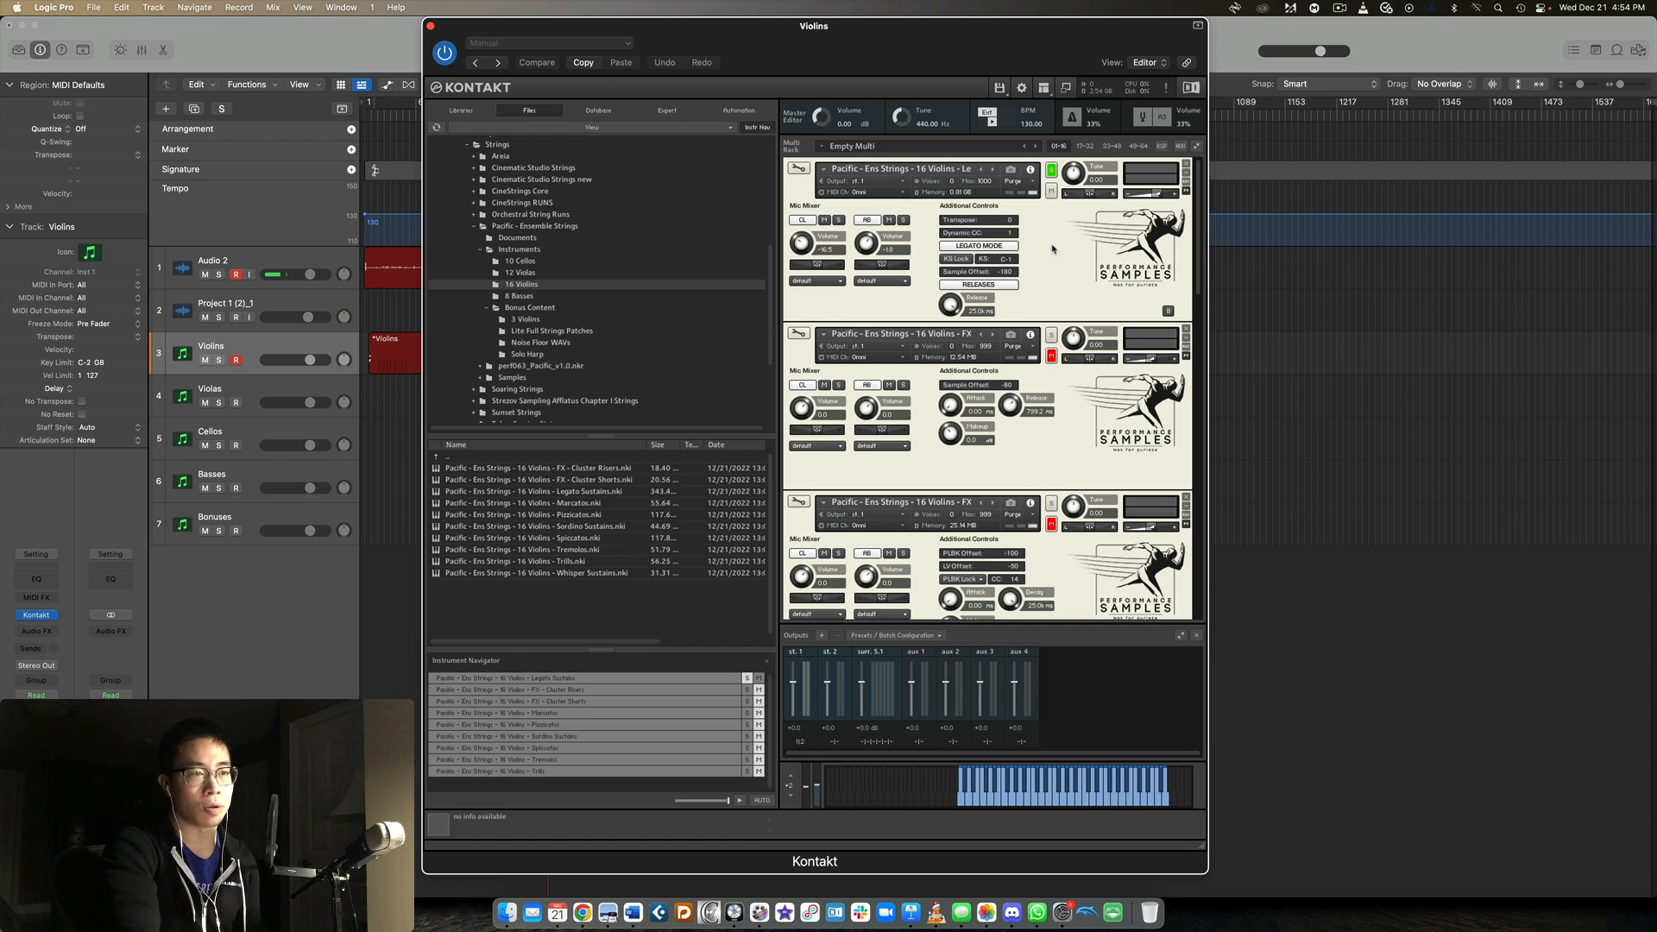
Solo the 16 Violins Marcatos patch in the multi rack for playing.
{"action": "scroll", "coordinate": [1056, 226], "scroll_direction": "down", "scroll_amount": 5}
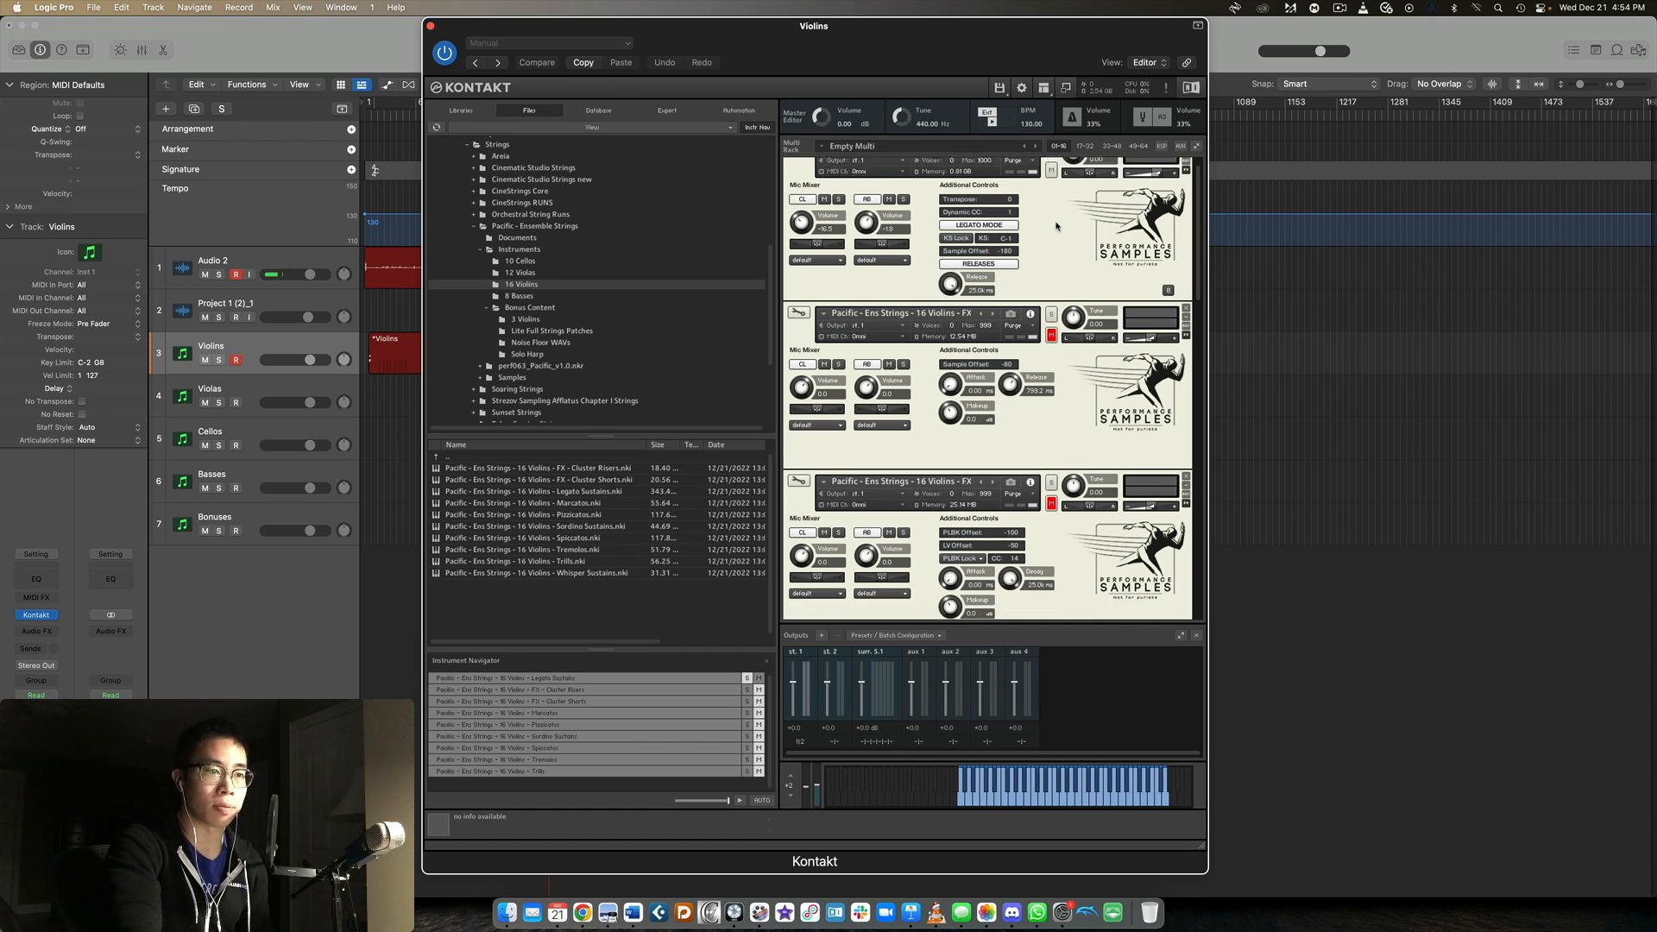
{"action": "scroll", "coordinate": [1057, 226], "scroll_direction": "down", "scroll_amount": 2}
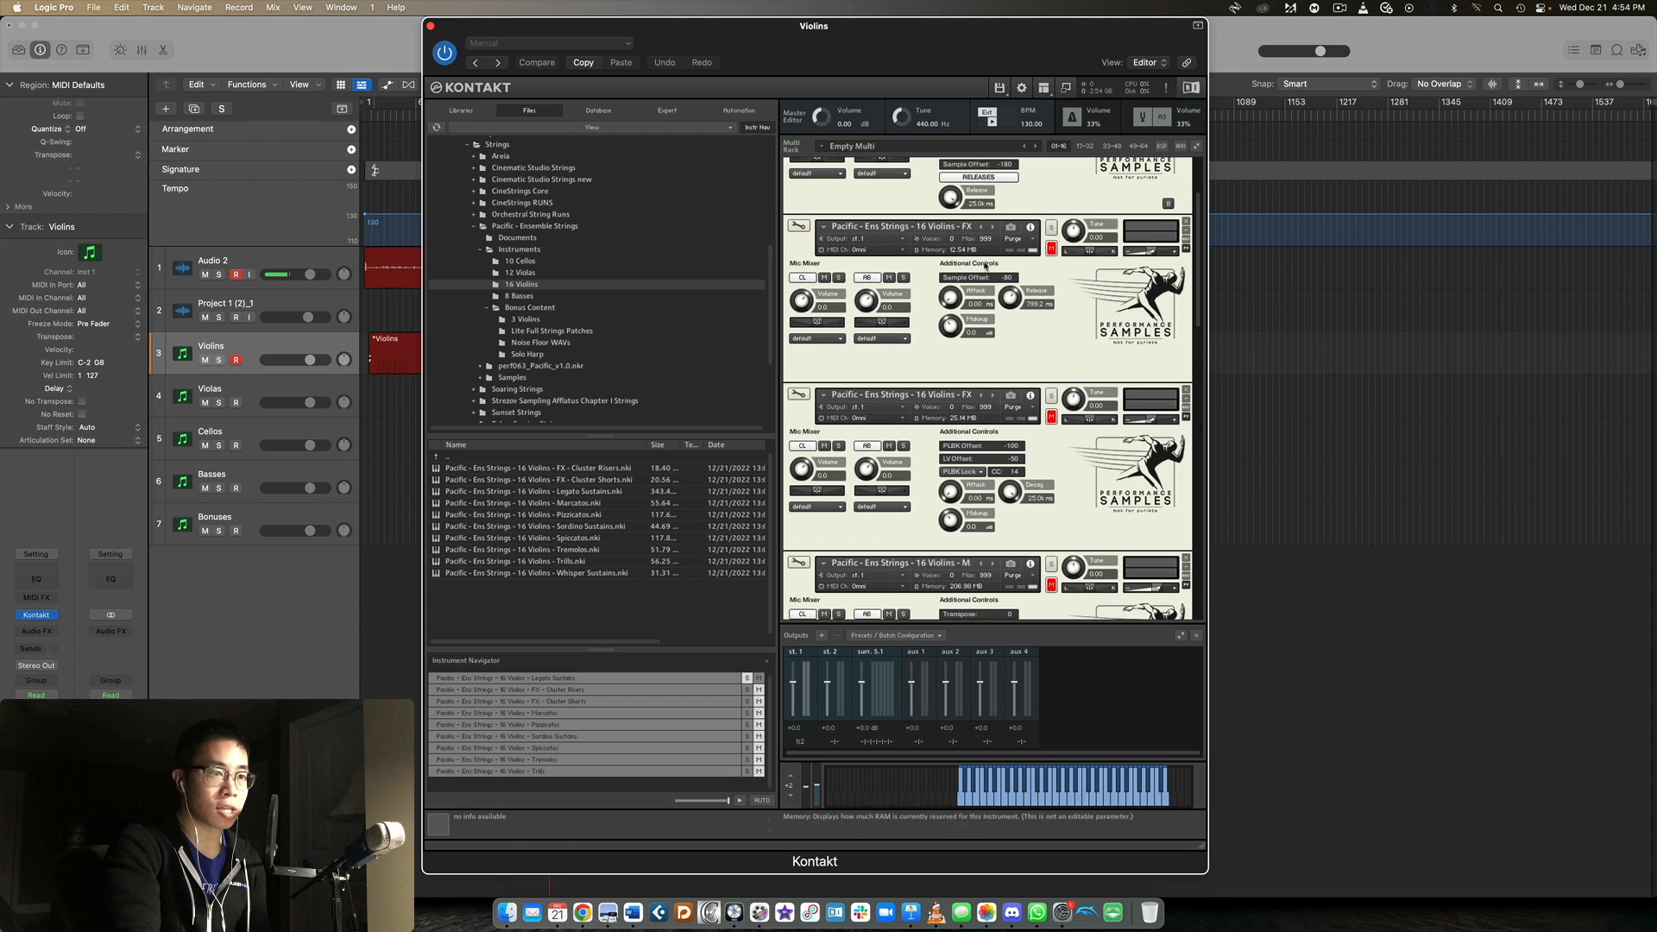
{"action": "scroll", "coordinate": [1055, 373], "scroll_direction": "down", "scroll_amount": 6}
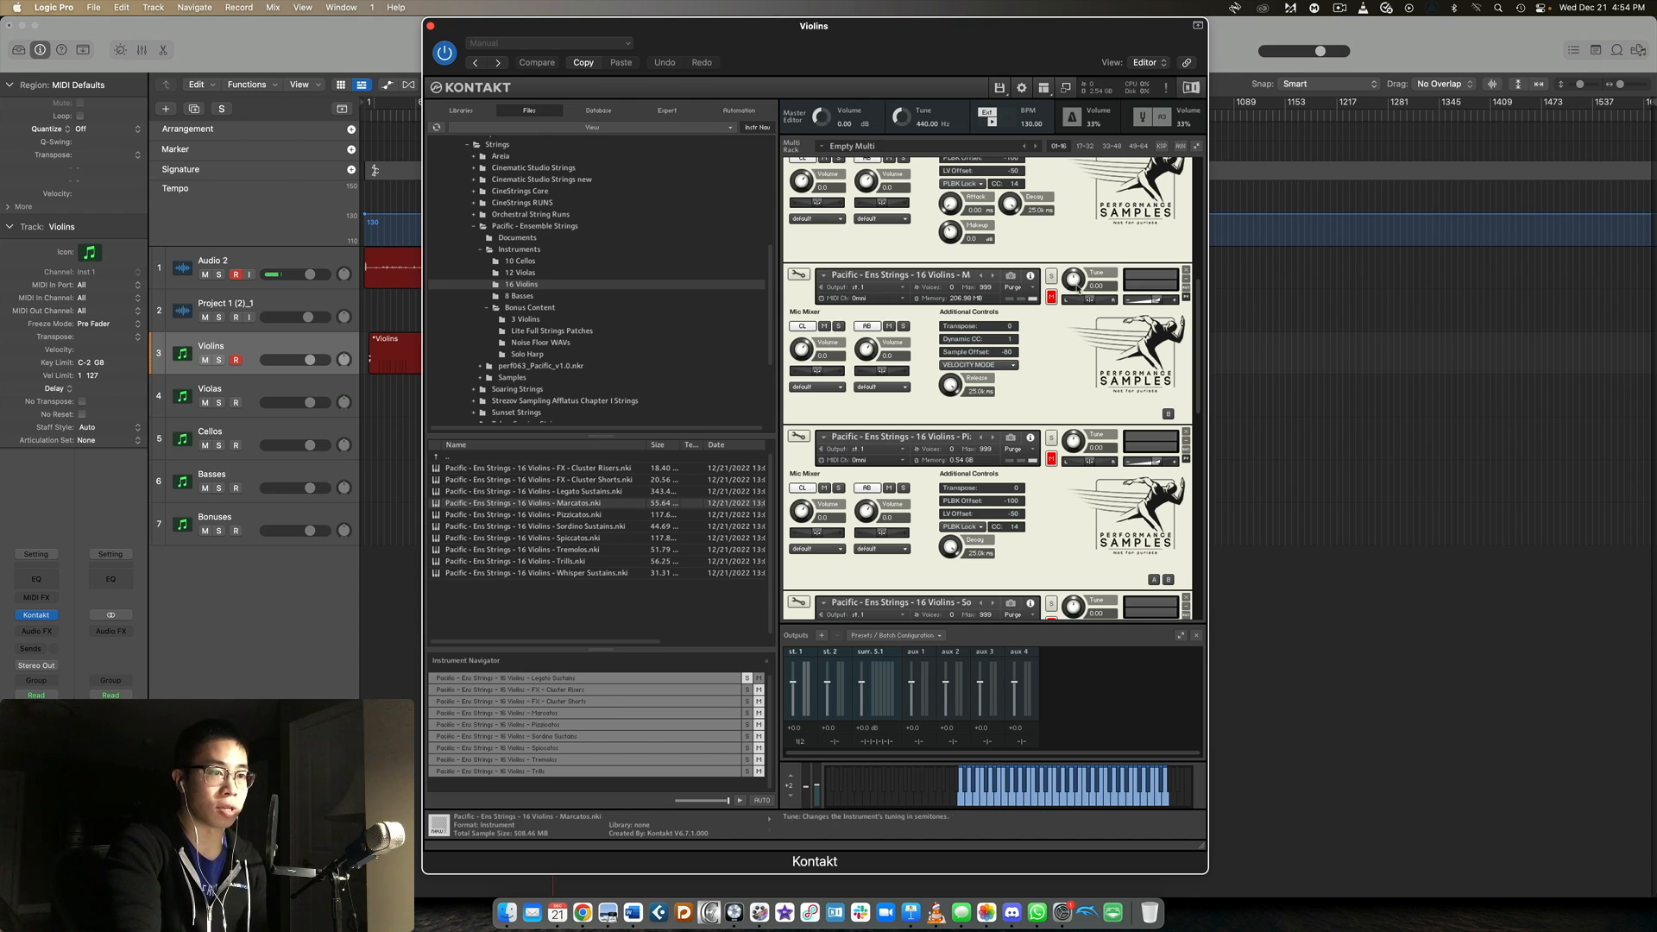
{"action": "left_click", "coordinate": [1051, 275]}
Solo the 16 Violins Pizzicatos patch in place of the Marcatos.
{"action": "scroll", "coordinate": [1067, 357], "scroll_direction": "down", "scroll_amount": 1}
{"action": "scroll", "coordinate": [1068, 356], "scroll_direction": "down", "scroll_amount": 1}
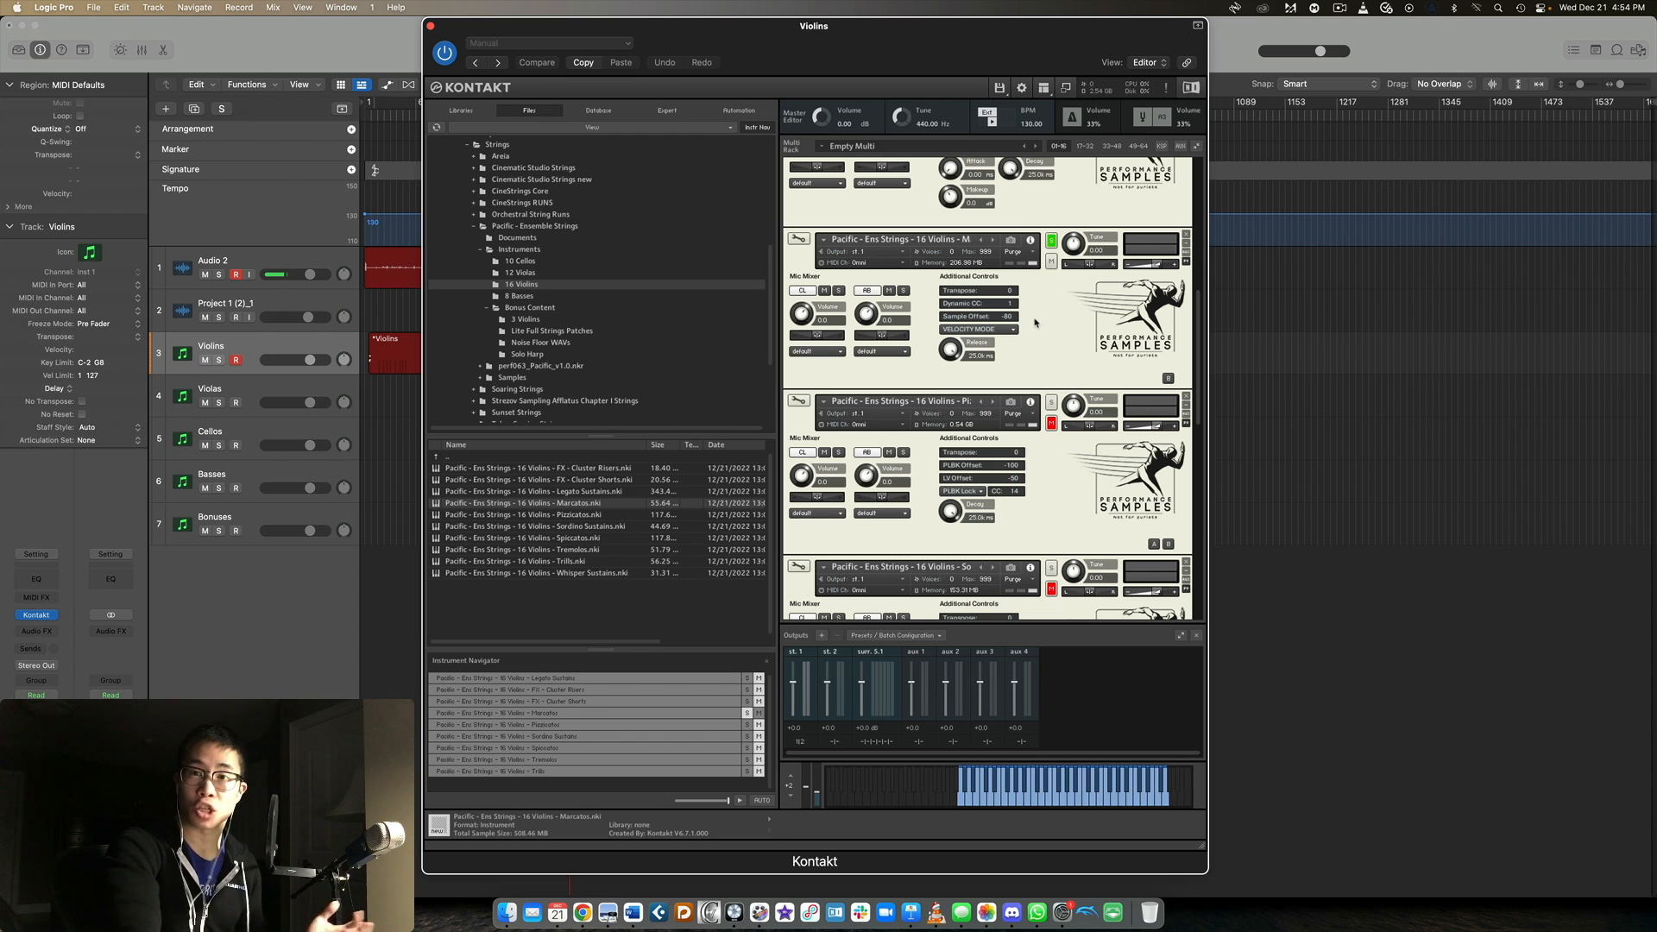
{"action": "scroll", "coordinate": [1077, 306], "scroll_direction": "down", "scroll_amount": 5}
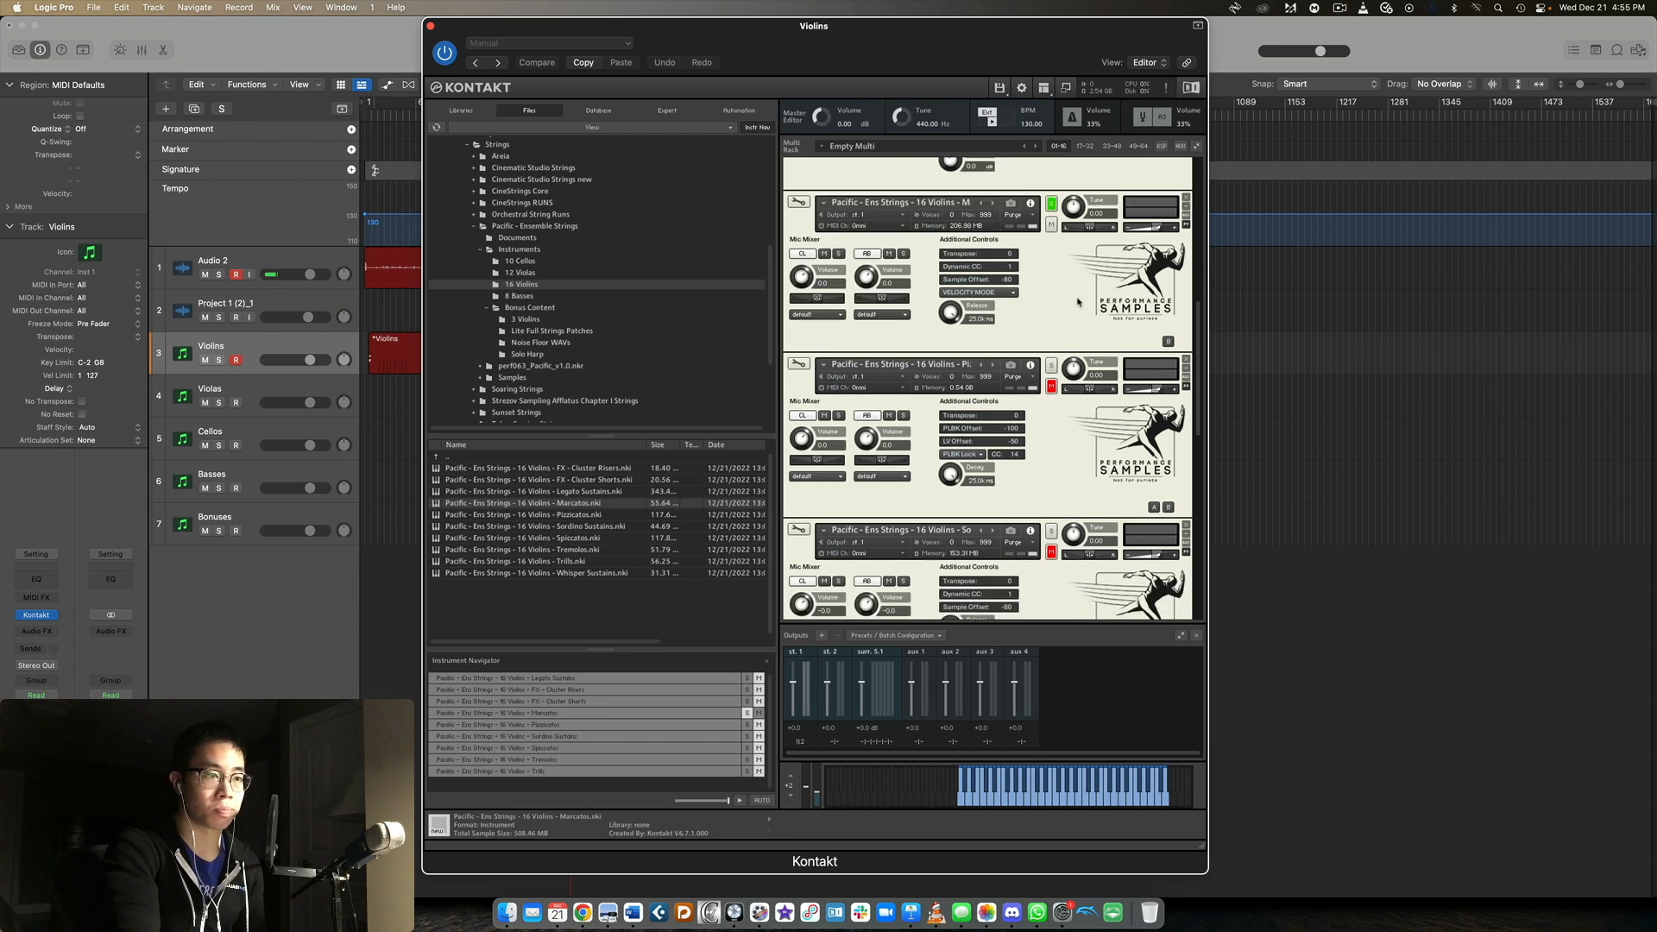
{"action": "left_click", "coordinate": [1051, 250]}
{"action": "scroll", "coordinate": [1079, 249], "scroll_direction": "down", "scroll_amount": 1}
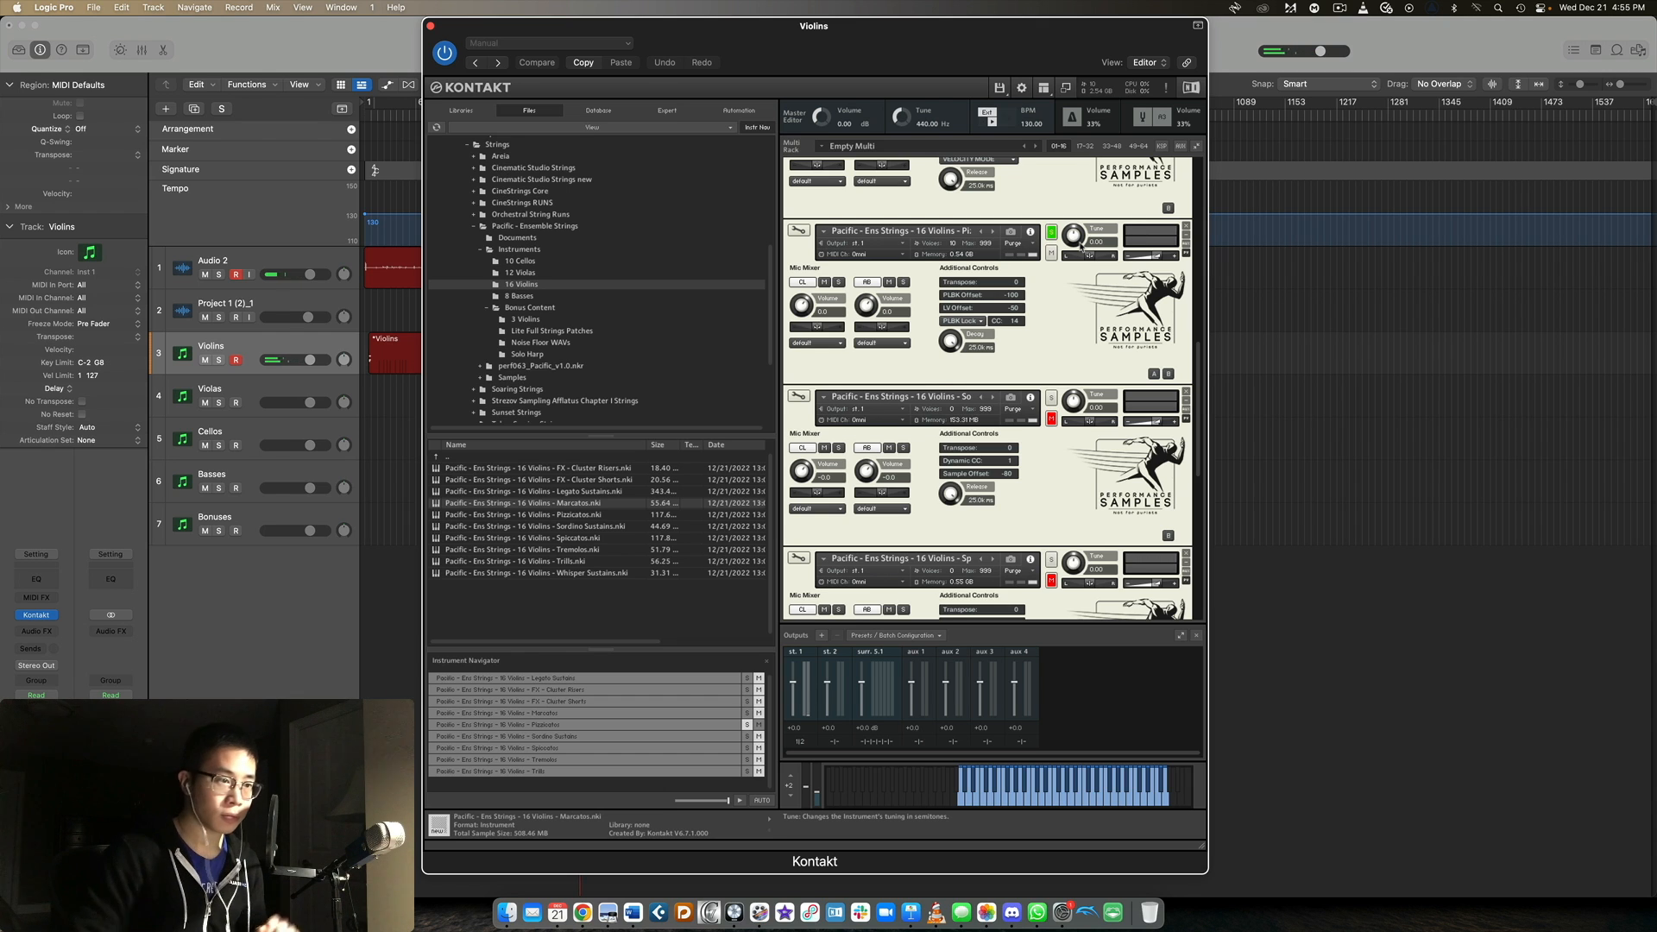
Solo the 16 Violins Sordino Sustains patch and select it in the rack.
{"action": "scroll", "coordinate": [1029, 313], "scroll_direction": "down", "scroll_amount": 3}
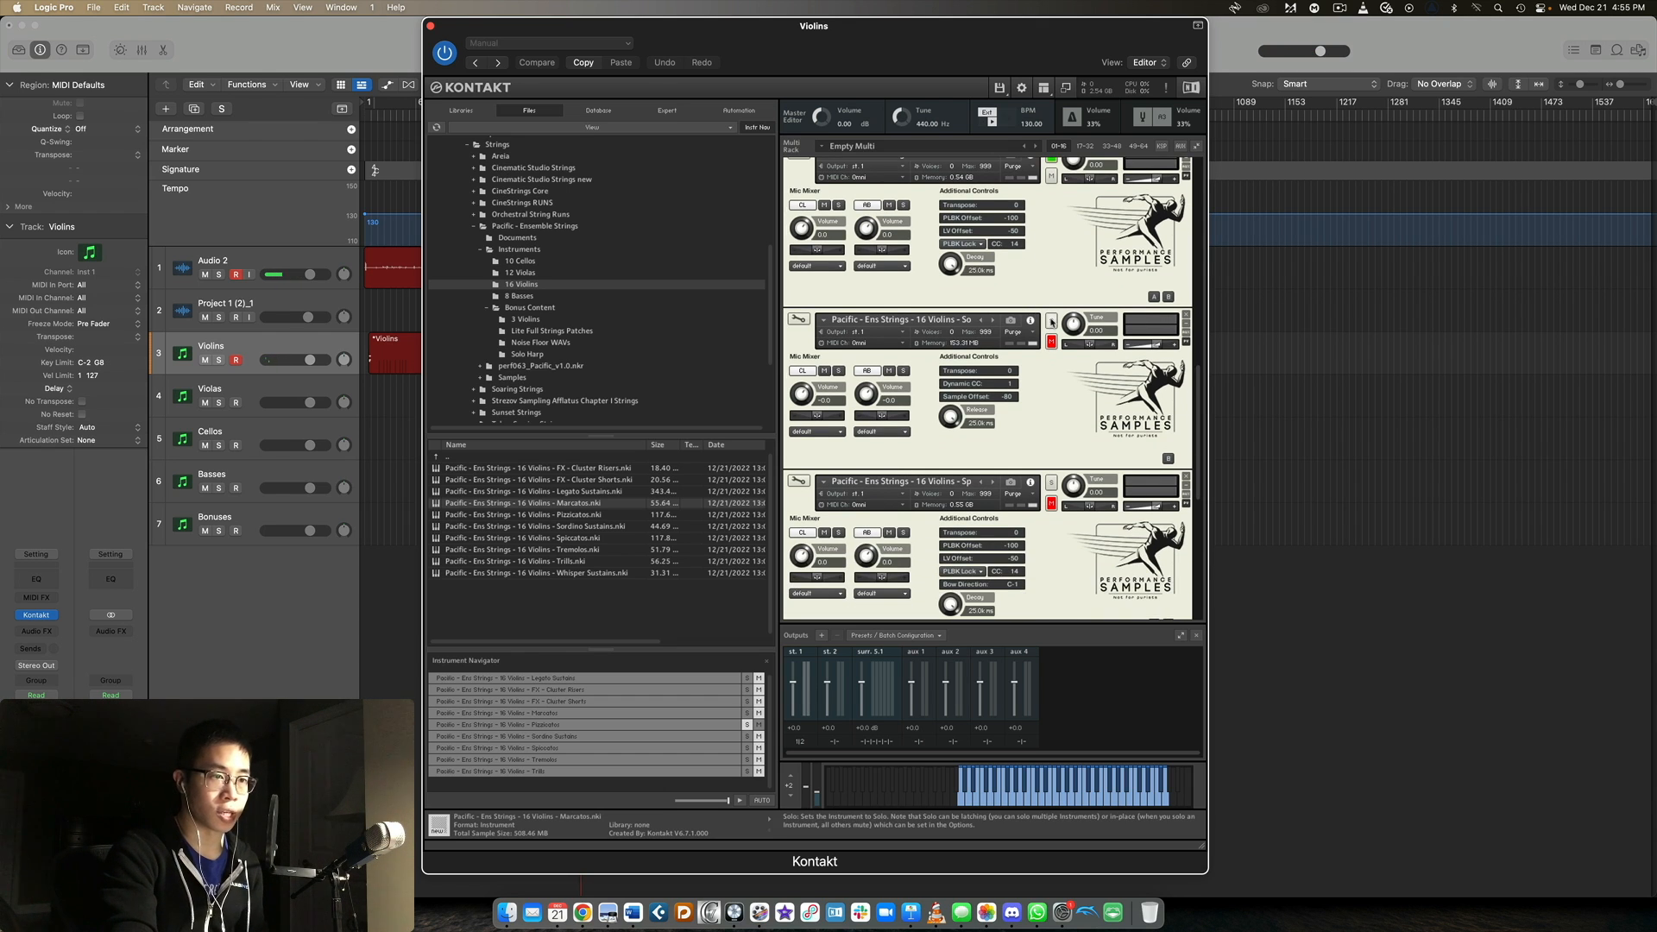
{"action": "scroll", "coordinate": [1031, 311], "scroll_direction": "down", "scroll_amount": 1}
{"action": "left_click", "coordinate": [1051, 289]}
{"action": "scroll", "coordinate": [1044, 301], "scroll_direction": "down", "scroll_amount": 1}
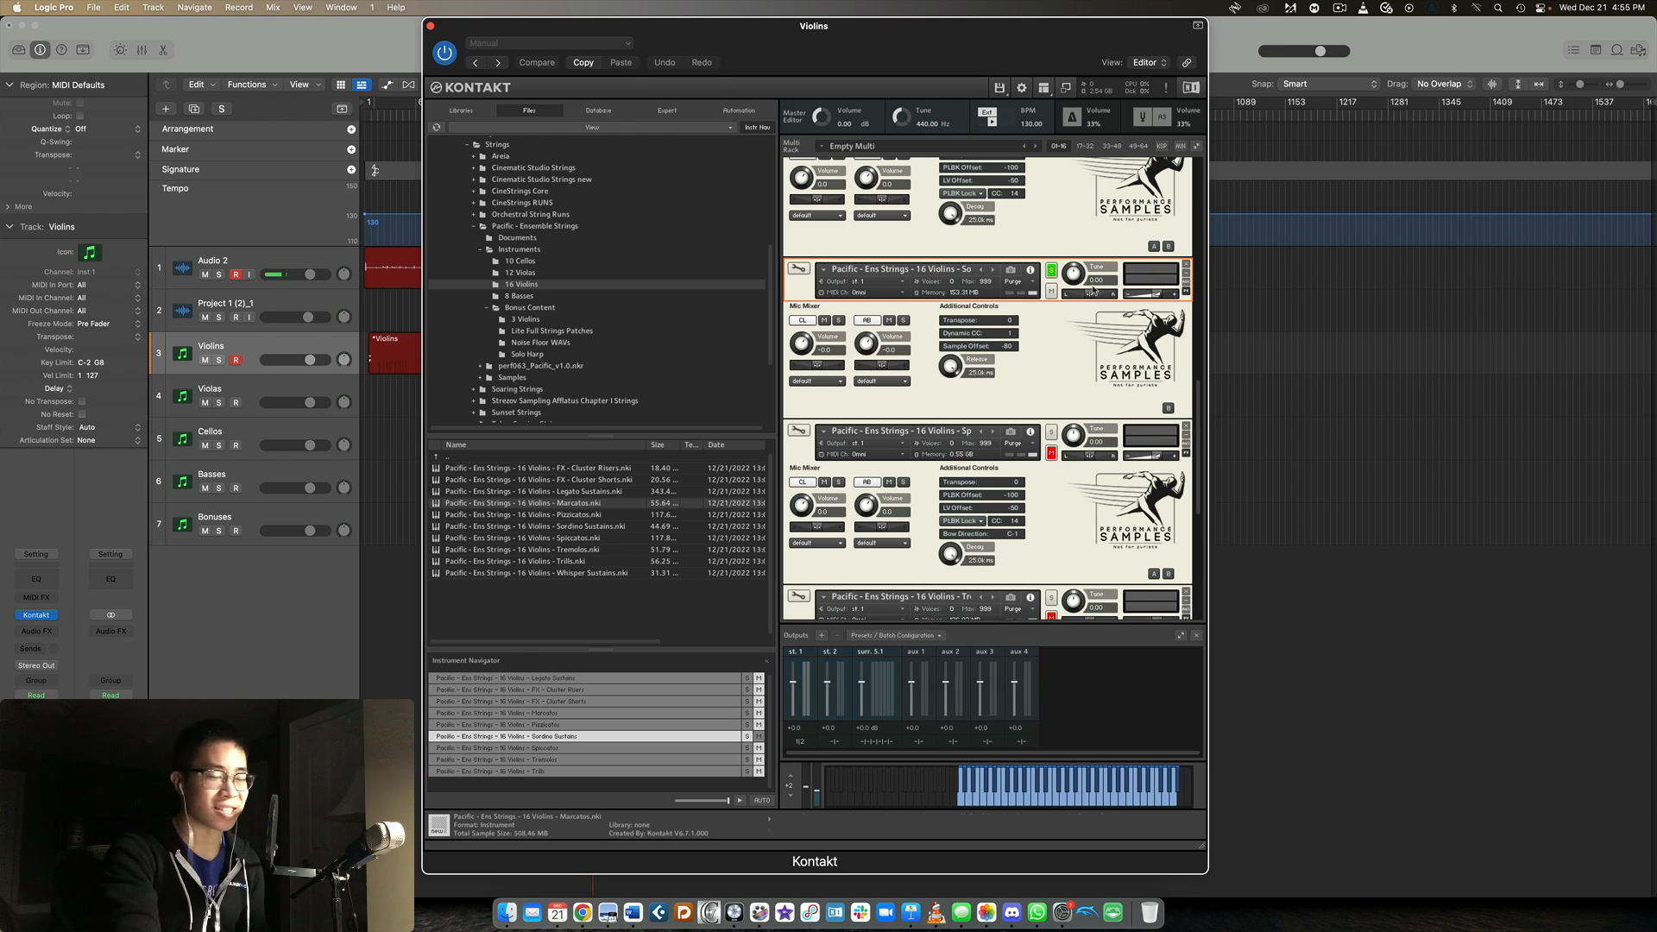
Solo the 16 Violins Spiccatos patch and select it in the rack.
{"action": "scroll", "coordinate": [848, 429], "scroll_direction": "down", "scroll_amount": 5}
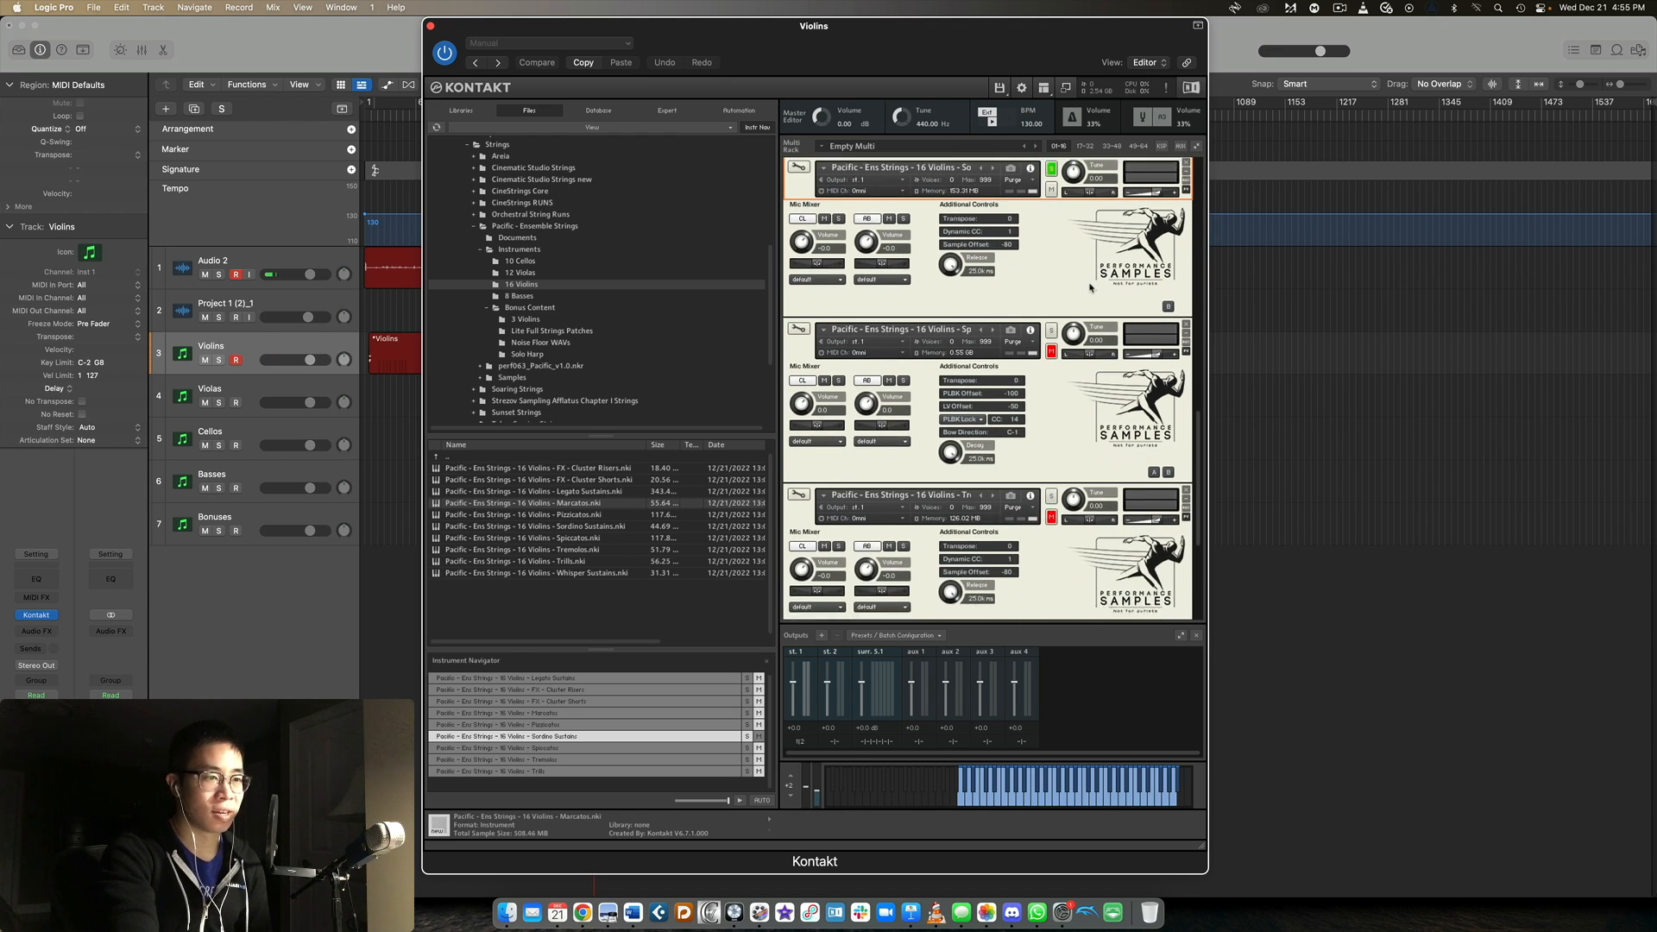
{"action": "left_click", "coordinate": [1051, 291]}
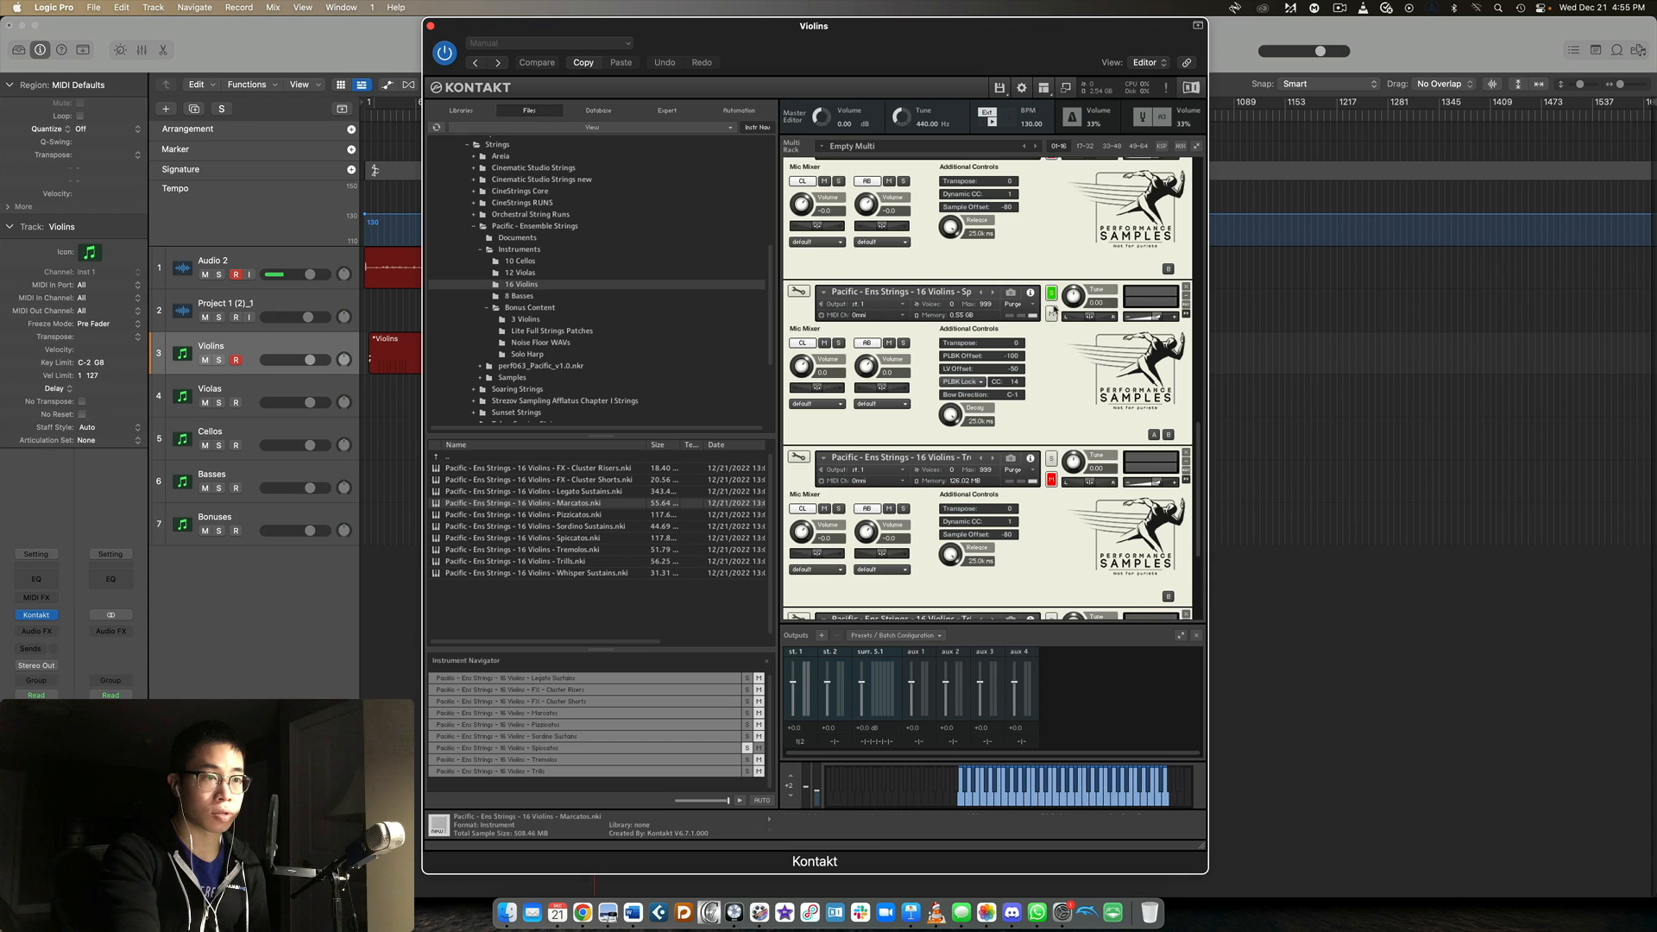
{"action": "scroll", "coordinate": [1042, 296], "scroll_direction": "down", "scroll_amount": 1}
{"action": "left_click", "coordinate": [1041, 295]}
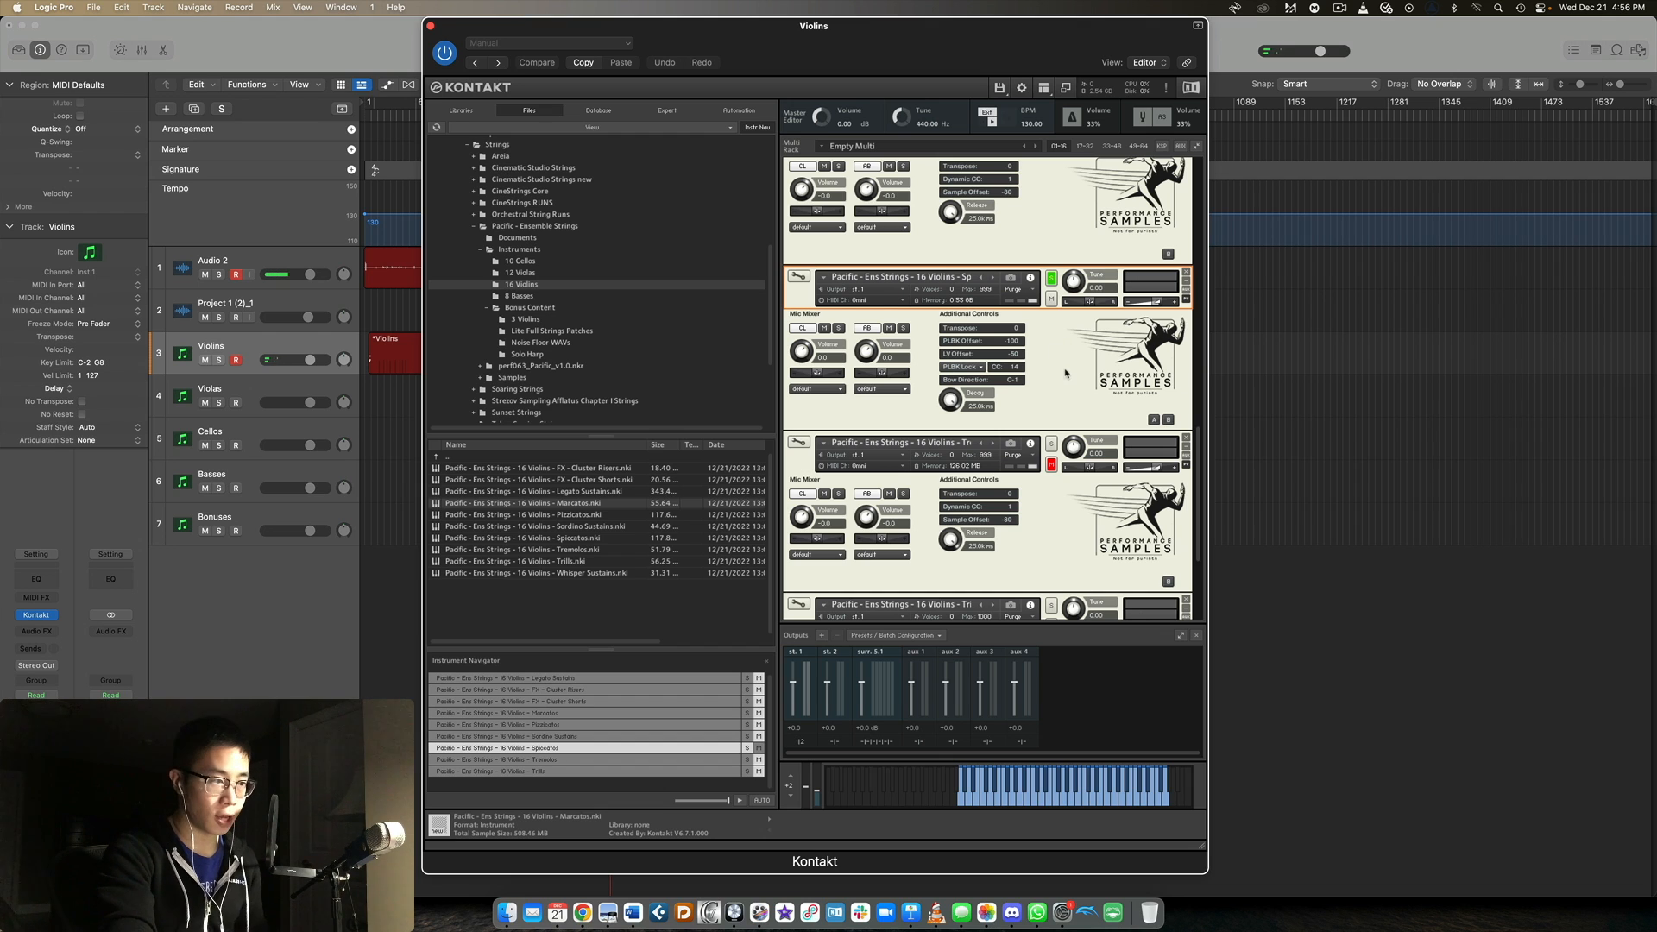
Solo the 16 Violins Tremolos patch and select it in the rack.
{"action": "scroll", "coordinate": [1065, 373], "scroll_direction": "down", "scroll_amount": 3}
{"action": "left_click", "coordinate": [1051, 326]}
{"action": "left_click", "coordinate": [1041, 339]}
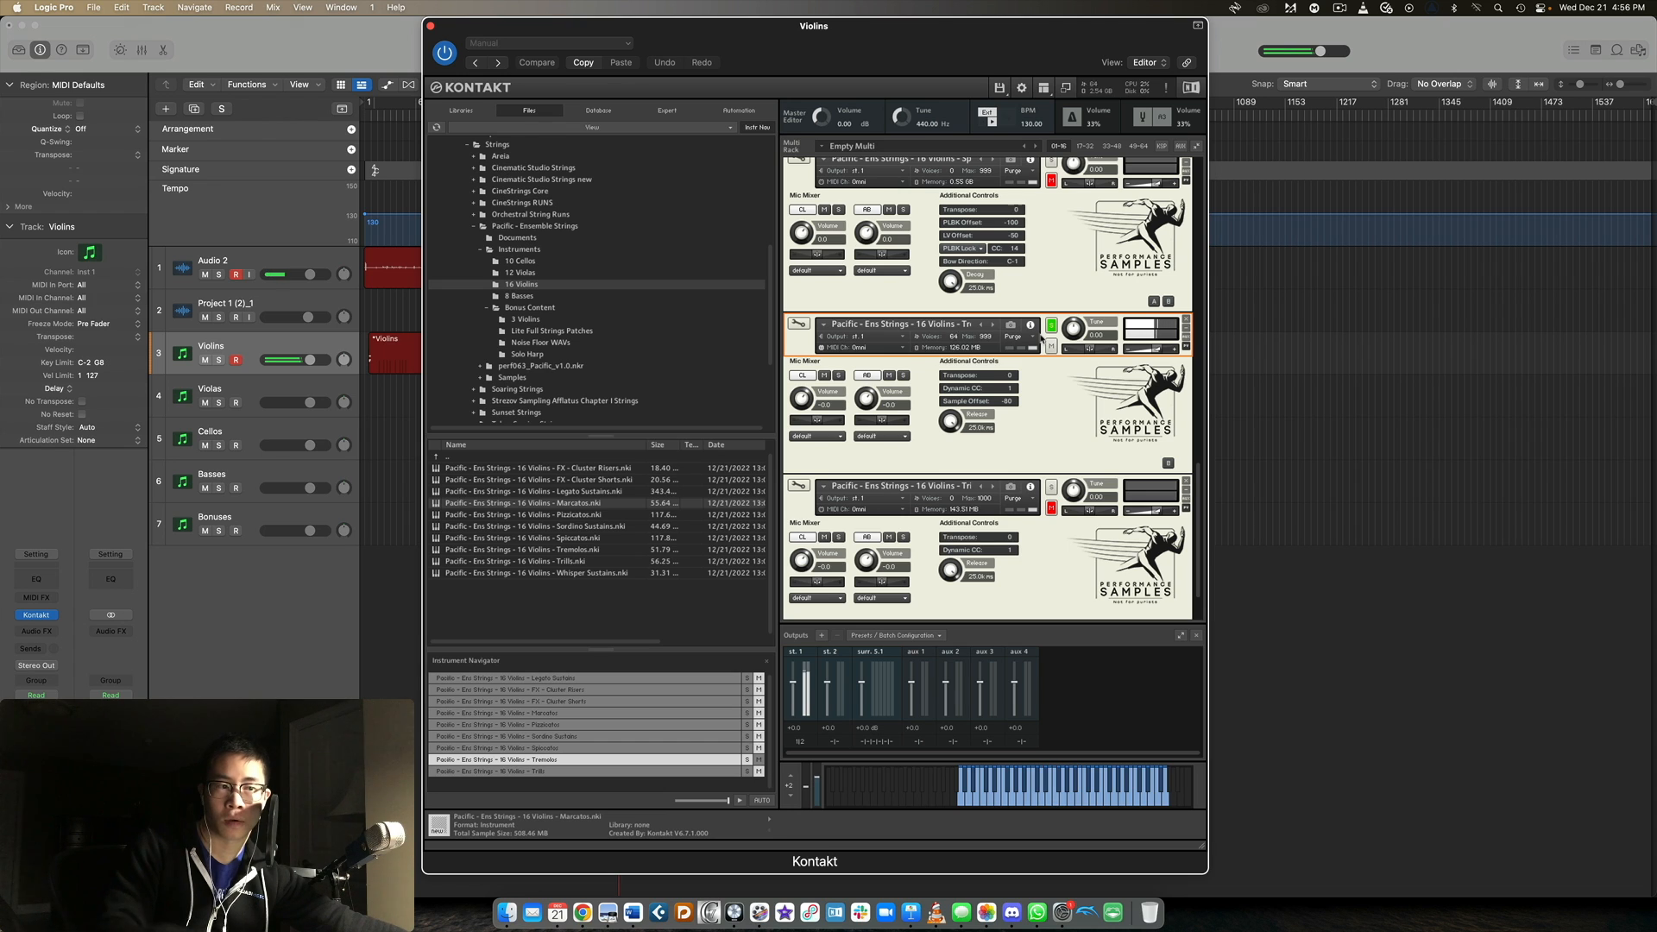
Solo the 16 Violins Trills patch at the end of the rack.
{"action": "scroll", "coordinate": [1041, 339], "scroll_direction": "down", "scroll_amount": 1}
{"action": "scroll", "coordinate": [1041, 339], "scroll_direction": "down", "scroll_amount": 1}
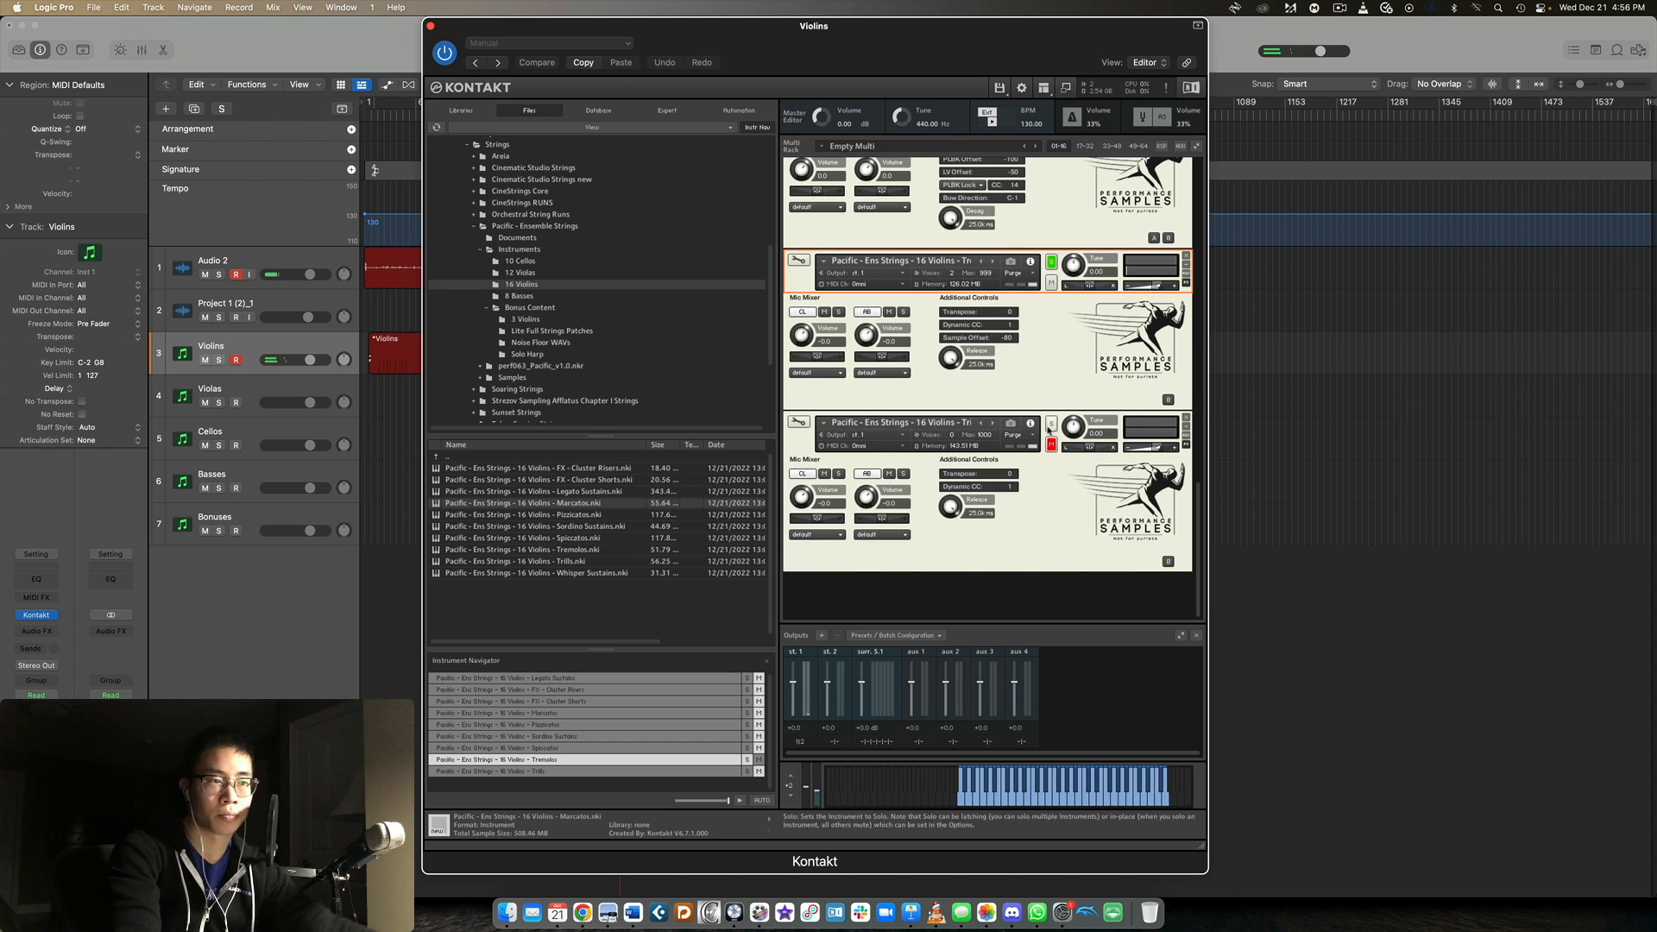
{"action": "left_click", "coordinate": [1051, 425]}
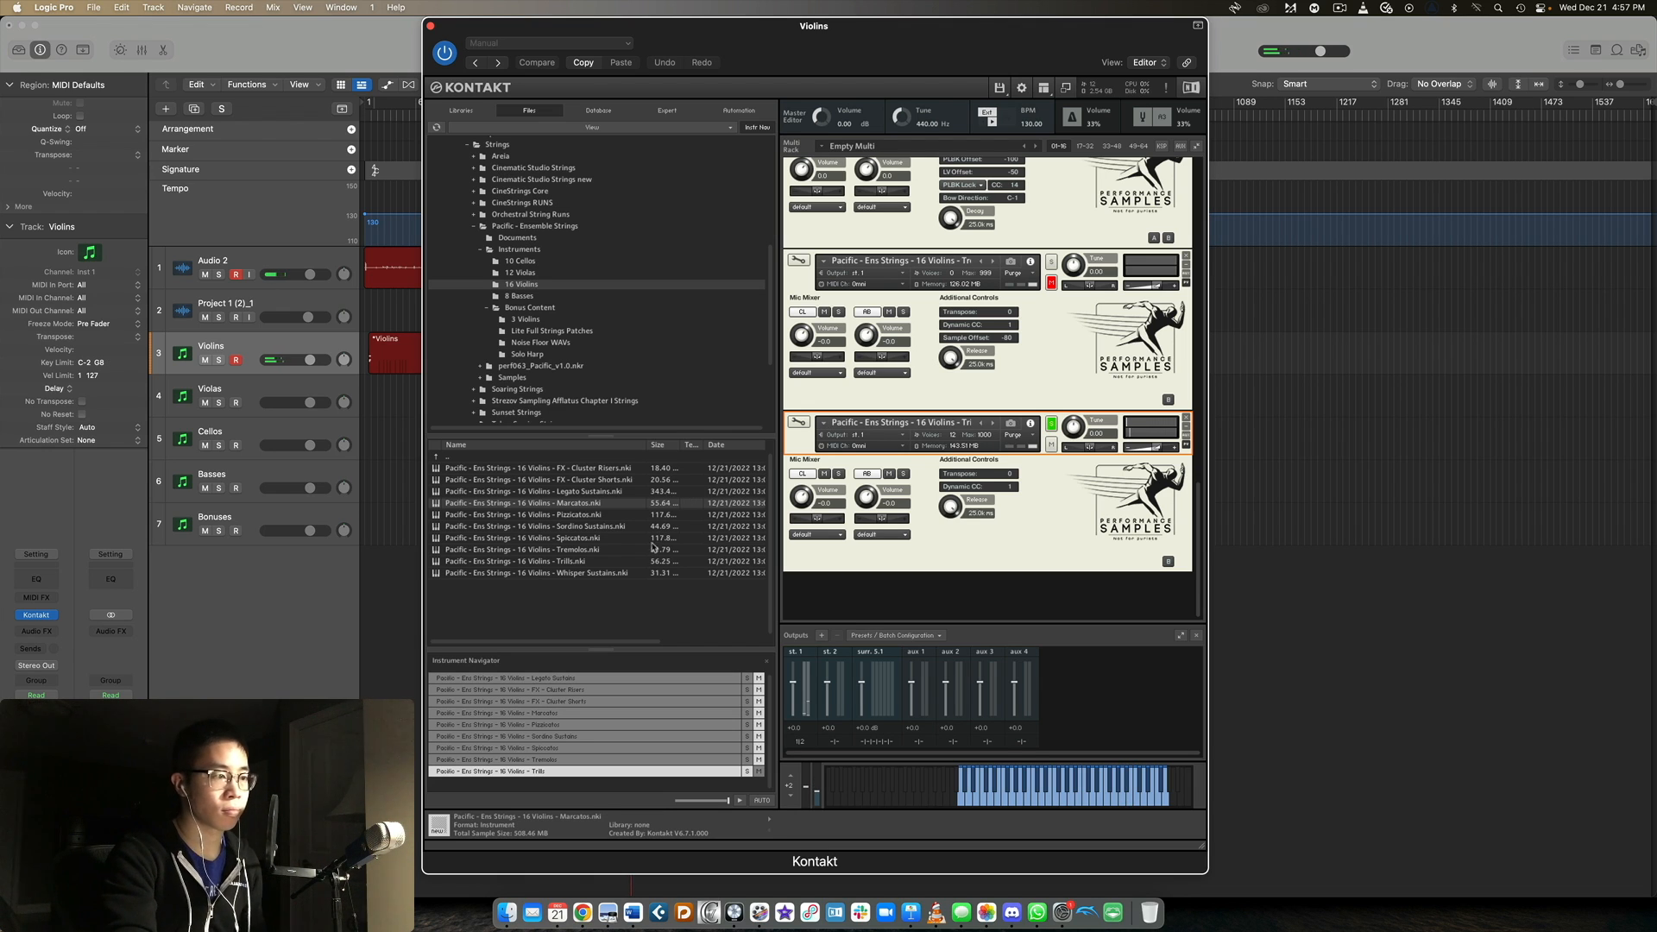
Load the 16 Violins Whisper Sustains patch from the 16 Violins folder, locate it in the rack and solo it.
{"action": "double_click", "coordinate": [617, 573]}
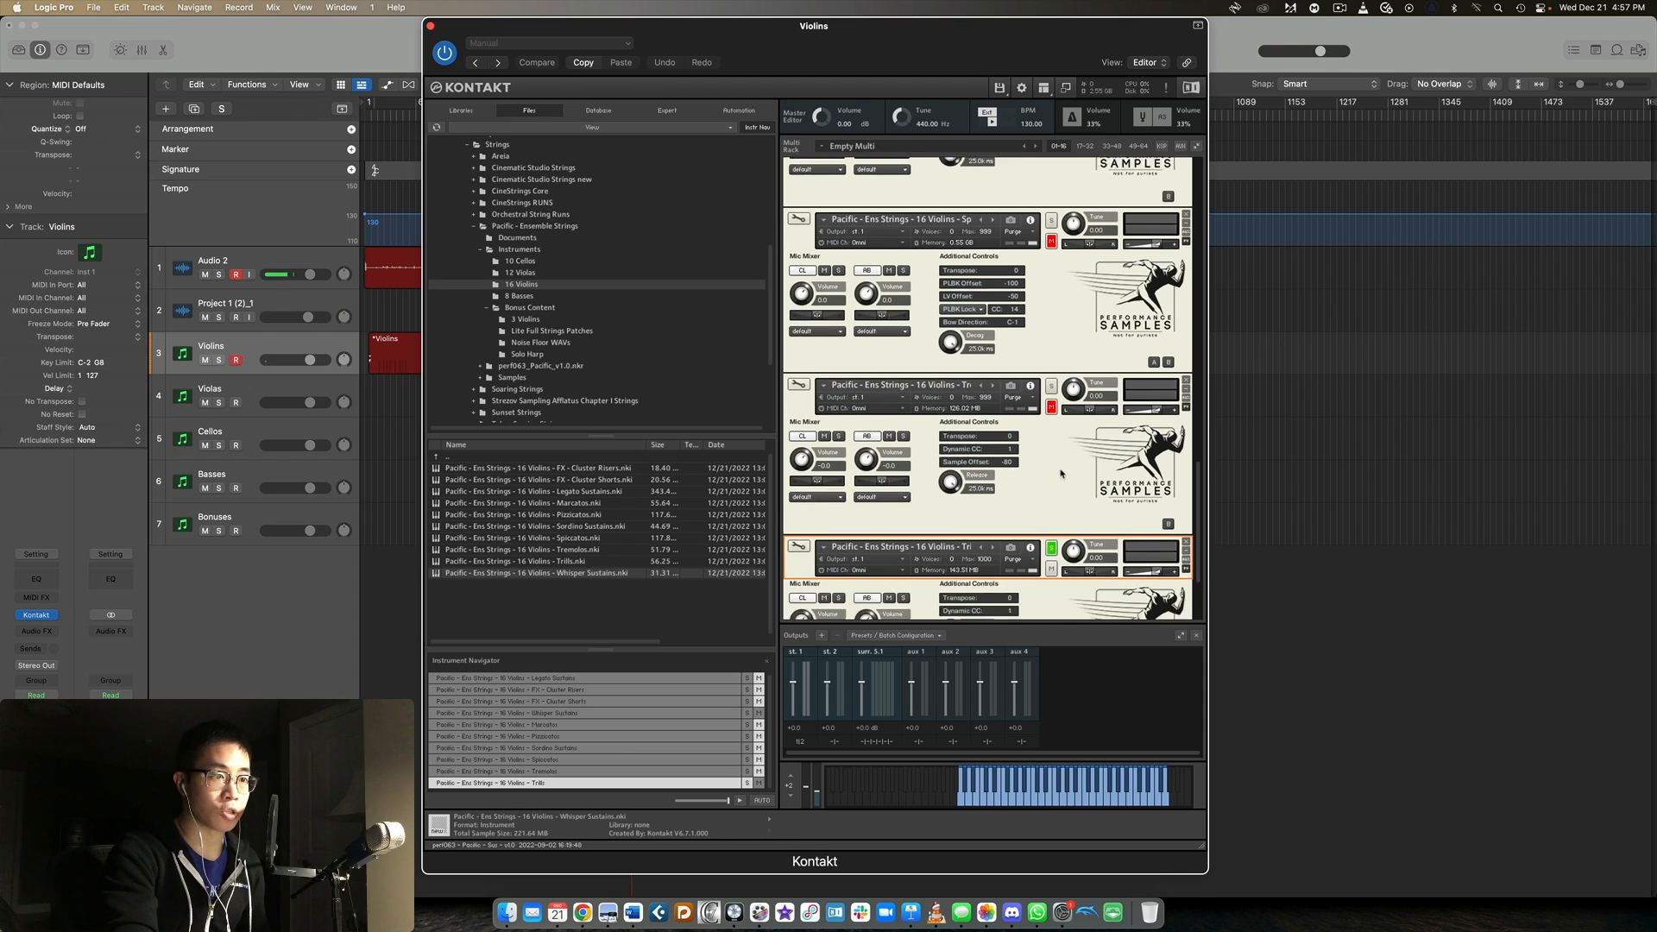
{"action": "scroll", "coordinate": [1060, 471], "scroll_direction": "up", "scroll_amount": 2}
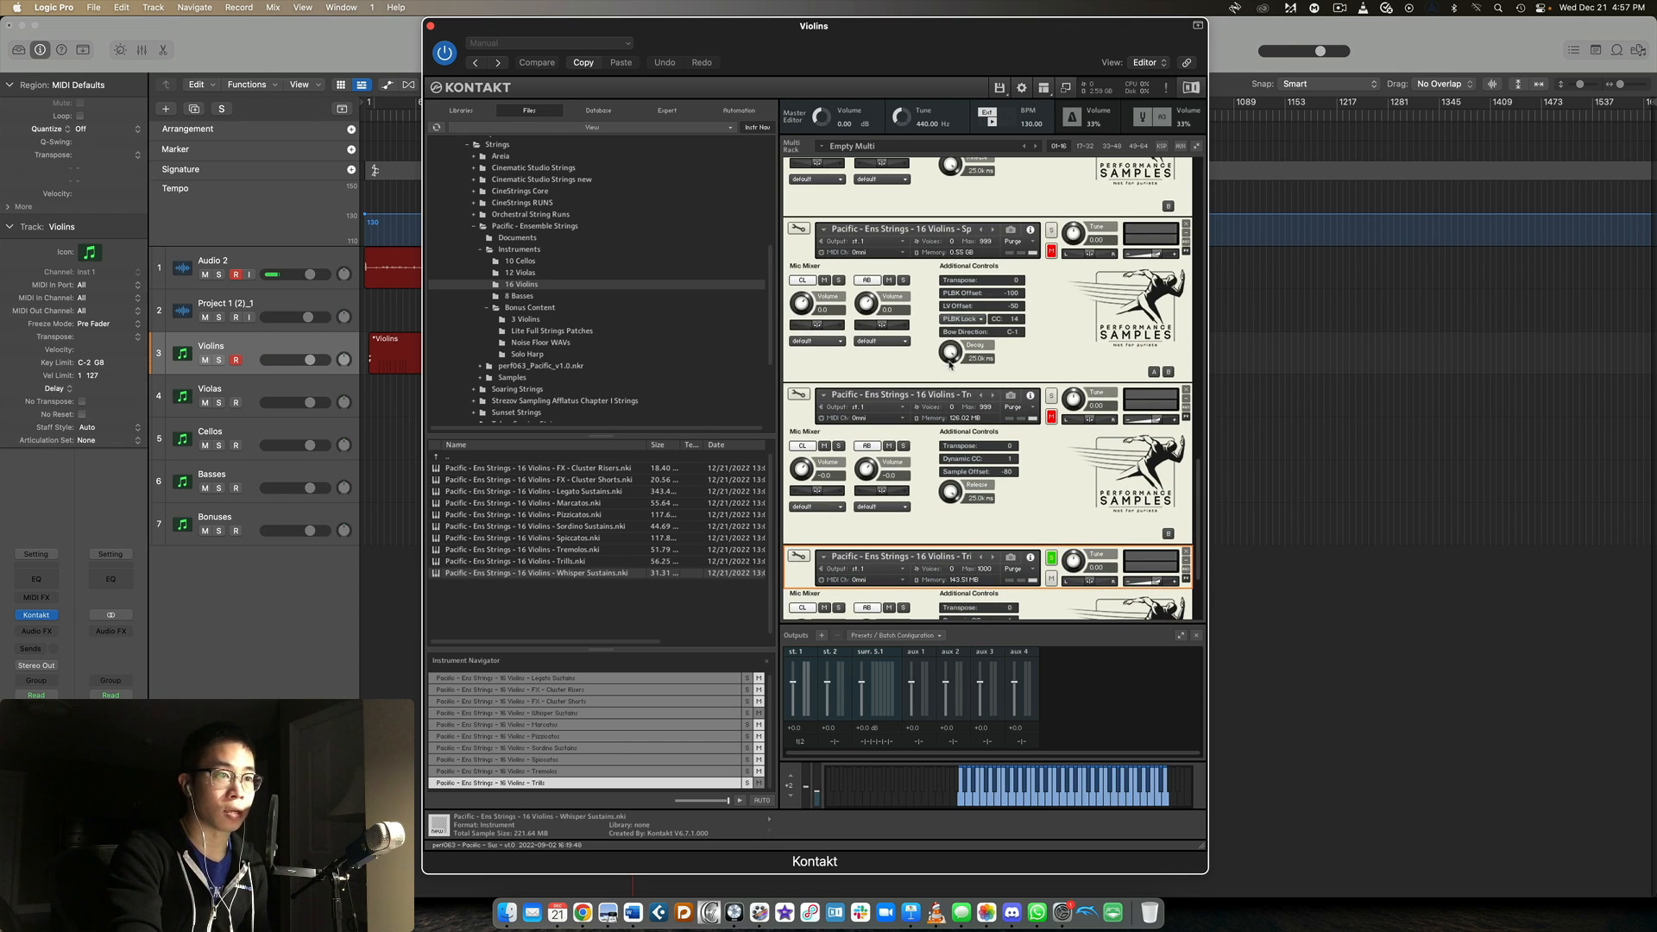
{"action": "double_click", "coordinate": [965, 395]}
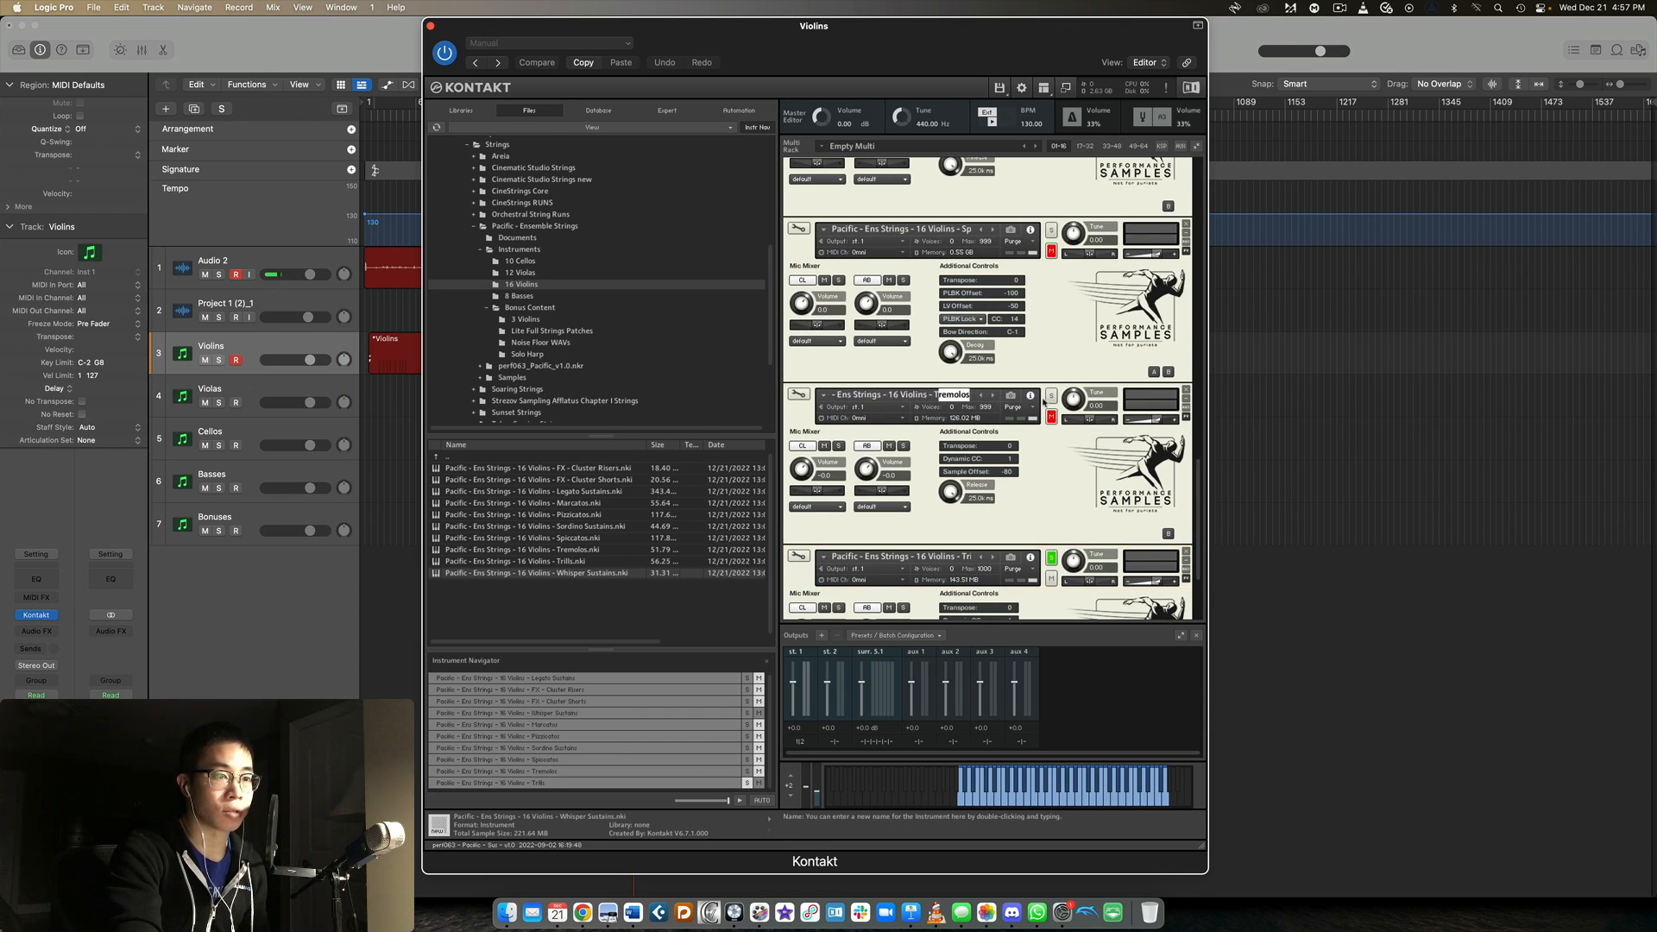
{"action": "scroll", "coordinate": [1046, 401], "scroll_direction": "up", "scroll_amount": 5}
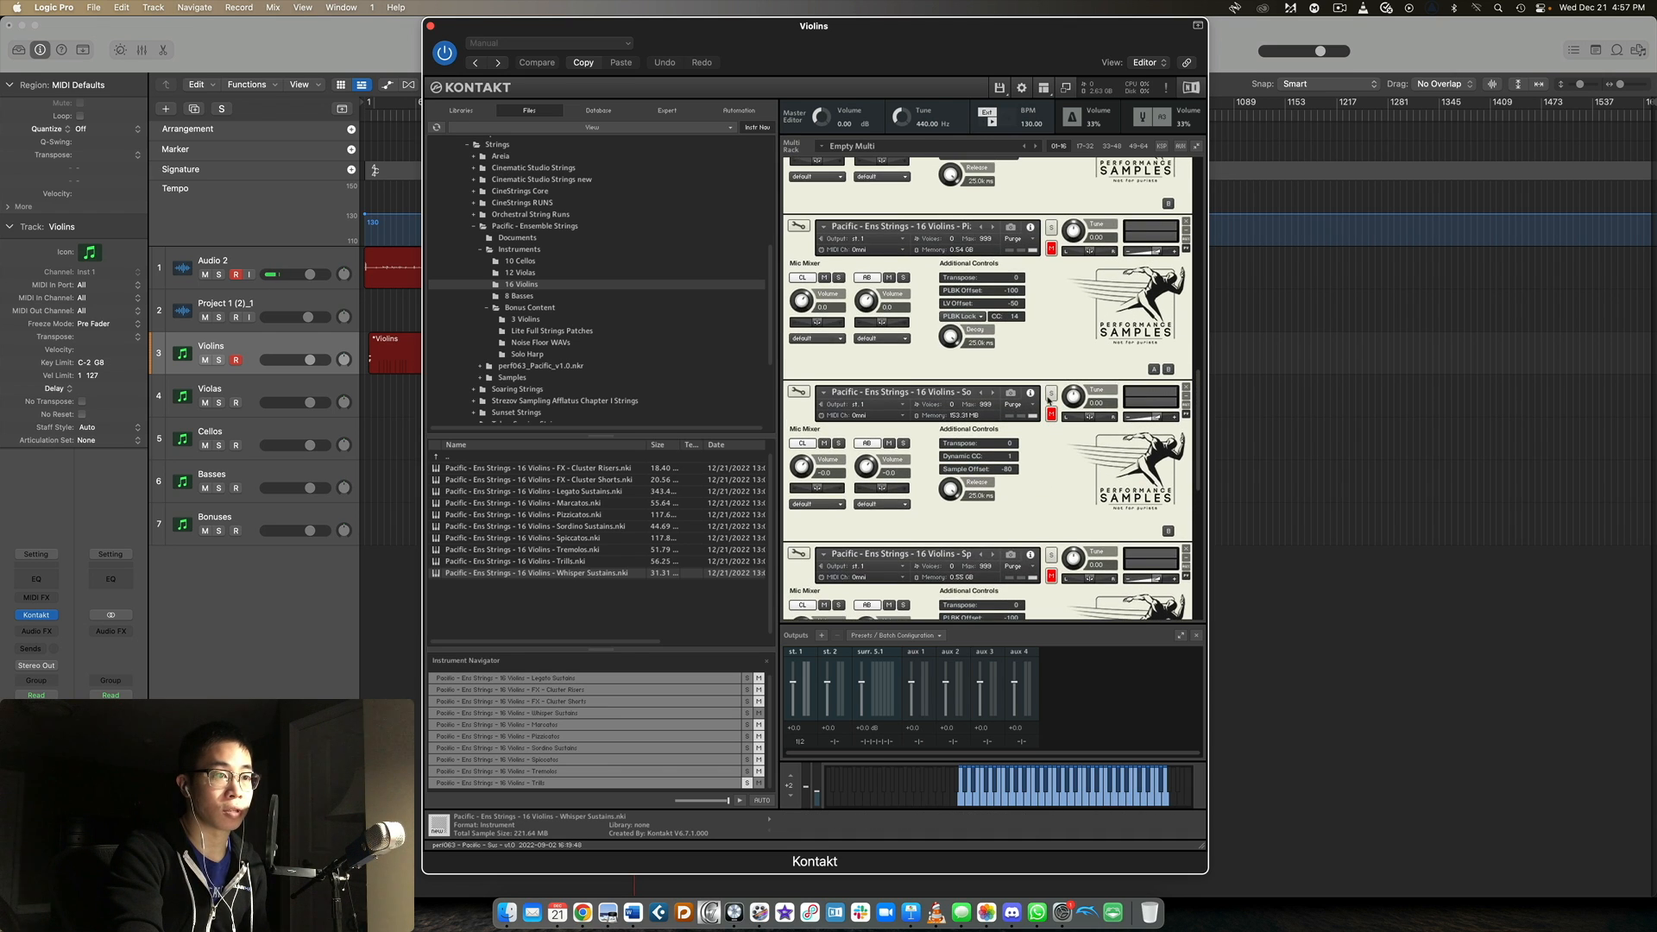
{"action": "scroll", "coordinate": [1048, 400], "scroll_direction": "up", "scroll_amount": 5}
{"action": "scroll", "coordinate": [1000, 544], "scroll_direction": "up", "scroll_amount": 2}
{"action": "double_click", "coordinate": [965, 423]}
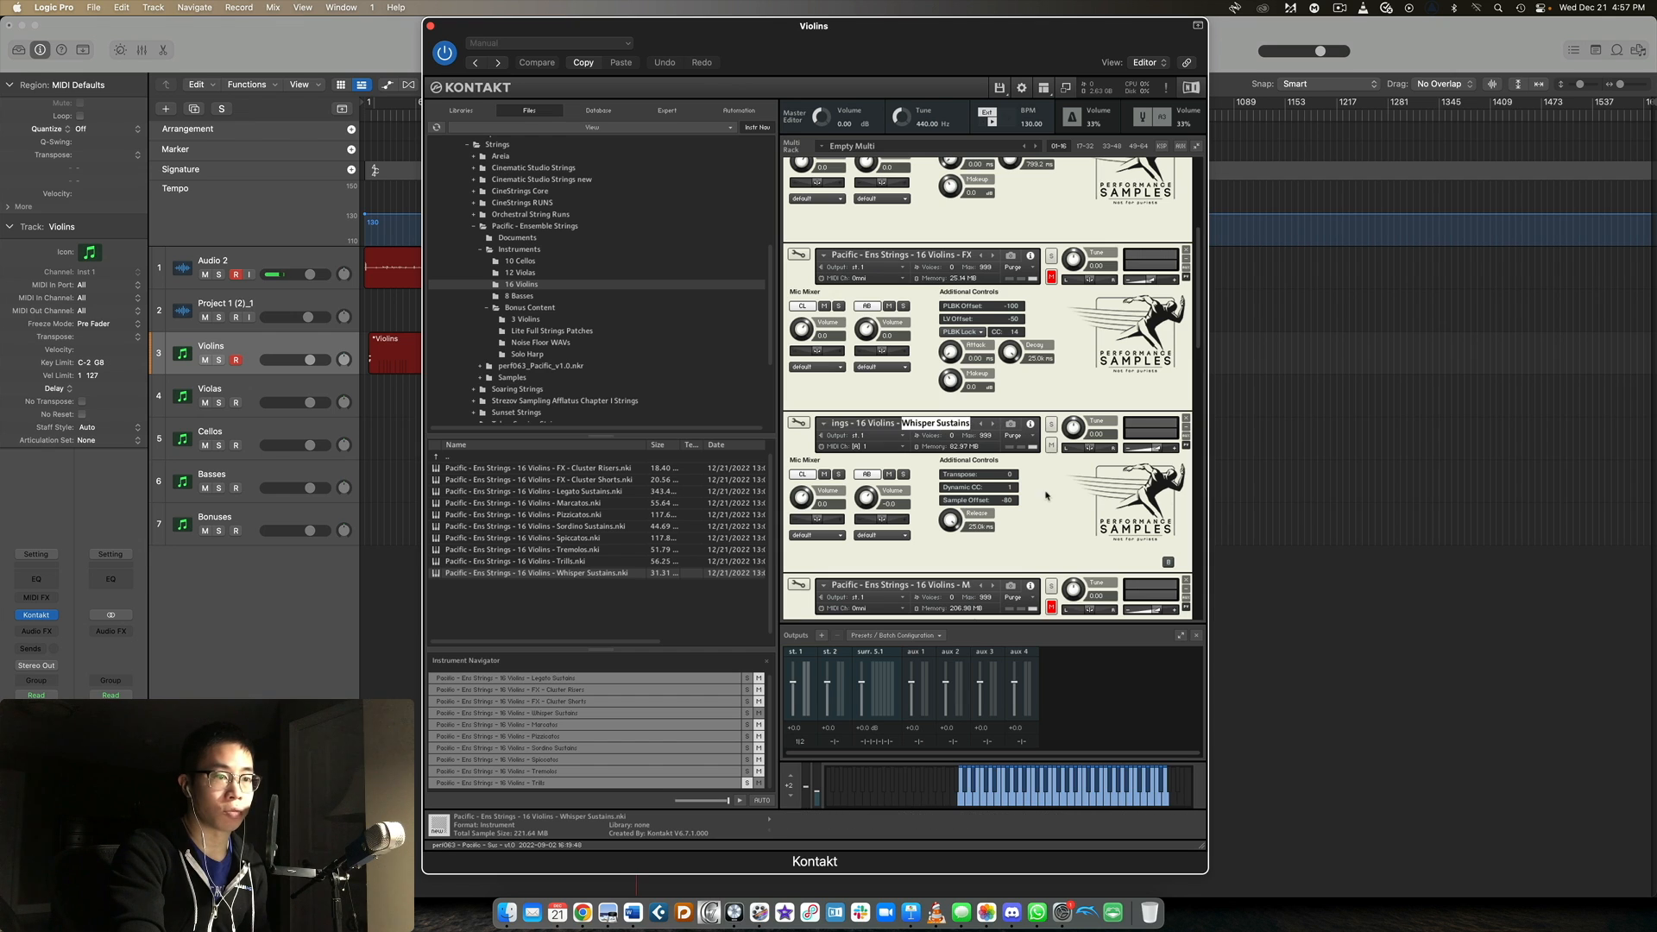
{"action": "left_click", "coordinate": [1051, 424]}
{"action": "scroll", "coordinate": [1082, 505], "scroll_direction": "down", "scroll_amount": 1}
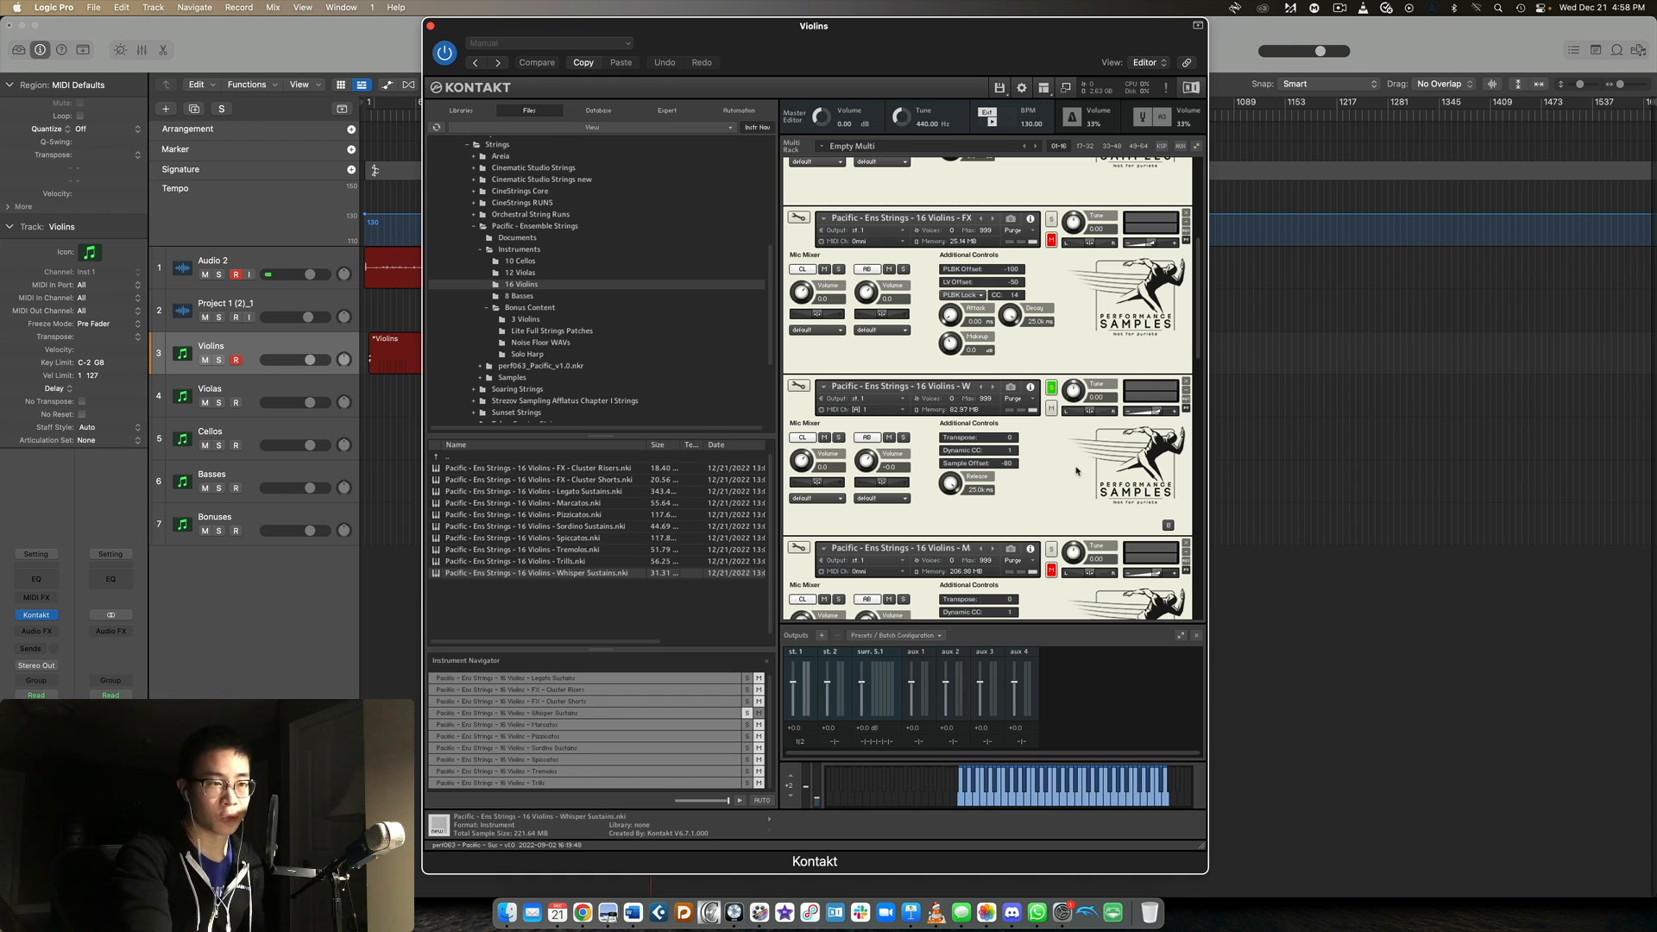
{"action": "scroll", "coordinate": [1098, 449], "scroll_direction": "up", "scroll_amount": 4}
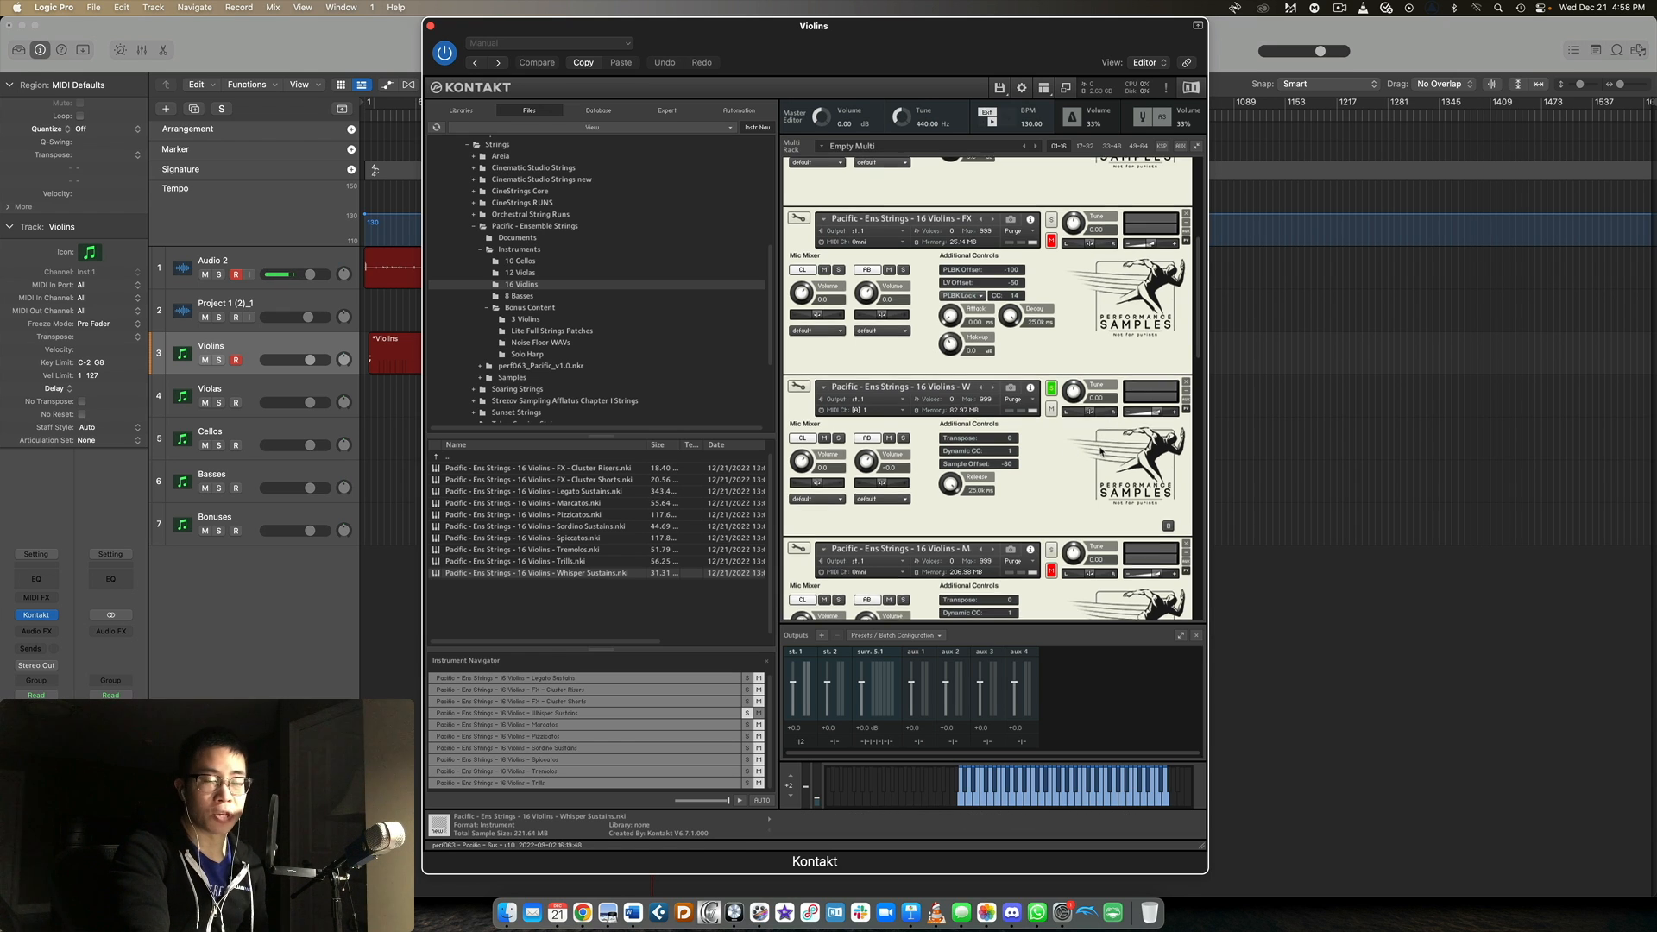
Solo the 16 Violins FX - Cluster Risers patch and select it, and solo the FX - Cluster Shorts patch below it.
{"action": "scroll", "coordinate": [1010, 327], "scroll_direction": "up", "scroll_amount": 3}
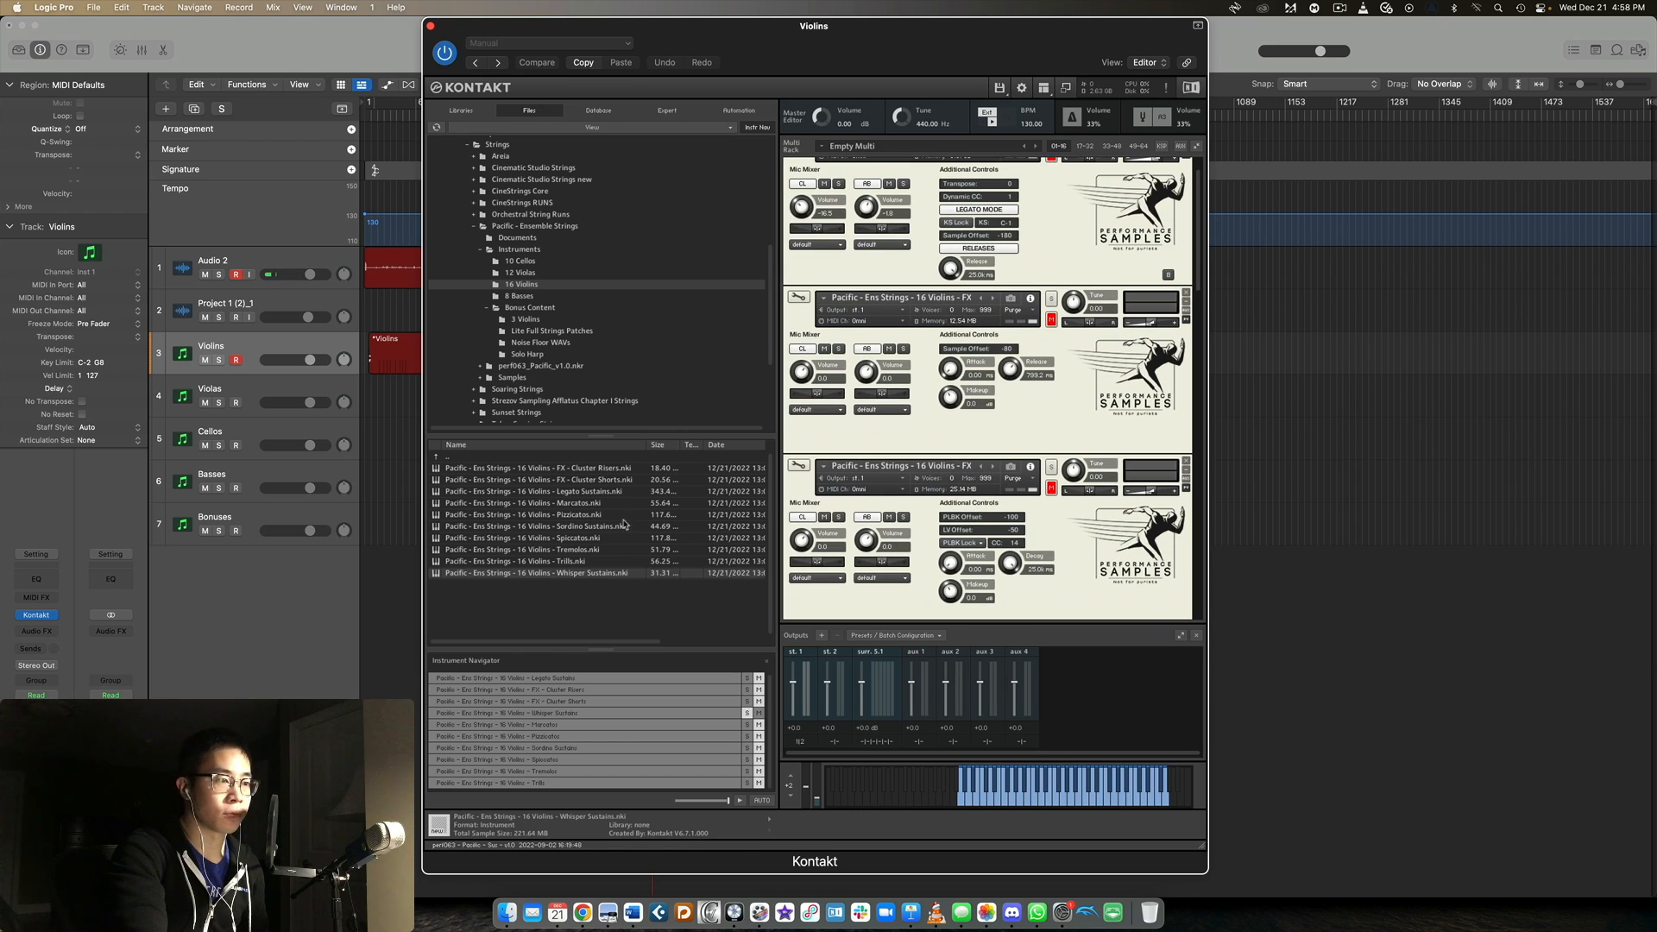
{"action": "scroll", "coordinate": [1090, 434], "scroll_direction": "down", "scroll_amount": 15}
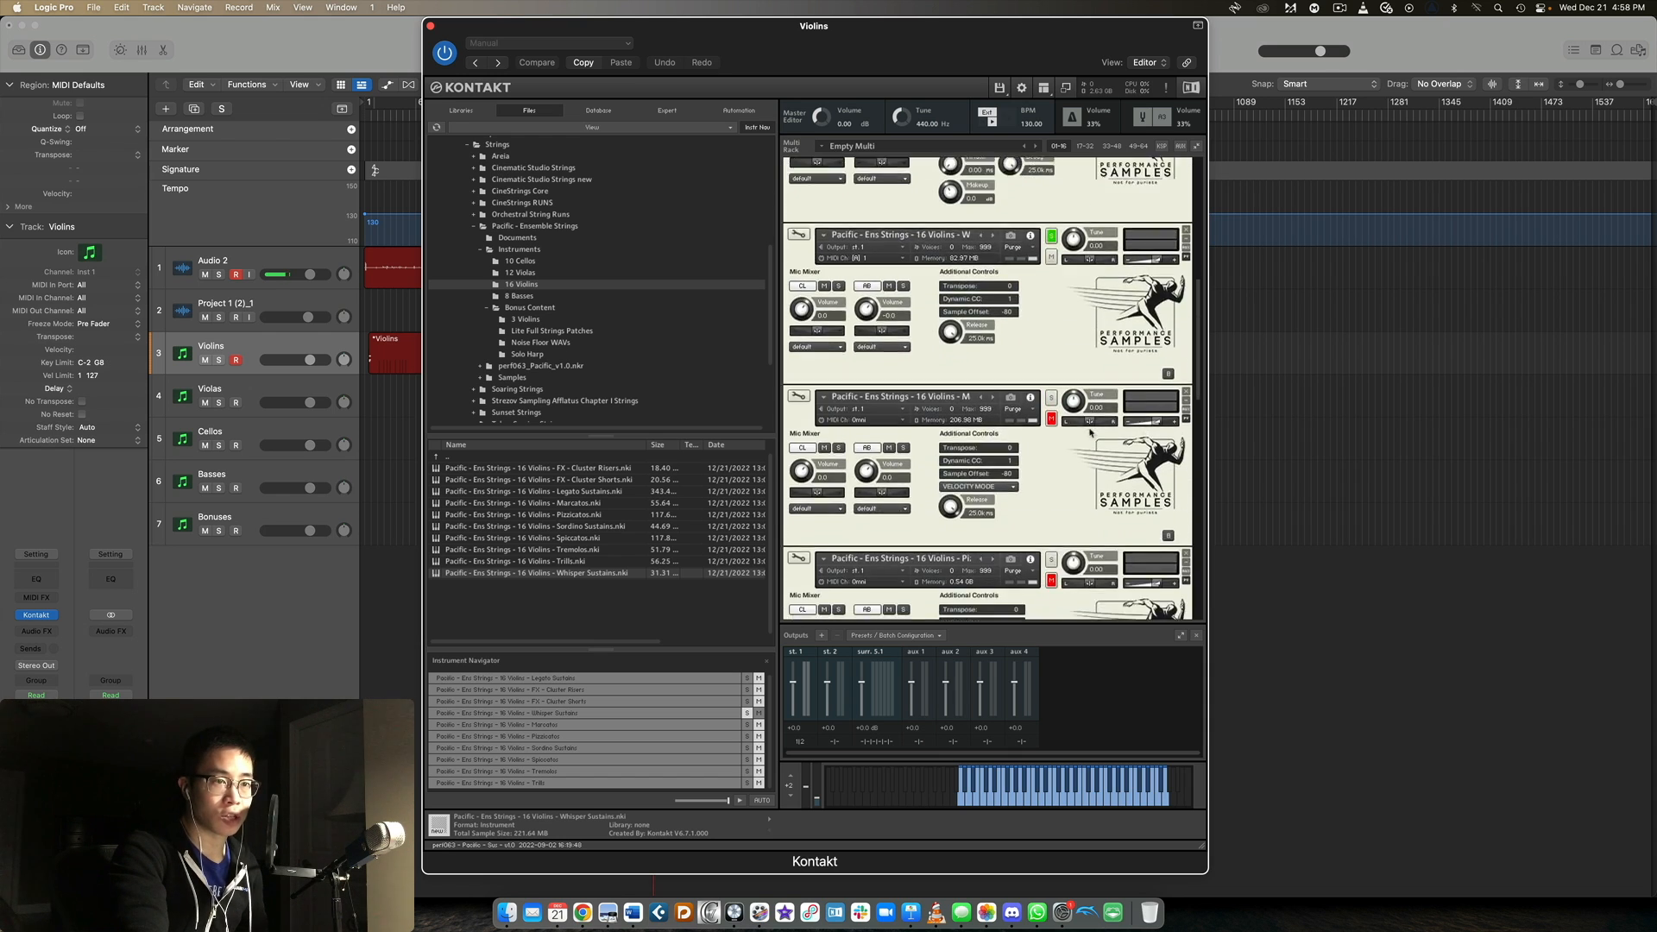
{"action": "scroll", "coordinate": [1090, 433], "scroll_direction": "up", "scroll_amount": 2}
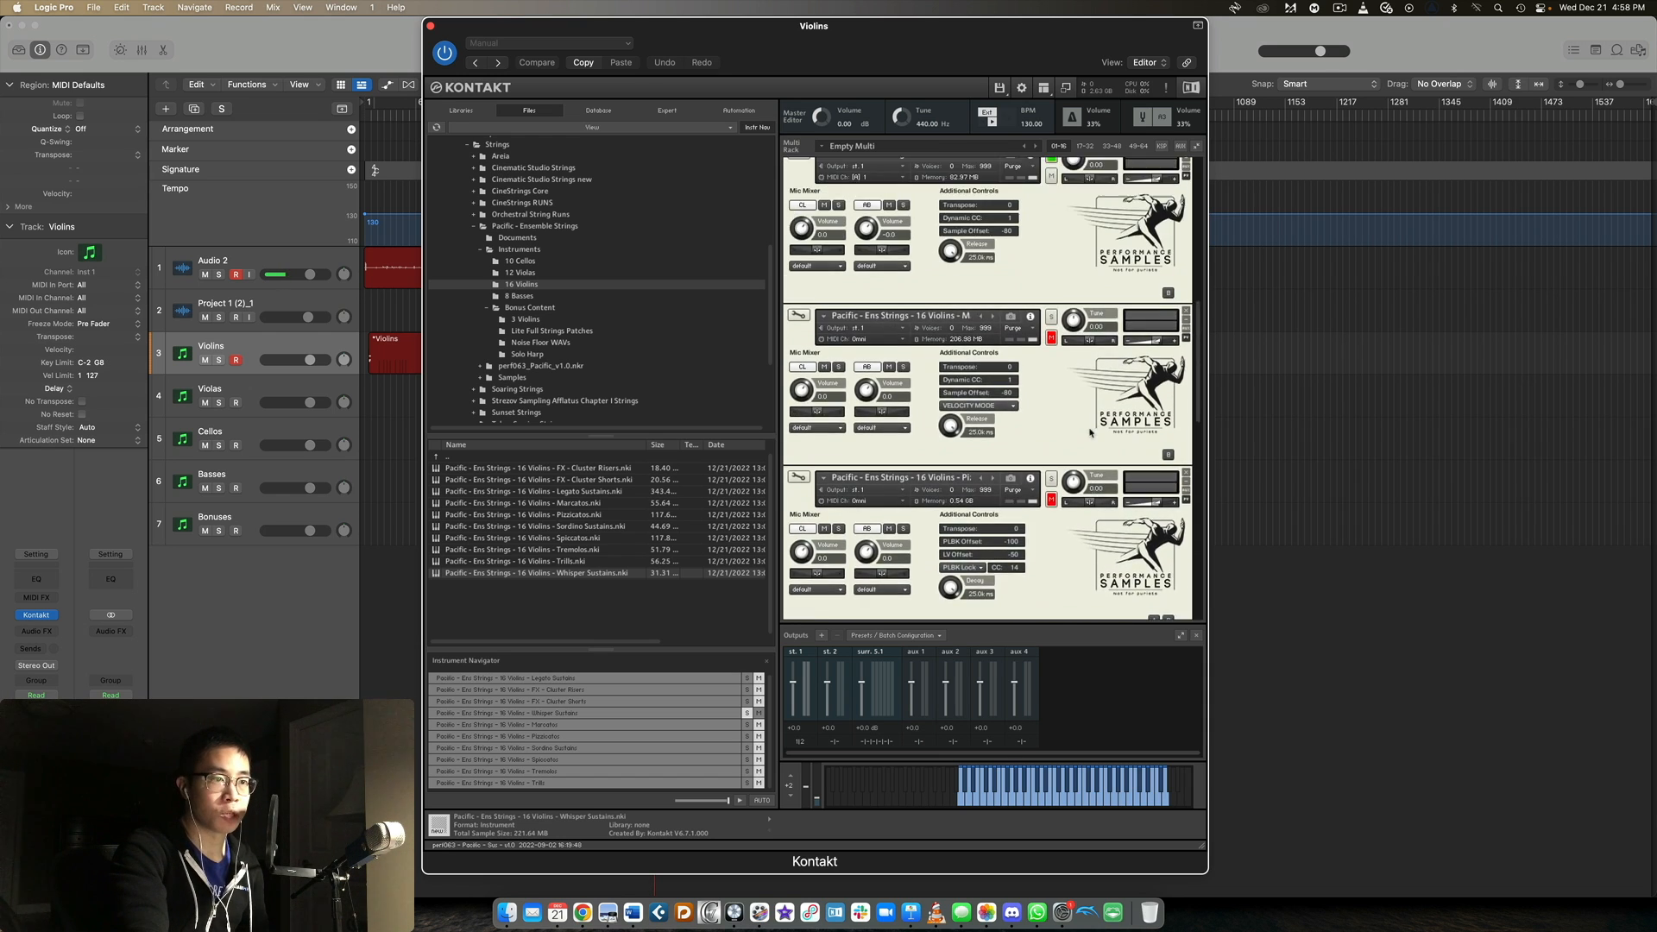
{"action": "scroll", "coordinate": [1090, 433], "scroll_direction": "up", "scroll_amount": 2}
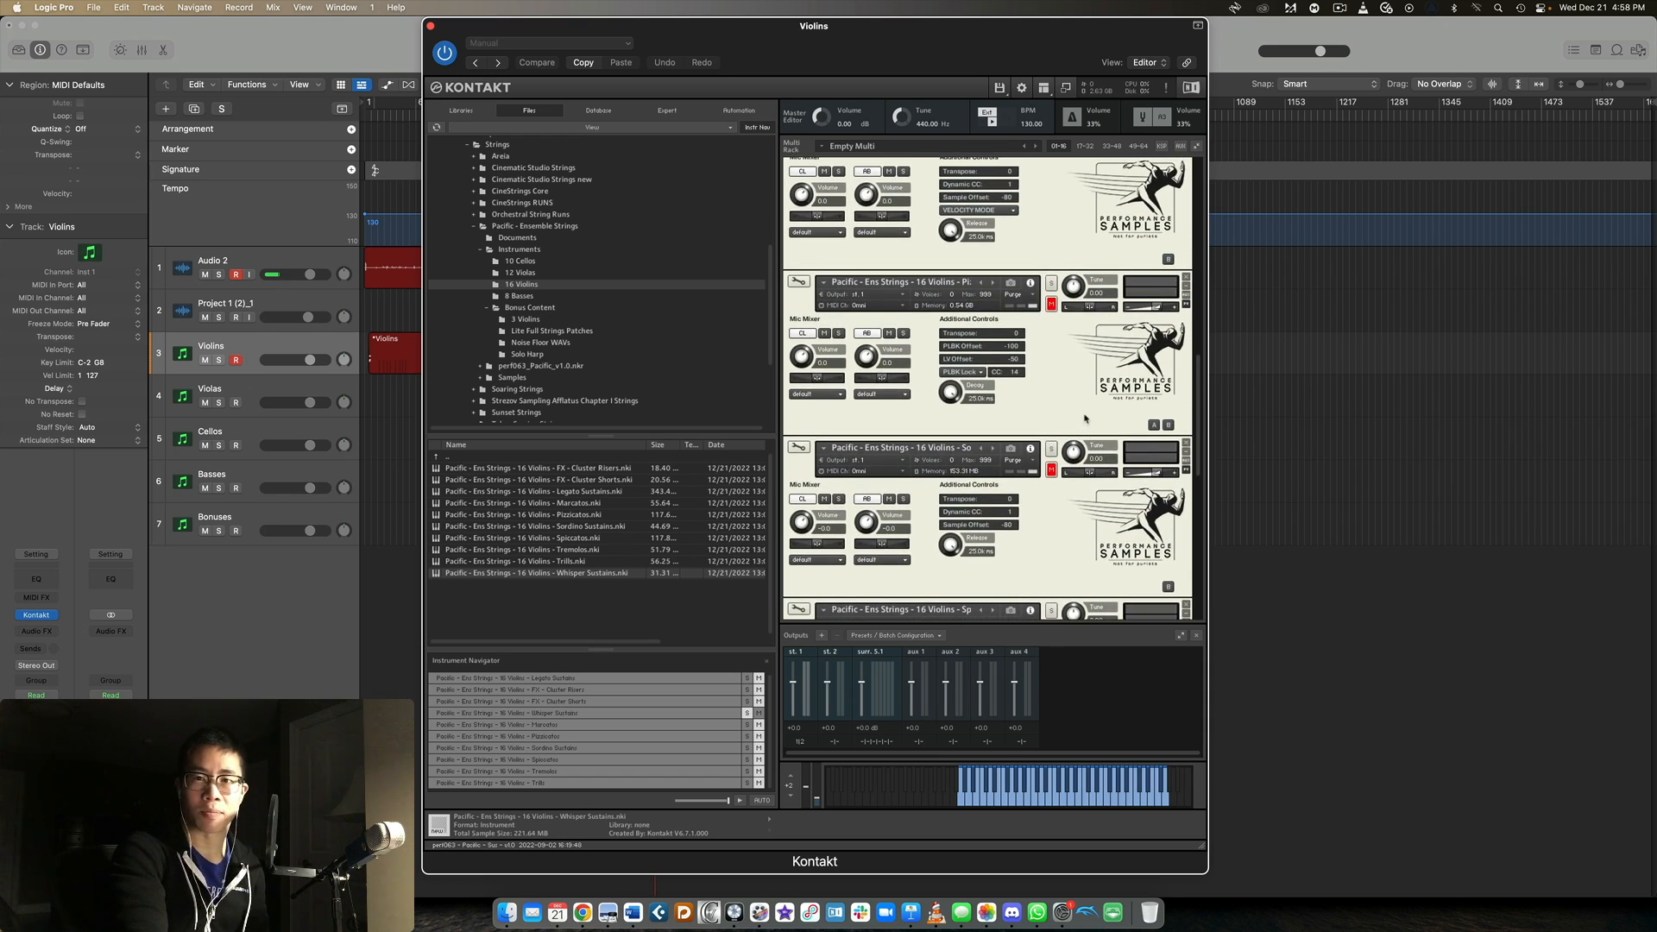
{"action": "scroll", "coordinate": [1090, 408], "scroll_direction": "up", "scroll_amount": 15}
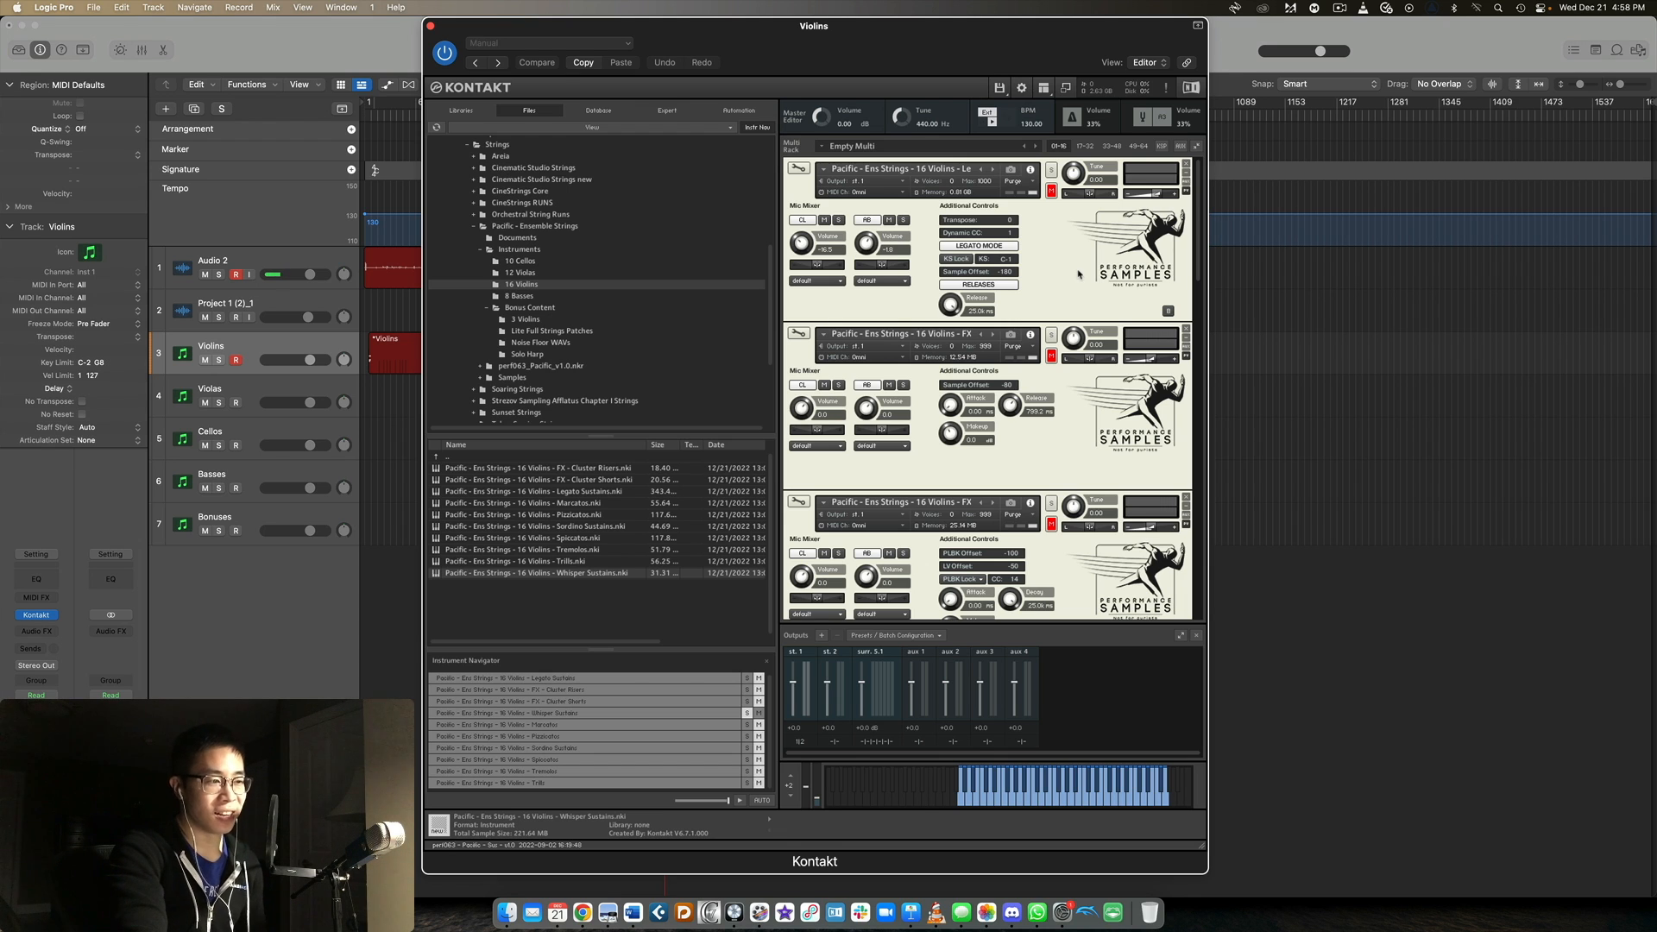
{"action": "scroll", "coordinate": [1083, 270], "scroll_direction": "down", "scroll_amount": 2}
{"action": "scroll", "coordinate": [1088, 271], "scroll_direction": "down", "scroll_amount": 1}
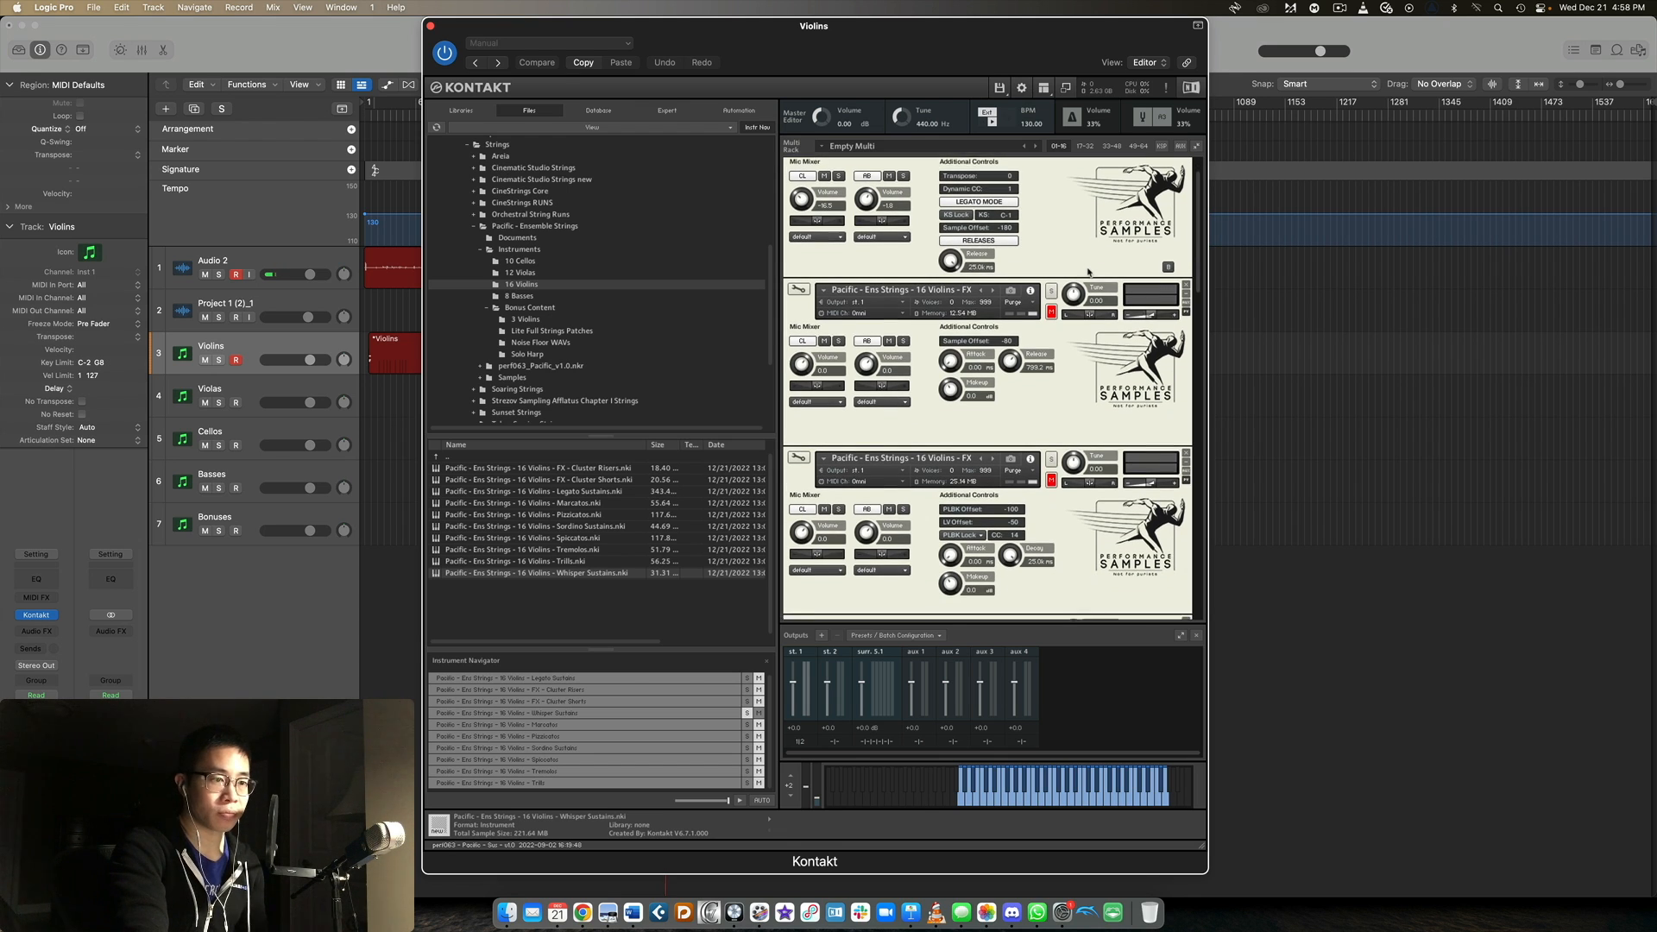
{"action": "left_click", "coordinate": [1050, 289]}
{"action": "left_click", "coordinate": [1042, 298]}
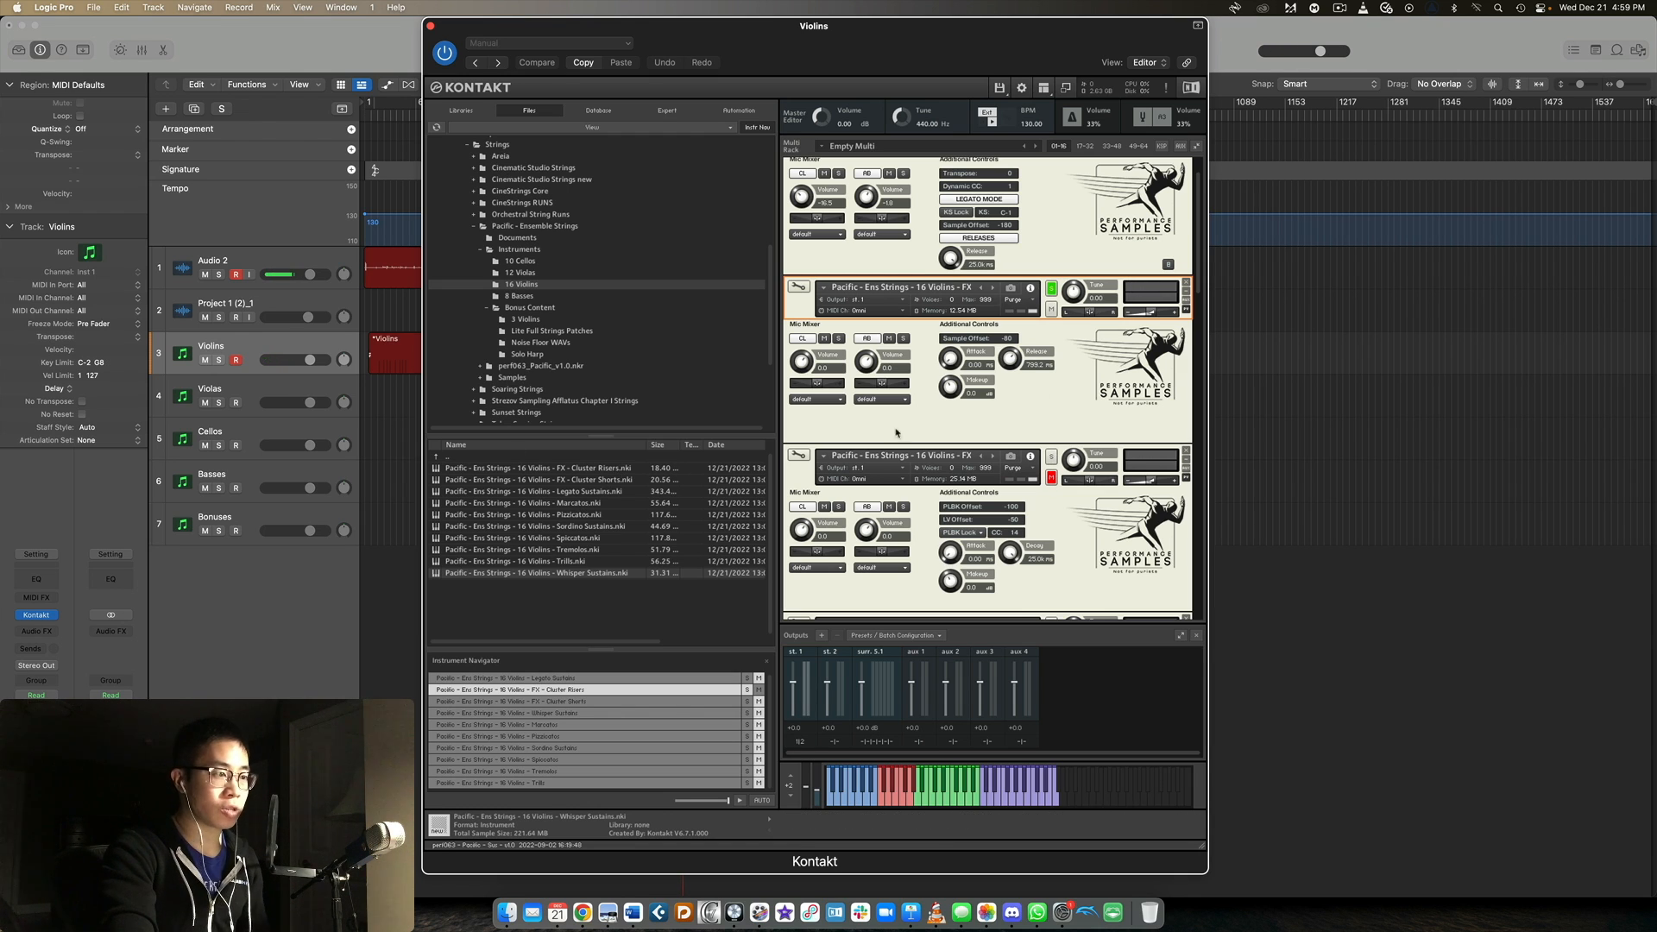
{"action": "left_click", "coordinate": [1051, 456]}
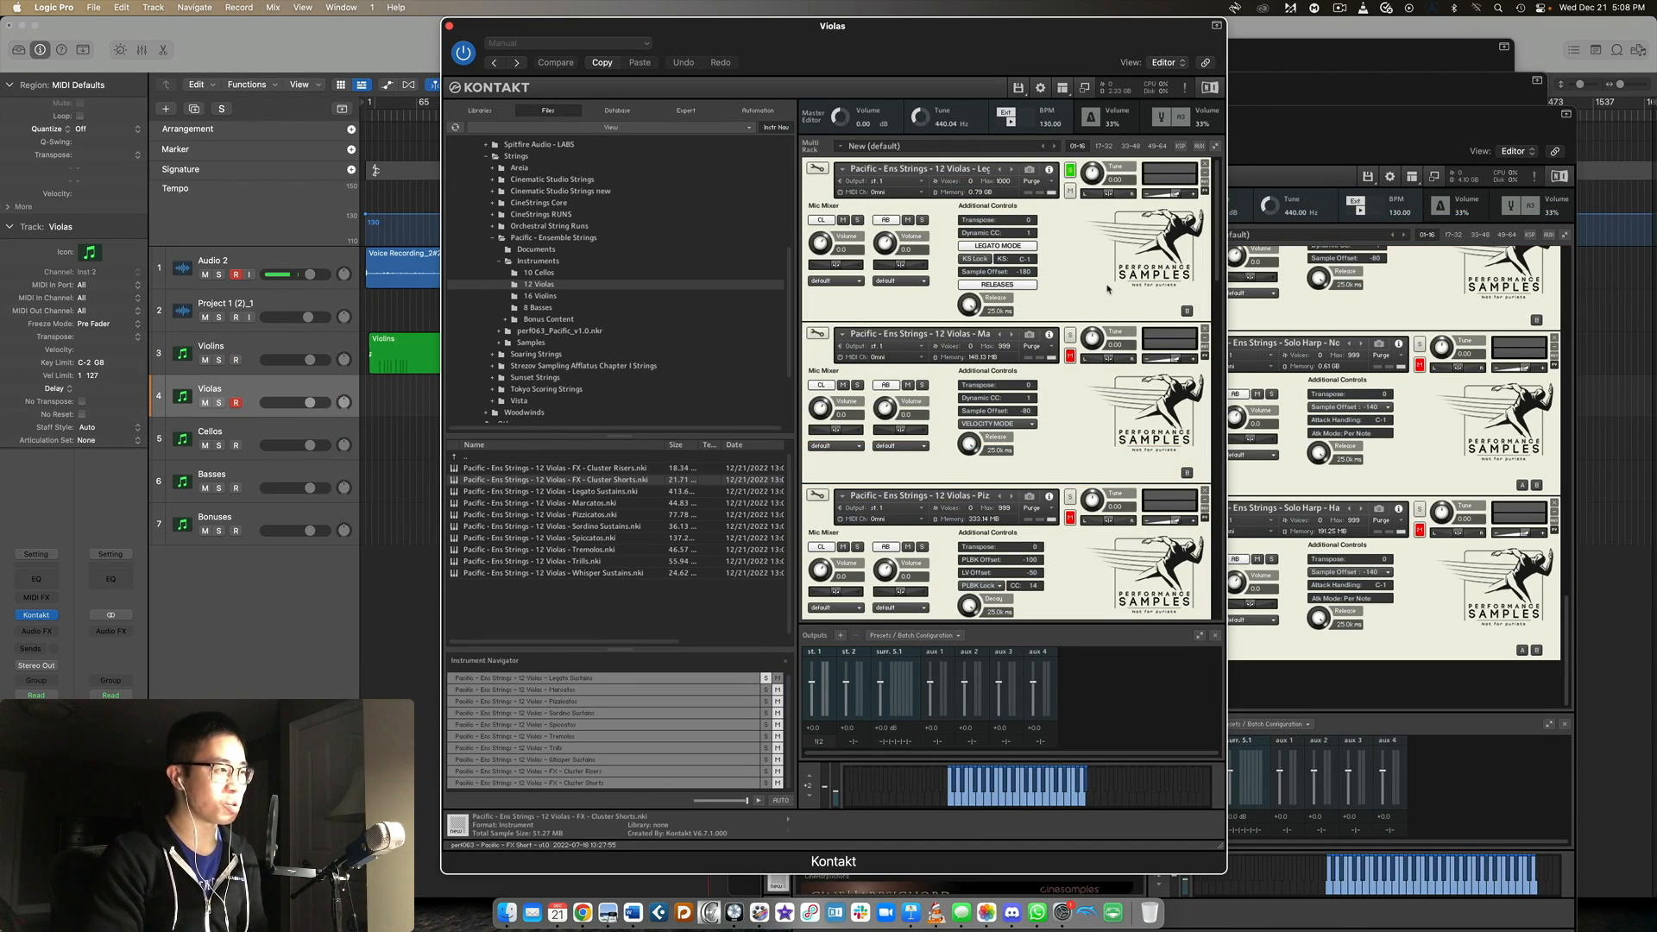
In the Violas Kontakt instance, solo the 12 Violas Marcatos patch, followed by the Pizzicatos patch.
{"action": "mouse_move", "coordinate": [812, 30]}
{"action": "left_mouse_down"}
{"action": "mouse_move", "coordinate": [846, 309]}
{"action": "mouse_move", "coordinate": [824, 30]}
{"action": "left_mouse_up"}
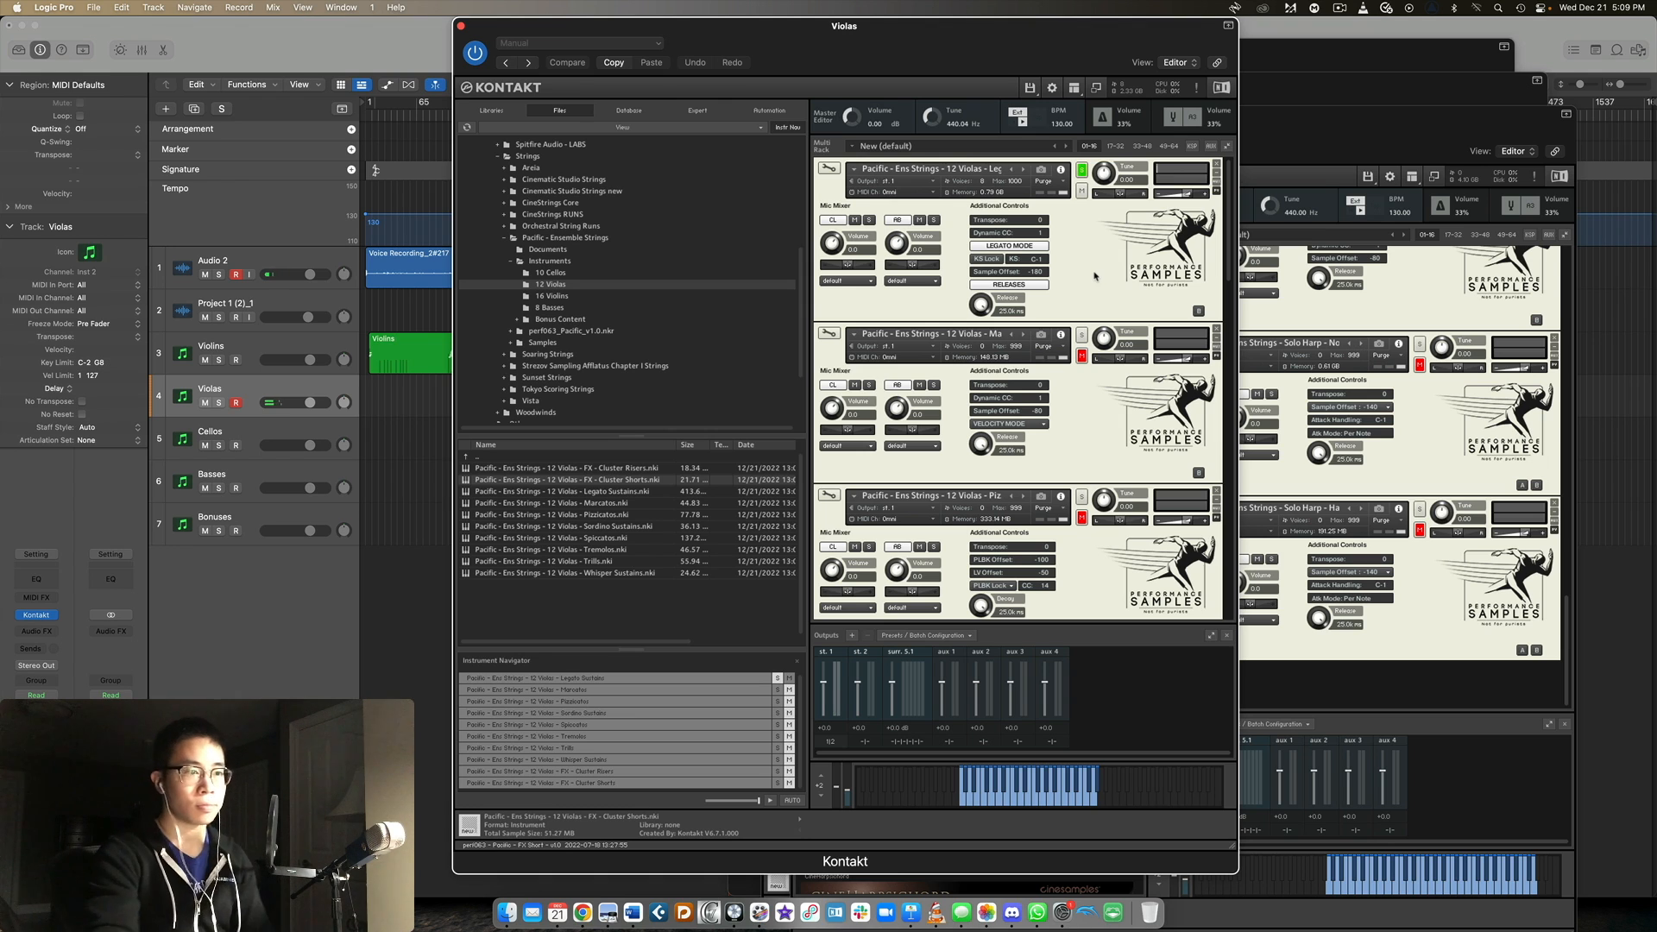
{"action": "left_click", "coordinate": [1081, 337]}
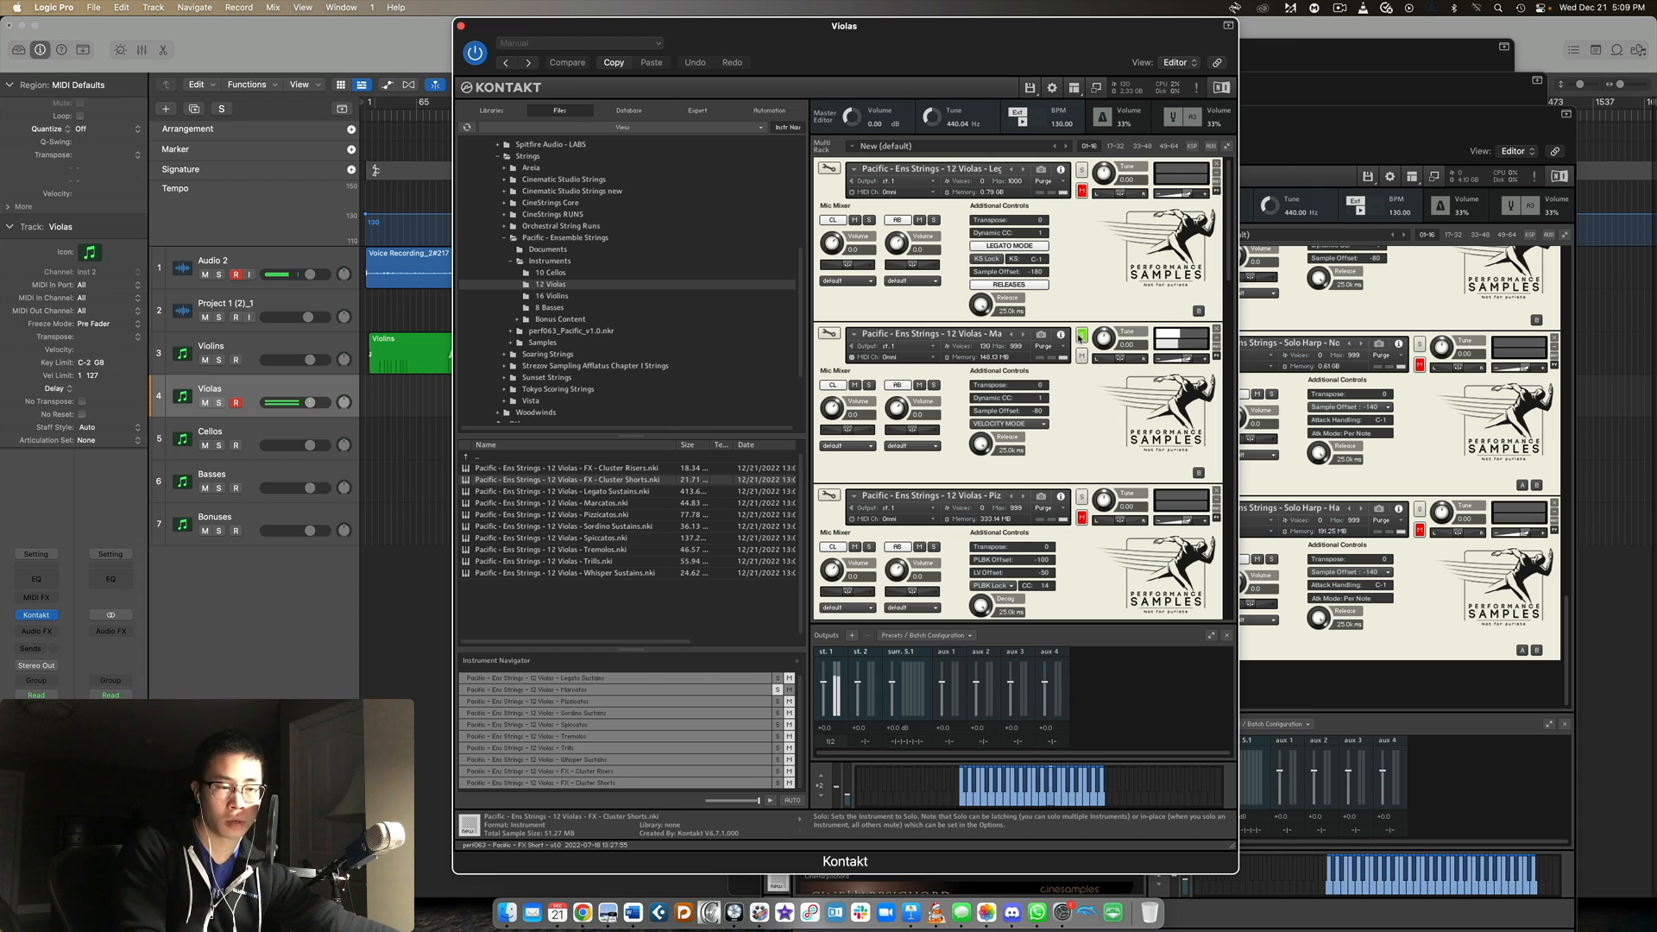
{"action": "scroll", "coordinate": [1082, 336], "scroll_direction": "down", "scroll_amount": 3}
{"action": "left_click", "coordinate": [1082, 370]}
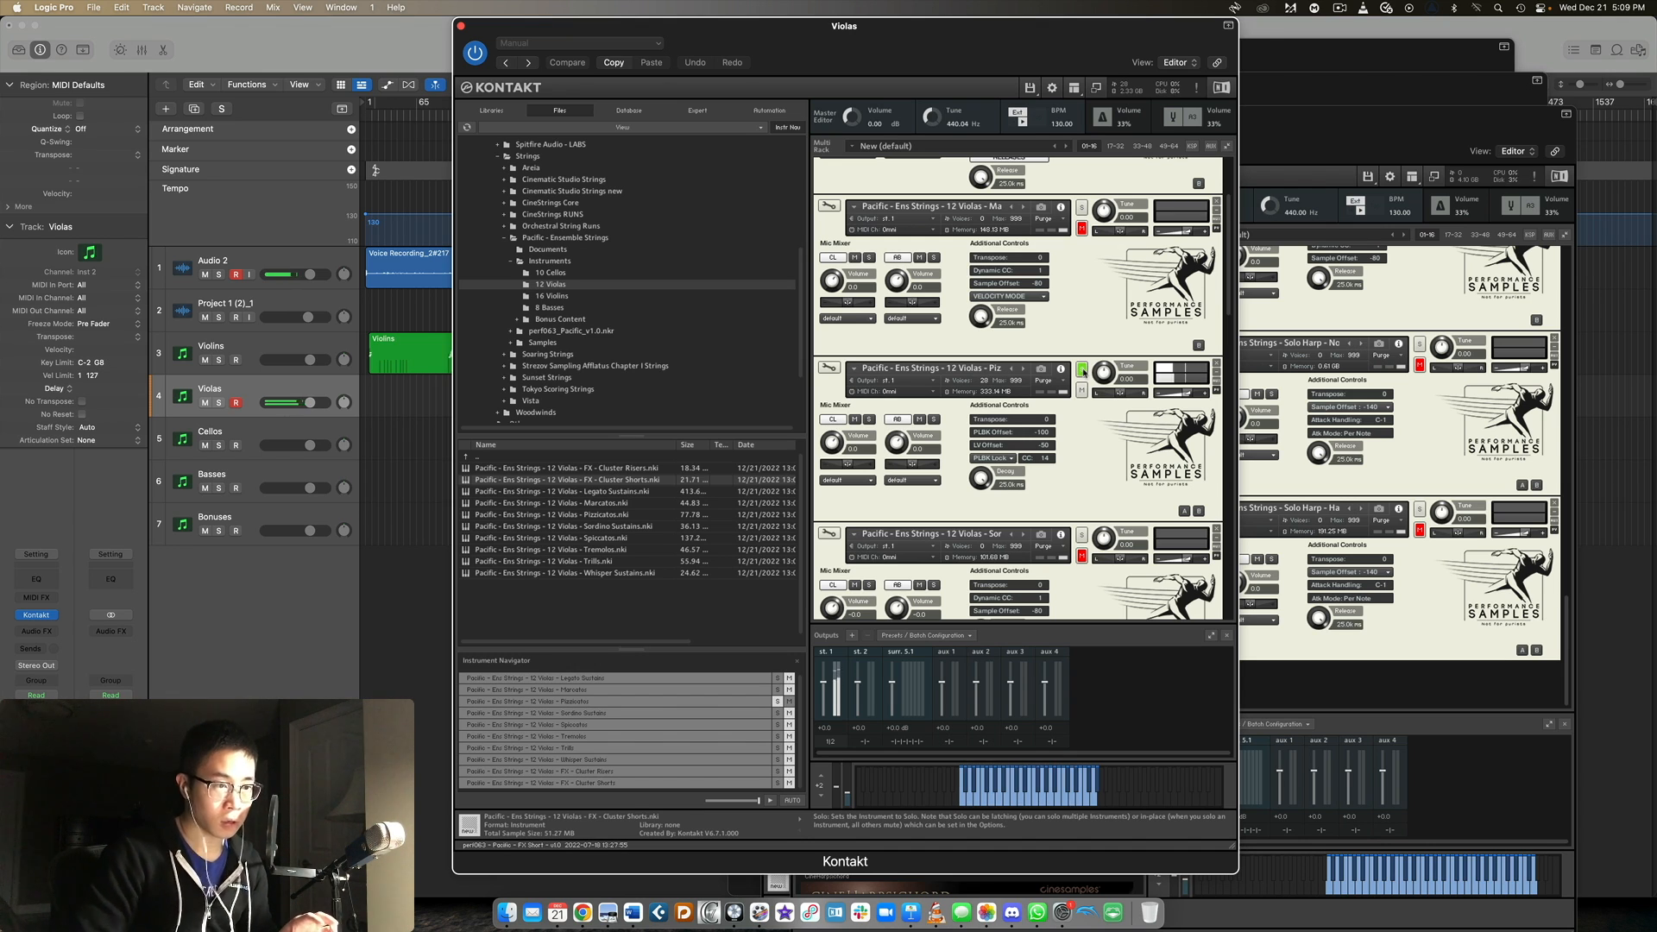
Solo the 12 Violas Sordino Sustains patch, followed by the Spiccatos patch, selecting the latter in the rack.
{"action": "scroll", "coordinate": [1084, 375], "scroll_direction": "down", "scroll_amount": 4}
{"action": "left_click", "coordinate": [1081, 342]}
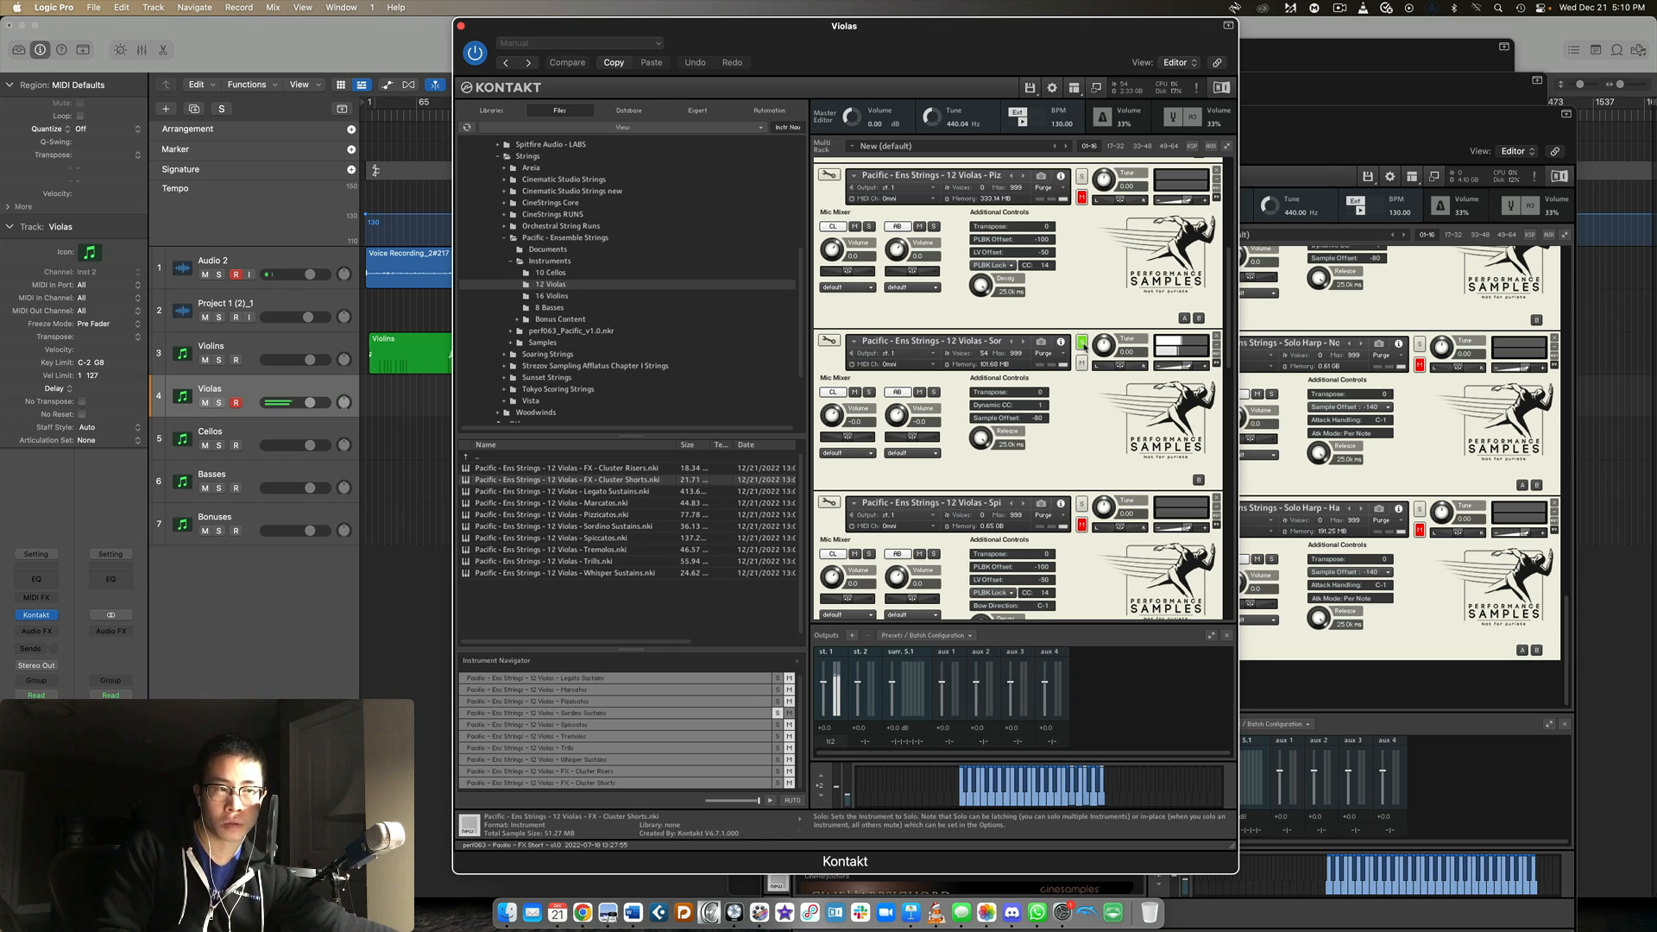
{"action": "scroll", "coordinate": [1085, 347], "scroll_direction": "down", "scroll_amount": 3}
{"action": "left_click", "coordinate": [1081, 330]}
{"action": "left_click", "coordinate": [1082, 323]}
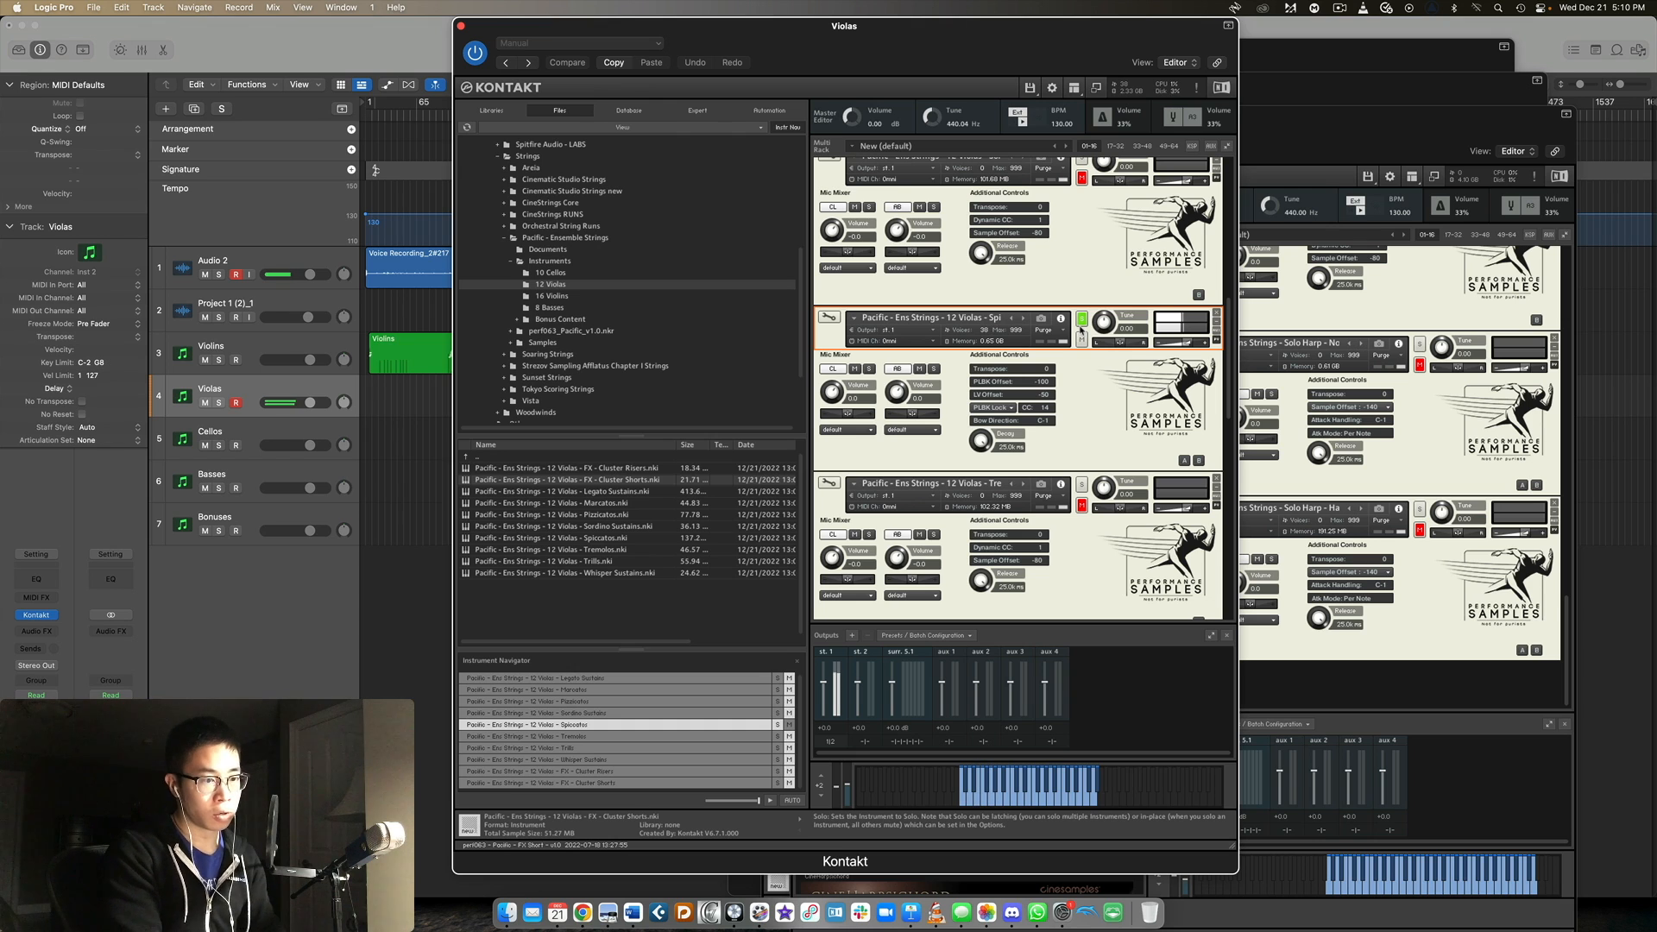
Solo the 12 Violas Tremolos patch, followed by the Trills patch.
{"action": "scroll", "coordinate": [1081, 335], "scroll_direction": "down", "scroll_amount": 4}
{"action": "left_click", "coordinate": [1081, 329]}
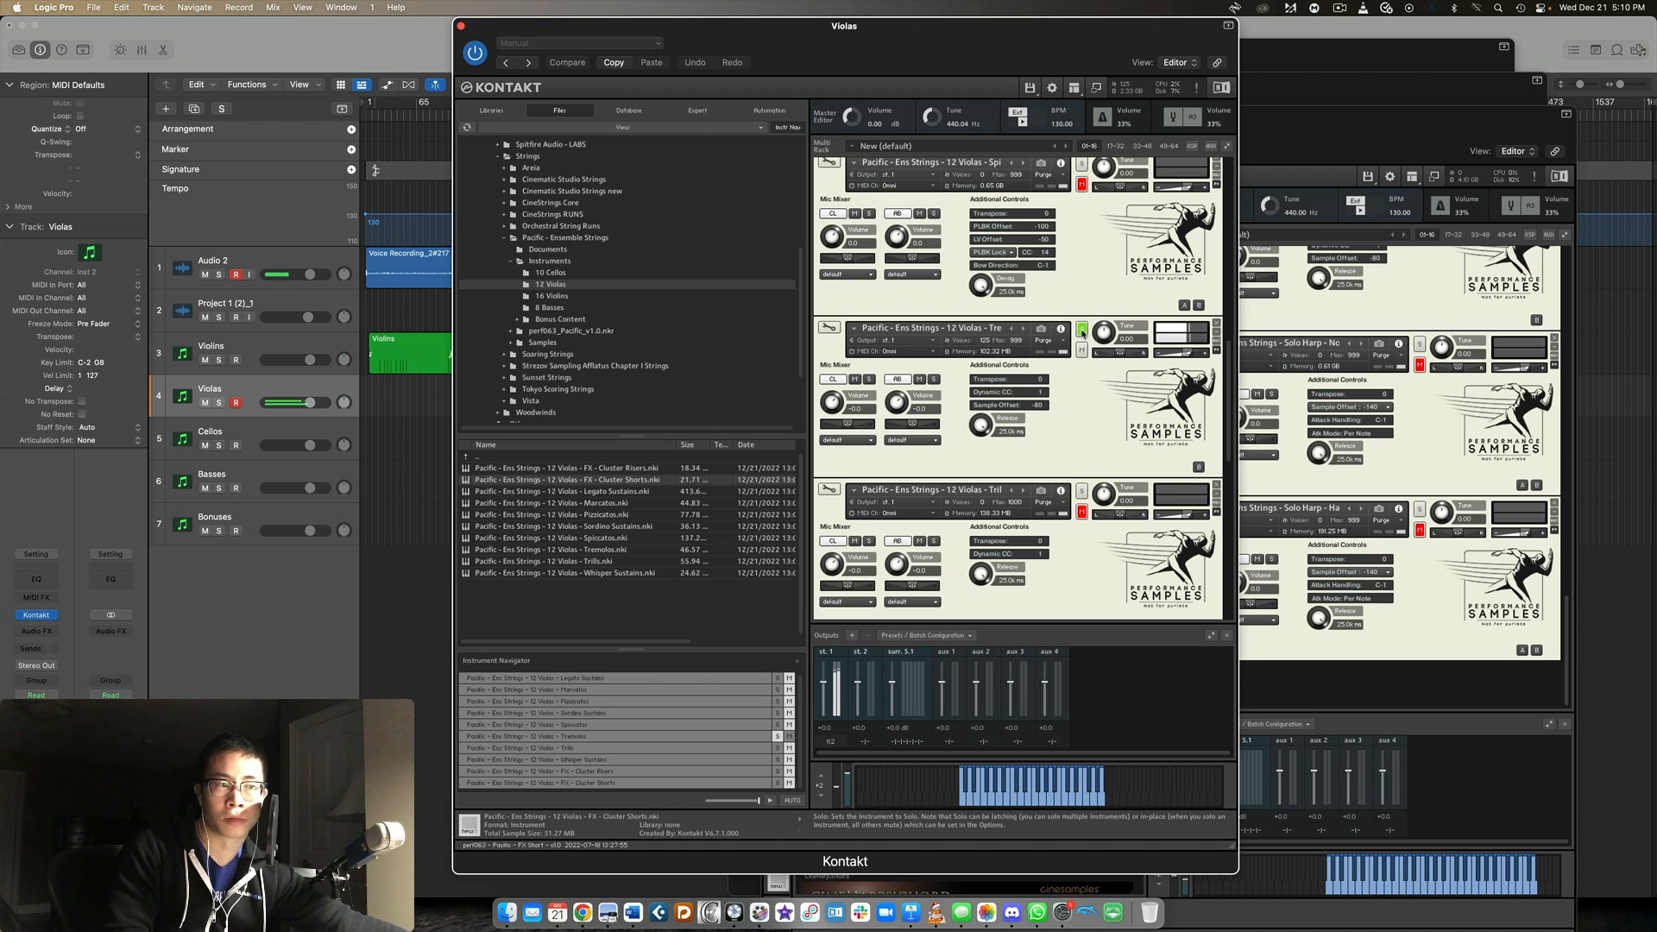
{"action": "scroll", "coordinate": [1082, 331], "scroll_direction": "down", "scroll_amount": 3}
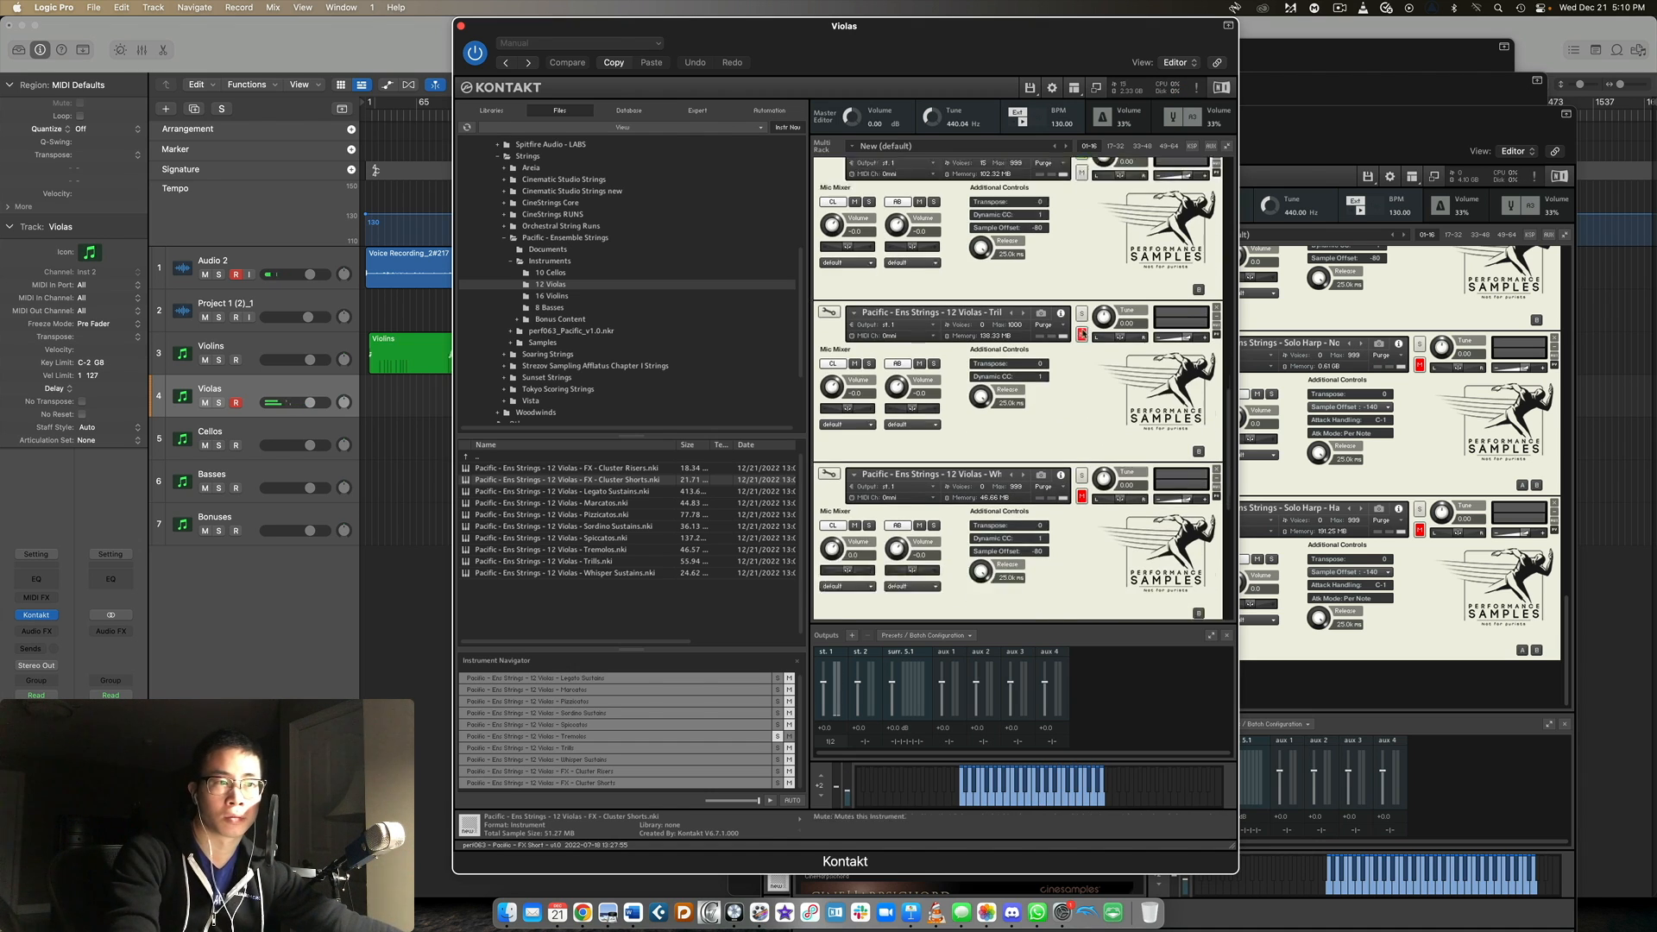
{"action": "left_click", "coordinate": [1082, 282]}
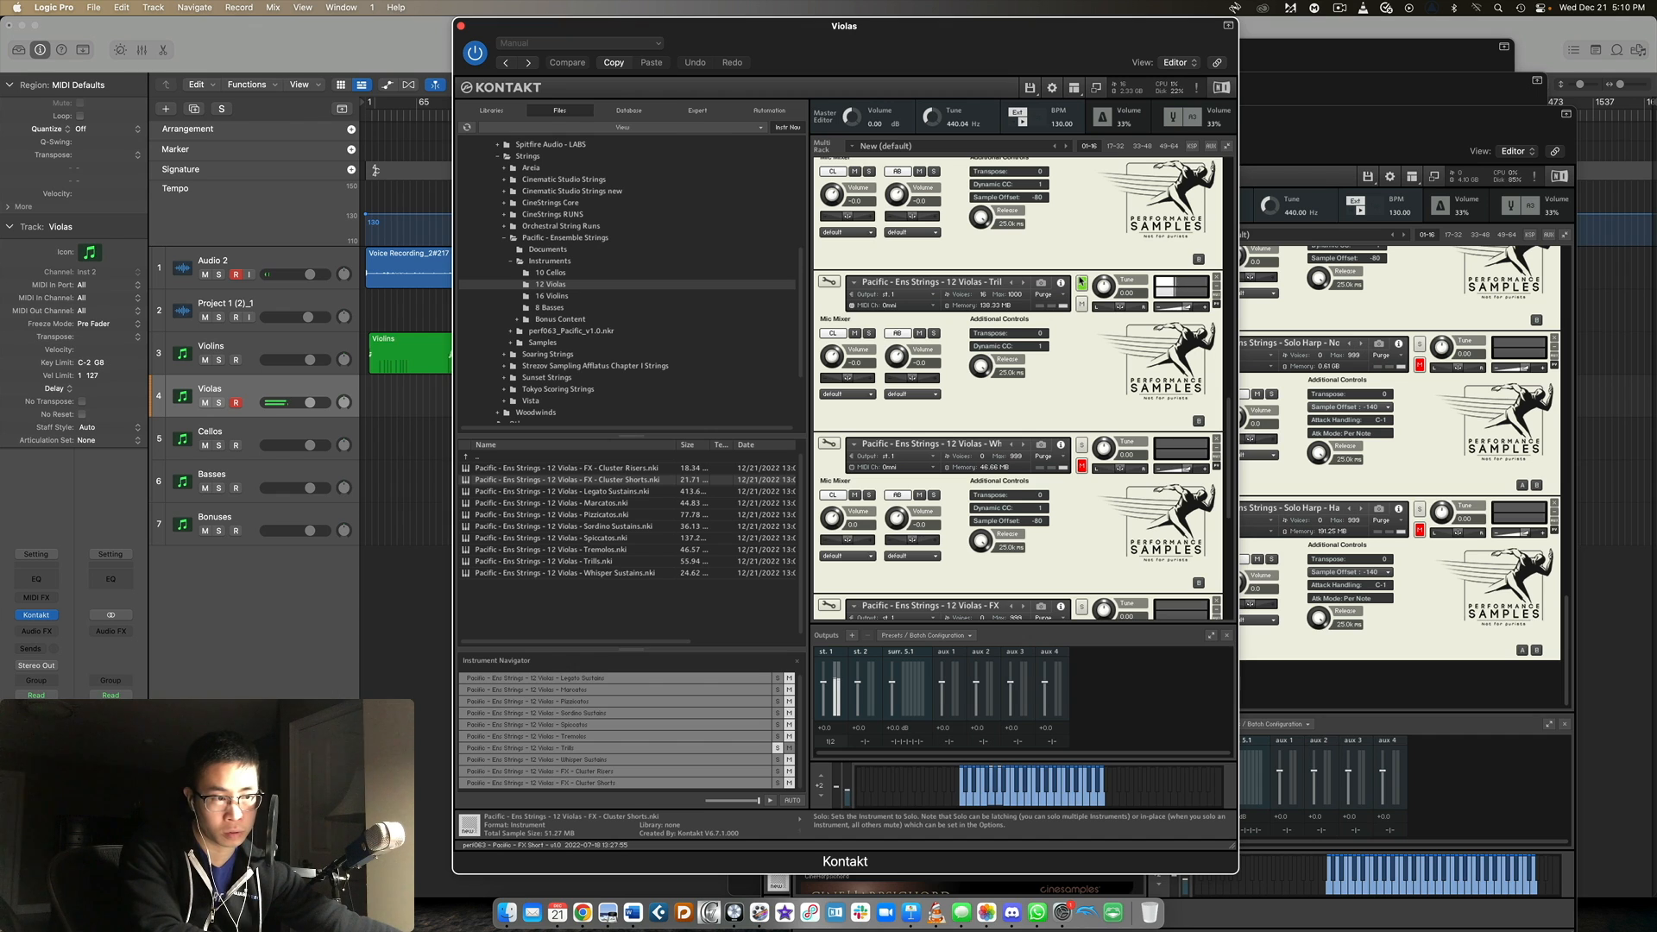
Solo the 12 Violas Whisper Sustains patch, followed by the FX - Cluster Risers patch.
{"action": "scroll", "coordinate": [1081, 283], "scroll_direction": "down", "scroll_amount": 3}
{"action": "left_click", "coordinate": [1081, 264]}
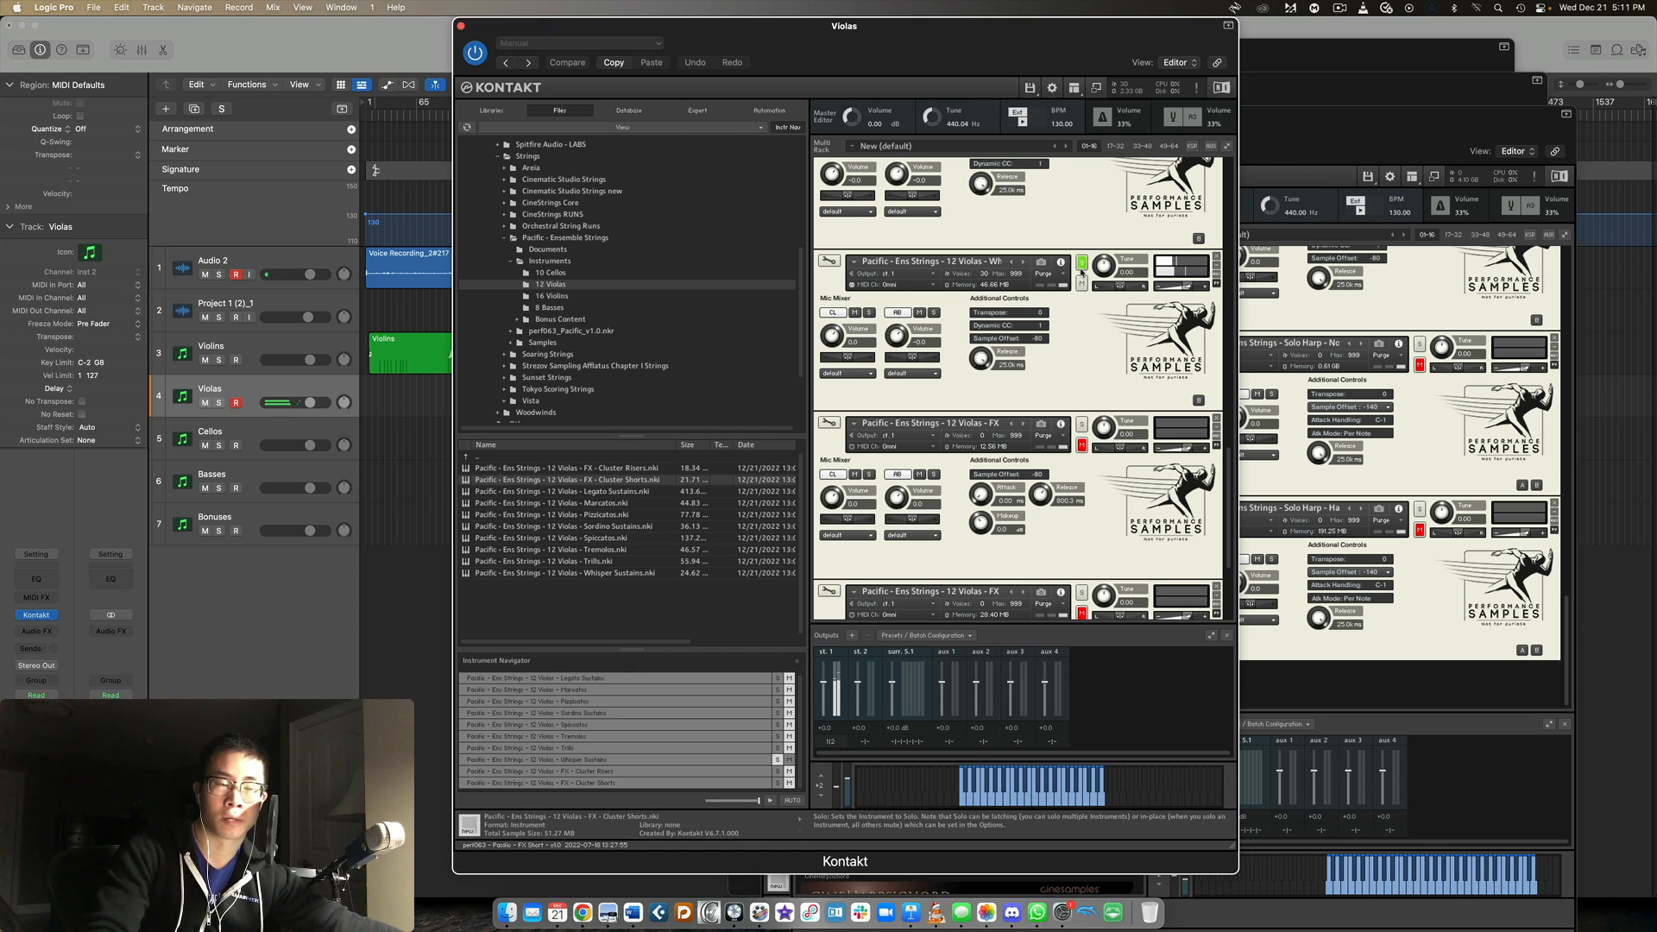
{"action": "scroll", "coordinate": [1122, 285], "scroll_direction": "down", "scroll_amount": 3}
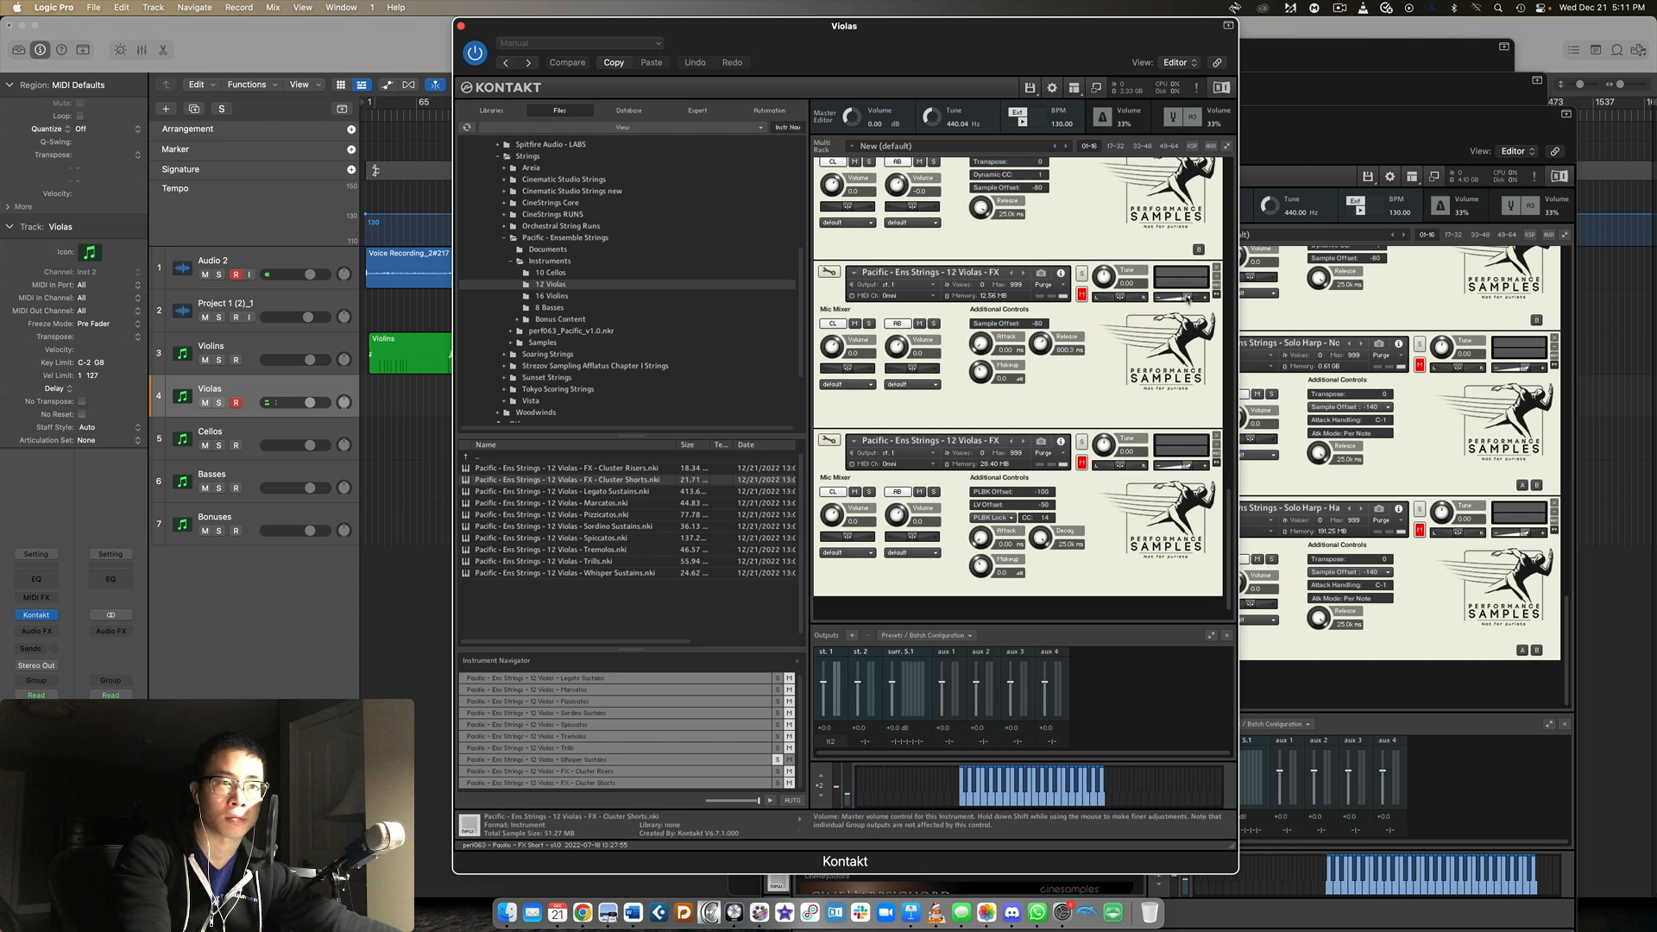
{"action": "left_click", "coordinate": [1082, 274]}
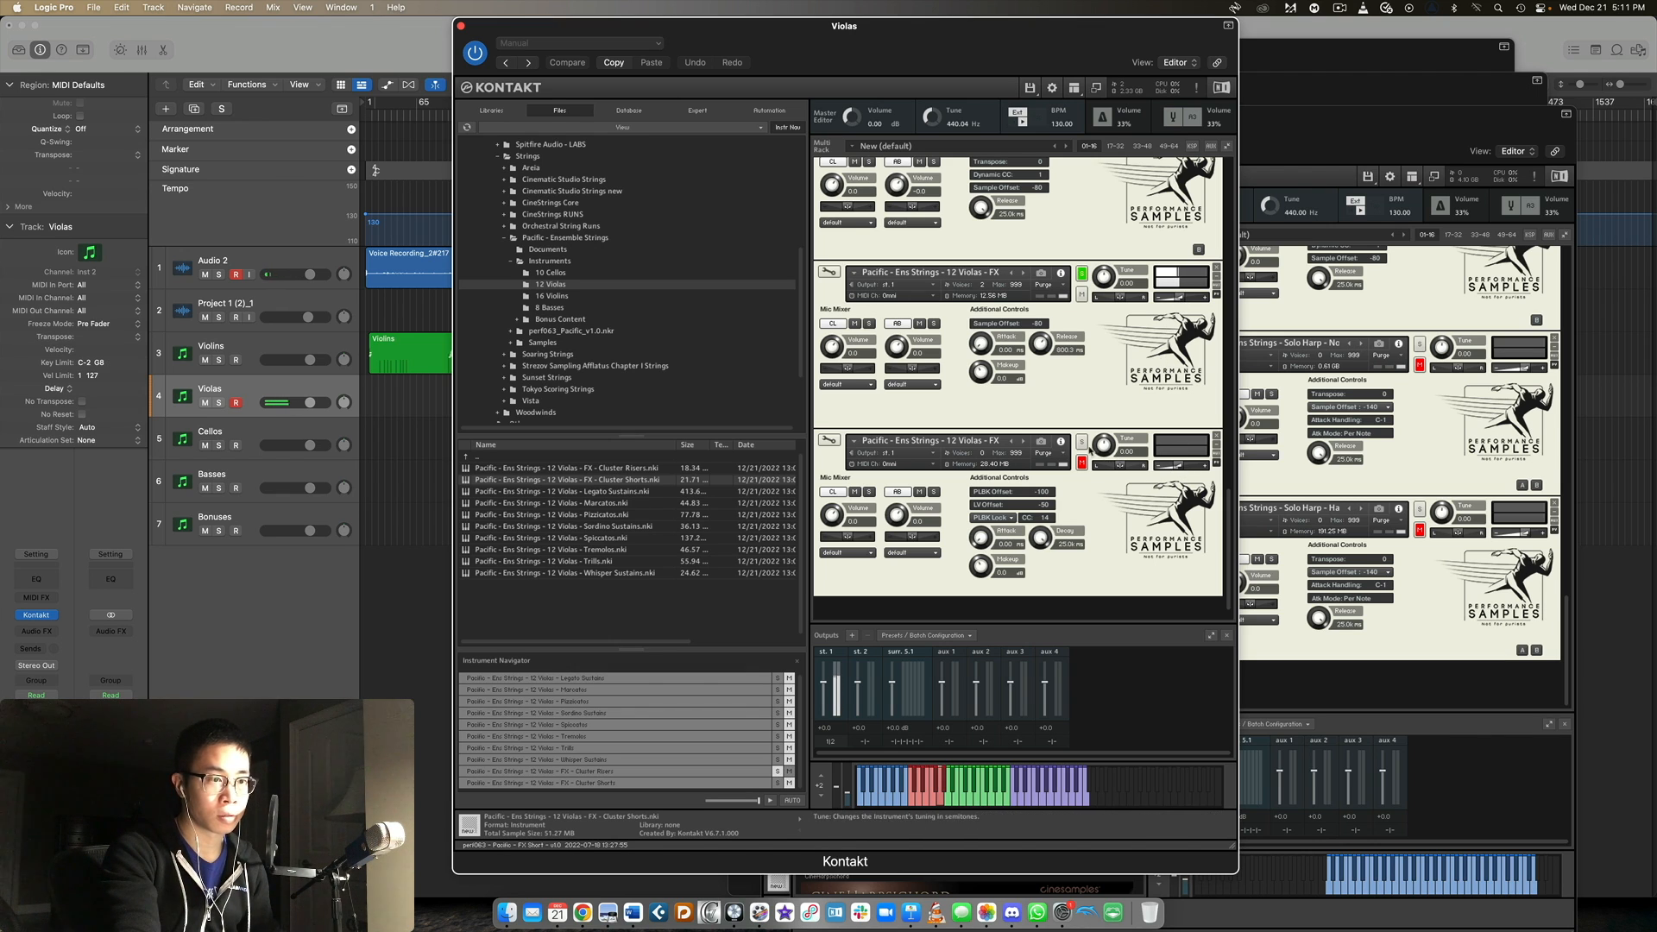
Solo the 12 Violas FX - Cluster Shorts patch and look back over the controls of the patches in the Violas rack.
{"action": "left_click", "coordinate": [1082, 442]}
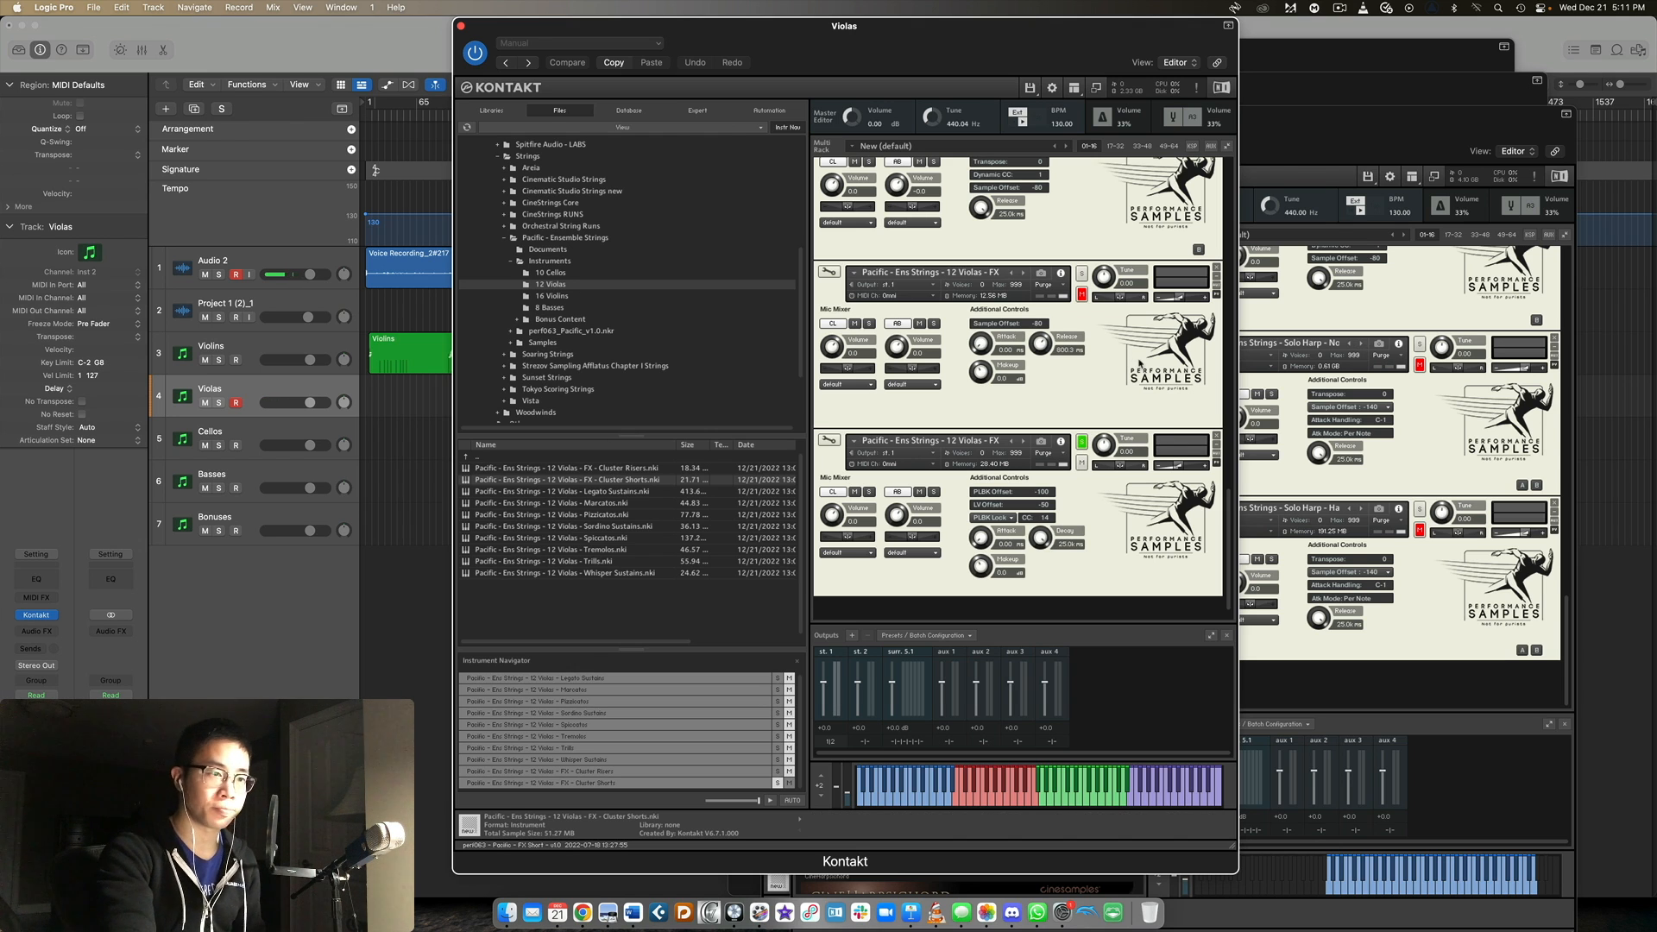
{"action": "scroll", "coordinate": [1106, 345], "scroll_direction": "up", "scroll_amount": 15}
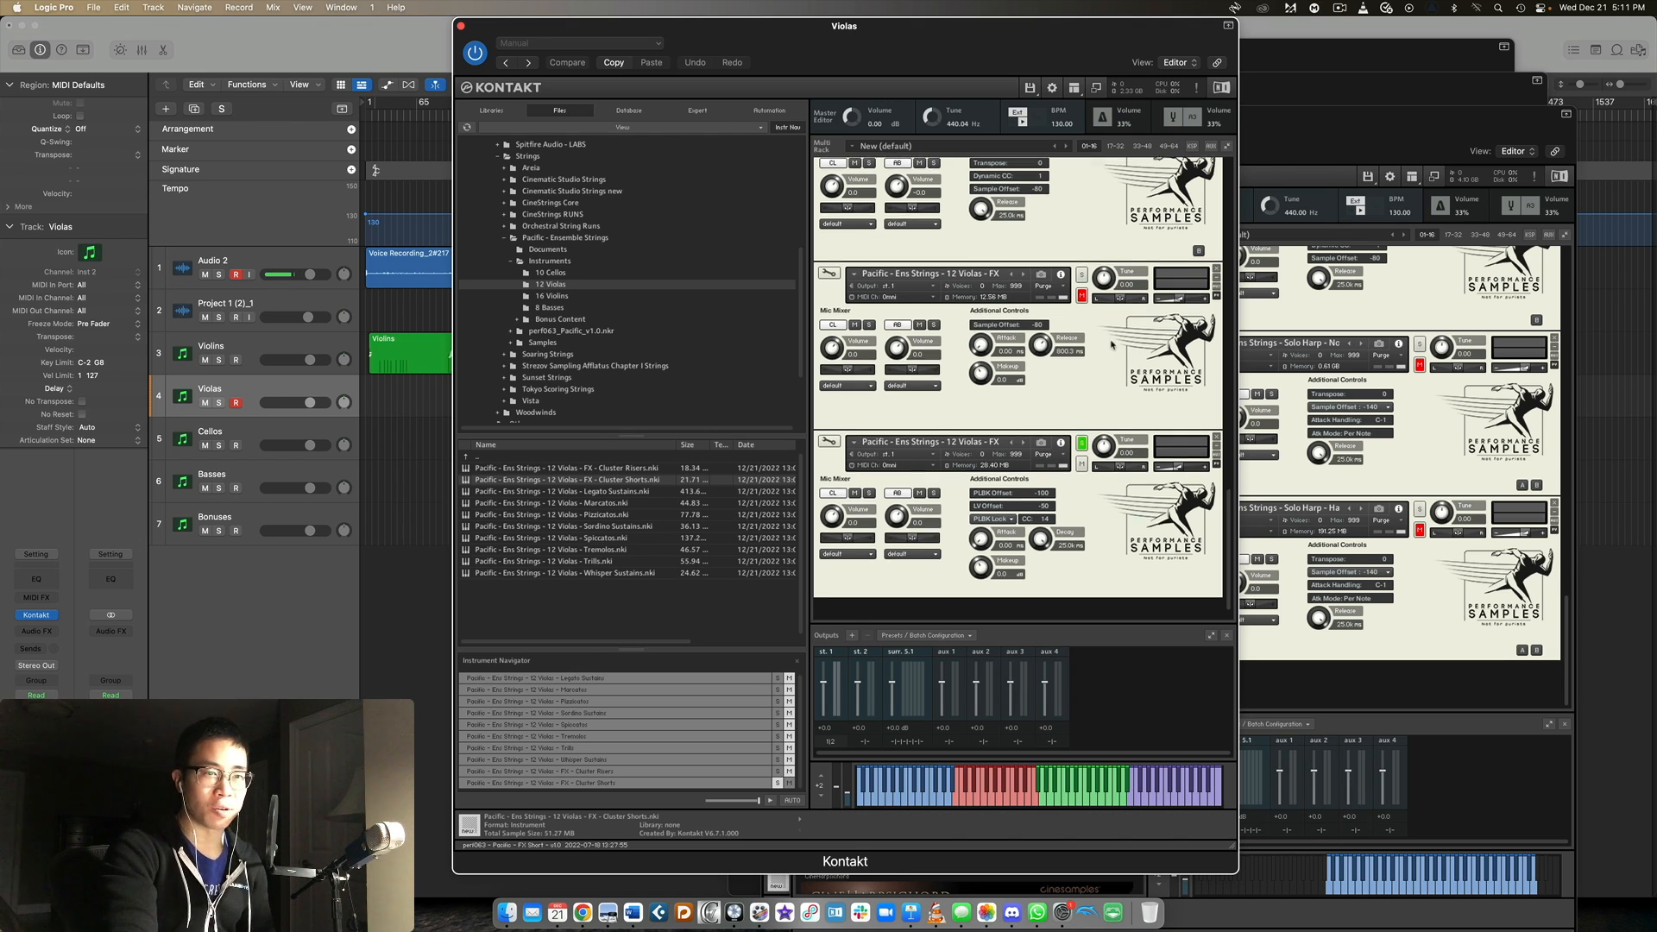
{"action": "scroll", "coordinate": [1096, 328], "scroll_direction": "down", "scroll_amount": 10}
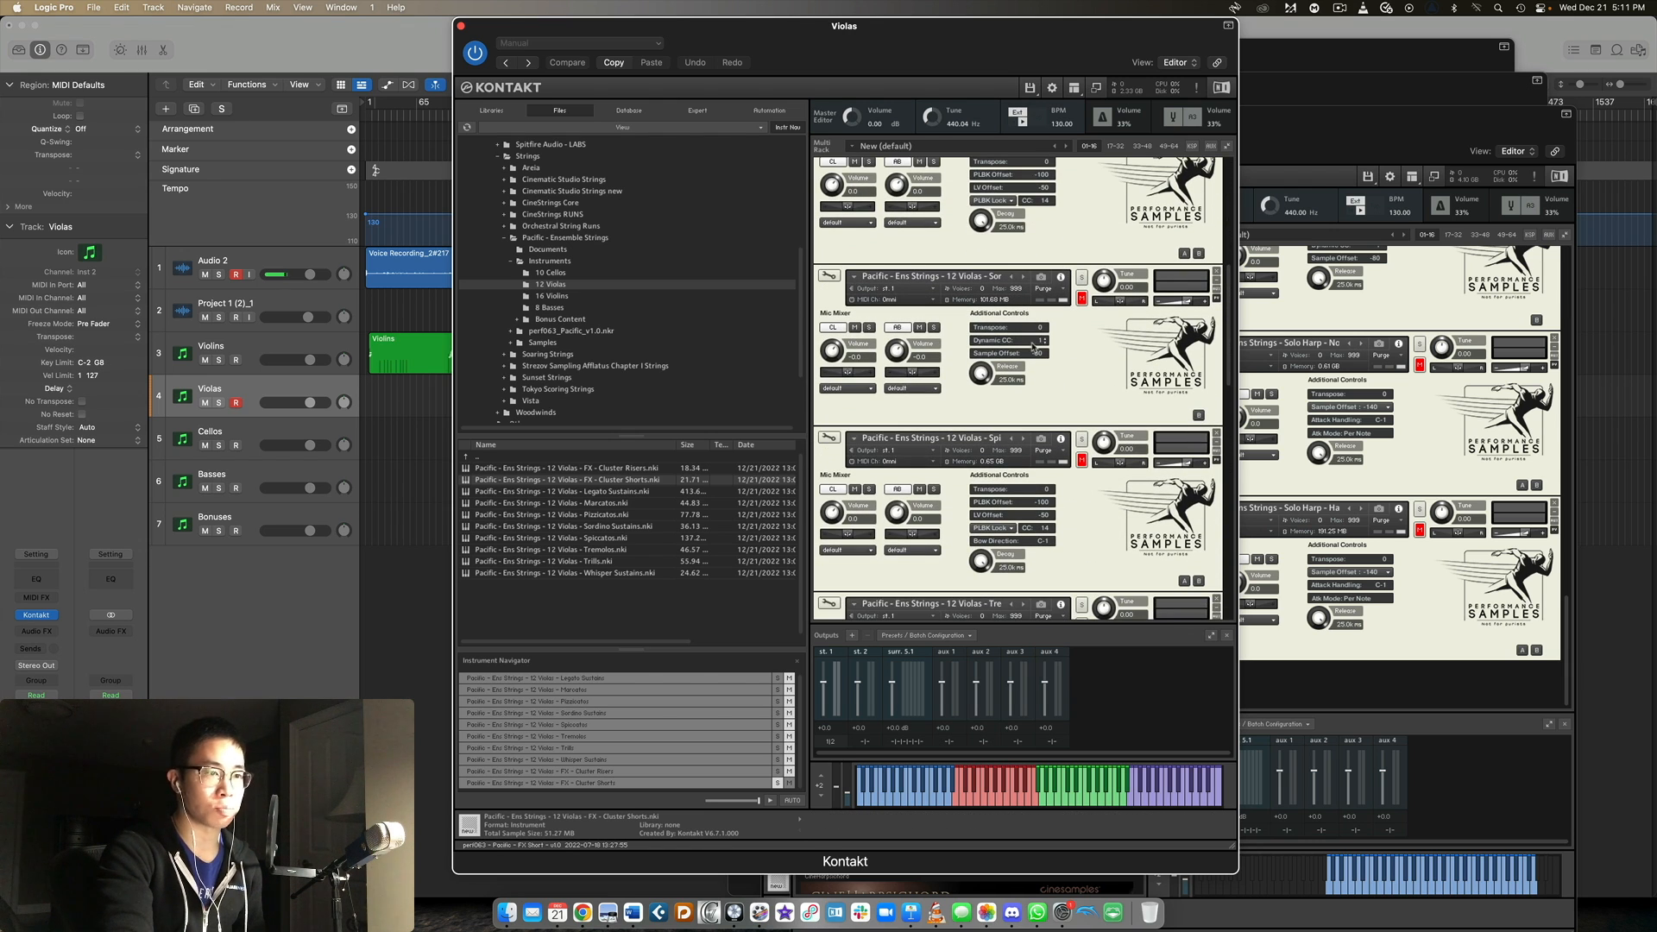
{"action": "scroll", "coordinate": [1040, 394], "scroll_direction": "down", "scroll_amount": 3}
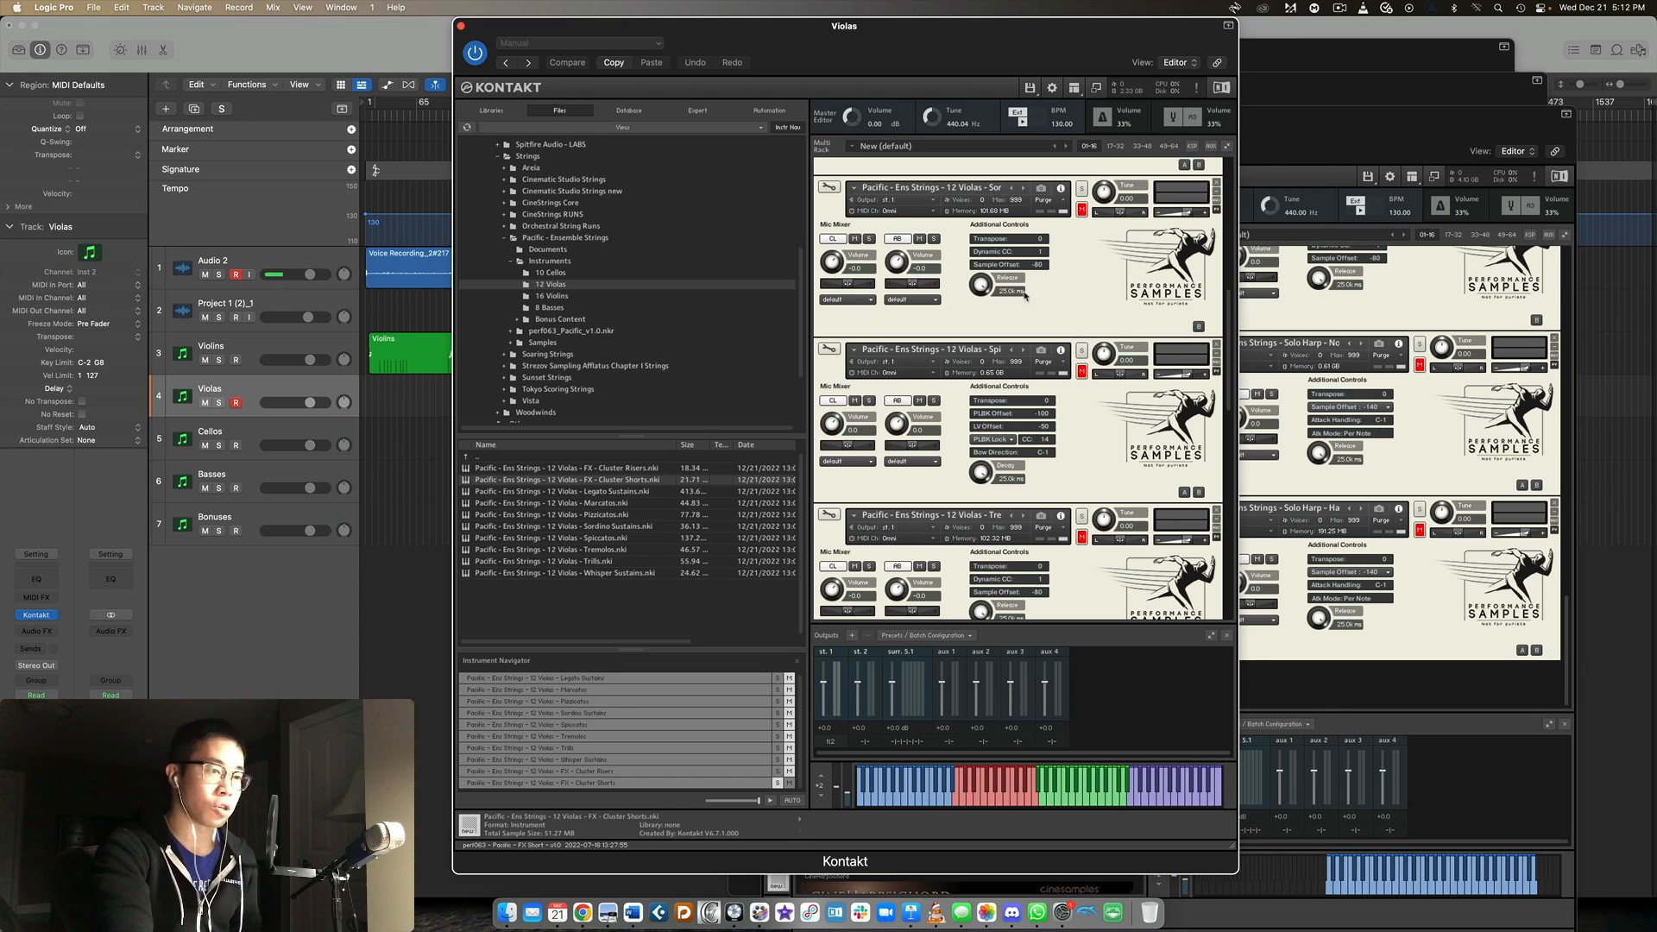
{"action": "scroll", "coordinate": [1032, 293], "scroll_direction": "up", "scroll_amount": 6}
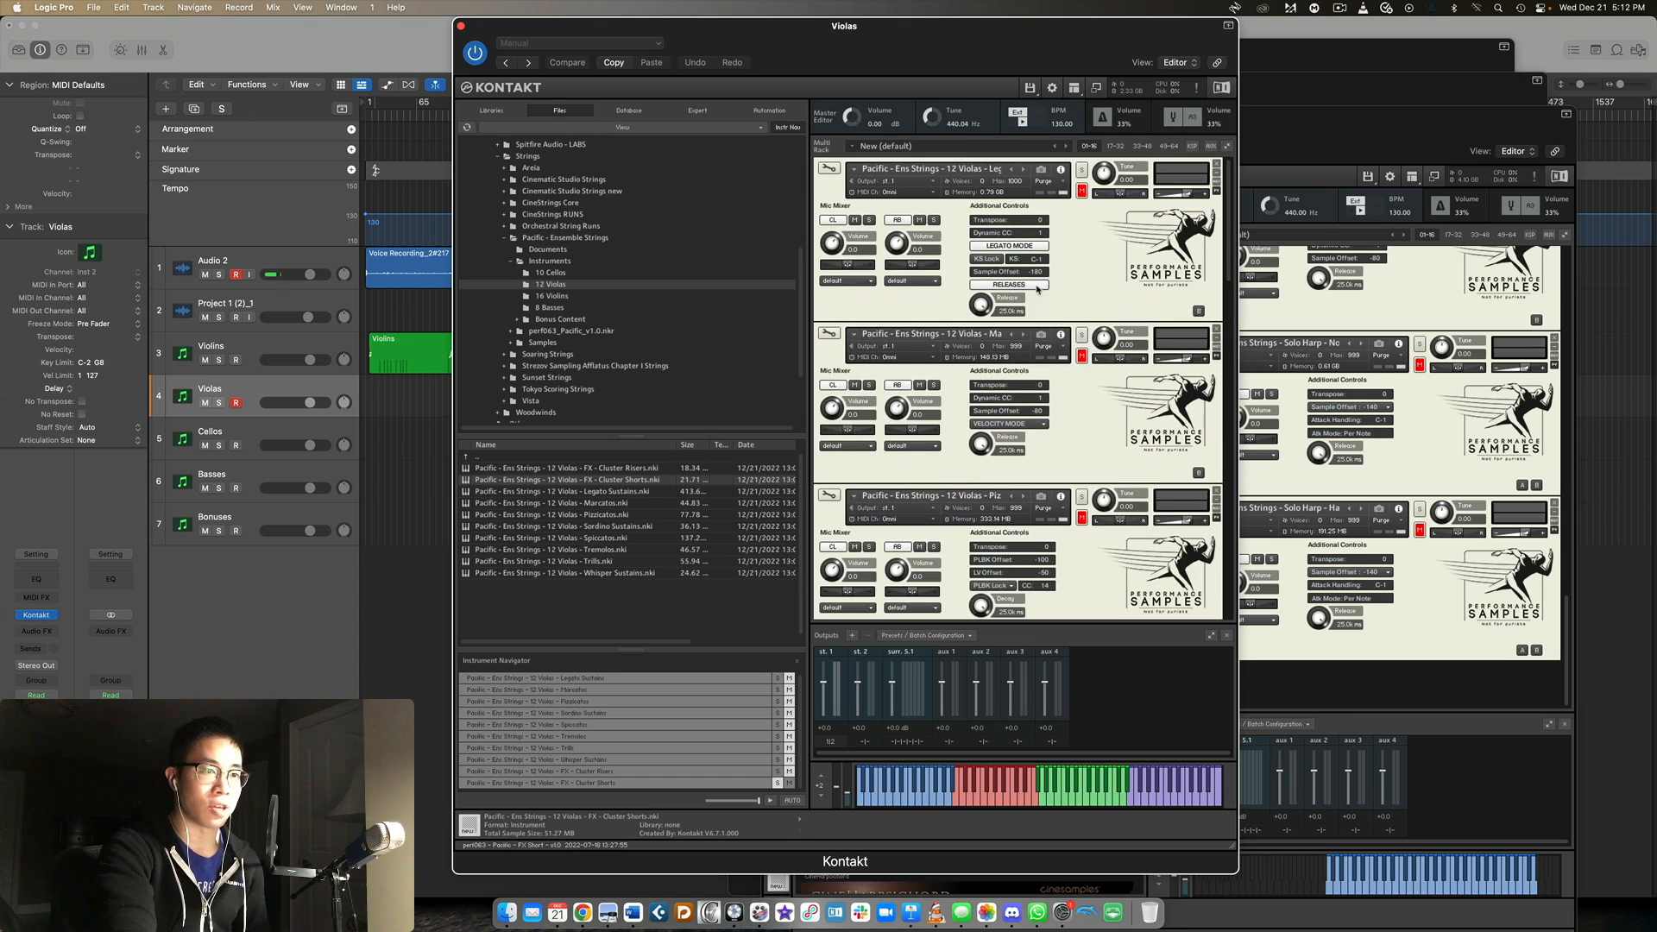
{"action": "scroll", "coordinate": [1040, 291], "scroll_direction": "down", "scroll_amount": 15}
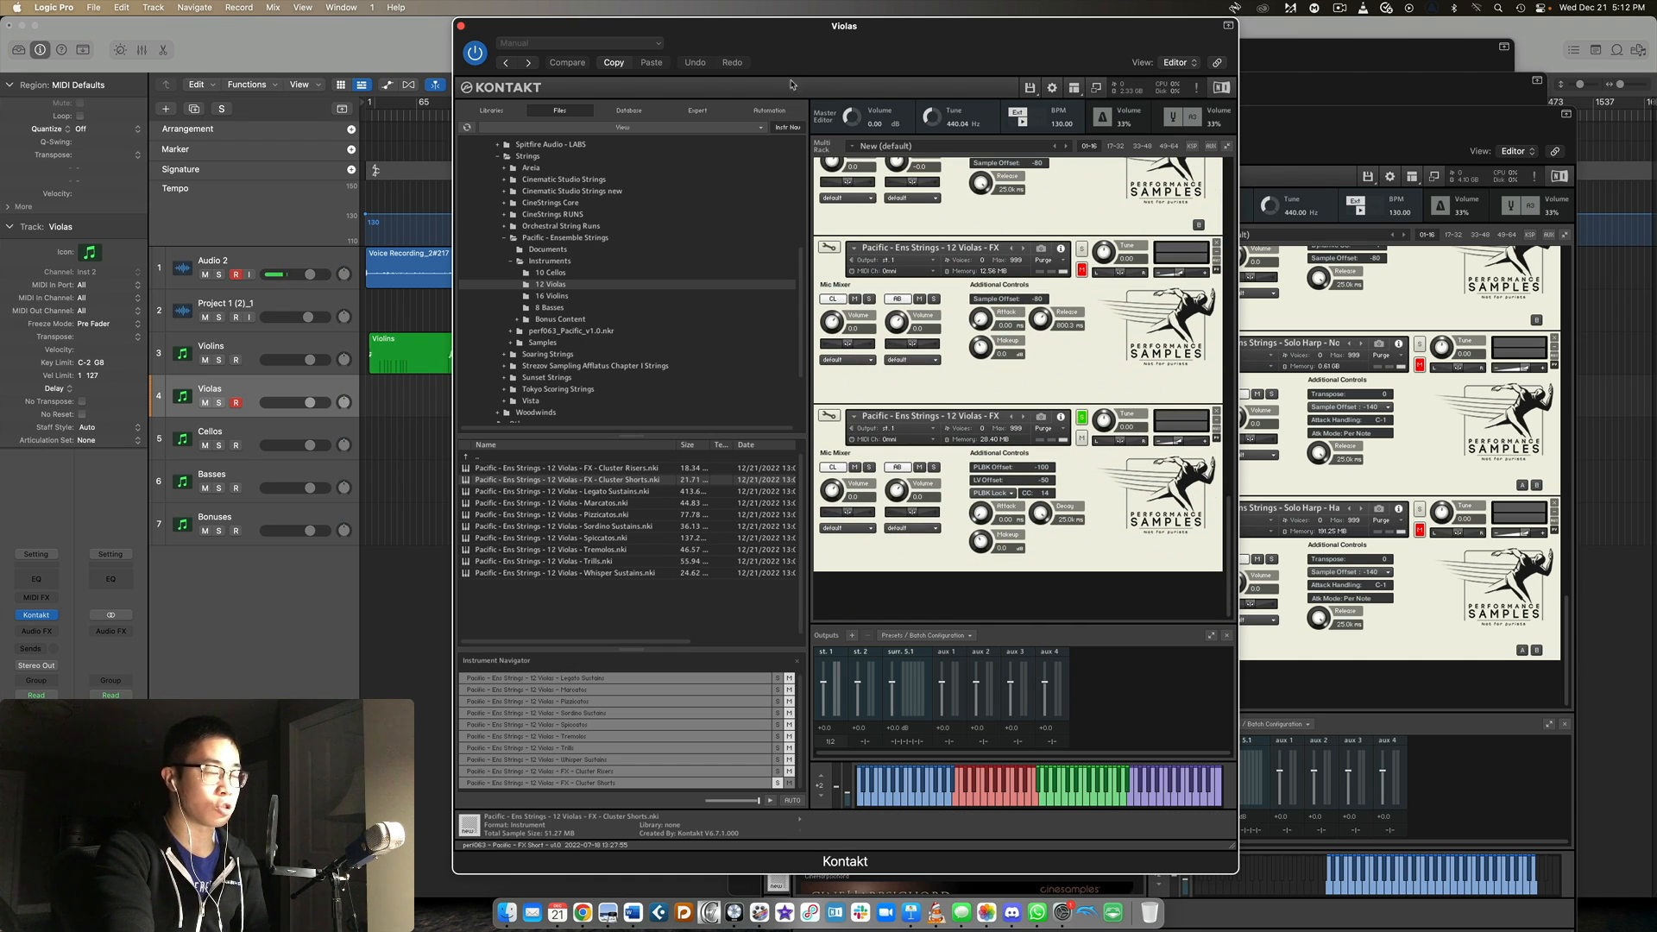
Close the Violas Kontakt window, put the Cellos one in its place and select the Cellos track.
{"action": "left_click", "coordinate": [461, 25]}
{"action": "left_click_drag", "start_coordinate": [1105, 61], "coordinate": [822, 17]}
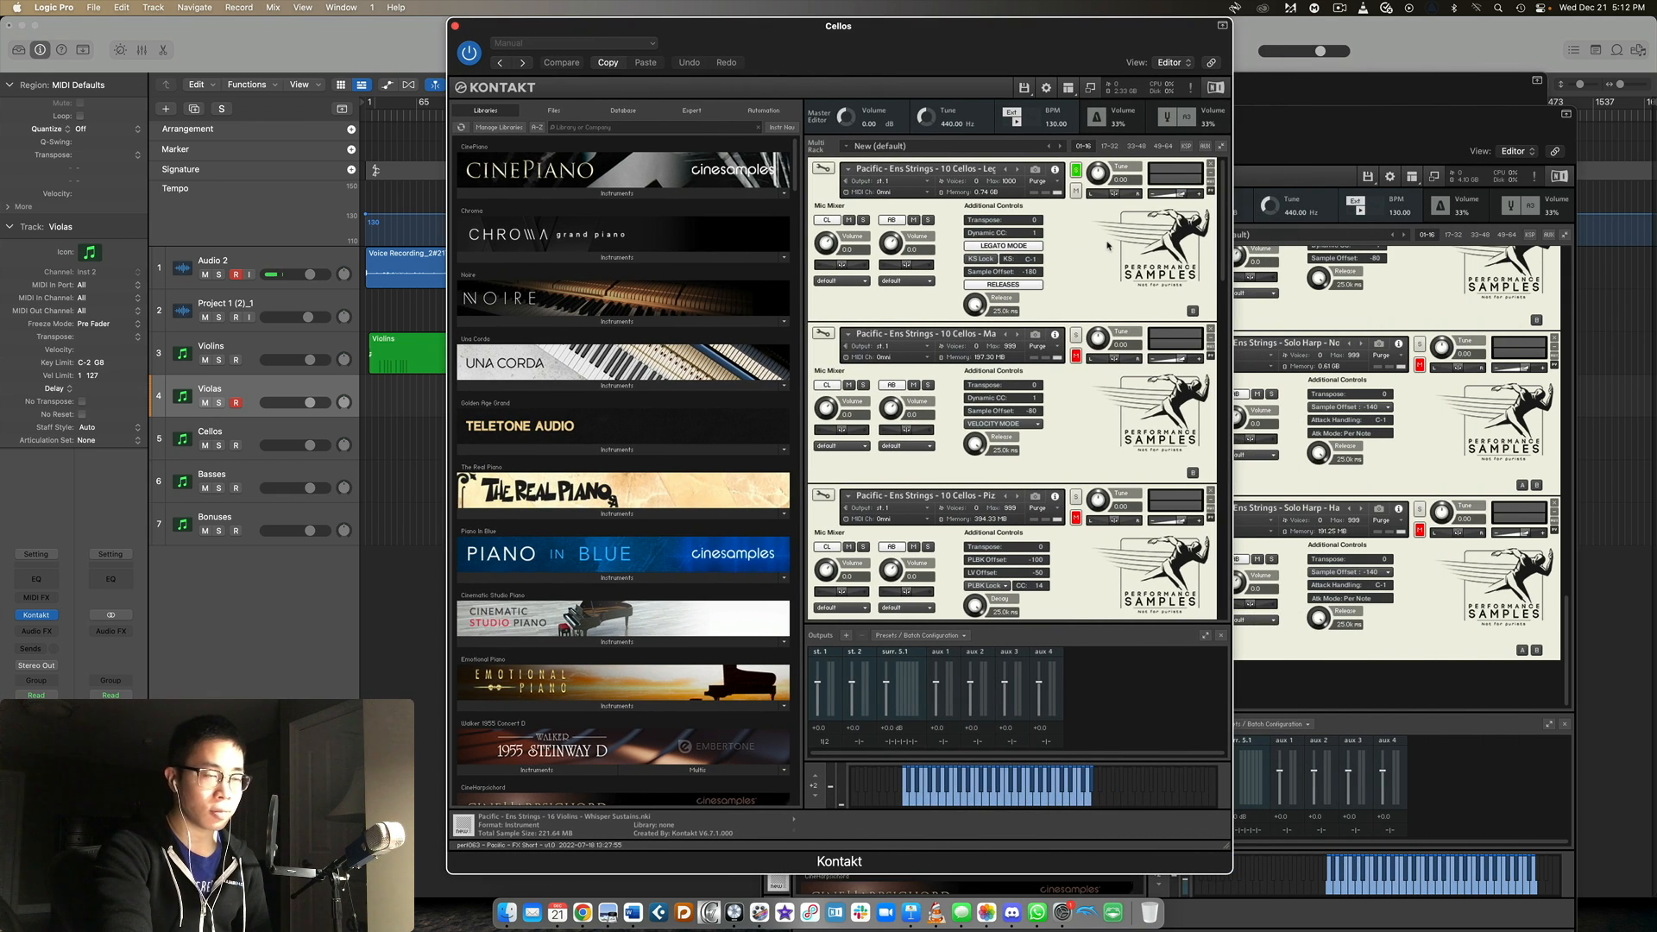
{"action": "left_click", "coordinate": [296, 438]}
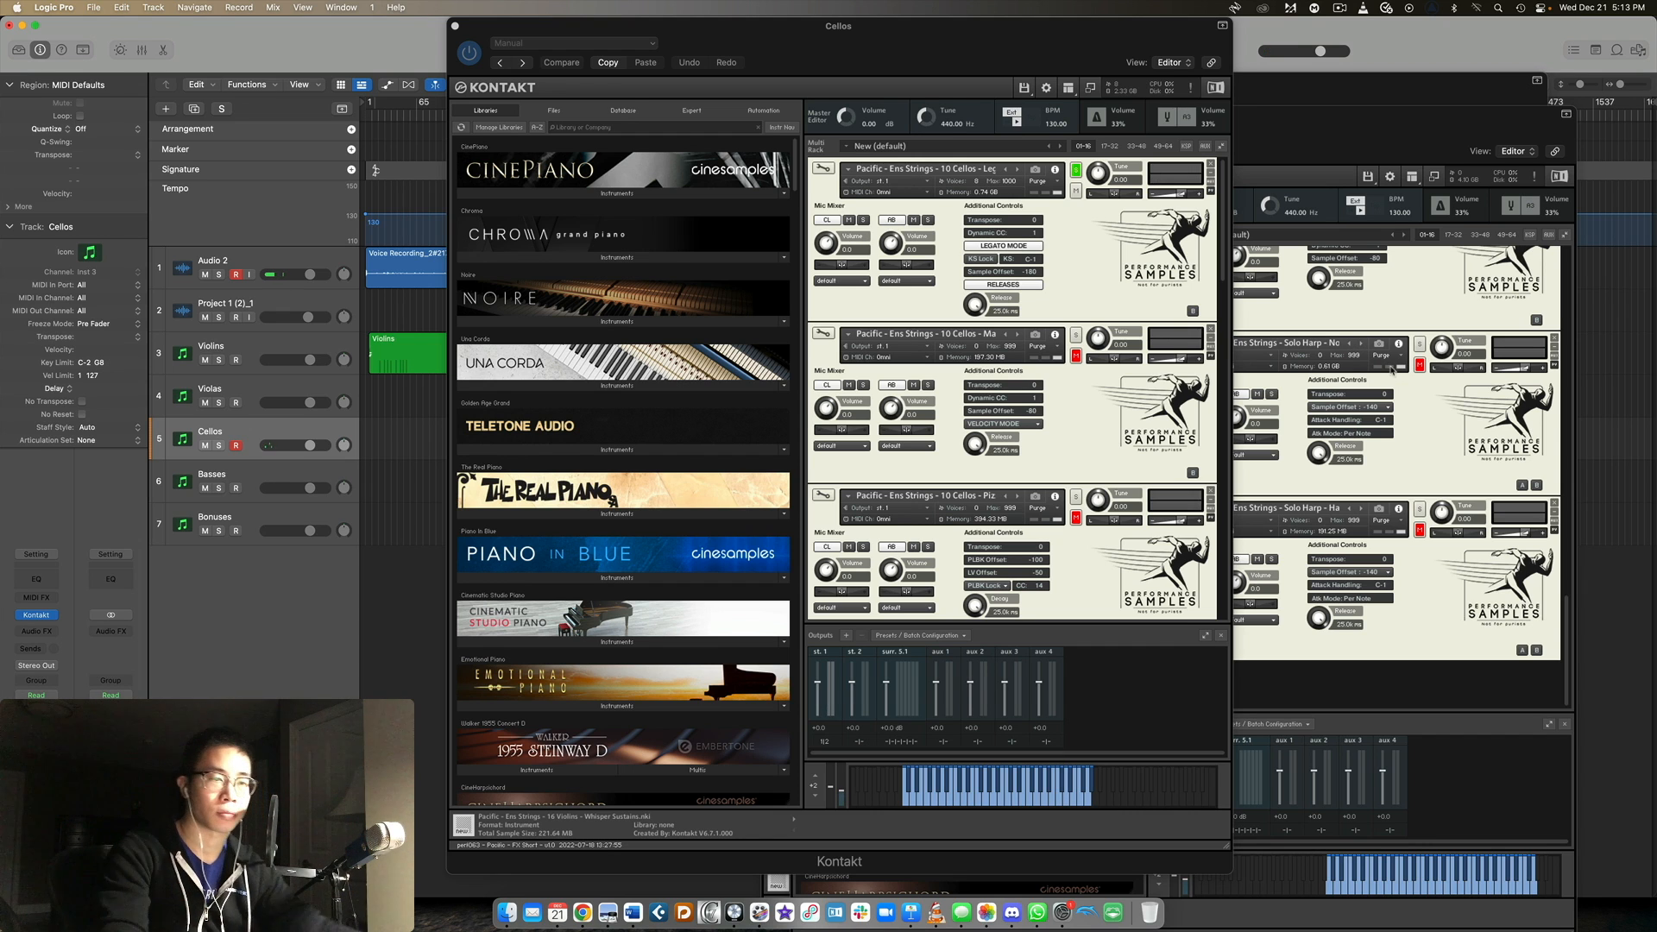
Solo the 10 Cellos Marcatos patch, followed by the Pizzicatos patch.
{"action": "left_click", "coordinate": [1076, 334]}
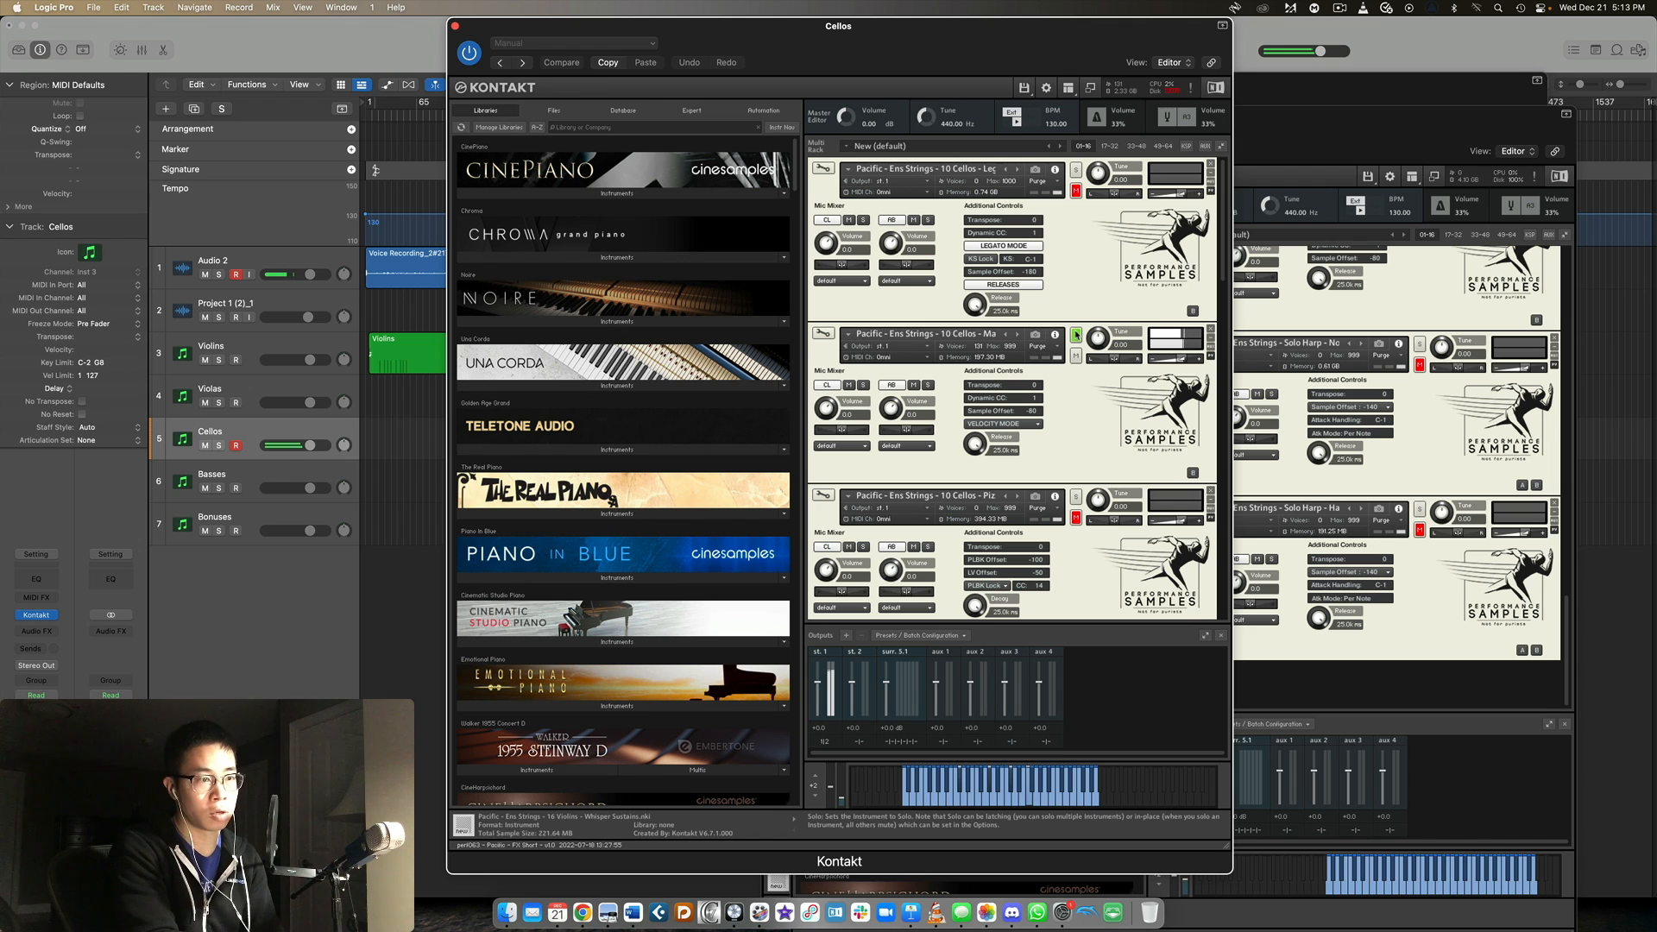
{"action": "scroll", "coordinate": [1092, 341], "scroll_direction": "down", "scroll_amount": 3}
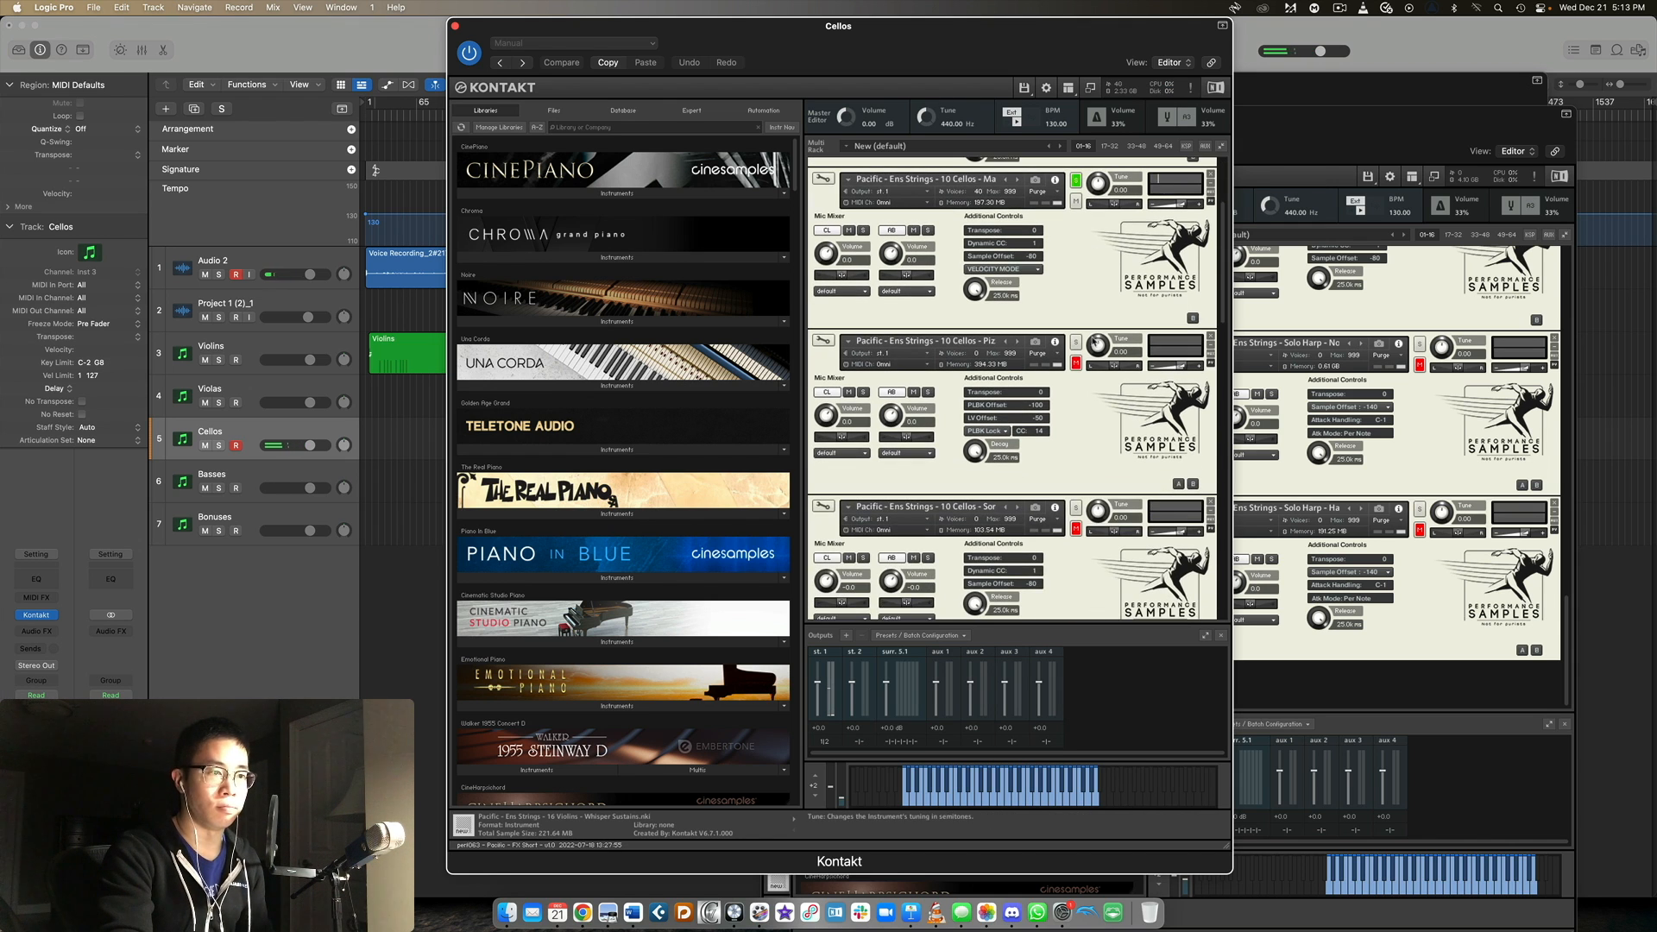
{"action": "left_click", "coordinate": [1076, 342]}
{"action": "scroll", "coordinate": [1096, 332], "scroll_direction": "down", "scroll_amount": 2}
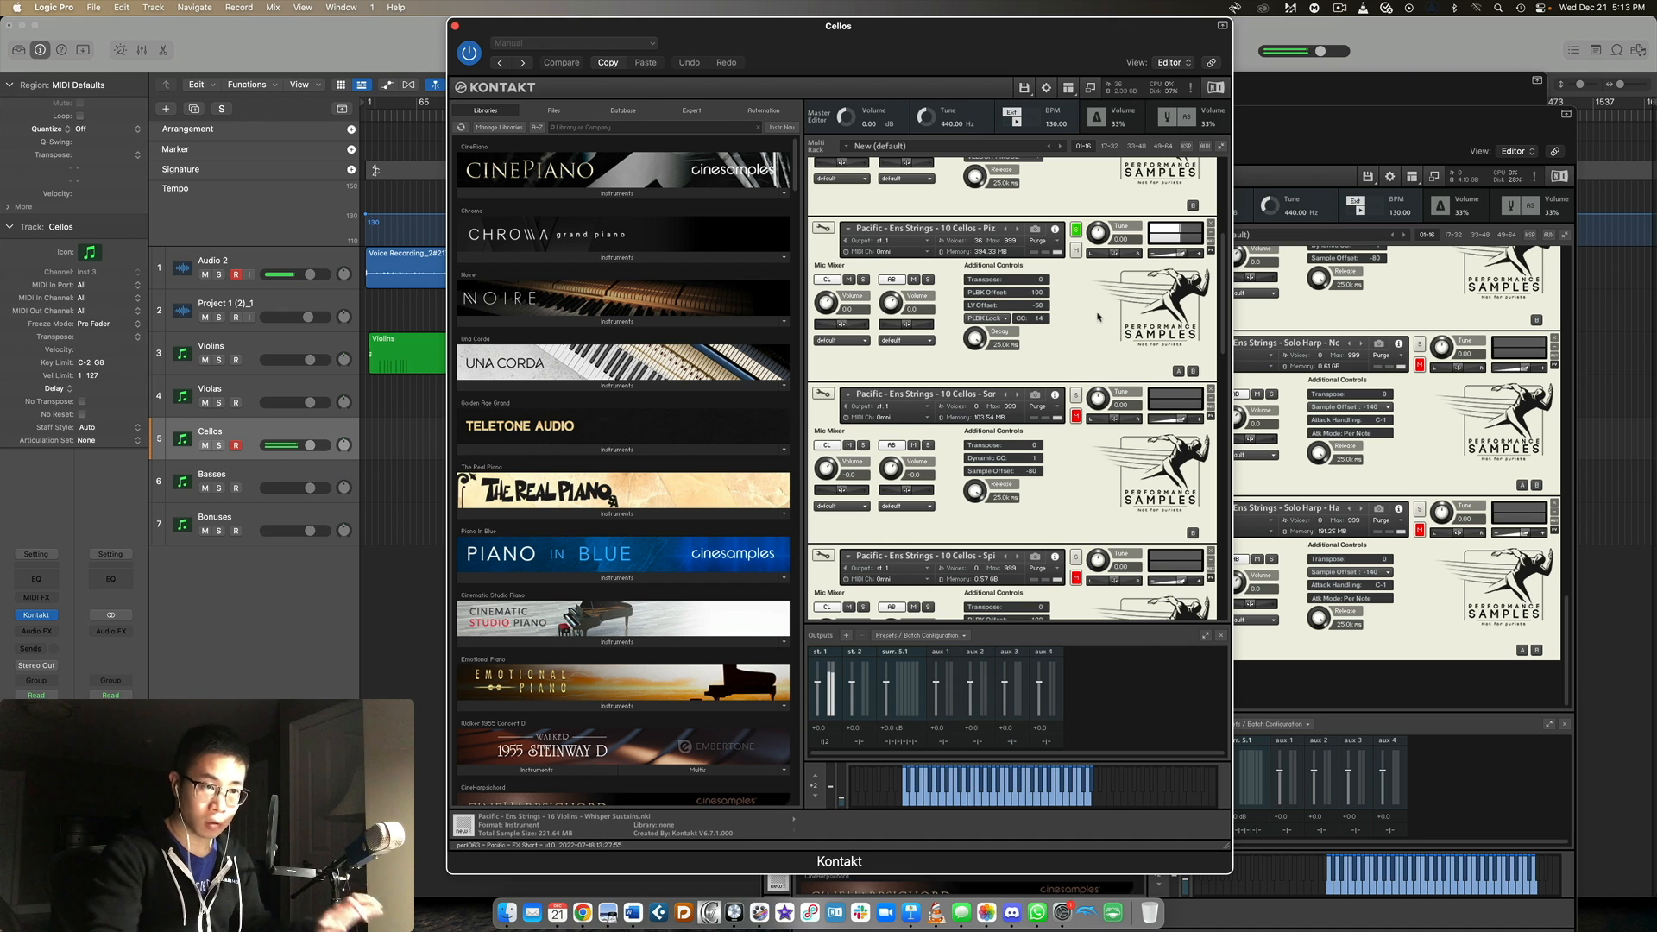
Solo the 10 Cellos Spiccatos patch, followed by the Tremolos patch.
{"action": "scroll", "coordinate": [1092, 310], "scroll_direction": "down", "scroll_amount": 3}
{"action": "left_click", "coordinate": [1076, 278]}
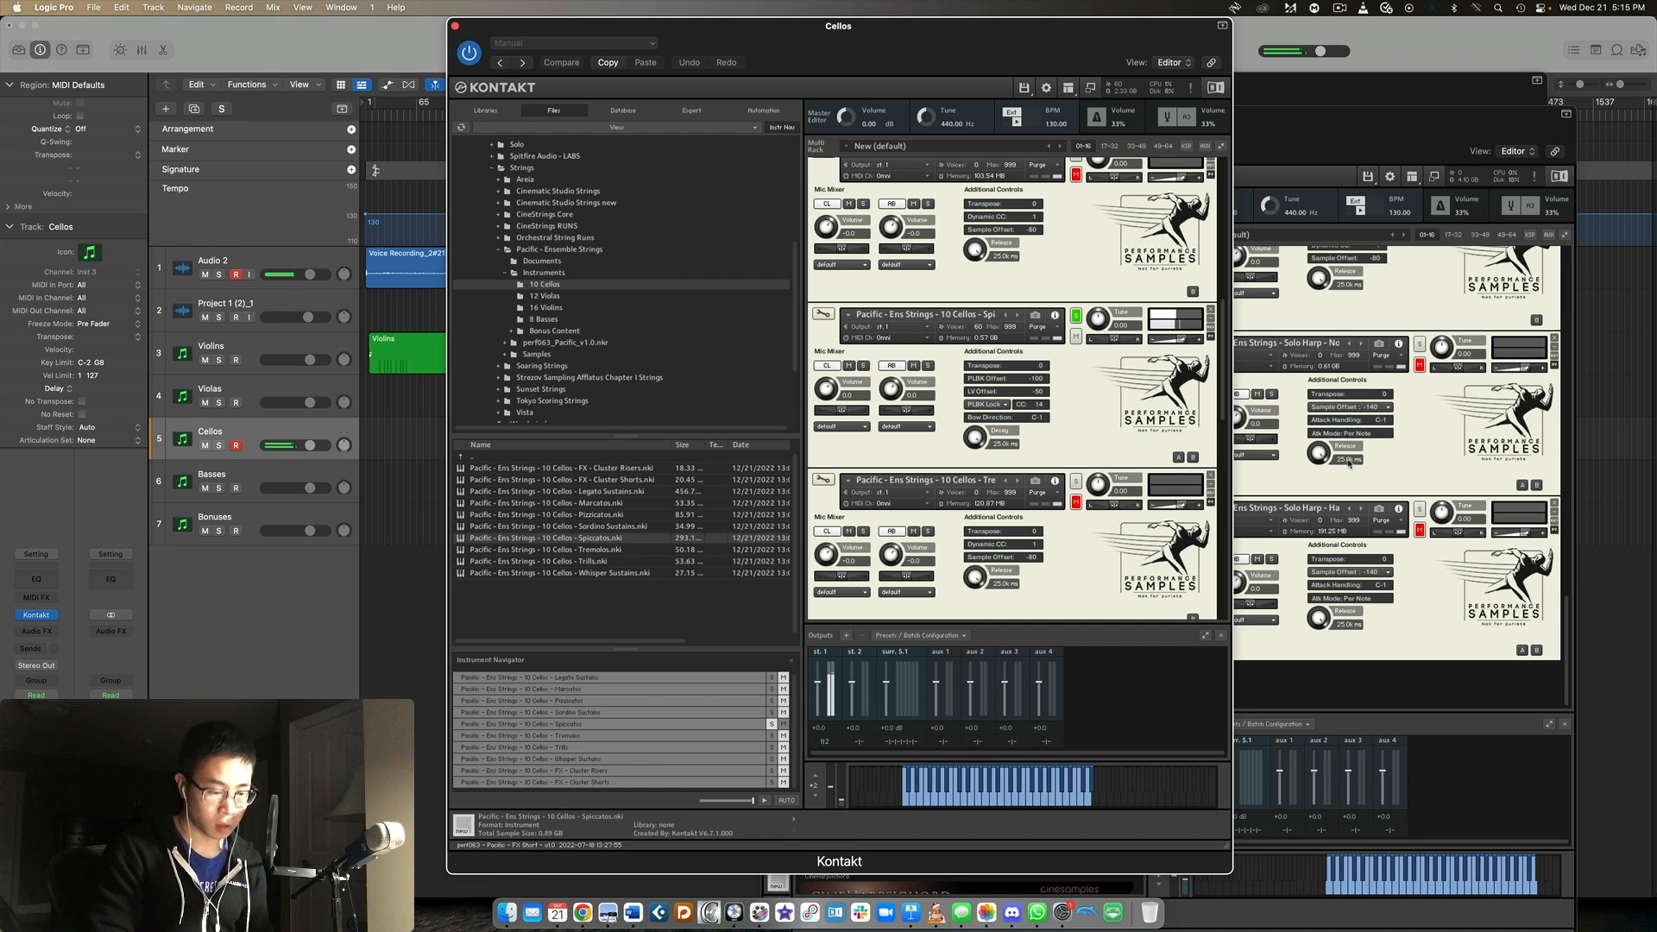
{"action": "scroll", "coordinate": [1073, 346], "scroll_direction": "down", "scroll_amount": 3}
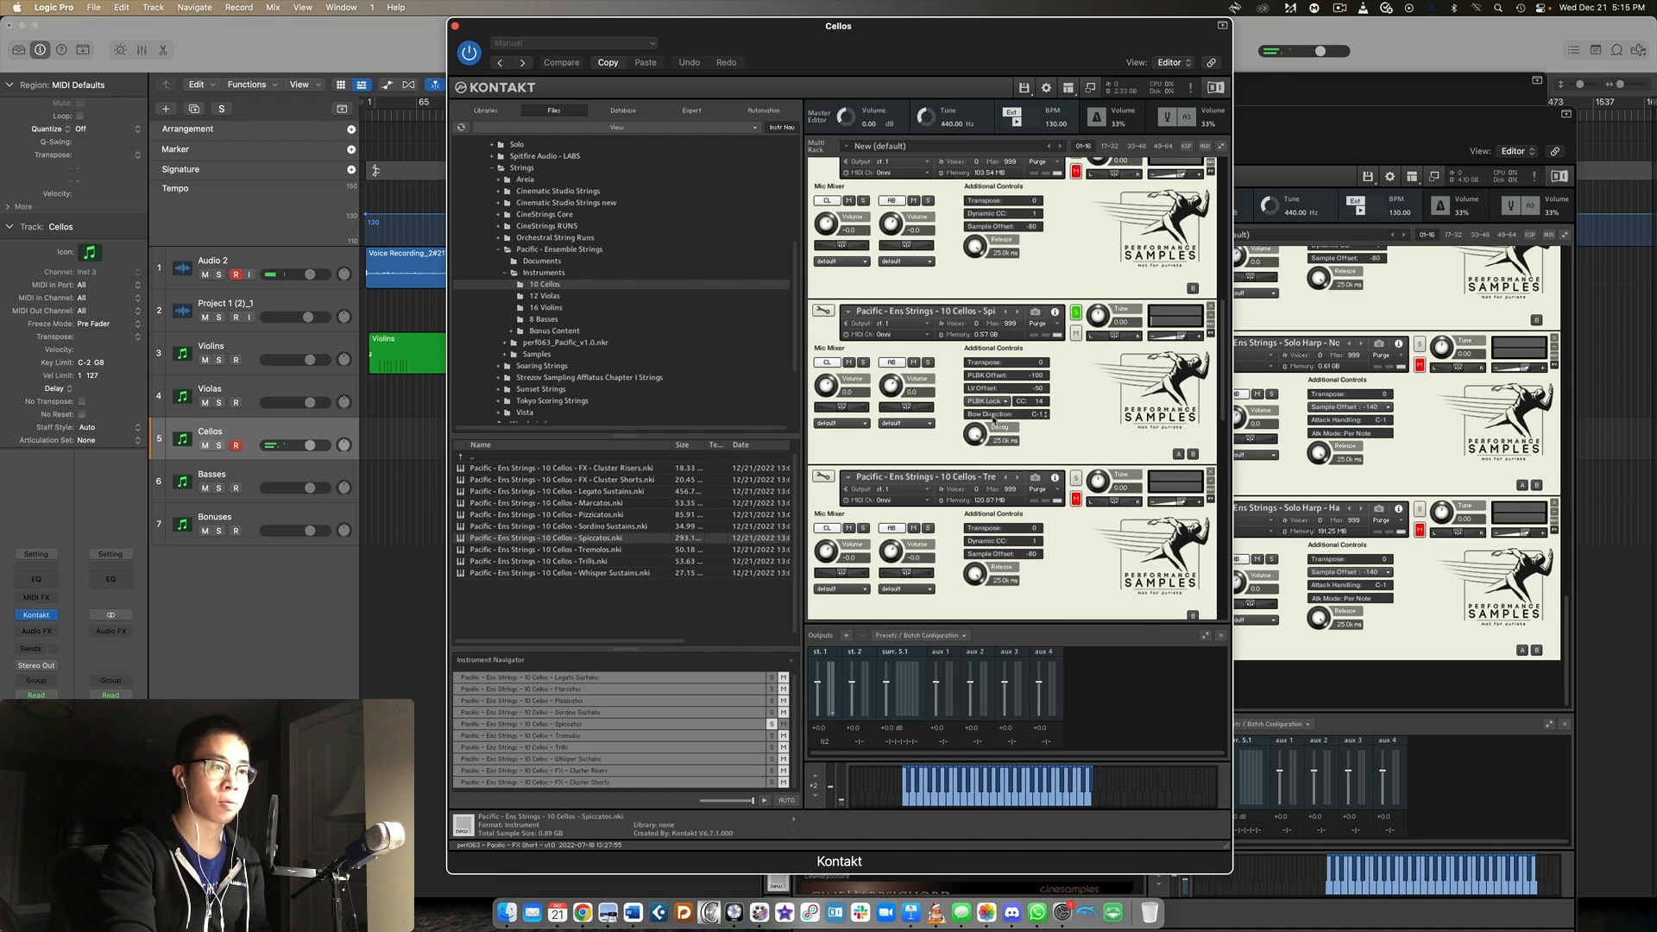
{"action": "left_click", "coordinate": [1075, 320]}
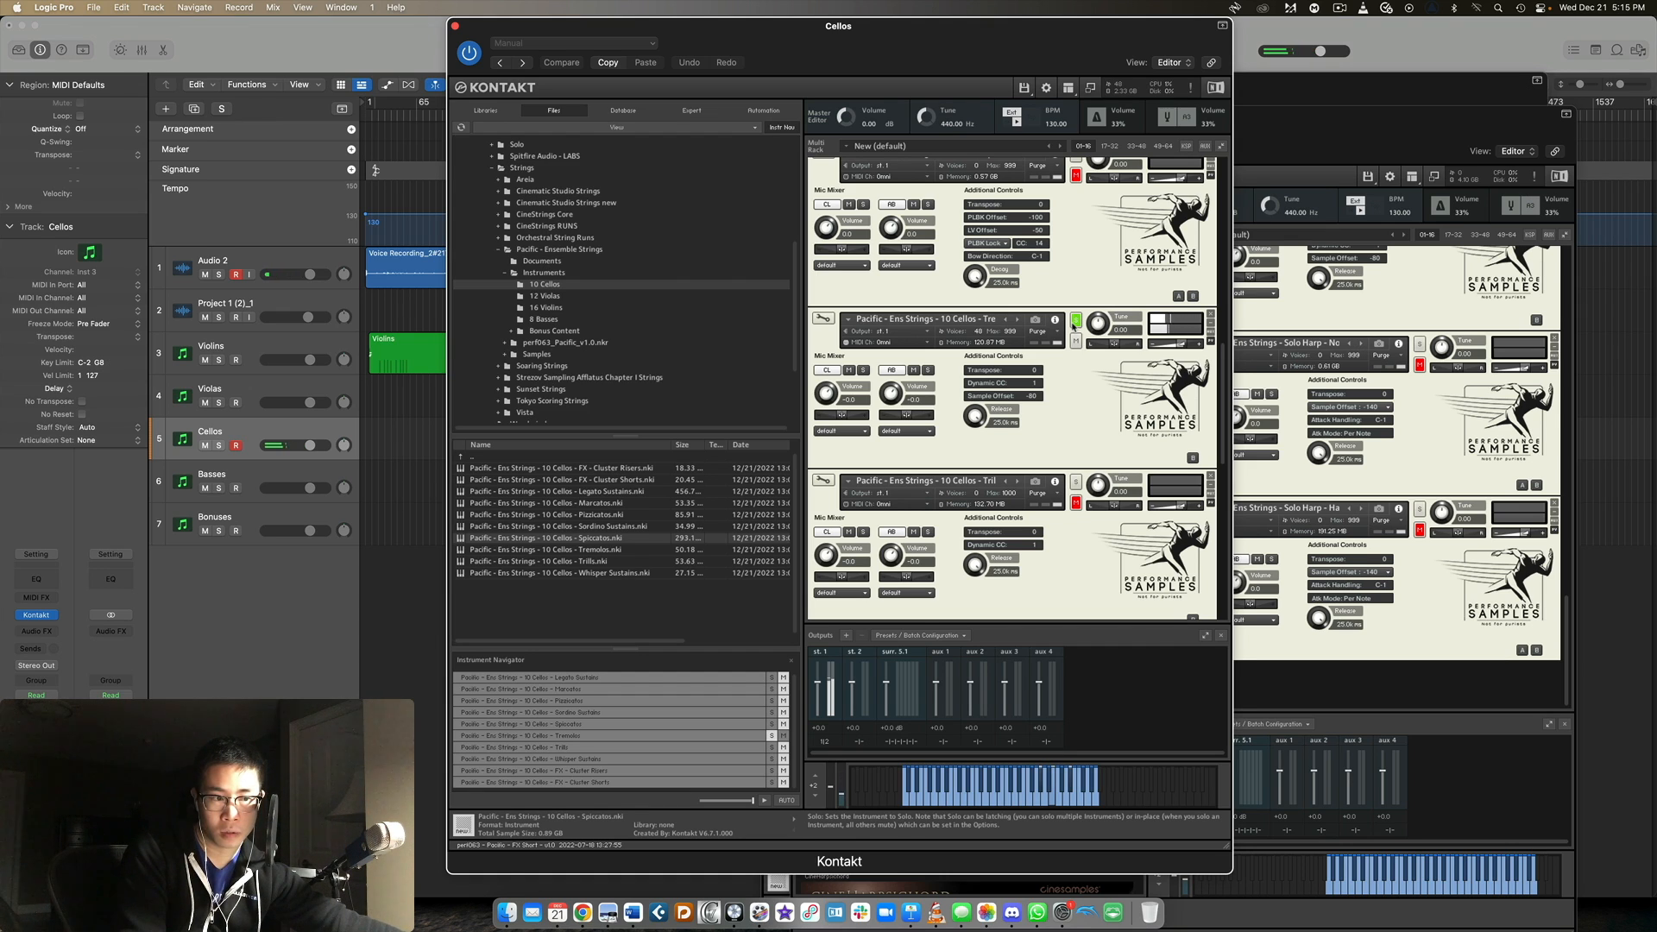
Solo the 10 Cellos Trills patch in the Cellos rack.
{"action": "scroll", "coordinate": [1074, 336], "scroll_direction": "down", "scroll_amount": 3}
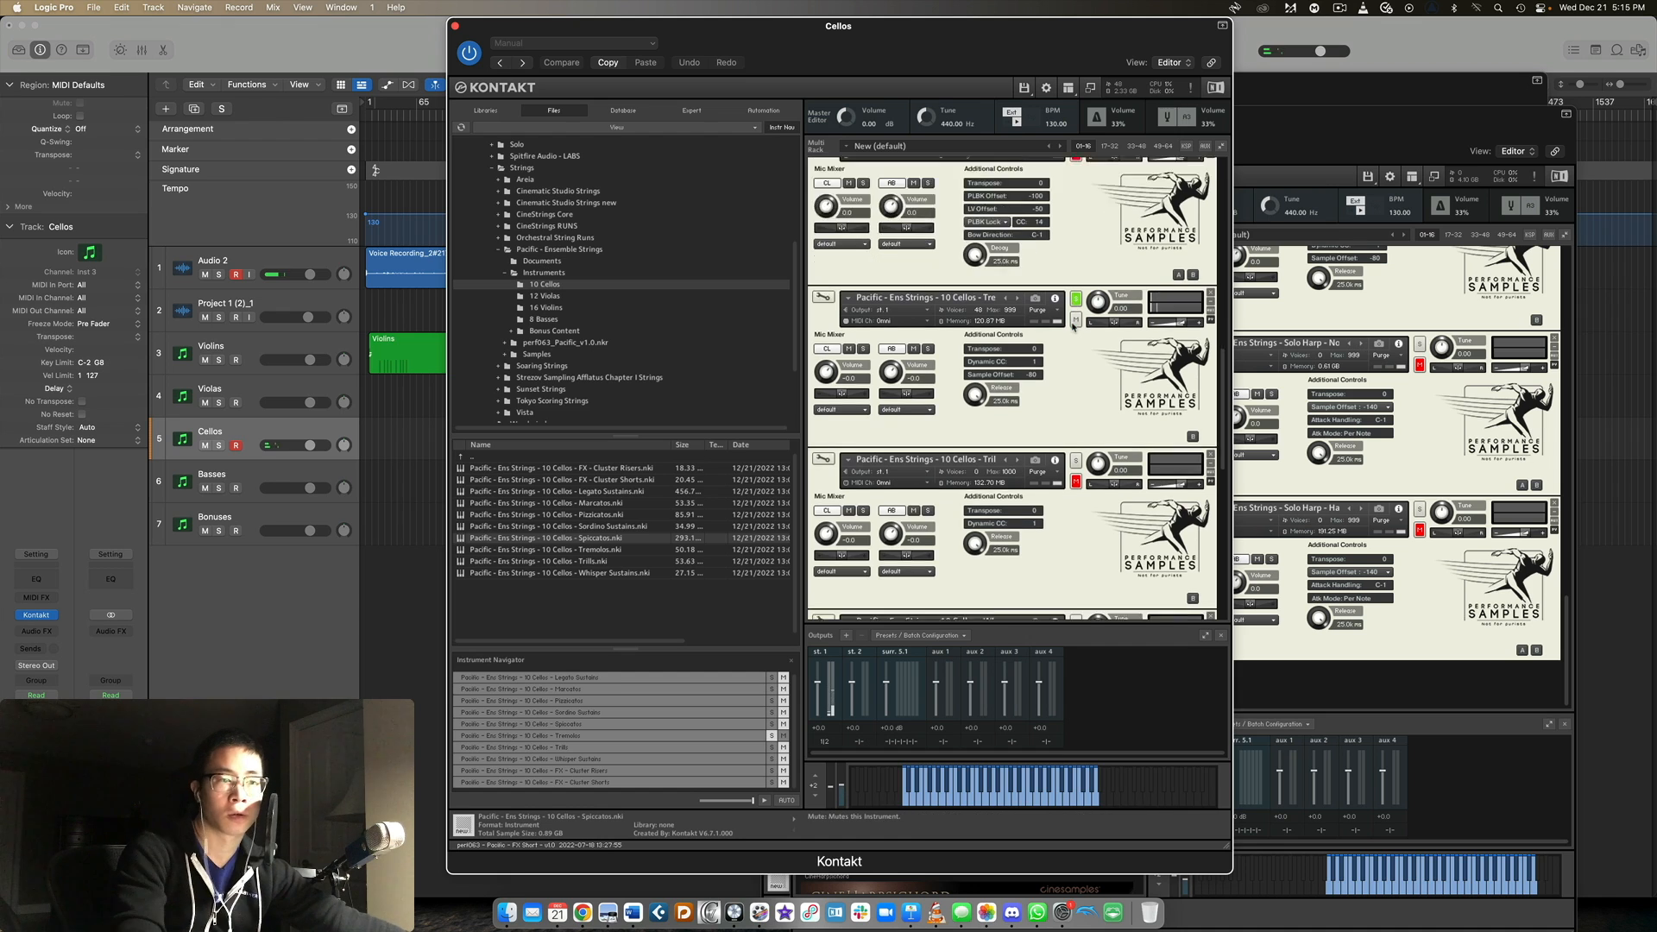
{"action": "left_click", "coordinate": [1075, 368]}
{"action": "scroll", "coordinate": [1075, 369], "scroll_direction": "down", "scroll_amount": 2}
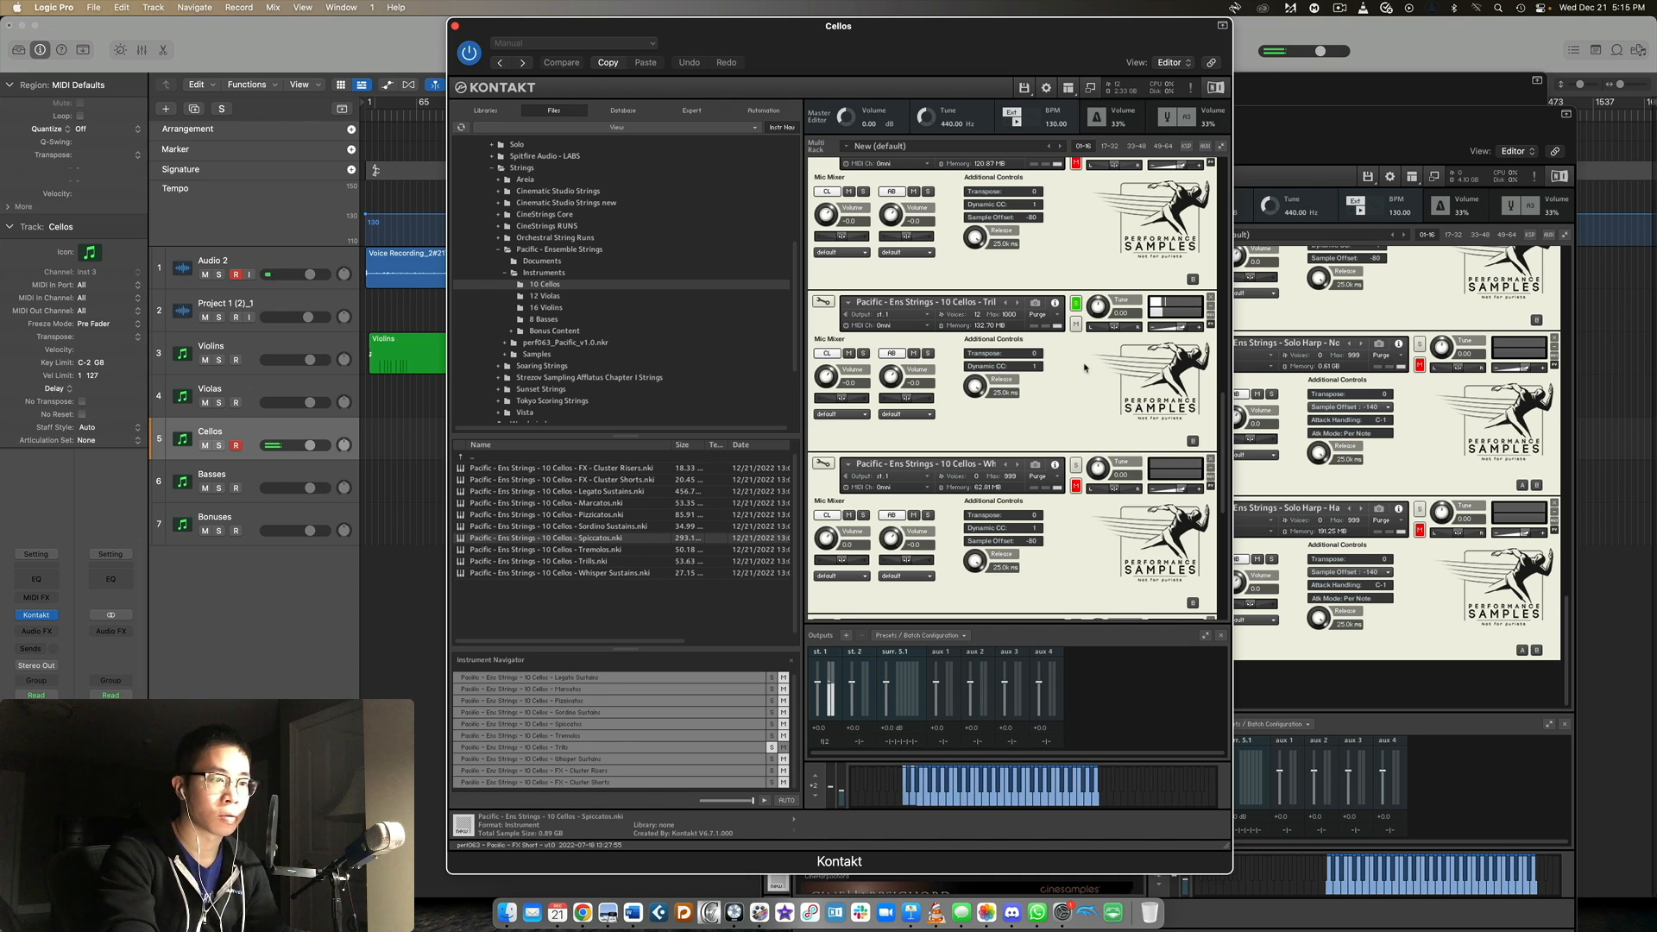
Solo the 10 Cellos Whisper Sustains patch in the Cellos rack.
{"action": "scroll", "coordinate": [1086, 364], "scroll_direction": "down", "scroll_amount": 2}
{"action": "left_click", "coordinate": [1077, 377]}
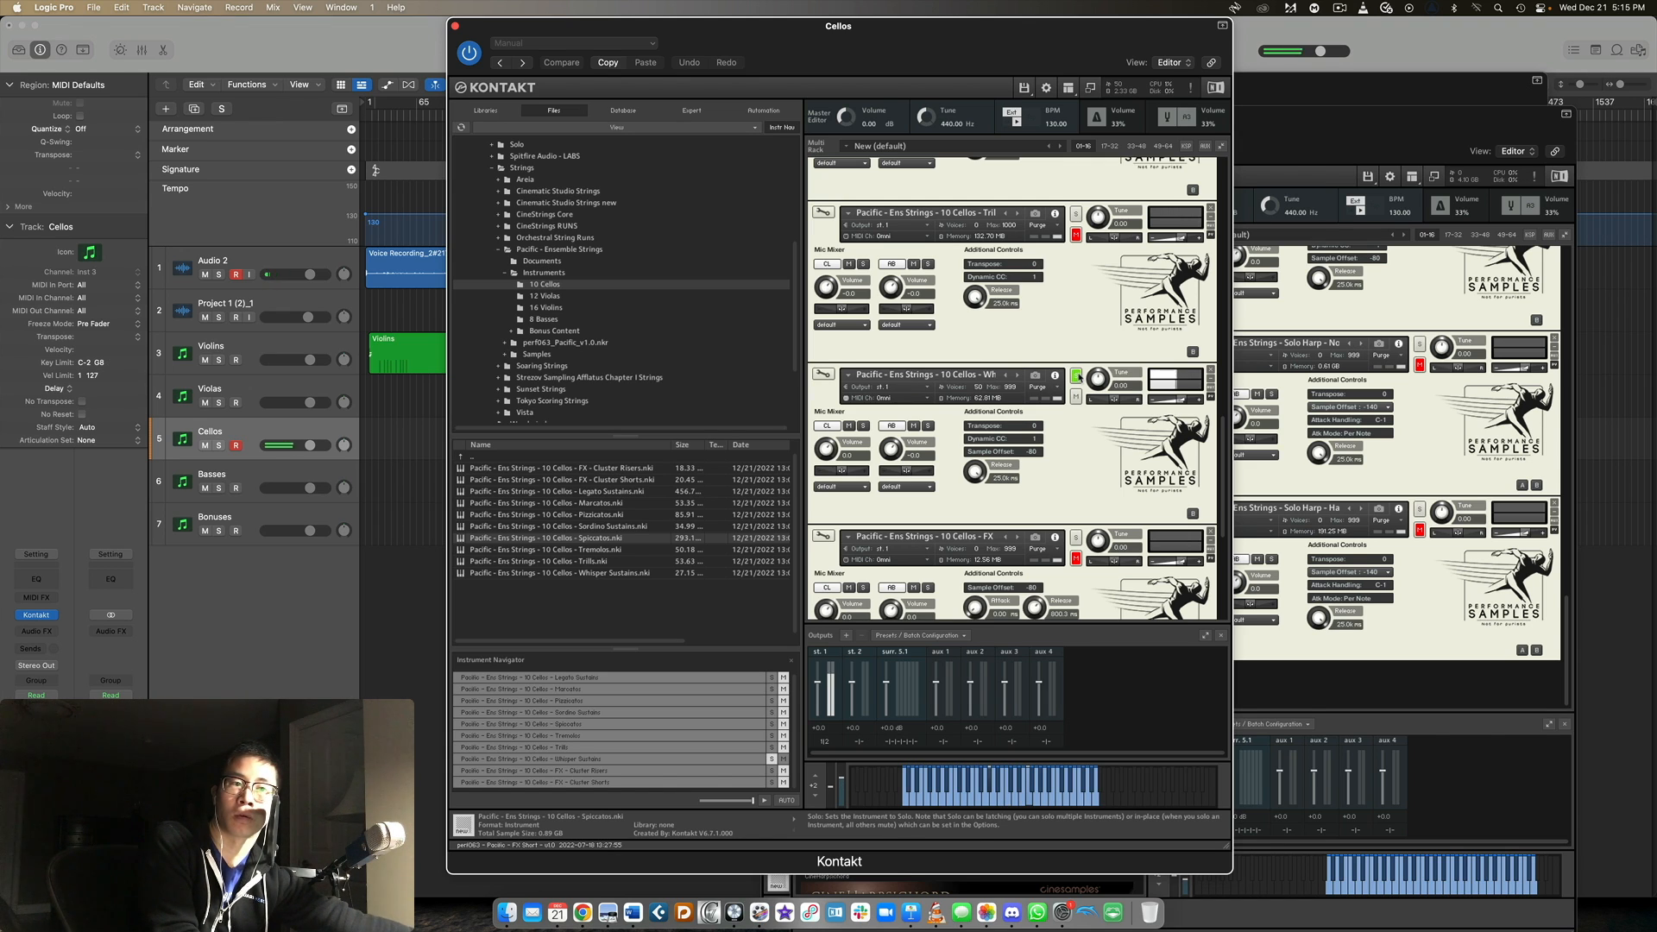
Solo the 10 Cellos FX - Cluster Risers patch and lower its volume slightly, followed by the FX - Cluster Shorts patch.
{"action": "scroll", "coordinate": [1079, 377], "scroll_direction": "down", "scroll_amount": 5}
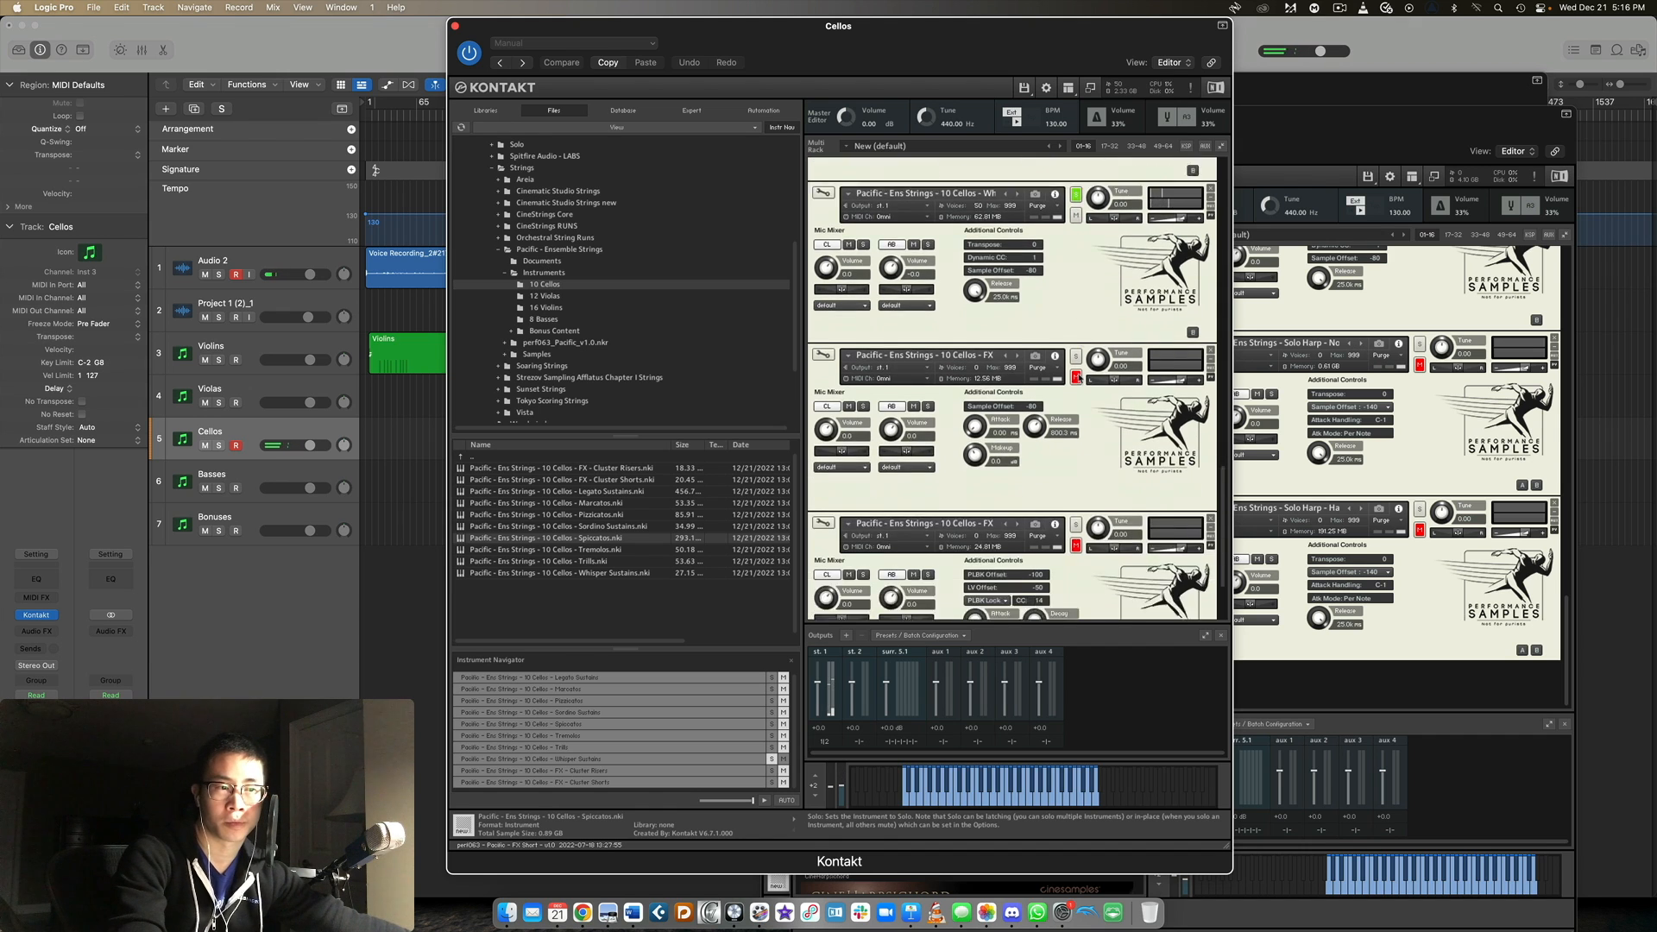
{"action": "left_click", "coordinate": [1077, 249]}
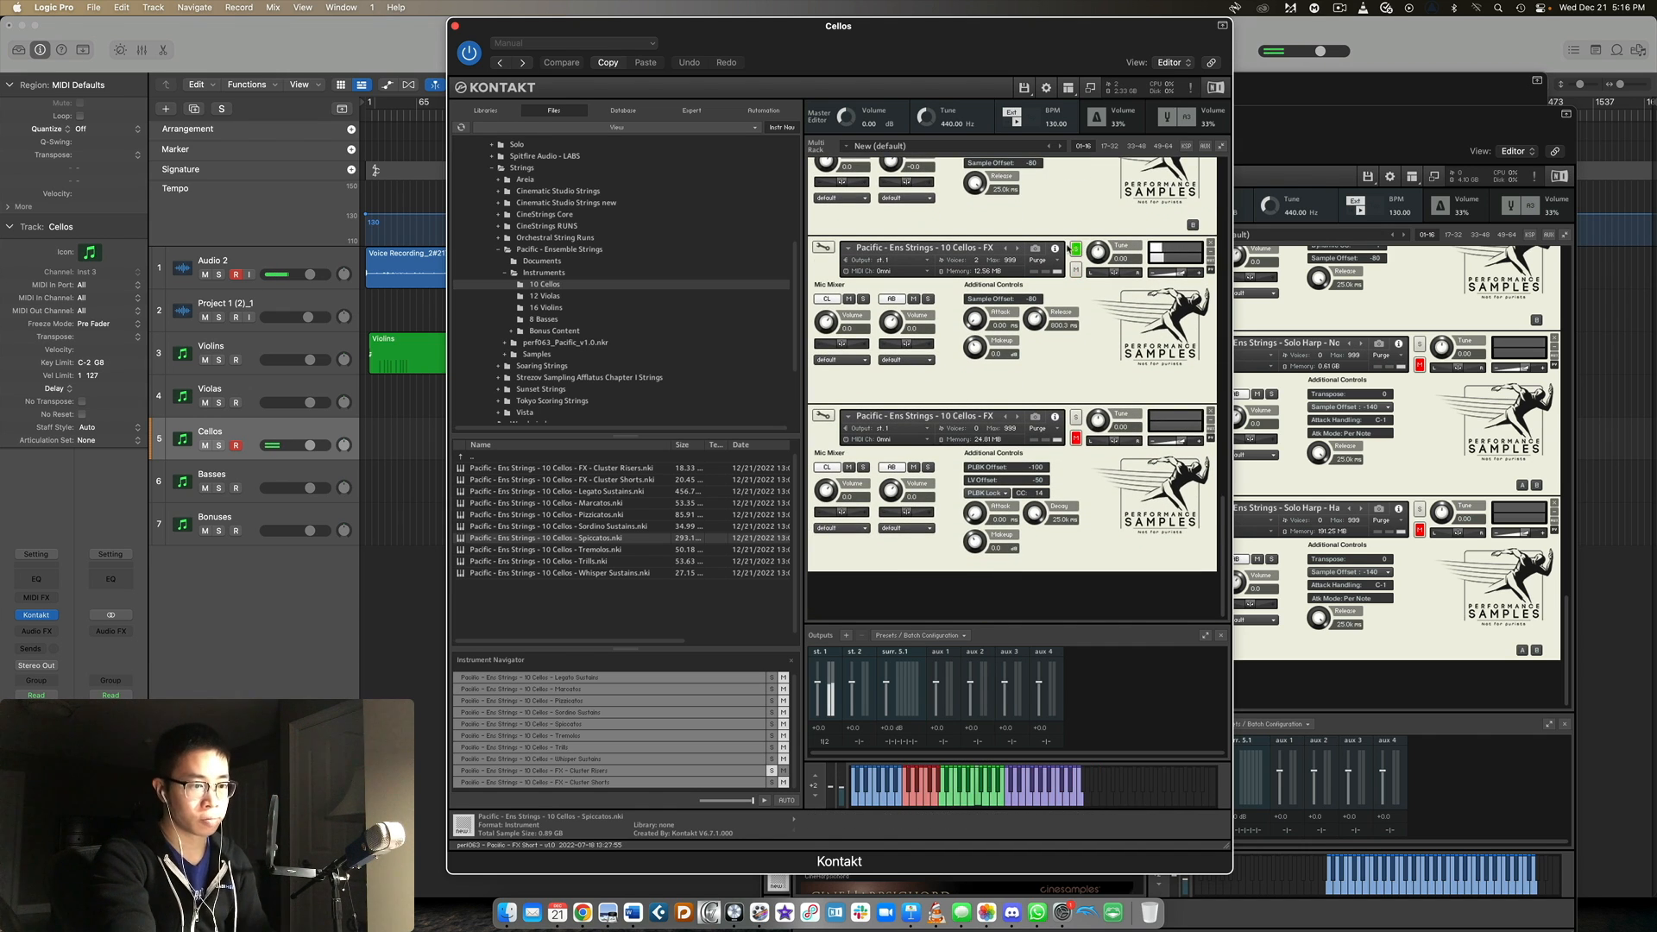
{"action": "left_click_drag", "start_coordinate": [1186, 274], "coordinate": [1177, 281]}
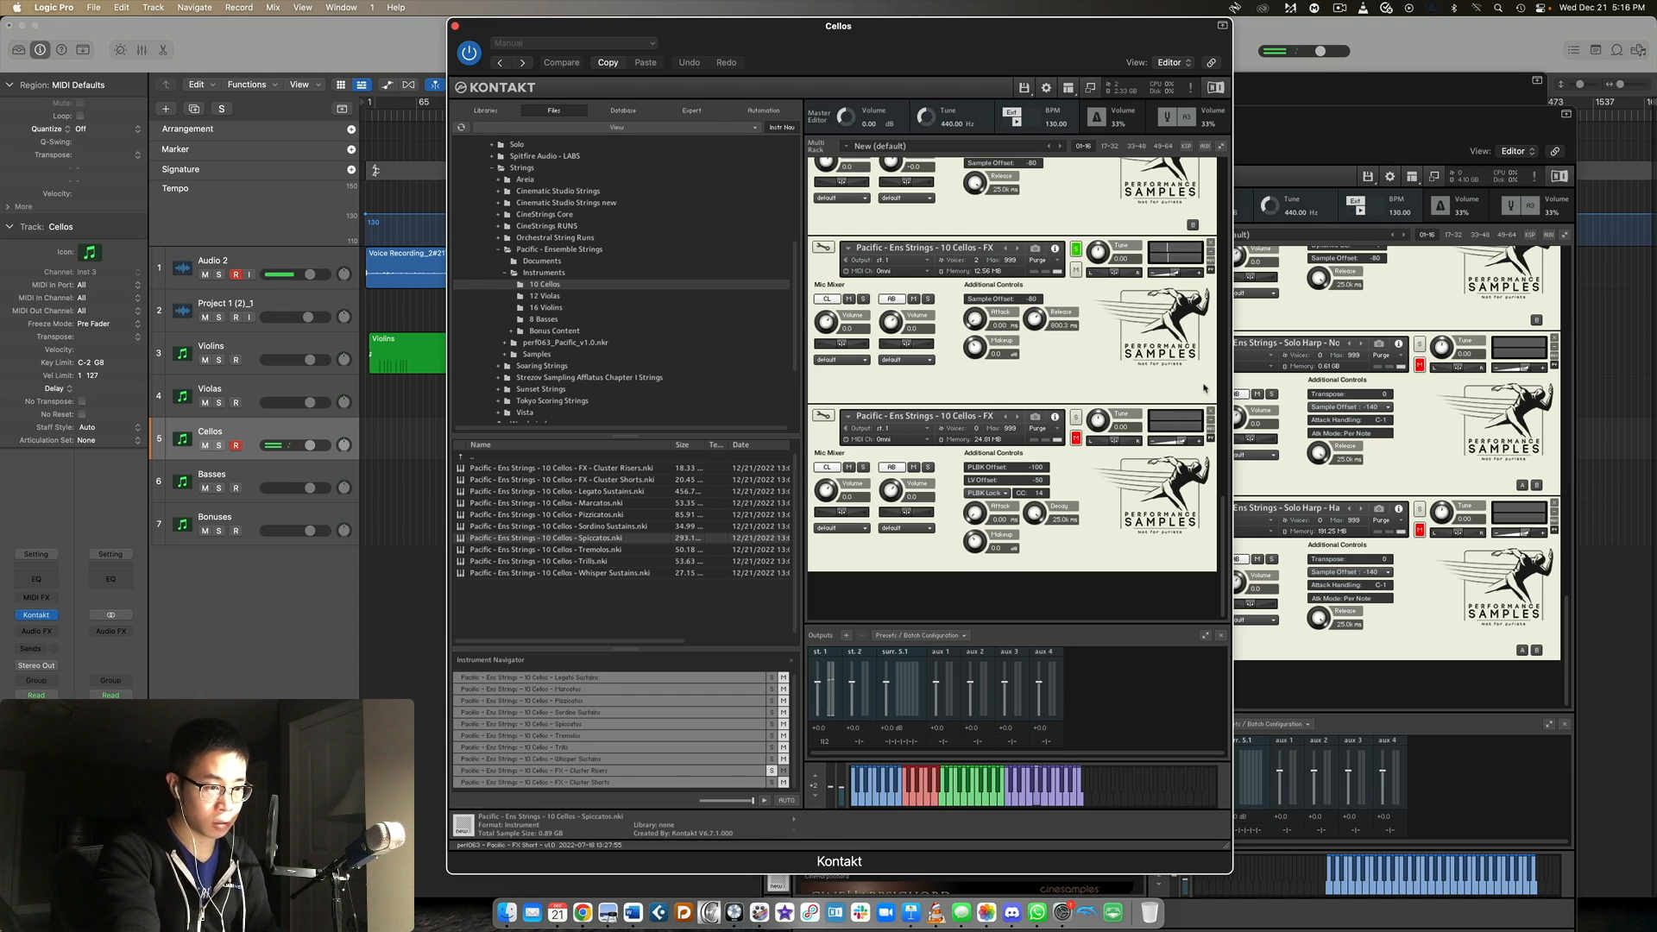
{"action": "left_click", "coordinate": [1077, 418]}
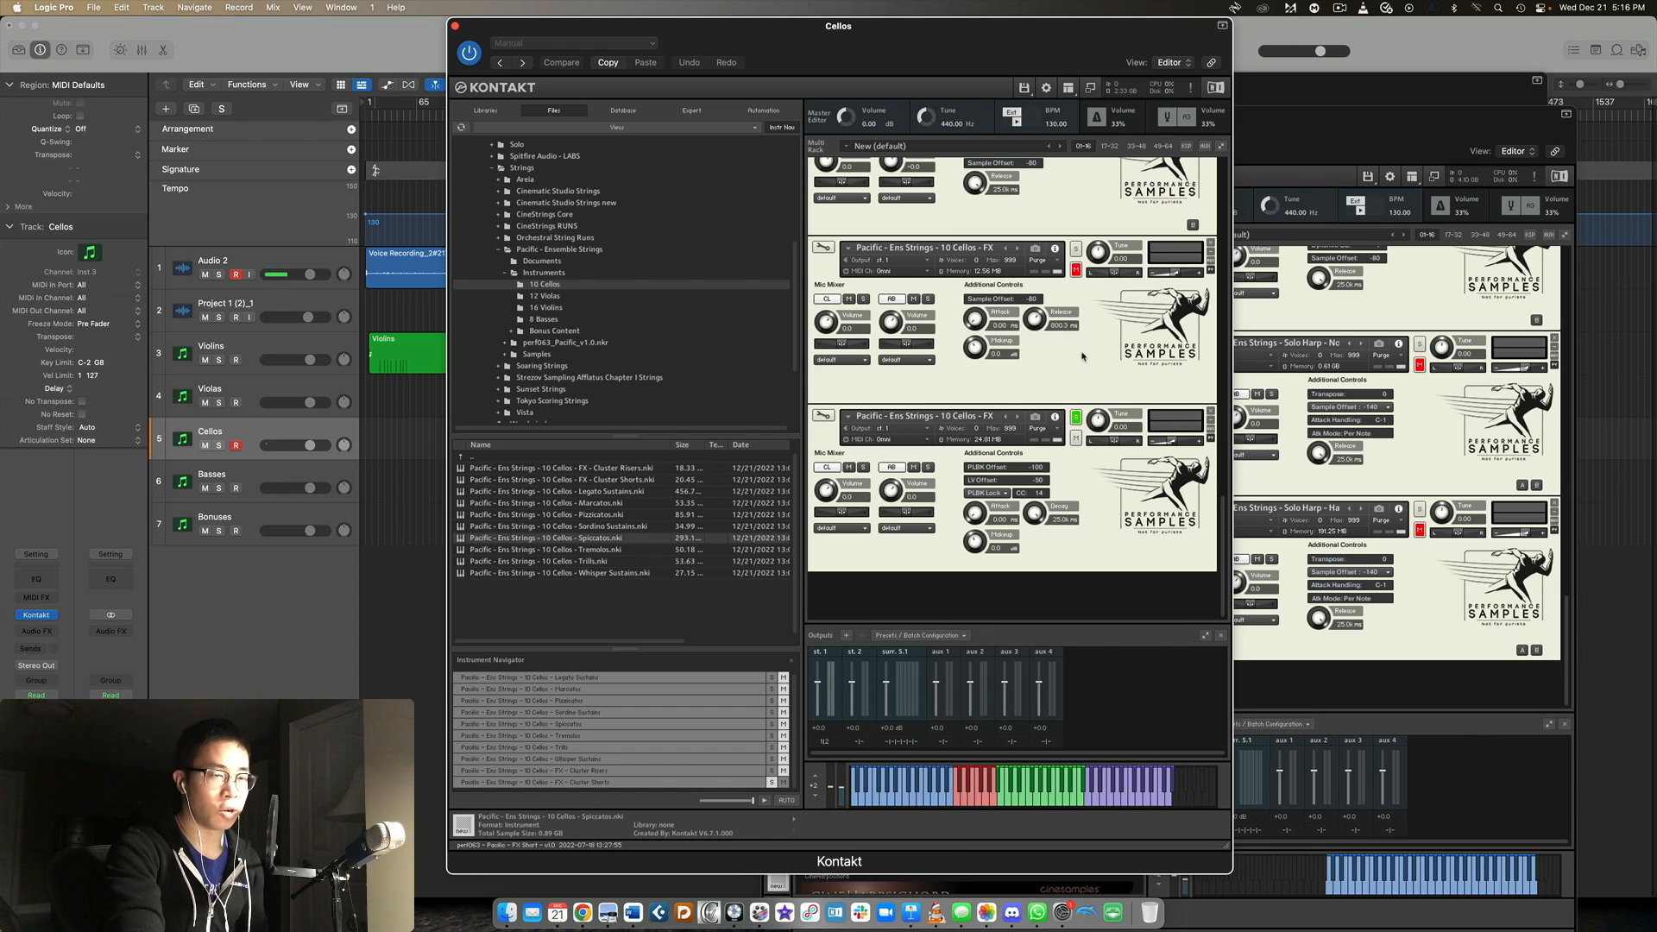
{"action": "scroll", "coordinate": [1082, 355], "scroll_direction": "up", "scroll_amount": 15}
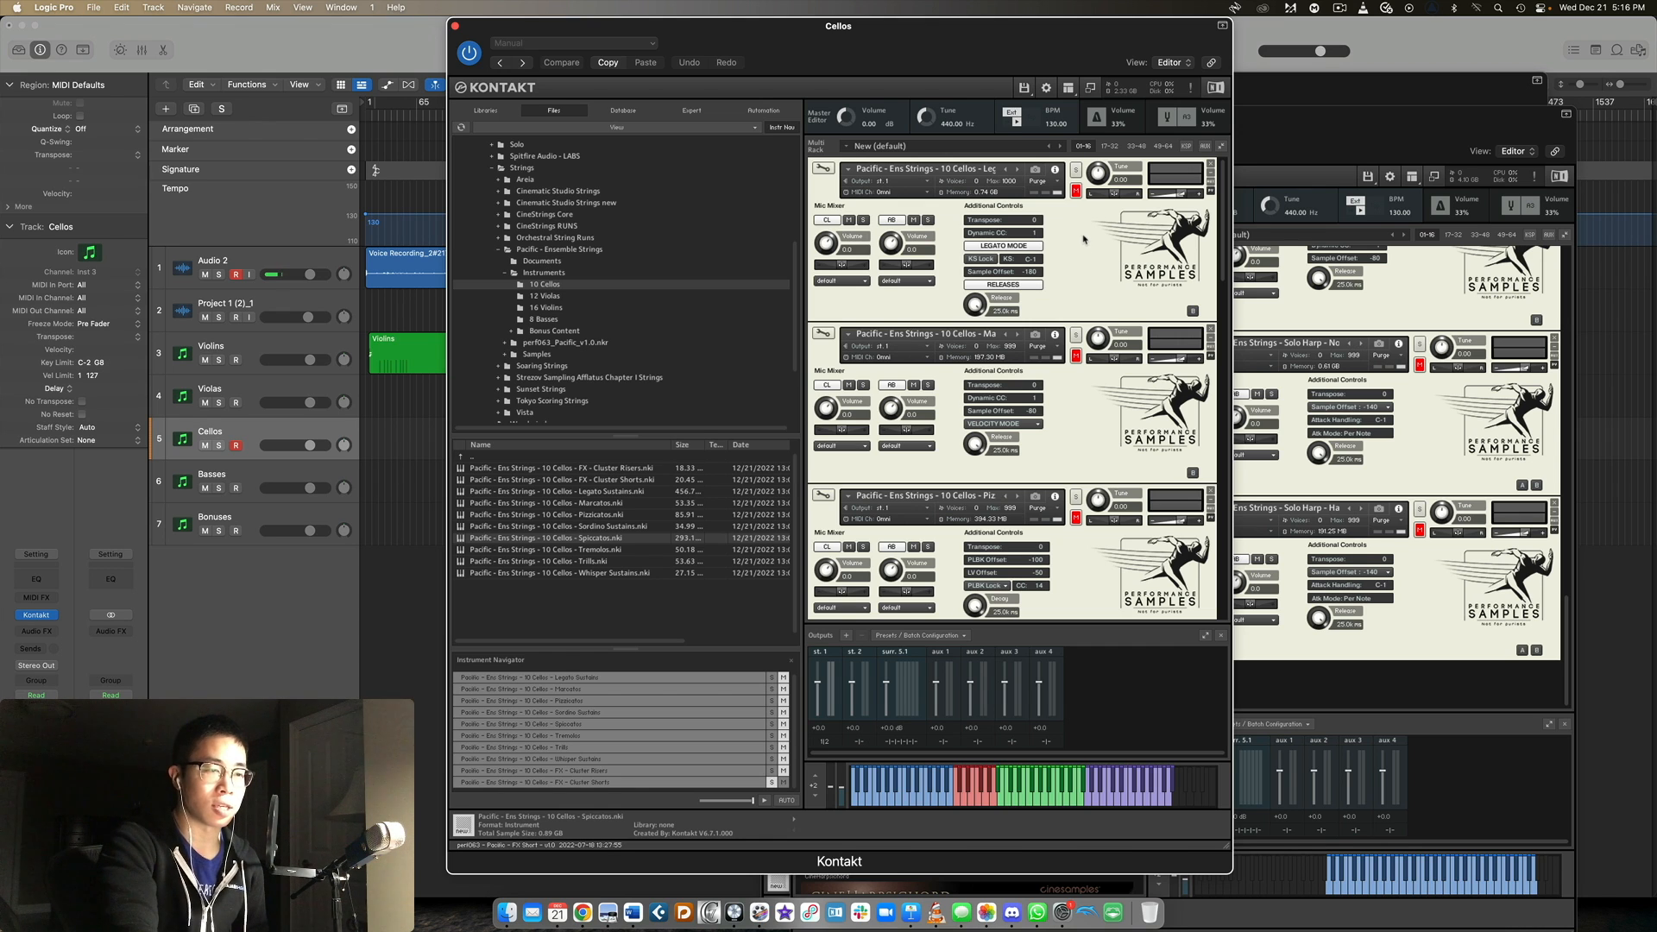
{"action": "scroll", "coordinate": [1086, 244], "scroll_direction": "down", "scroll_amount": 3}
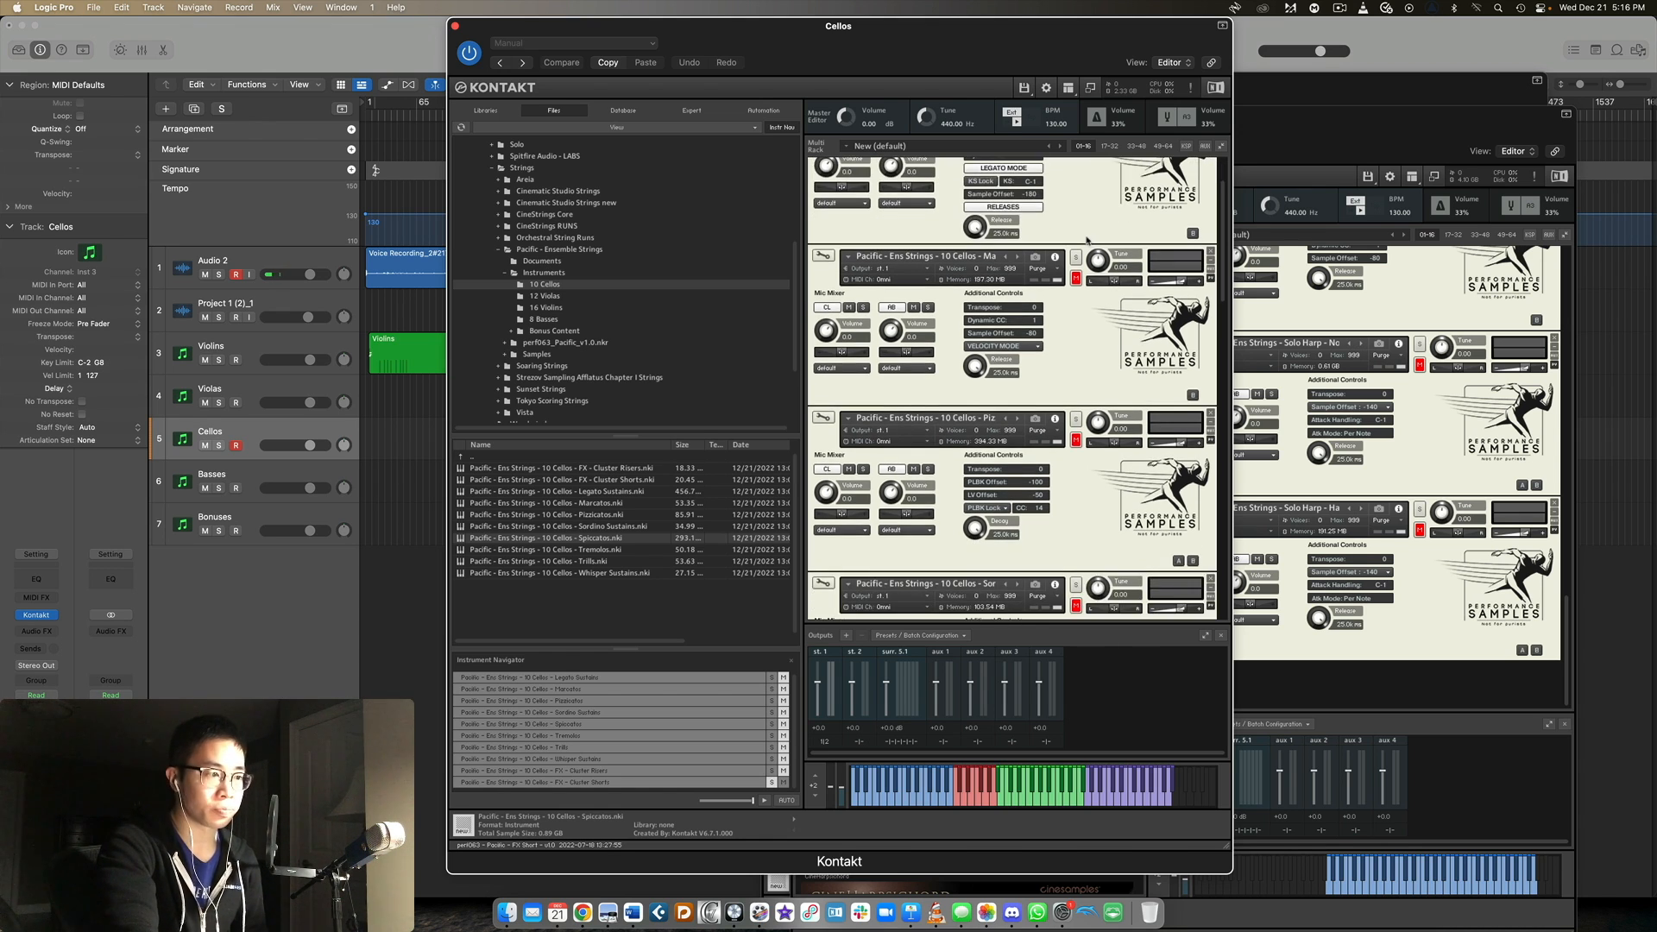
{"action": "scroll", "coordinate": [1095, 310], "scroll_direction": "up", "scroll_amount": 1}
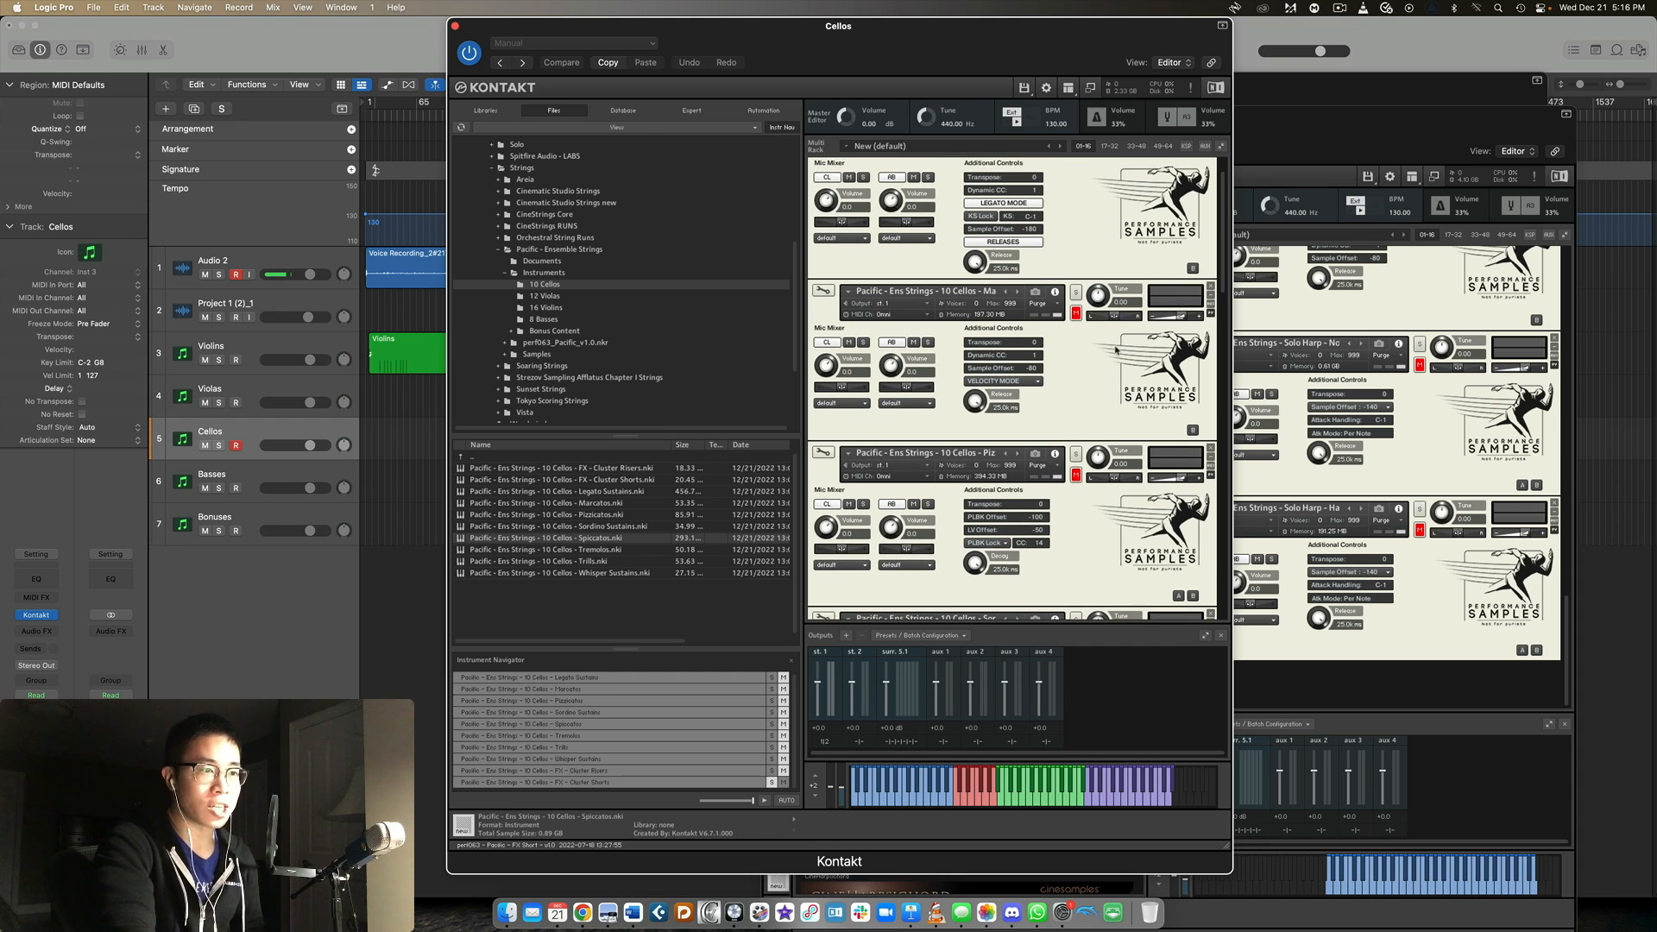
{"action": "left_click", "coordinate": [1005, 293]}
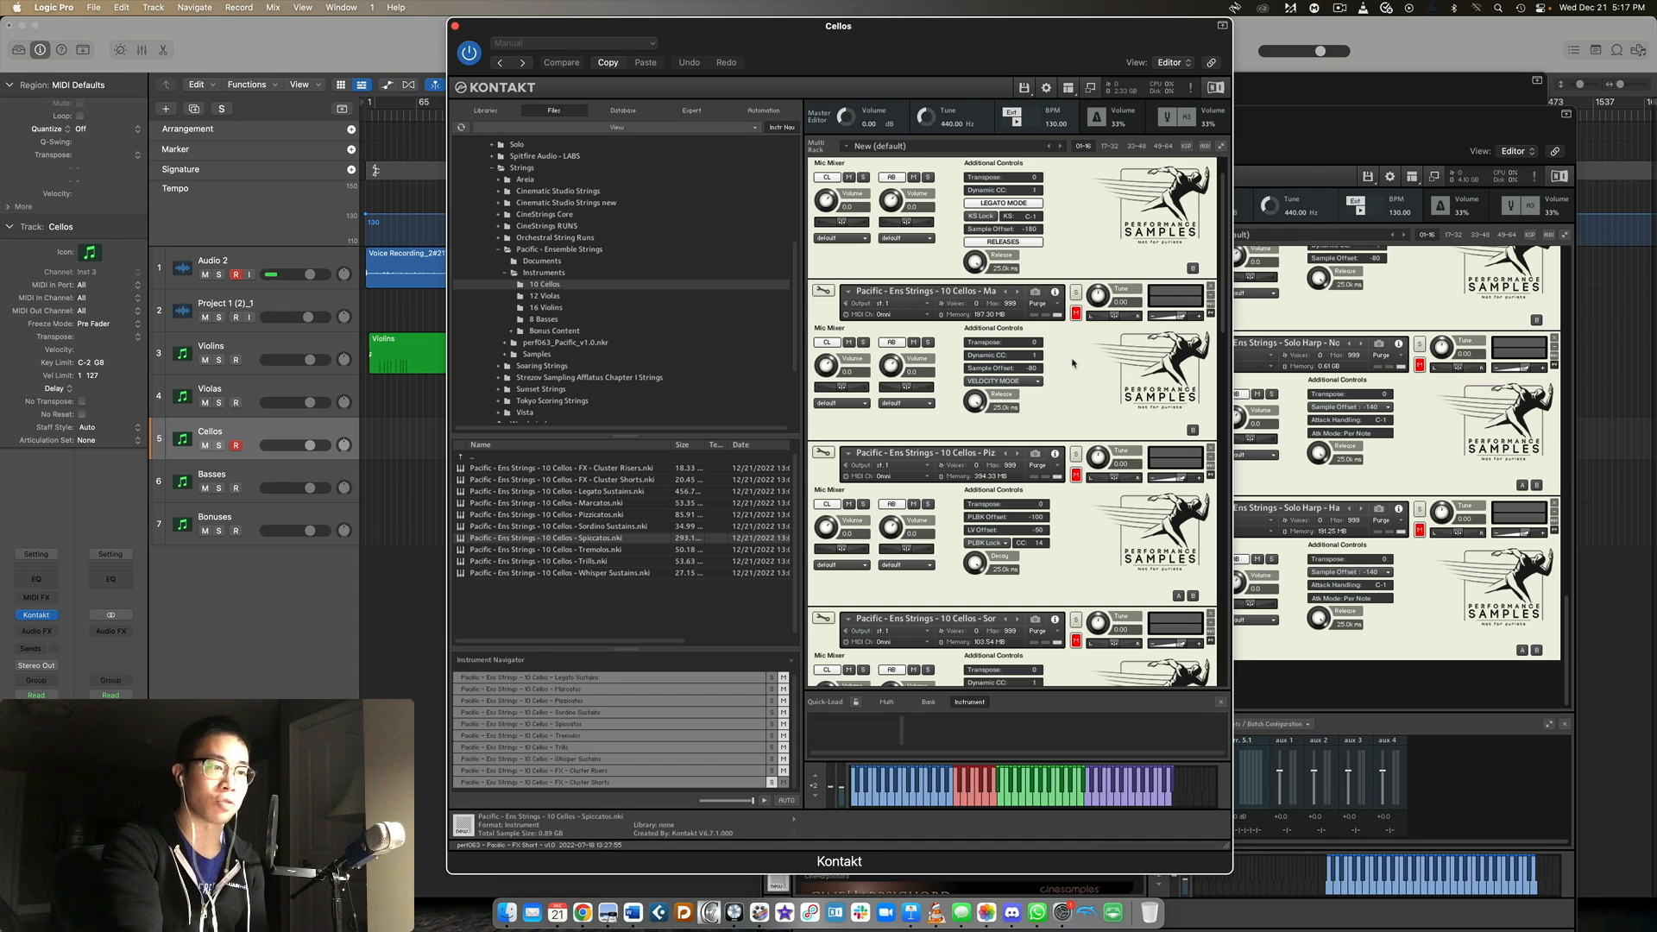
{"action": "scroll", "coordinate": [1109, 358], "scroll_direction": "down", "scroll_amount": 10}
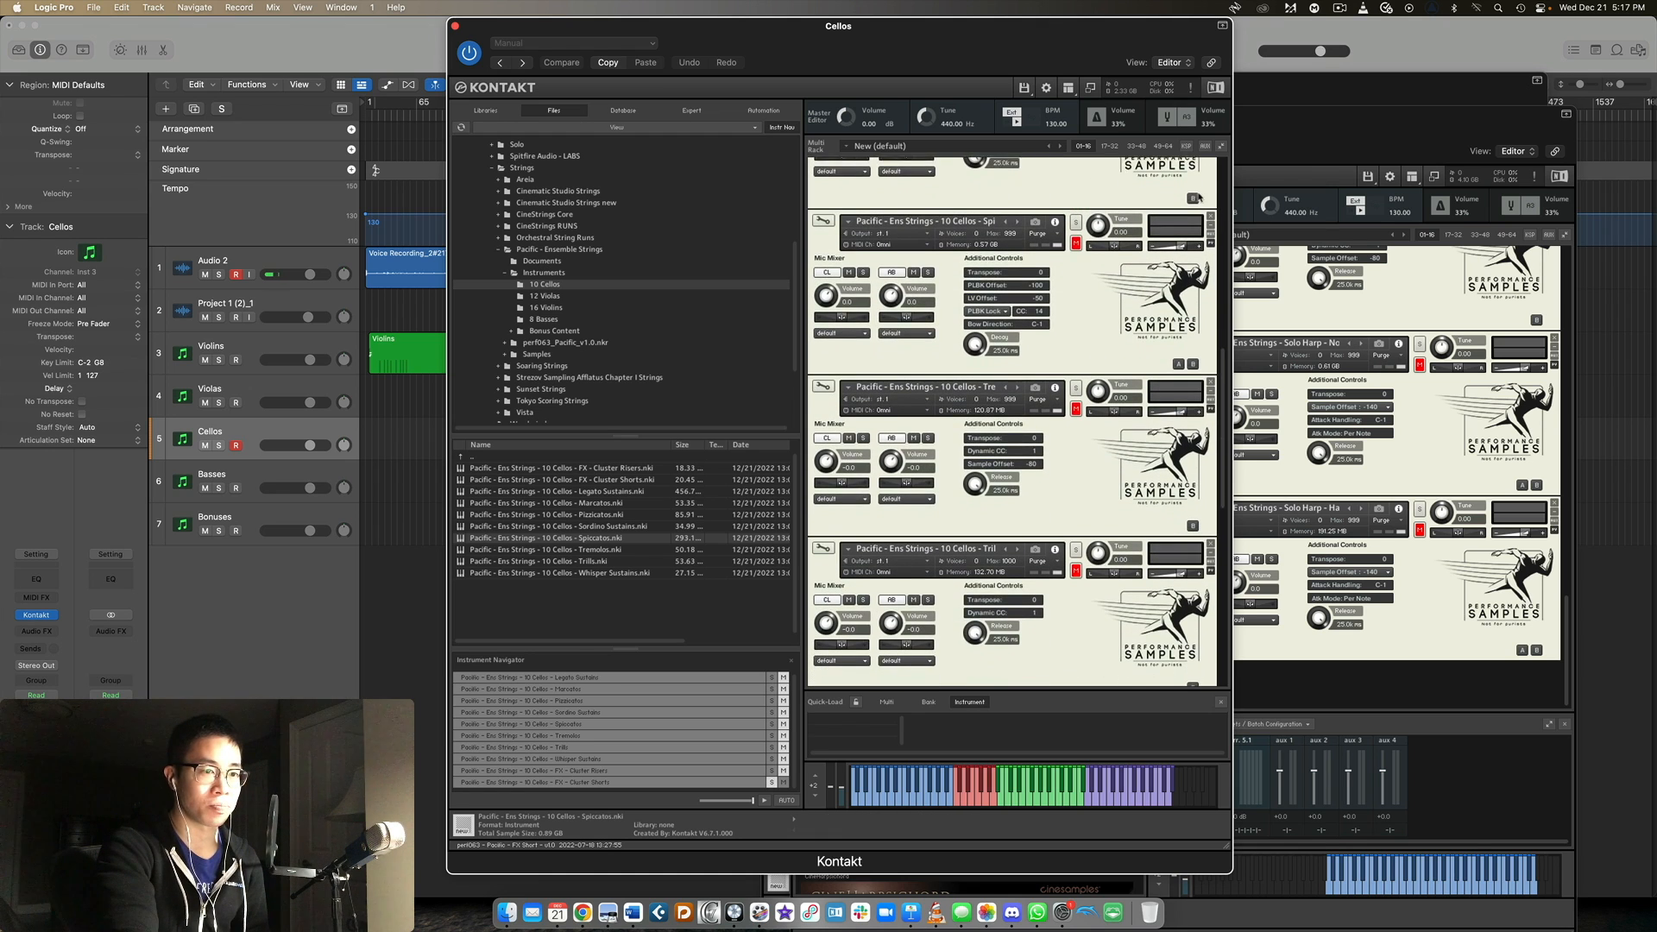
Close the Cellos Kontakt window and put the Basses one in its place.
{"action": "left_click", "coordinate": [455, 26]}
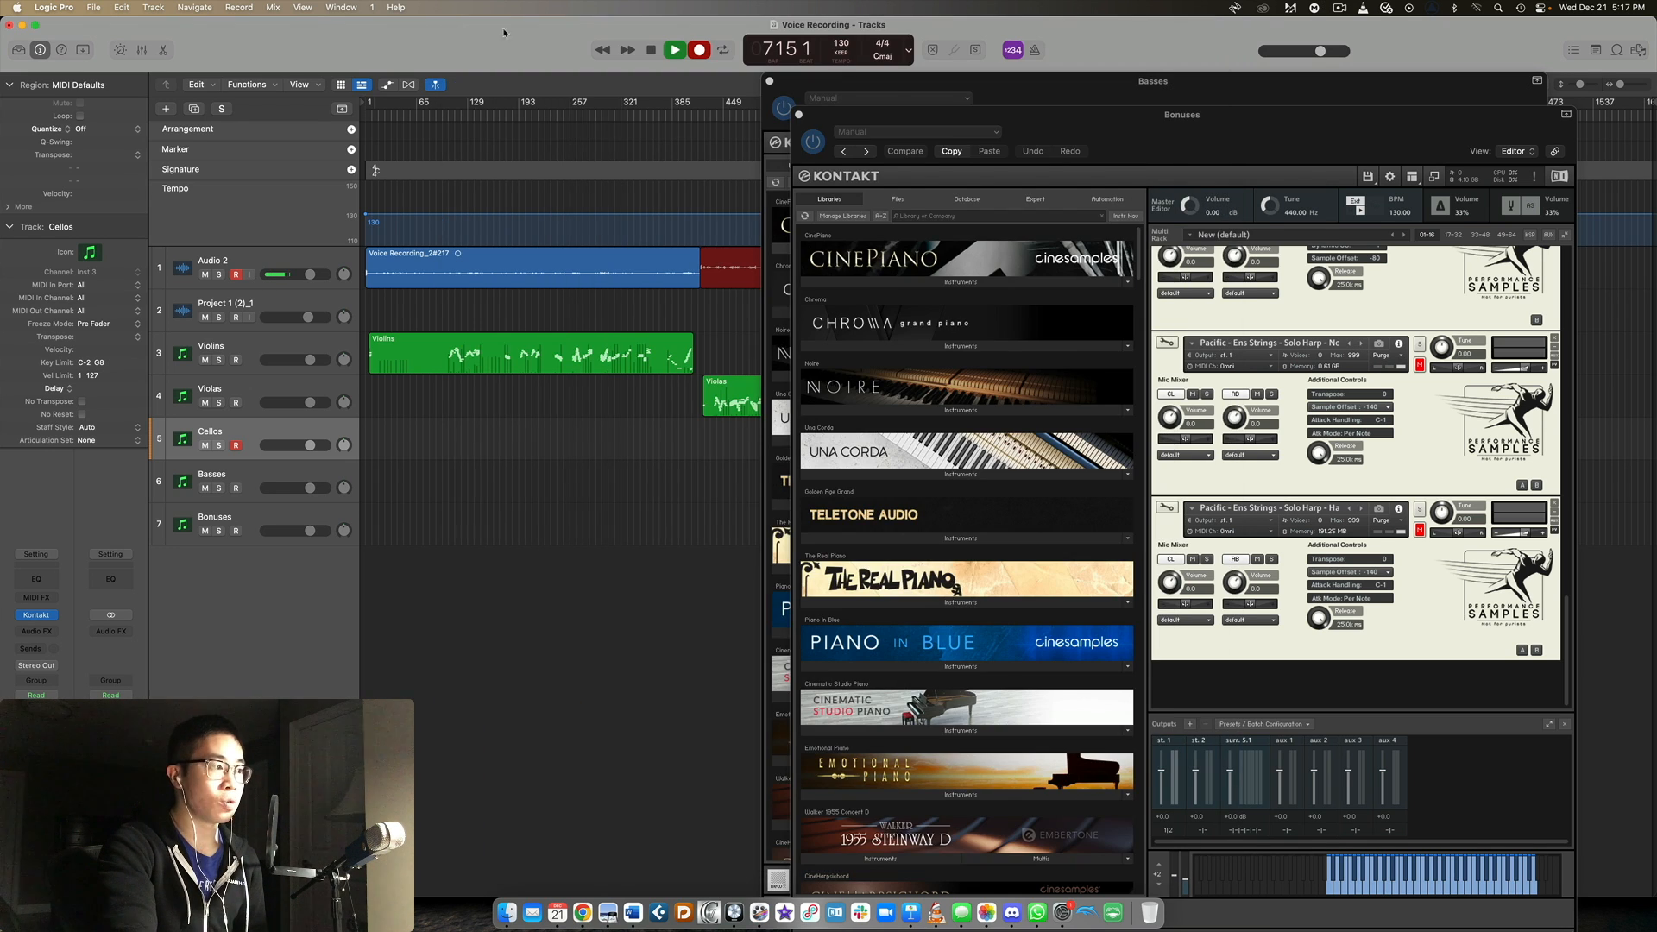
{"action": "left_click_drag", "start_coordinate": [1173, 82], "coordinate": [903, 27]}
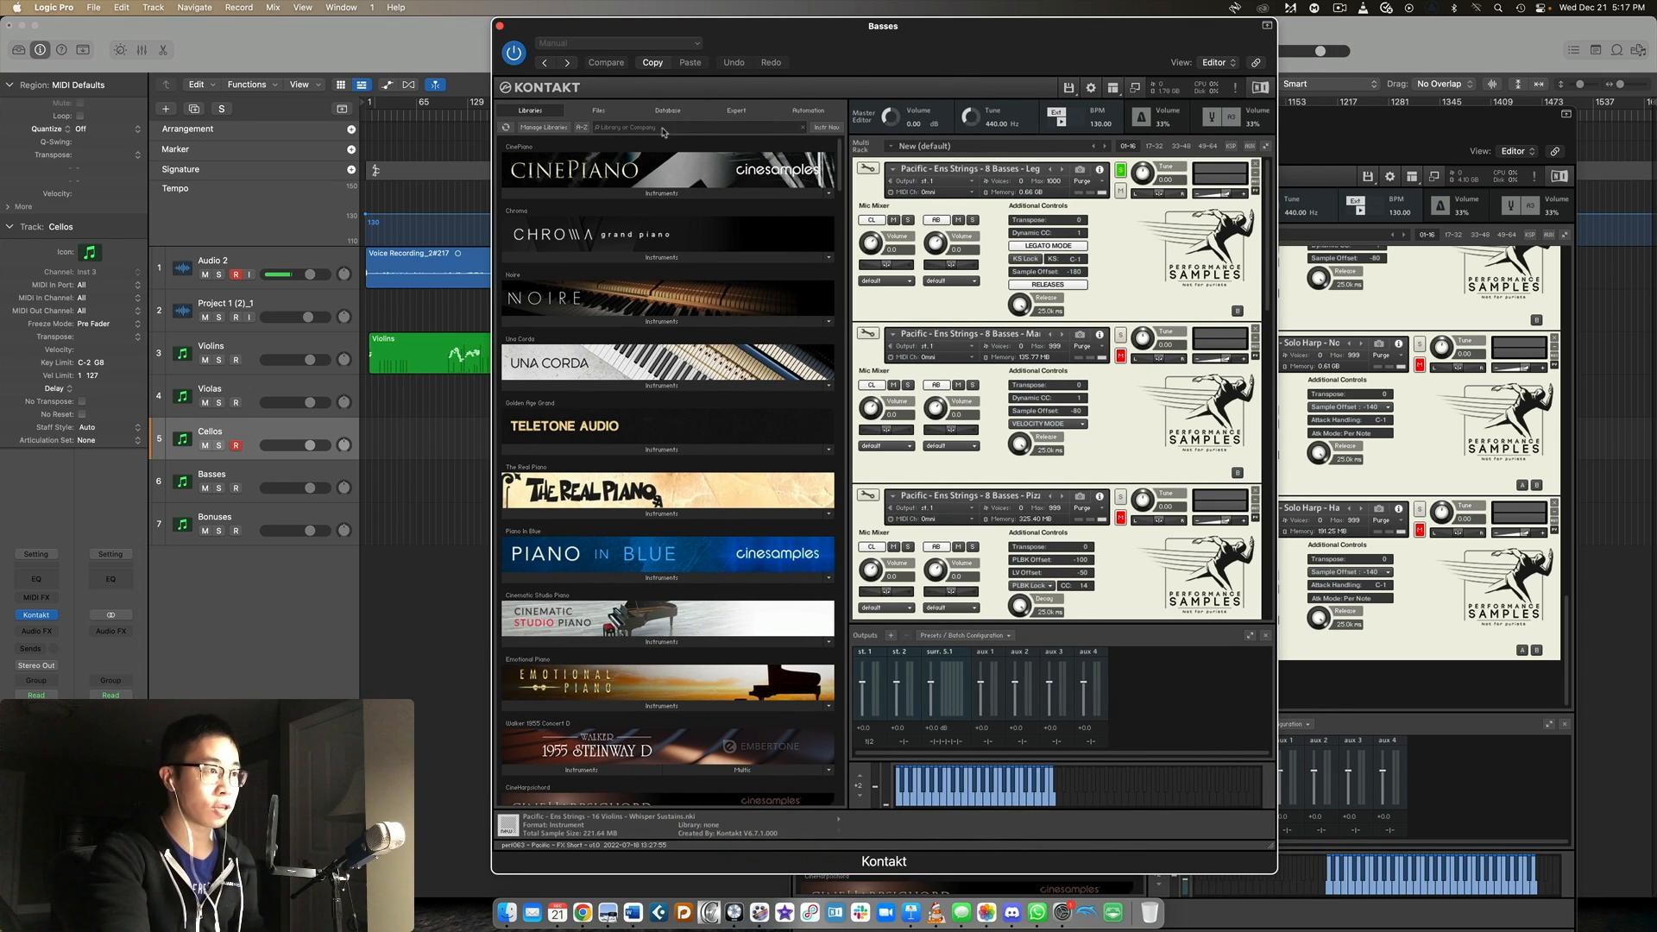
Browse to the 8 Basses instrument folder in the Basses Kontakt window and select the Basses track.
{"action": "left_click", "coordinate": [600, 110]}
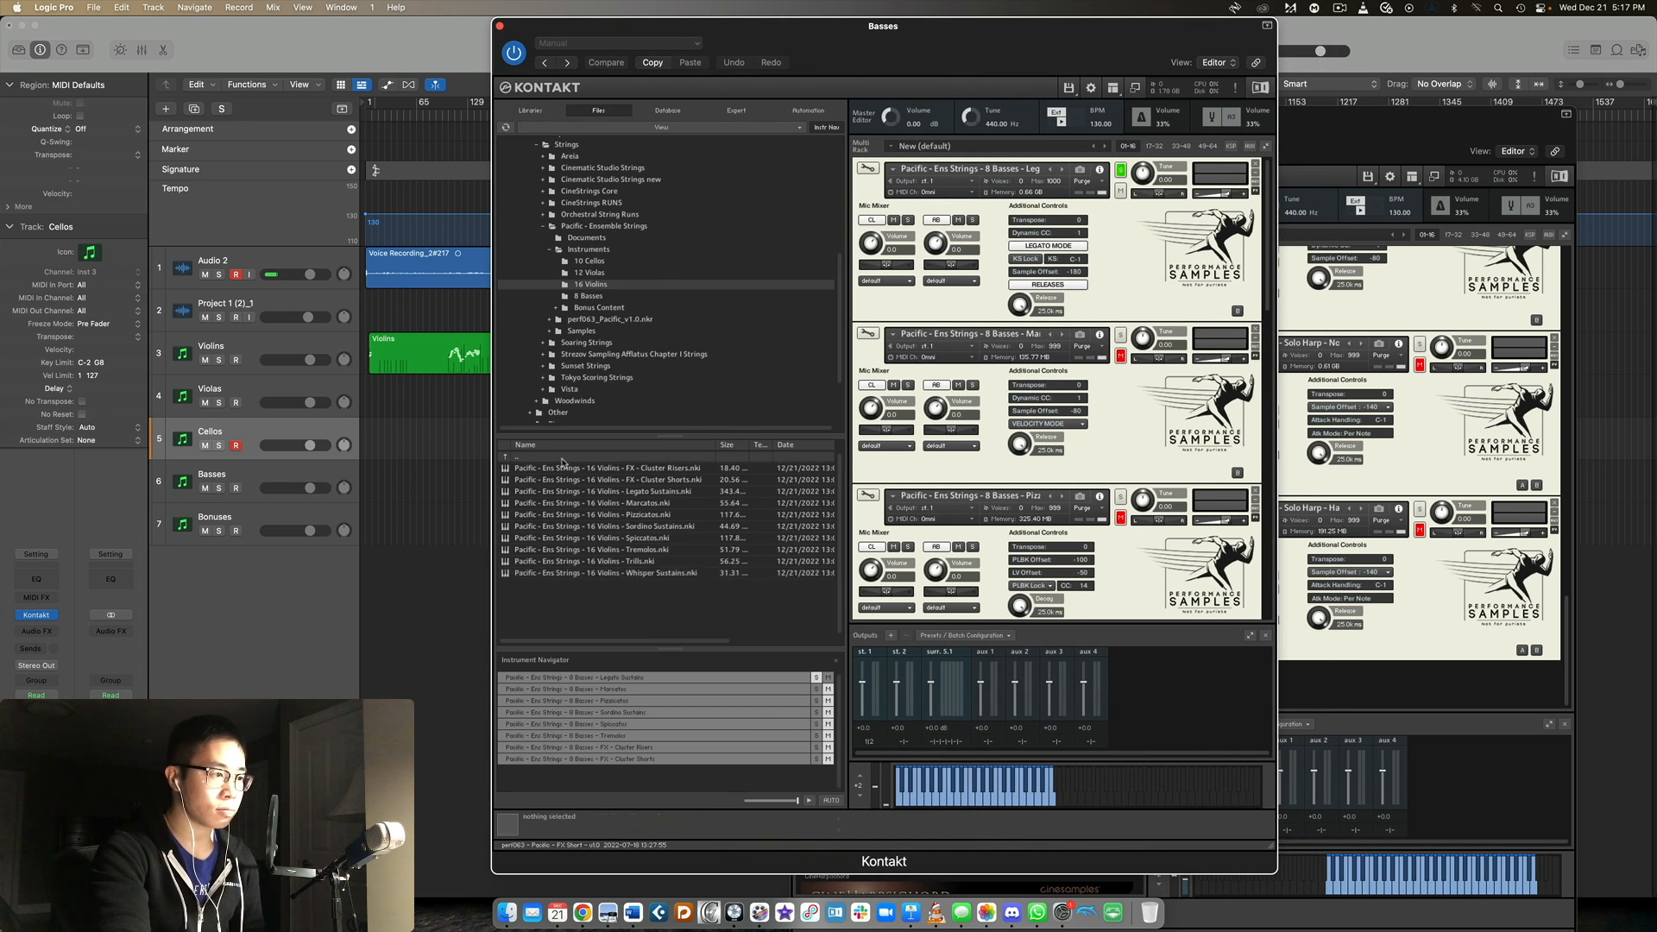
{"action": "double_click", "coordinate": [546, 503]}
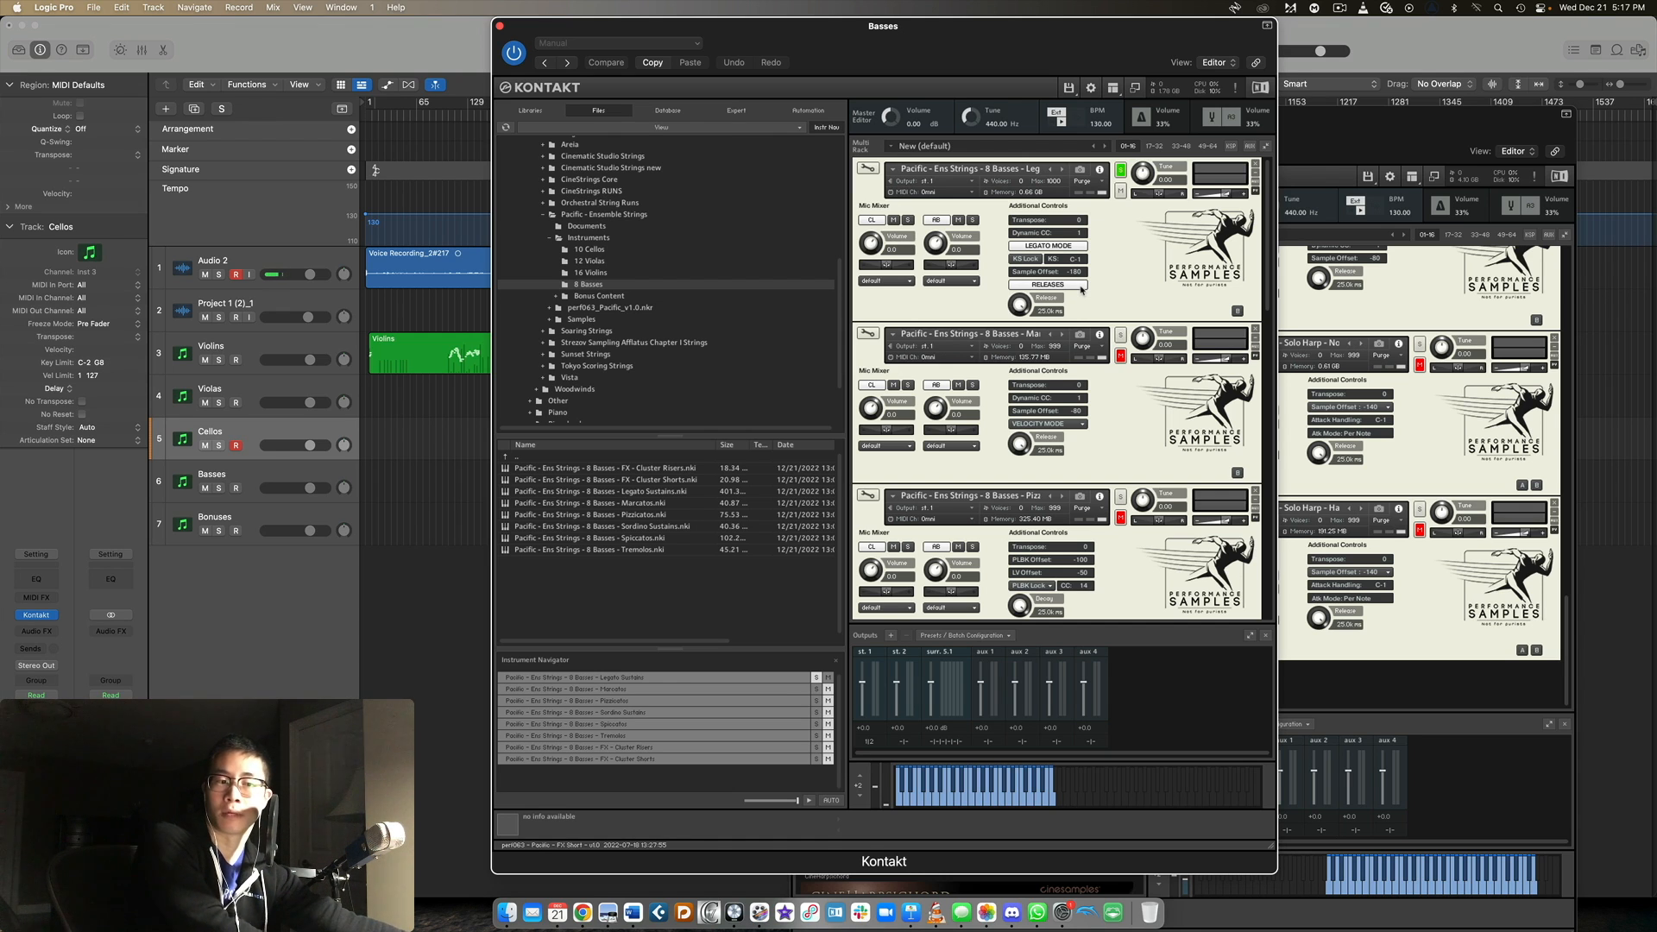
{"action": "left_click", "coordinate": [233, 479]}
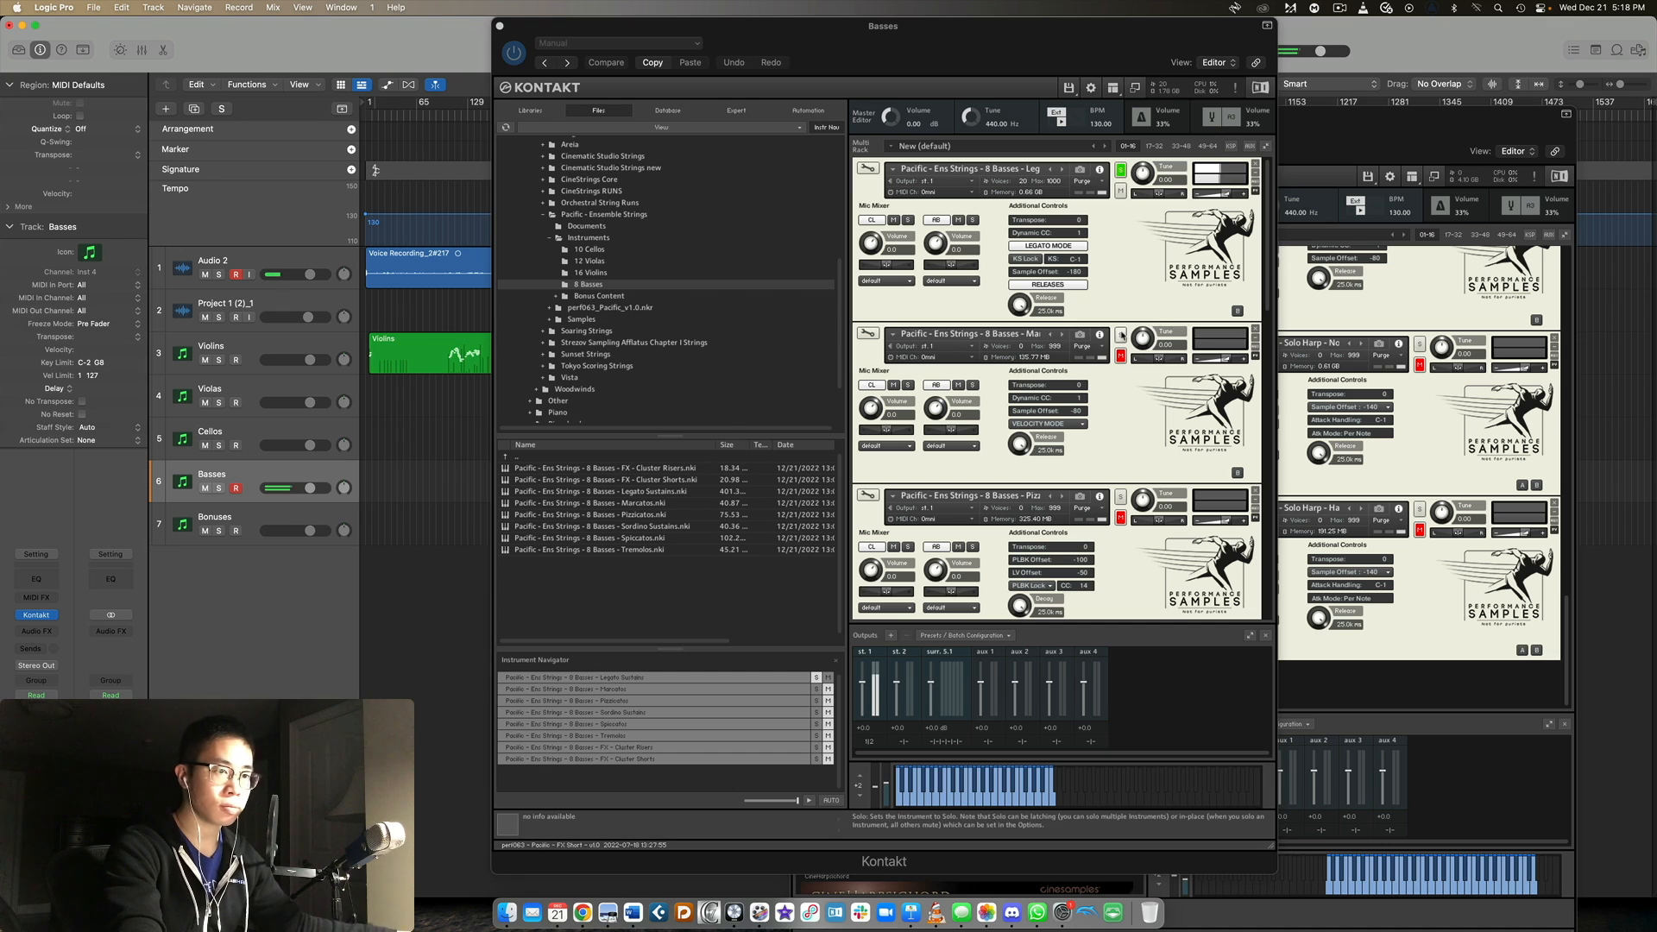
Solo the 8 Basses Marcatos patch, followed by the Pizzicatos patch.
{"action": "left_click", "coordinate": [1136, 354]}
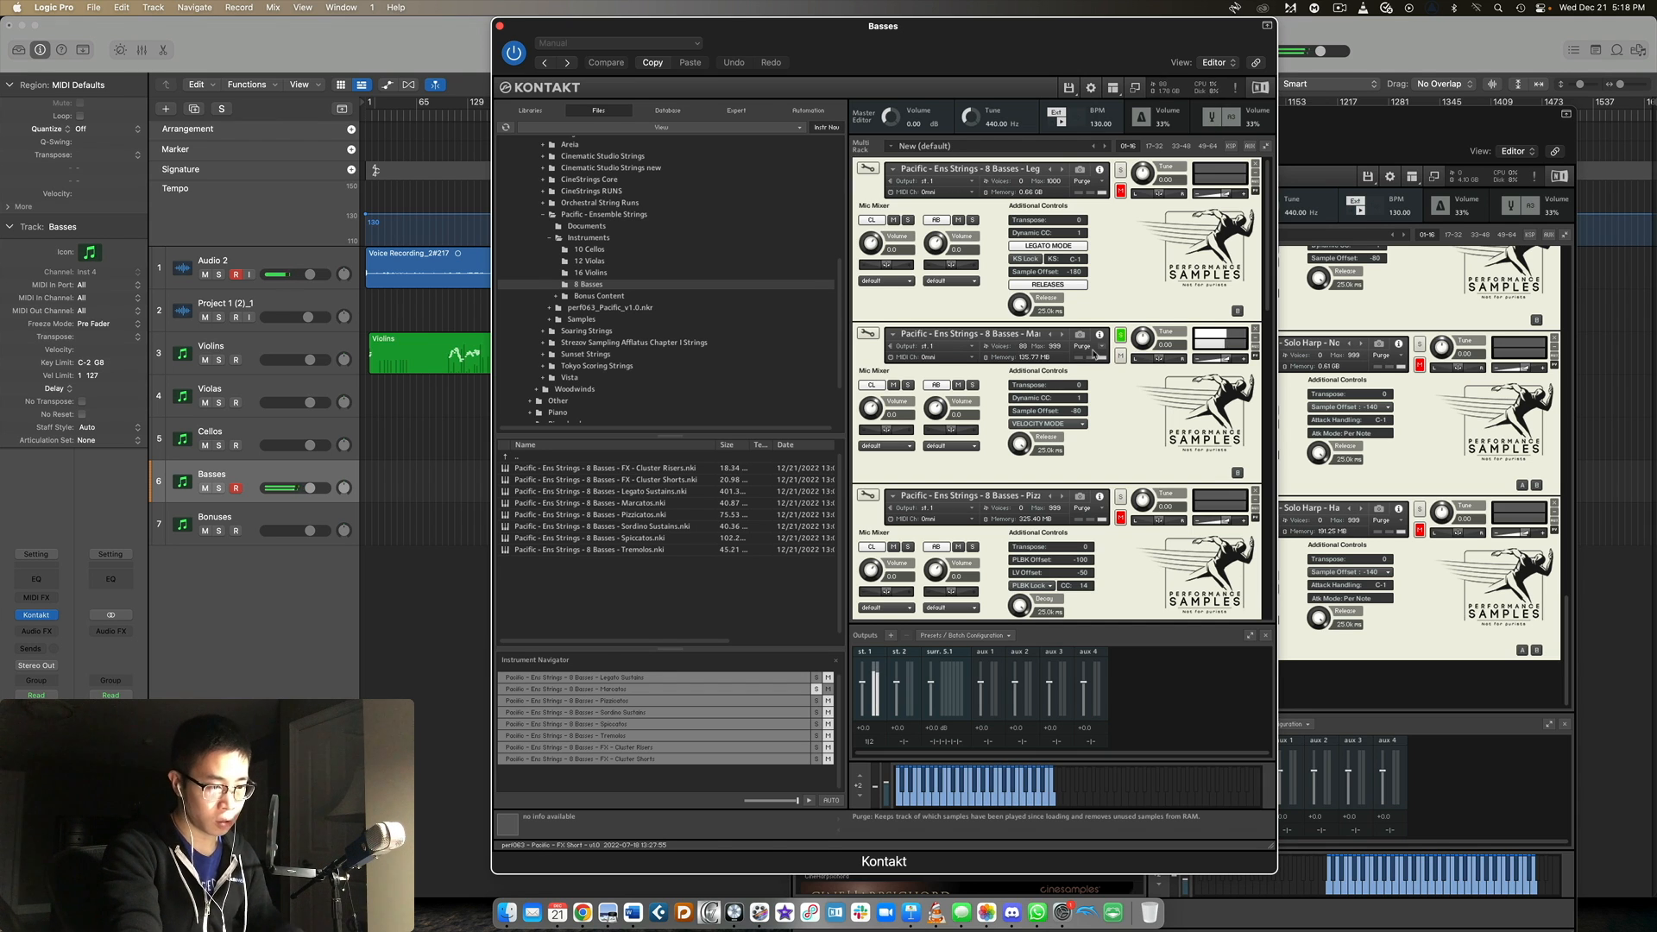
{"action": "scroll", "coordinate": [1094, 352], "scroll_direction": "down", "scroll_amount": 3}
{"action": "left_click", "coordinate": [1120, 359]}
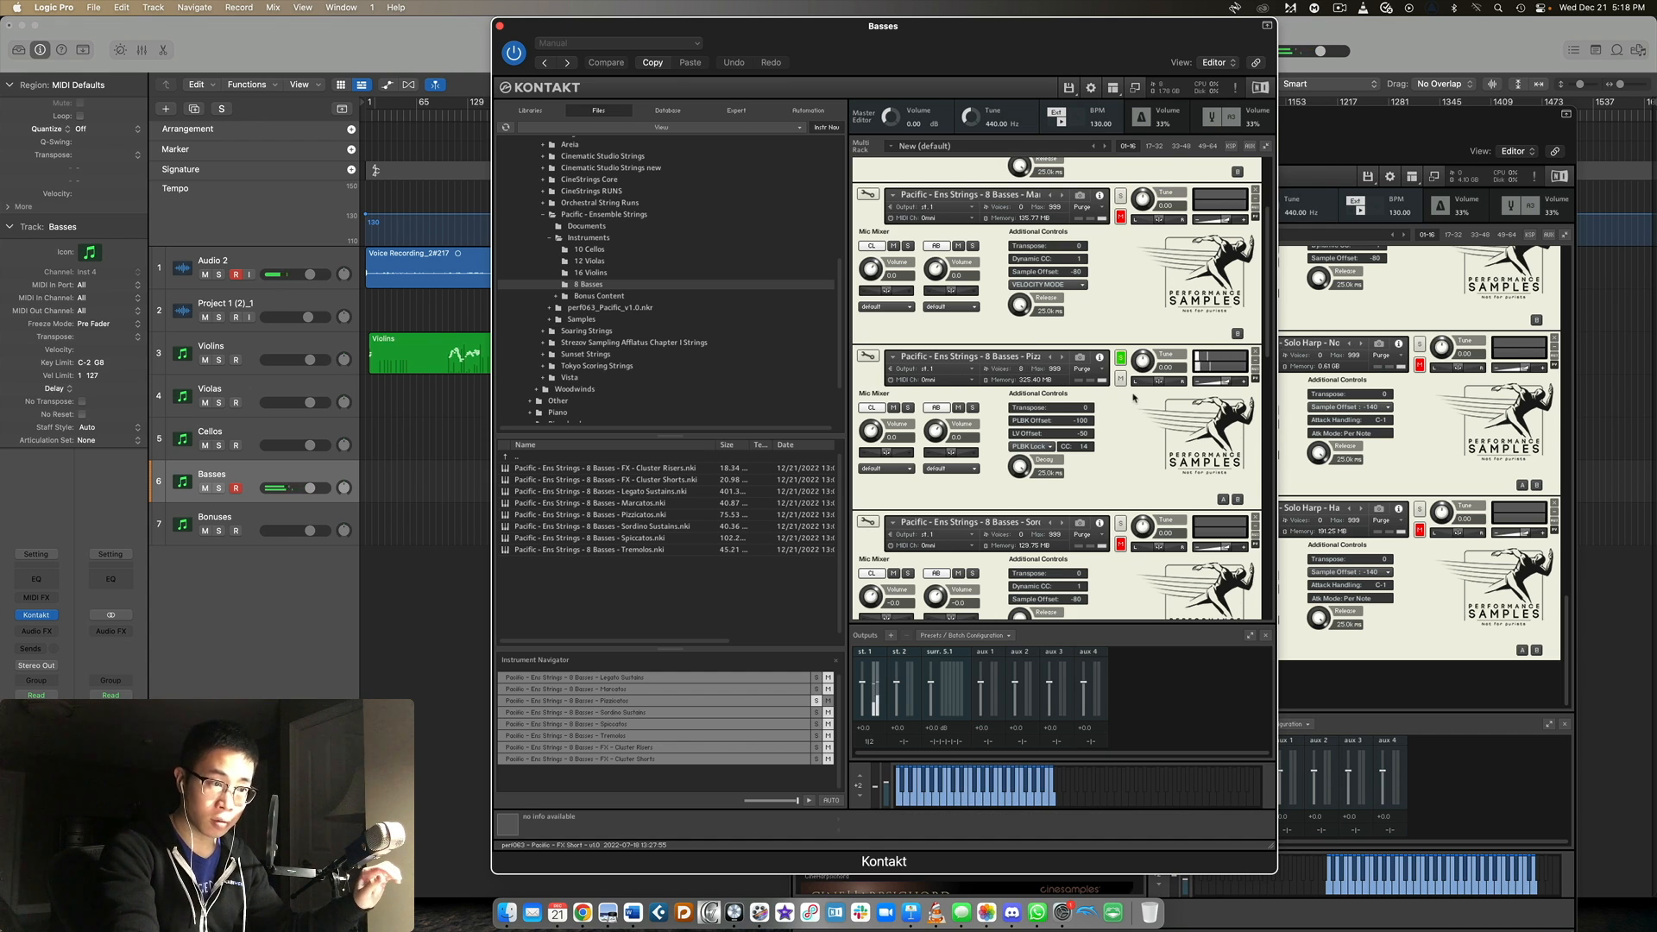
Solo the 8 Basses Sordino Sustains patch, followed by the Tremolos patch.
{"action": "scroll", "coordinate": [1122, 345], "scroll_direction": "down", "scroll_amount": 4}
{"action": "left_click", "coordinate": [1121, 322]}
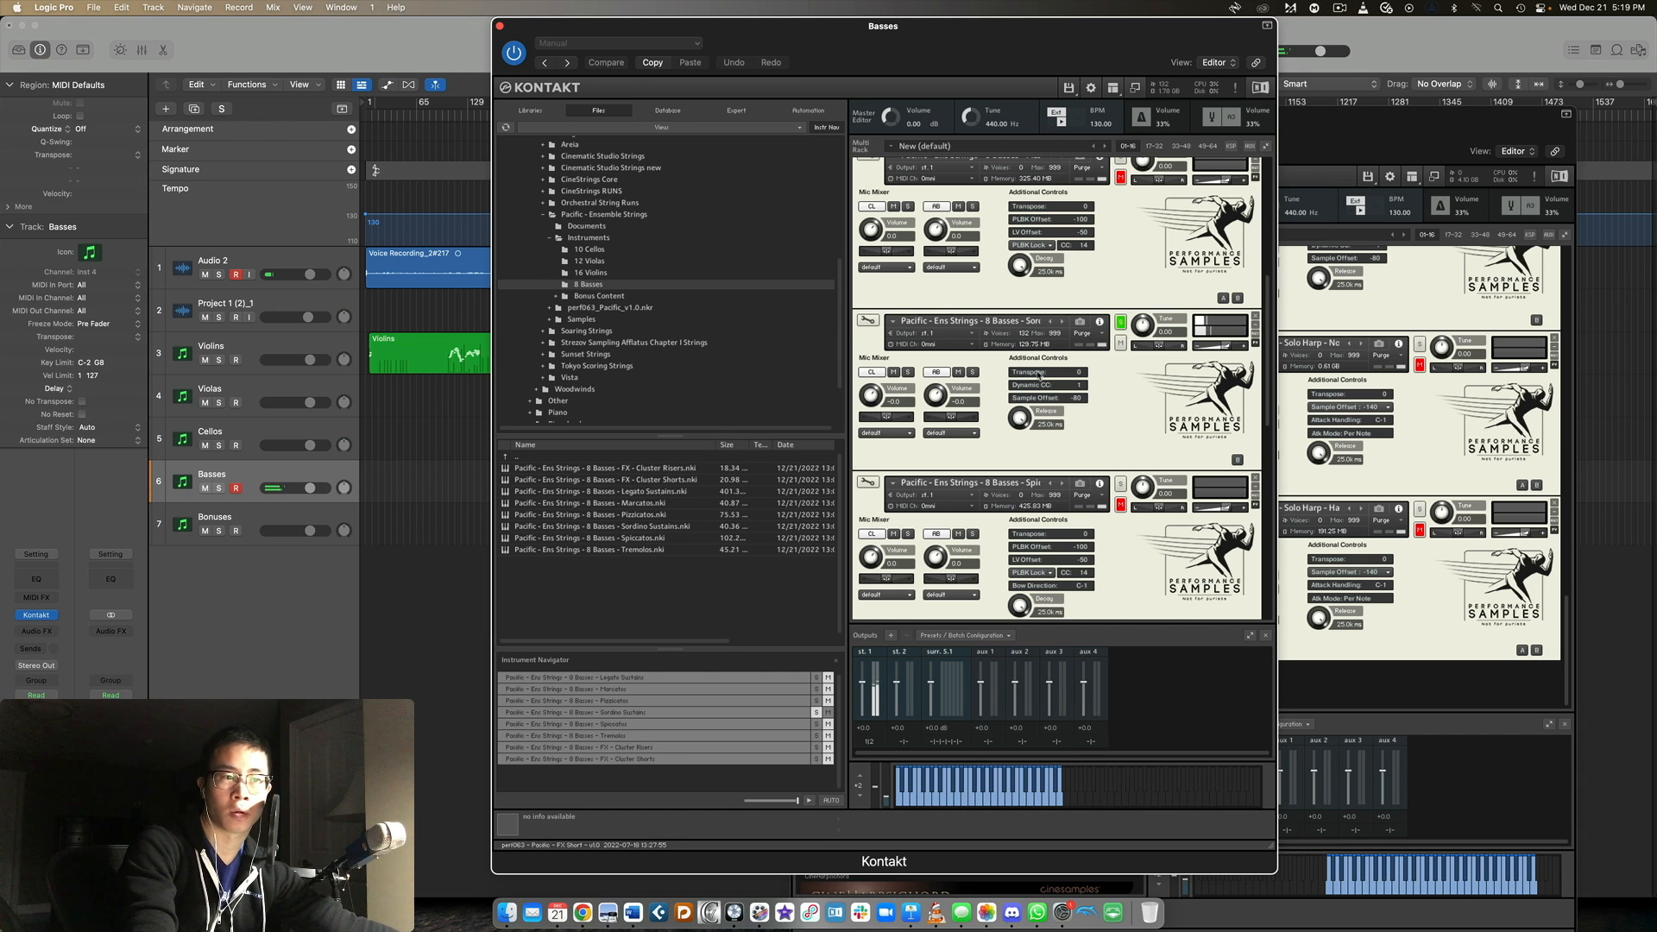
{"action": "scroll", "coordinate": [1107, 391], "scroll_direction": "down", "scroll_amount": 3}
{"action": "scroll", "coordinate": [1112, 389], "scroll_direction": "down", "scroll_amount": 3}
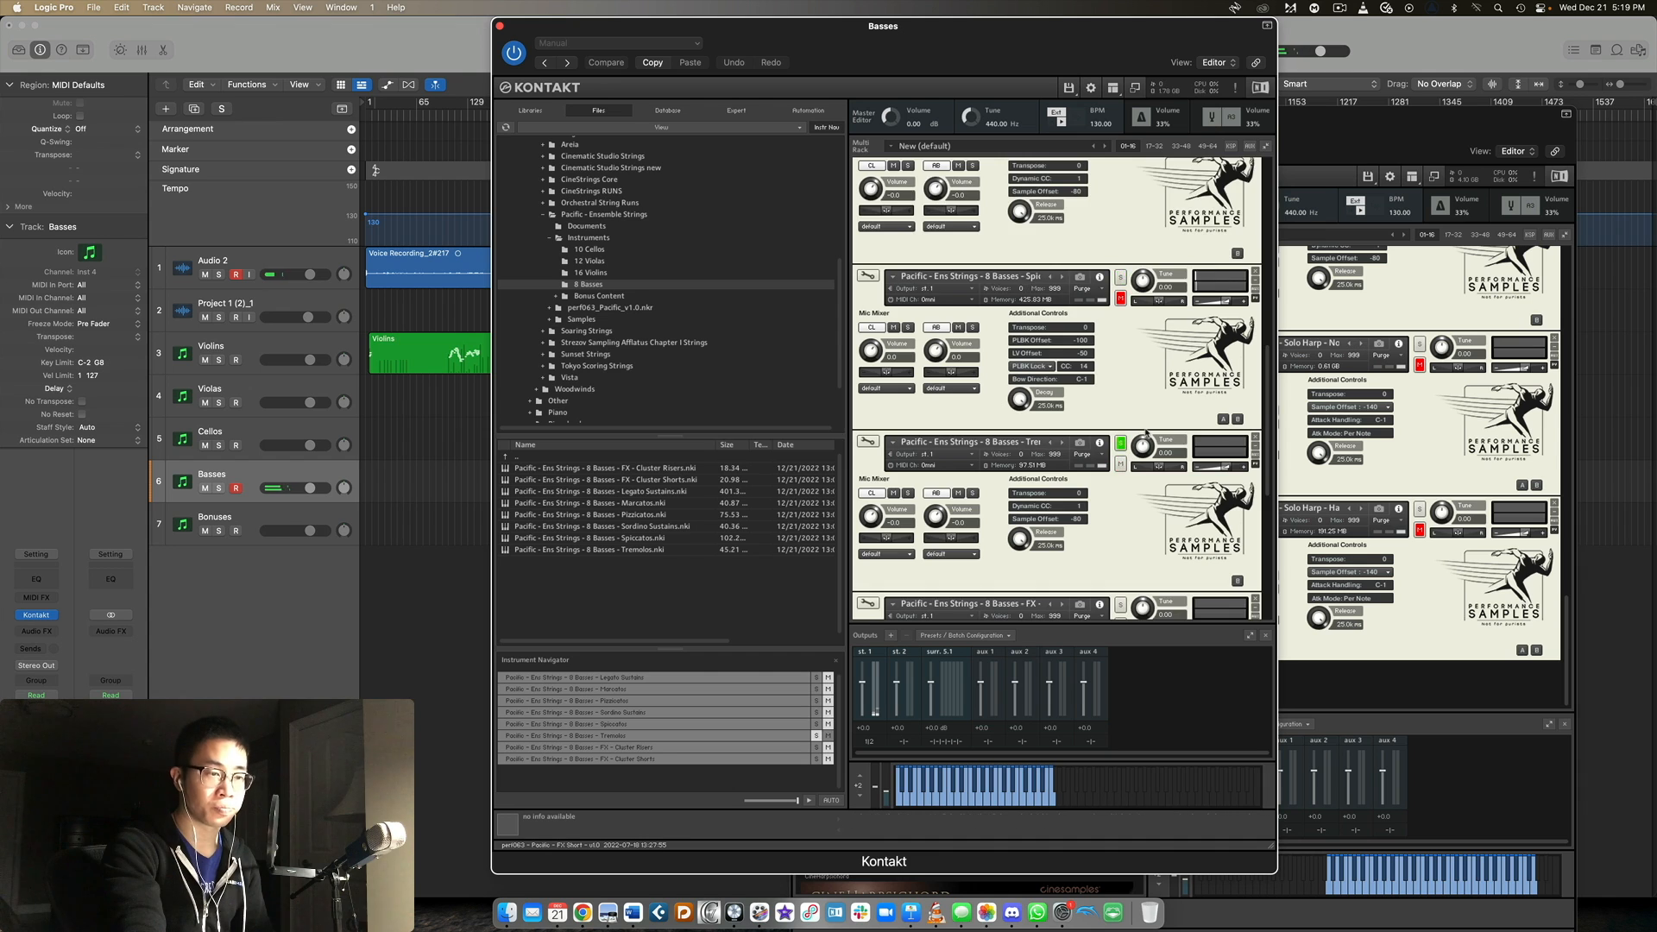
Solo the 8 Basses FX - Cluster Risers patch and lower its volume slightly, followed by the FX - Cluster Shorts patch.
{"action": "scroll", "coordinate": [1138, 380], "scroll_direction": "down", "scroll_amount": 3}
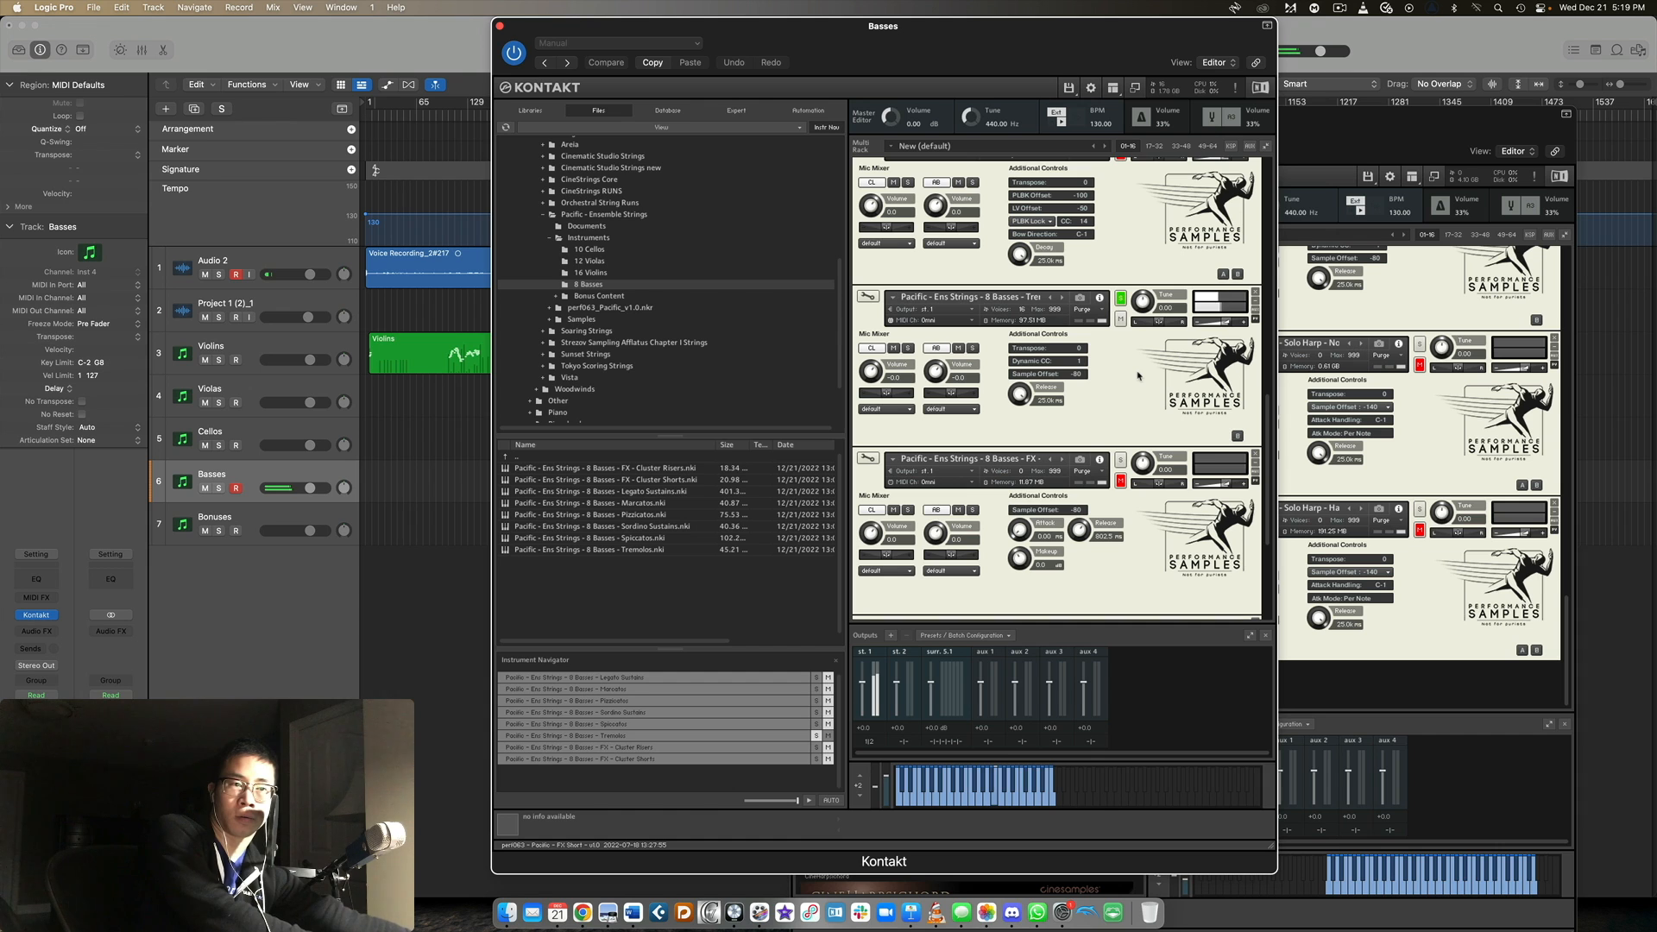
{"action": "scroll", "coordinate": [1137, 376], "scroll_direction": "down", "scroll_amount": 3}
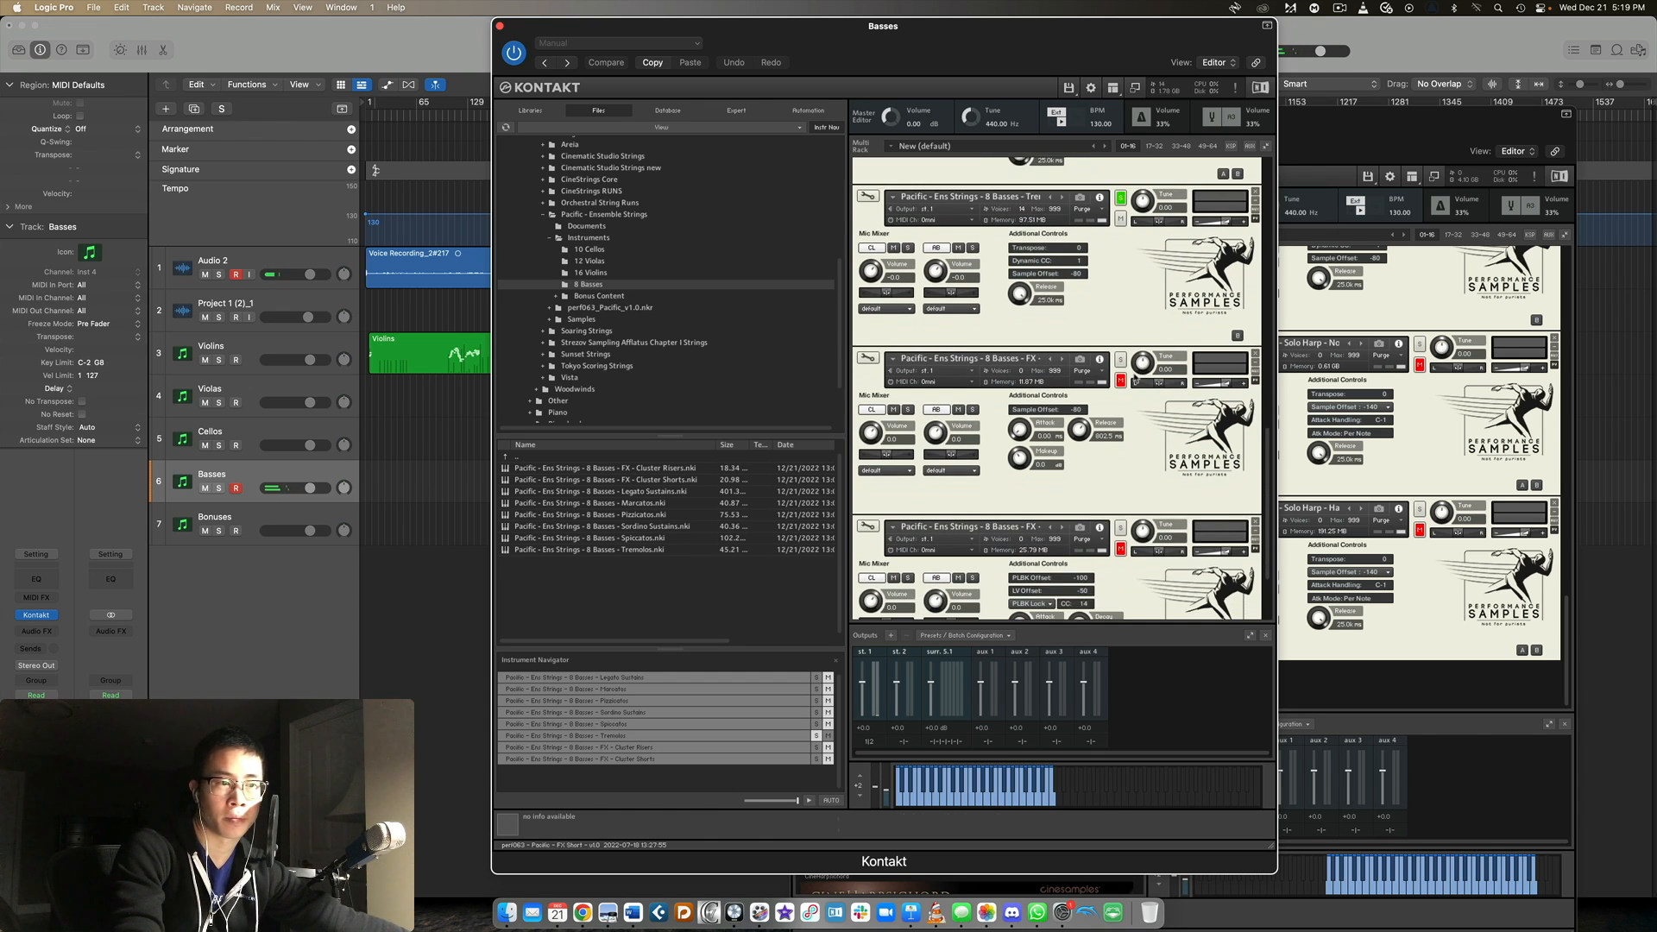
{"action": "left_click", "coordinate": [1121, 364]}
{"action": "scroll", "coordinate": [1123, 364], "scroll_direction": "down", "scroll_amount": 3}
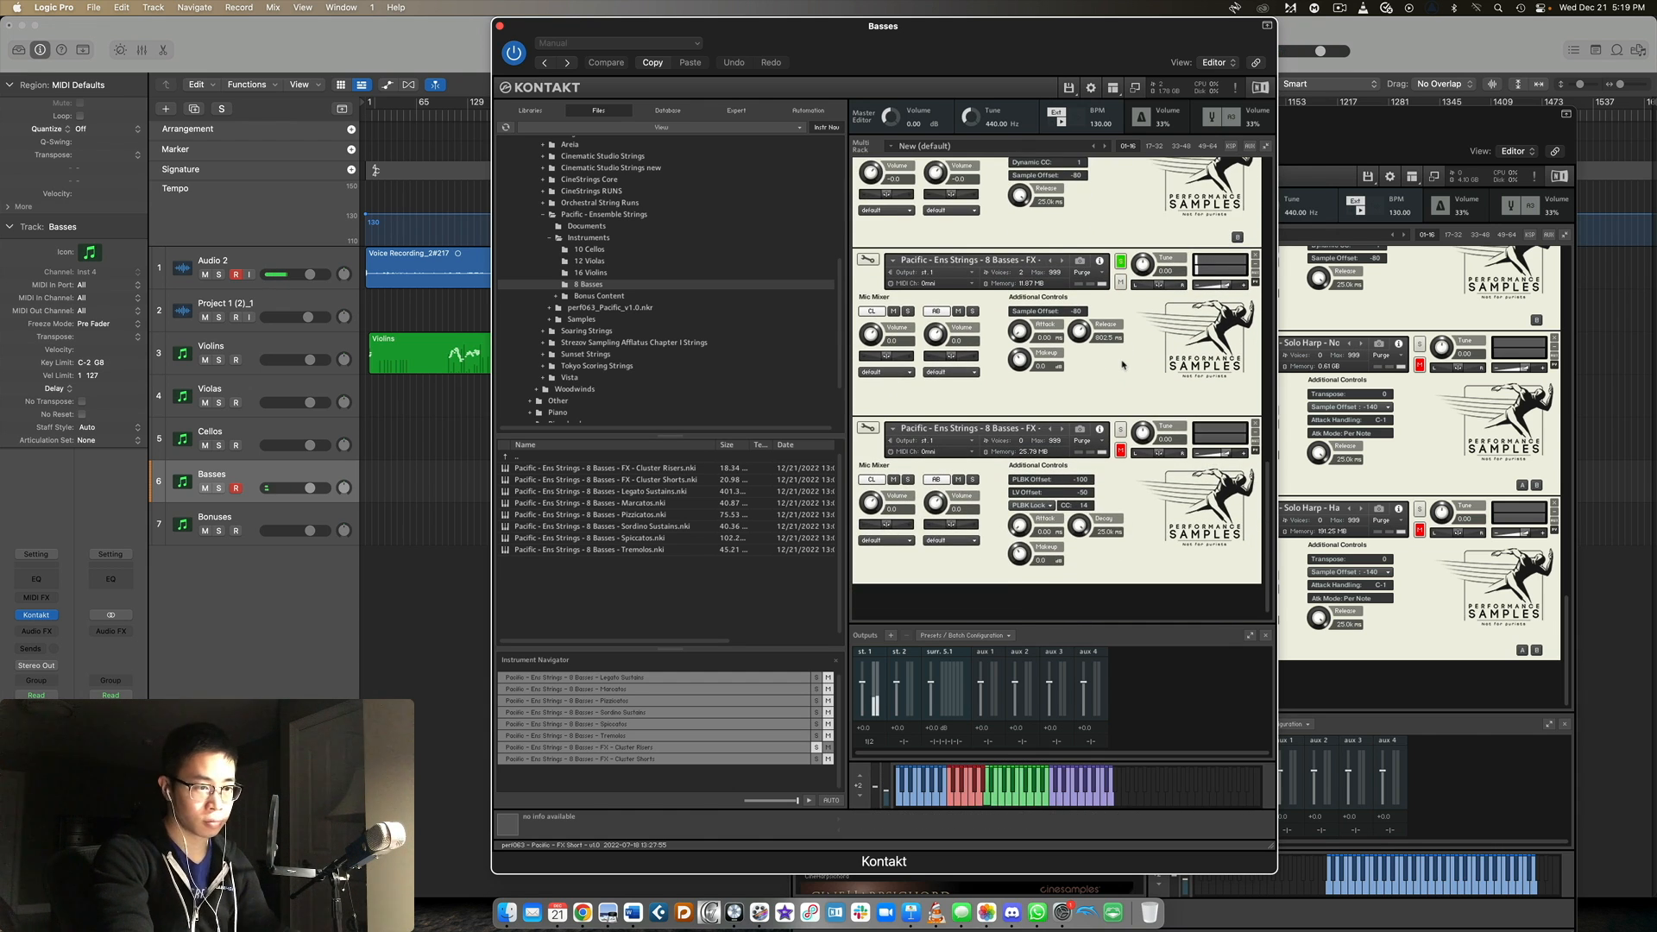
{"action": "left_click_drag", "start_coordinate": [1225, 287], "coordinate": [1221, 289]}
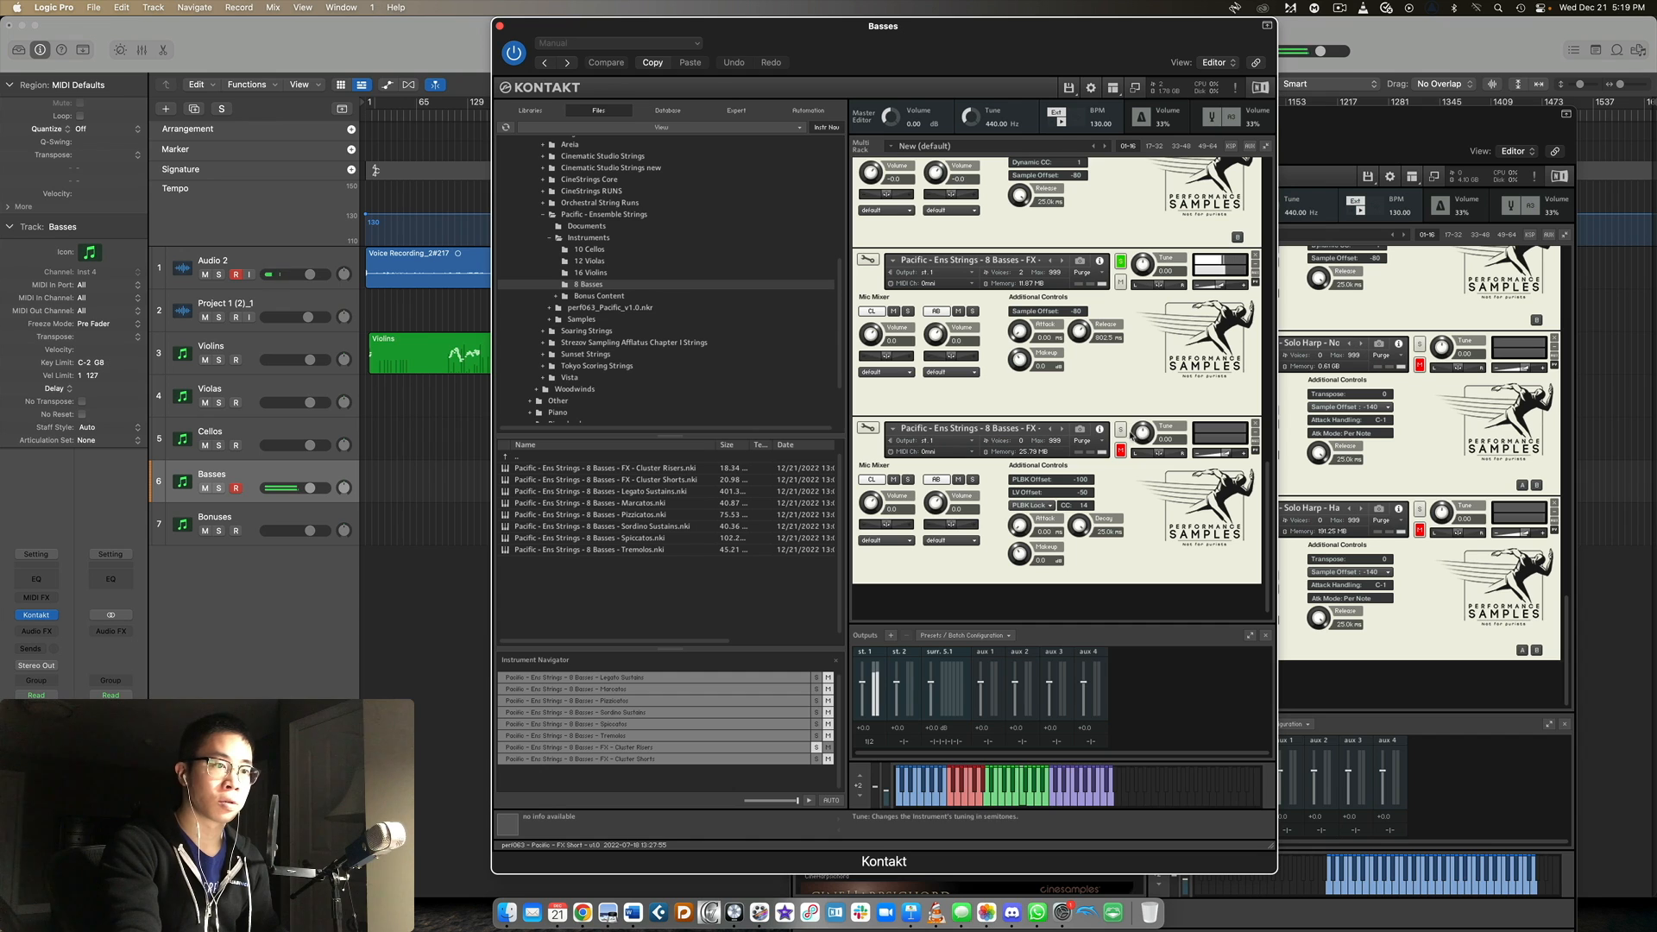
{"action": "left_click", "coordinate": [1121, 430]}
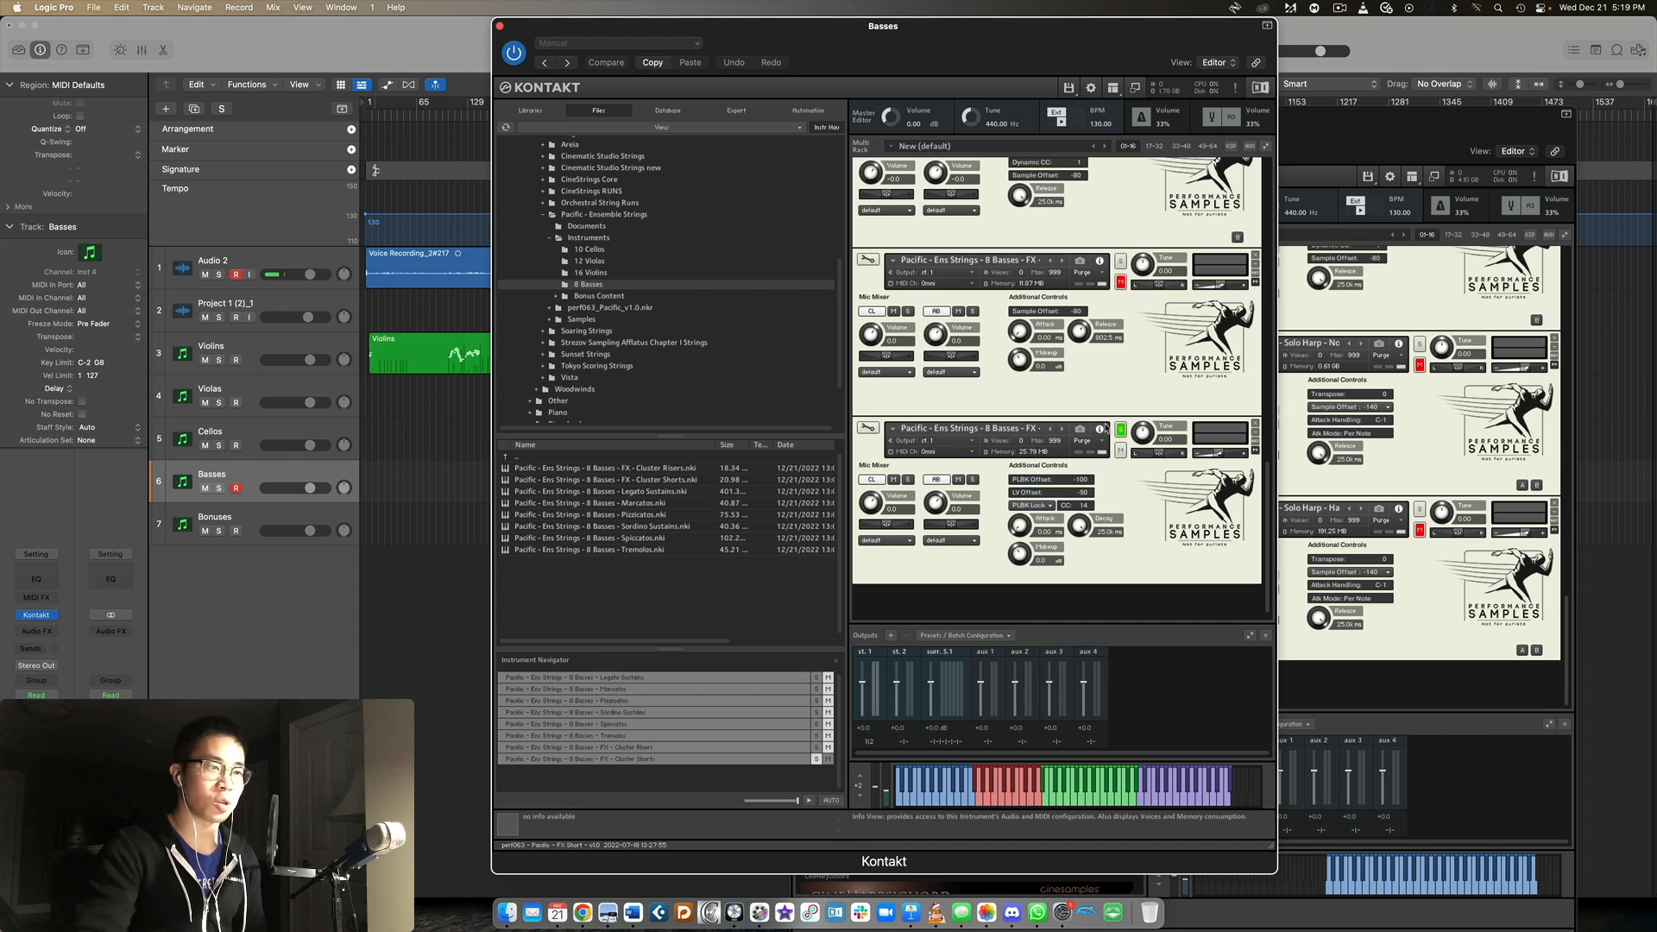
{"action": "scroll", "coordinate": [1159, 432], "scroll_direction": "up", "scroll_amount": 10}
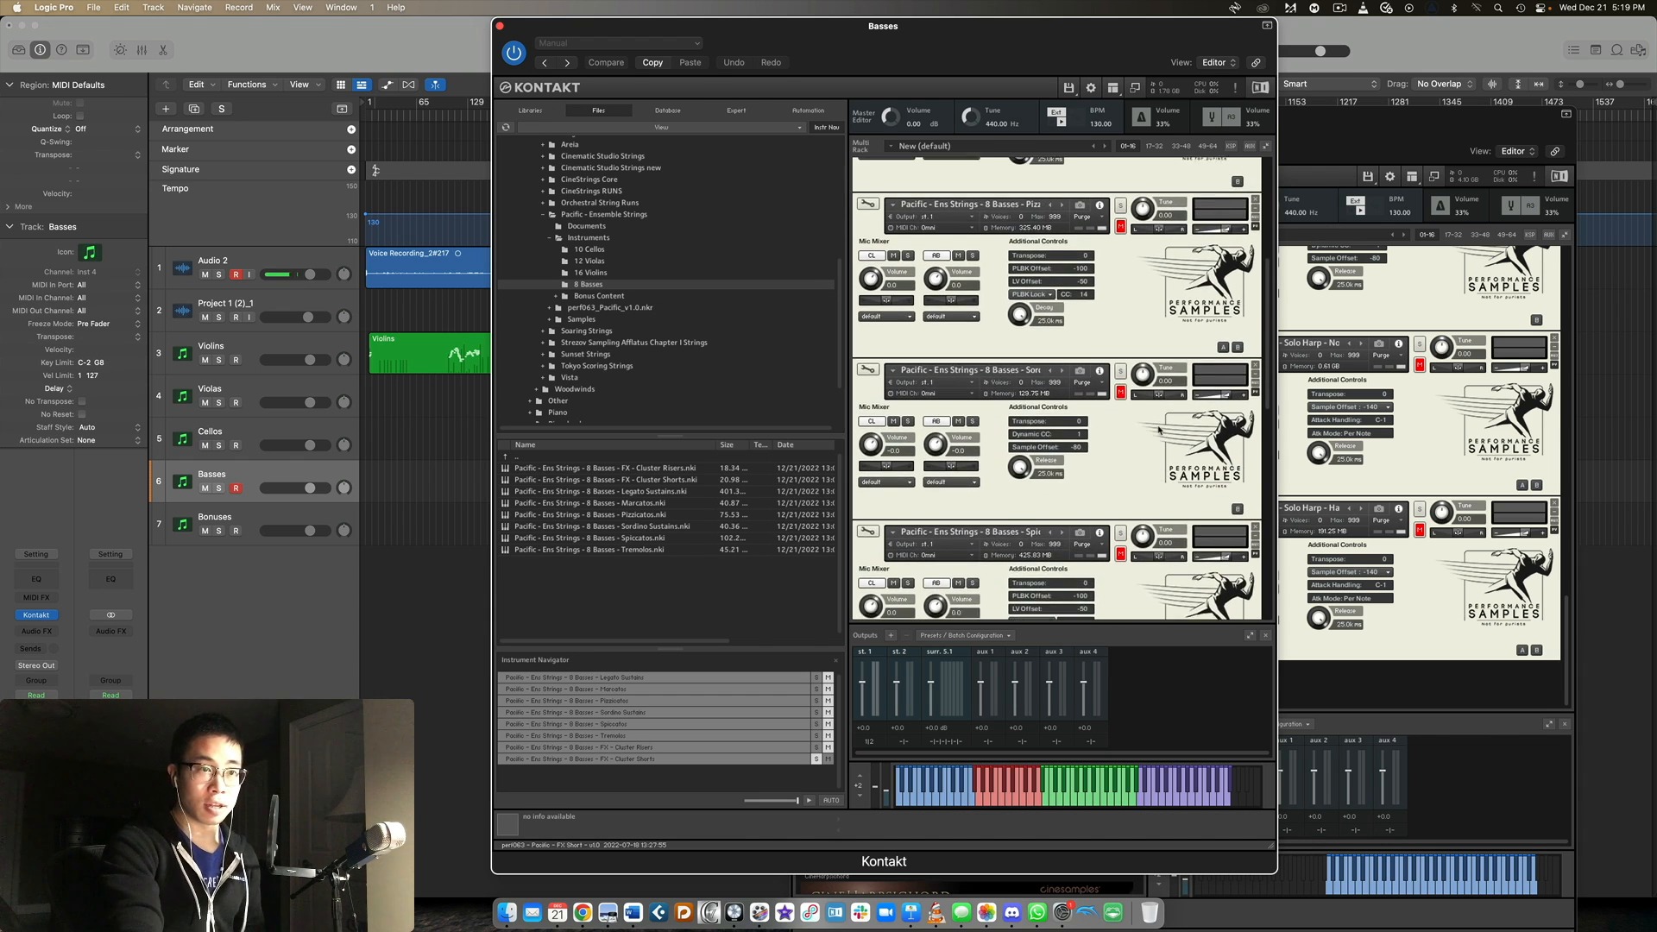
{"action": "scroll", "coordinate": [1159, 432], "scroll_direction": "up", "scroll_amount": 5}
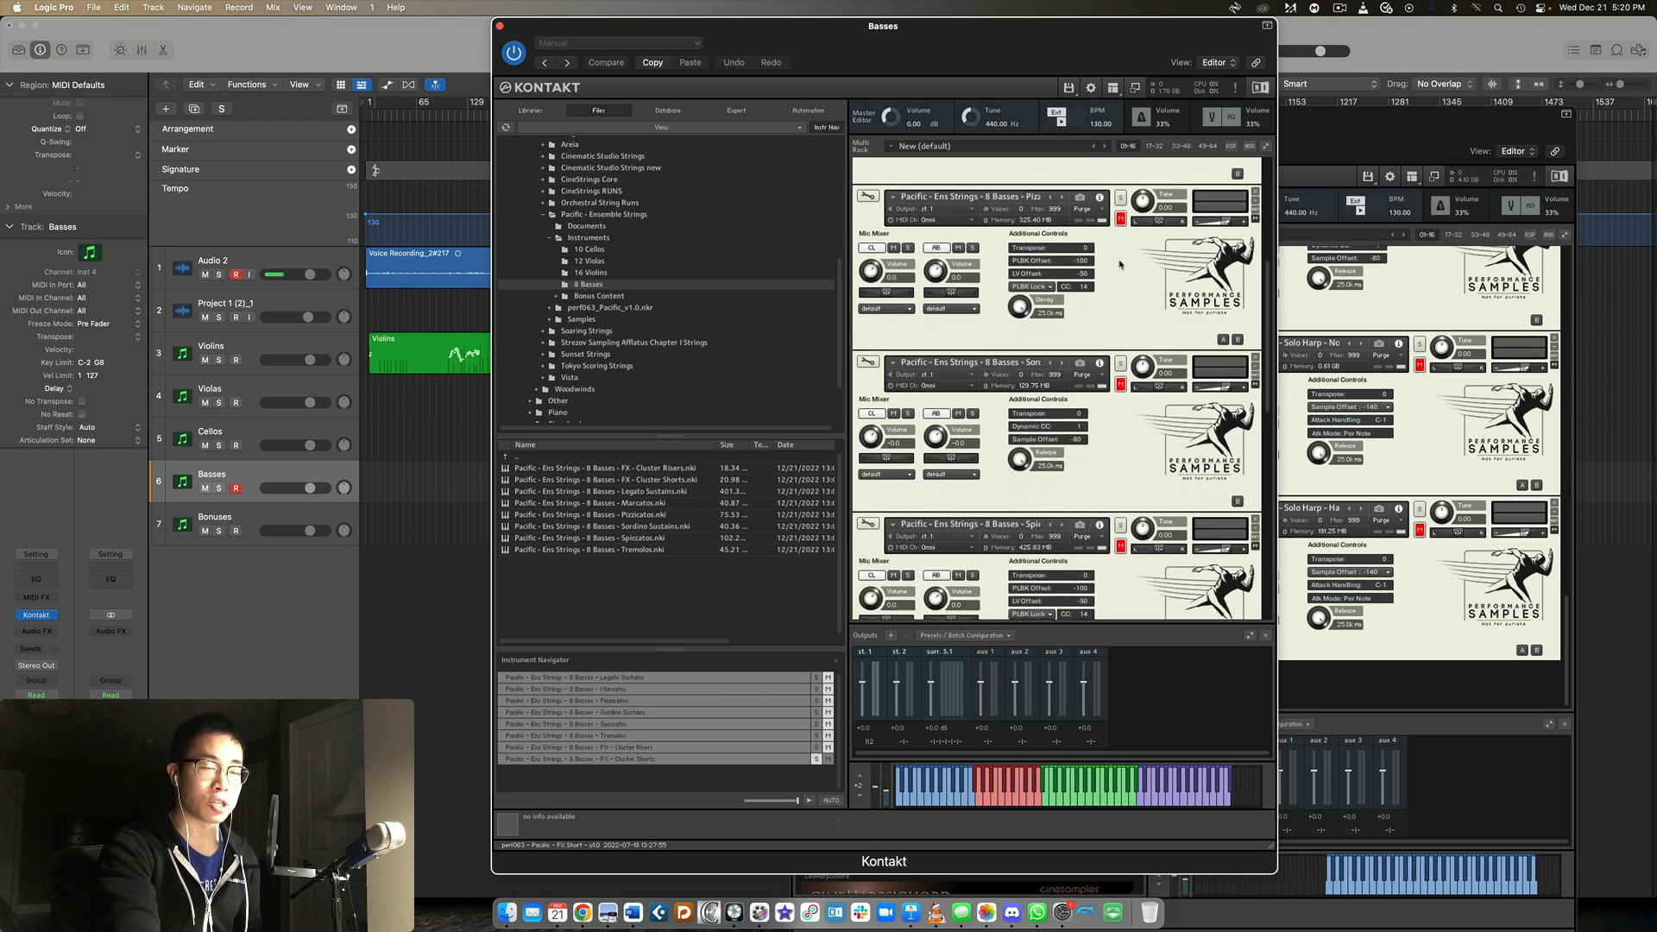
{"action": "scroll", "coordinate": [1131, 255], "scroll_direction": "down", "scroll_amount": 8}
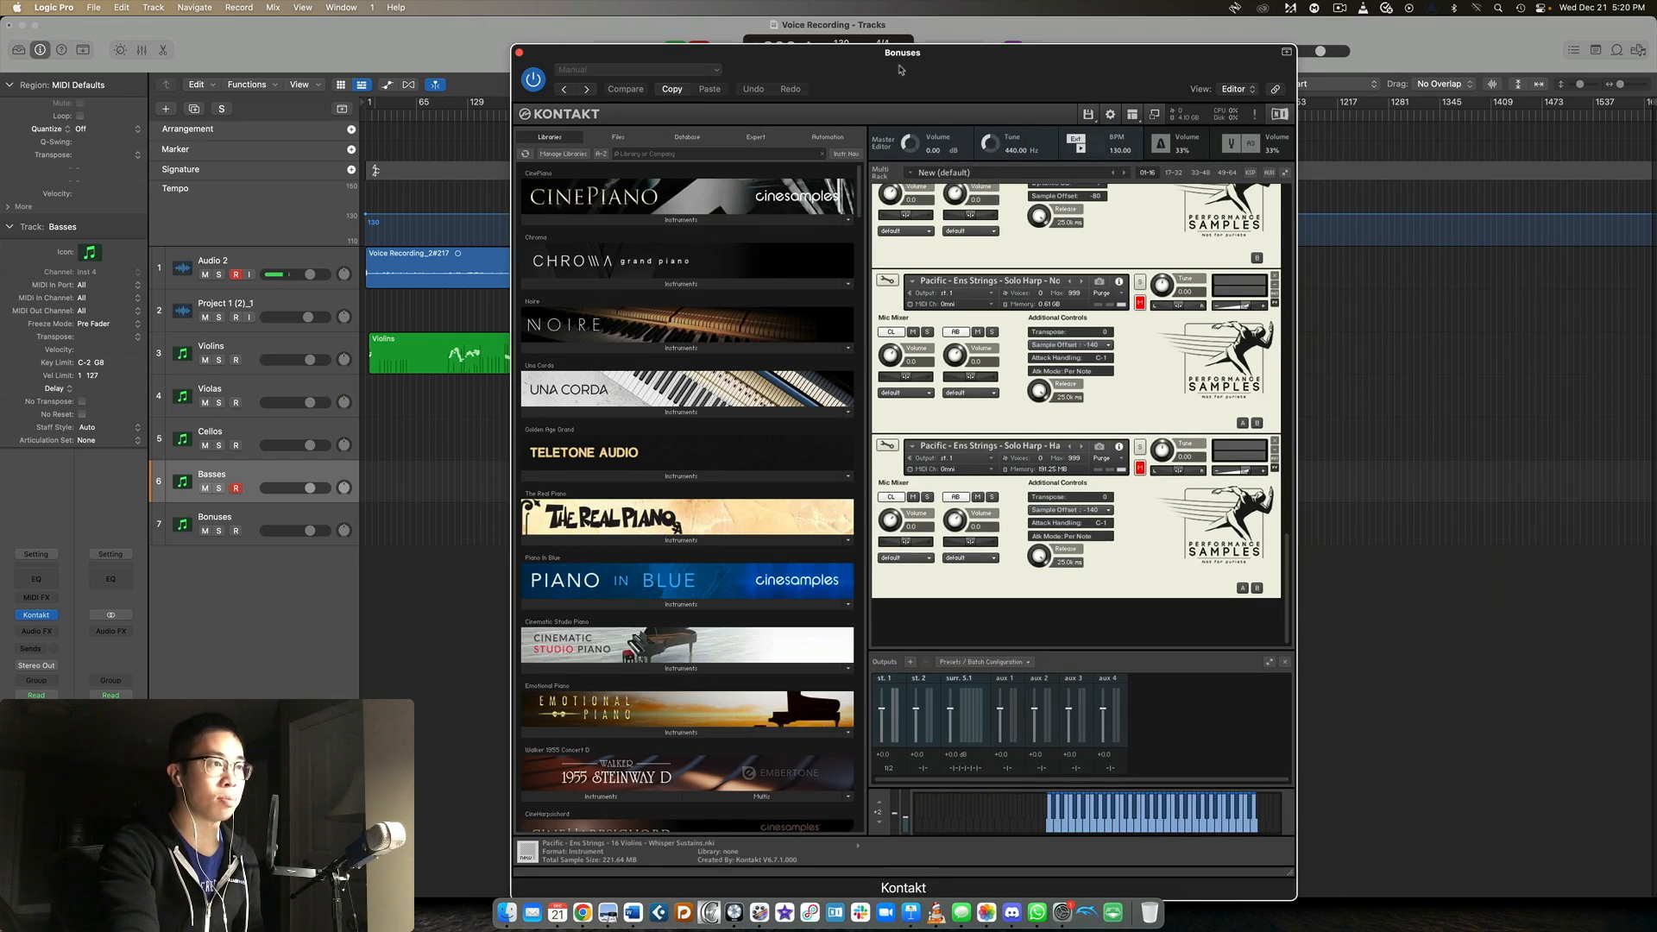
Move the Bonuses Kontakt window into the working position and browse its files to the Bonus Content folder.
{"action": "left_click_drag", "start_coordinate": [900, 69], "coordinate": [829, 14]}
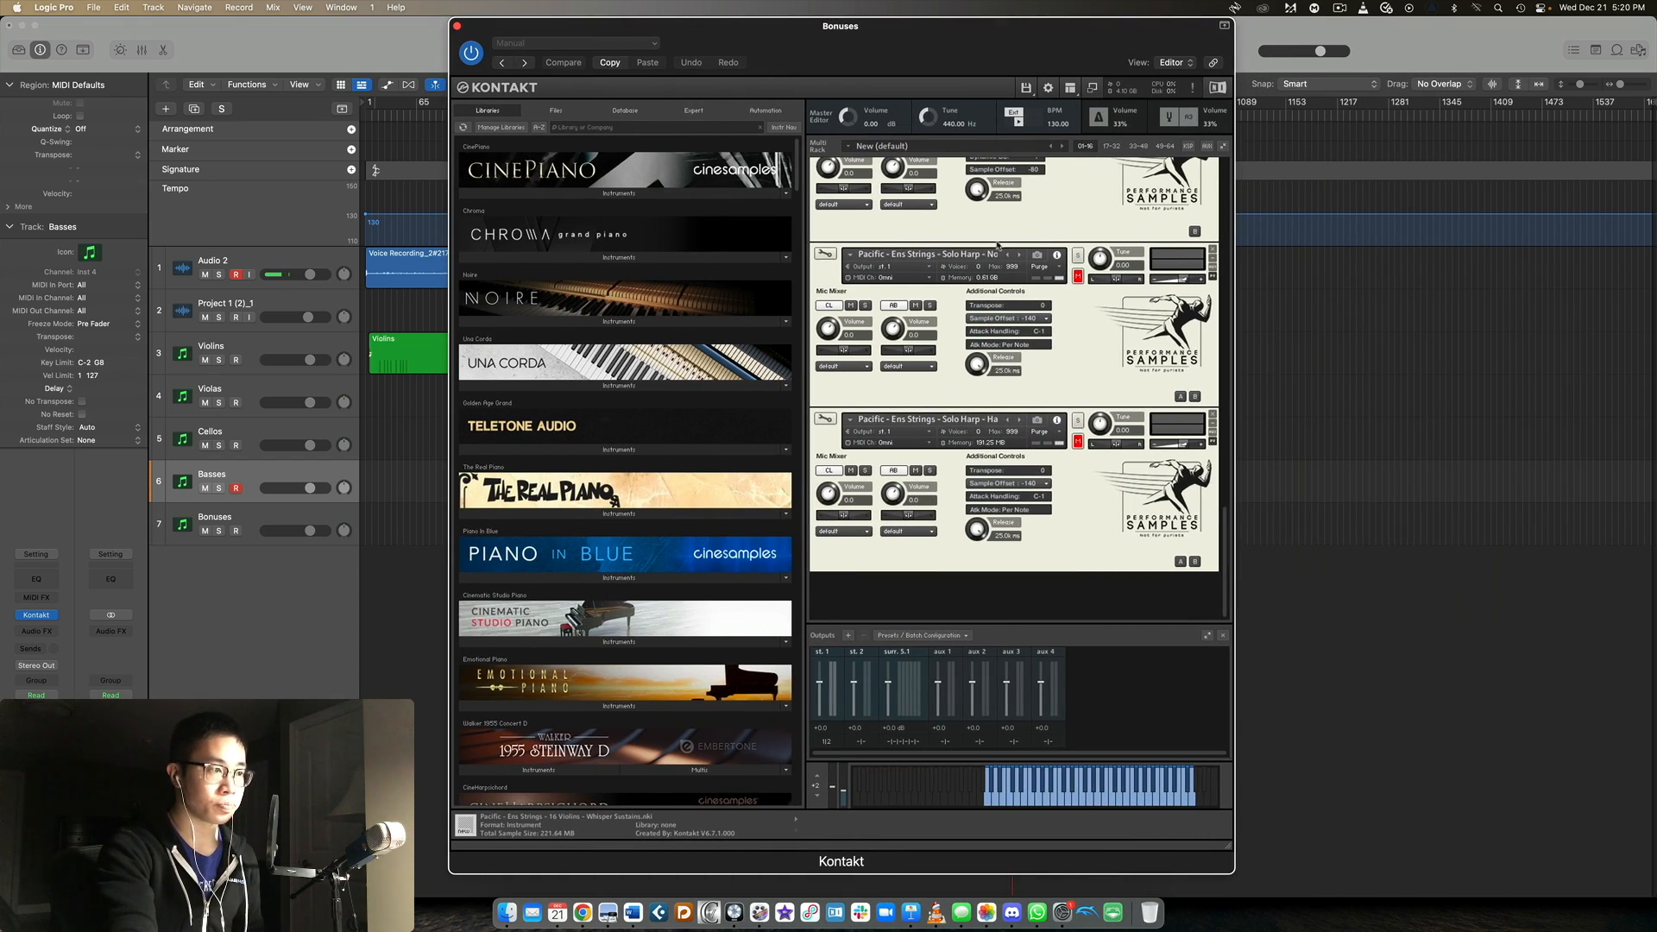
{"action": "scroll", "coordinate": [997, 246], "scroll_direction": "up", "scroll_amount": 15}
{"action": "left_click", "coordinate": [559, 111]}
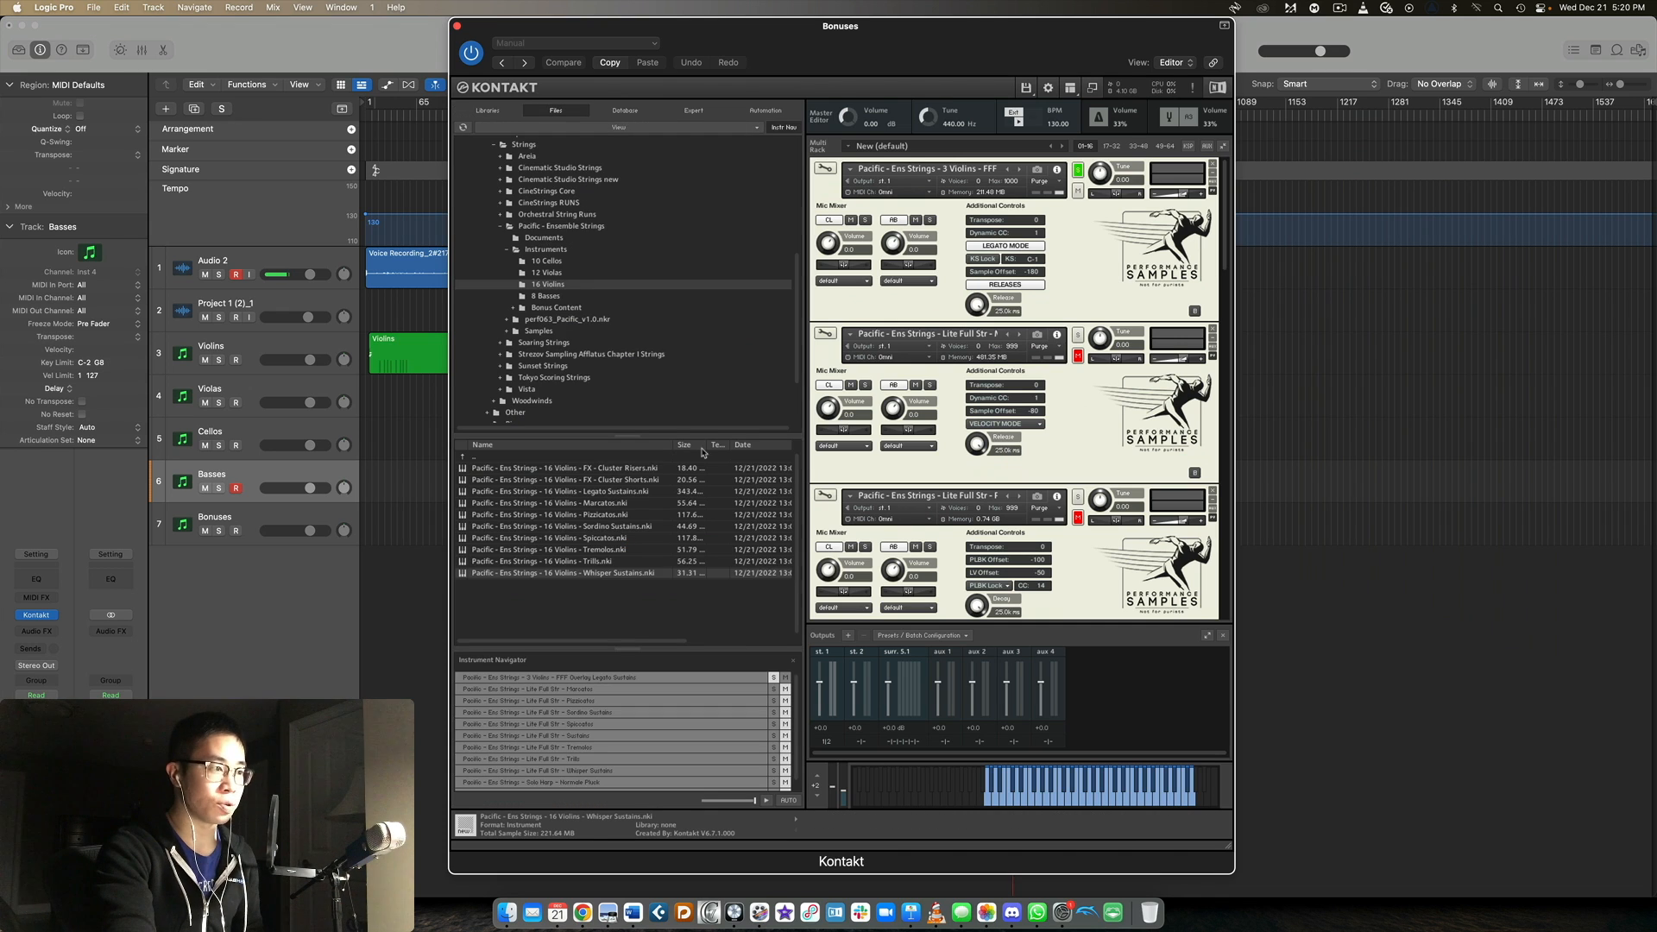
{"action": "double_click", "coordinate": [494, 457]}
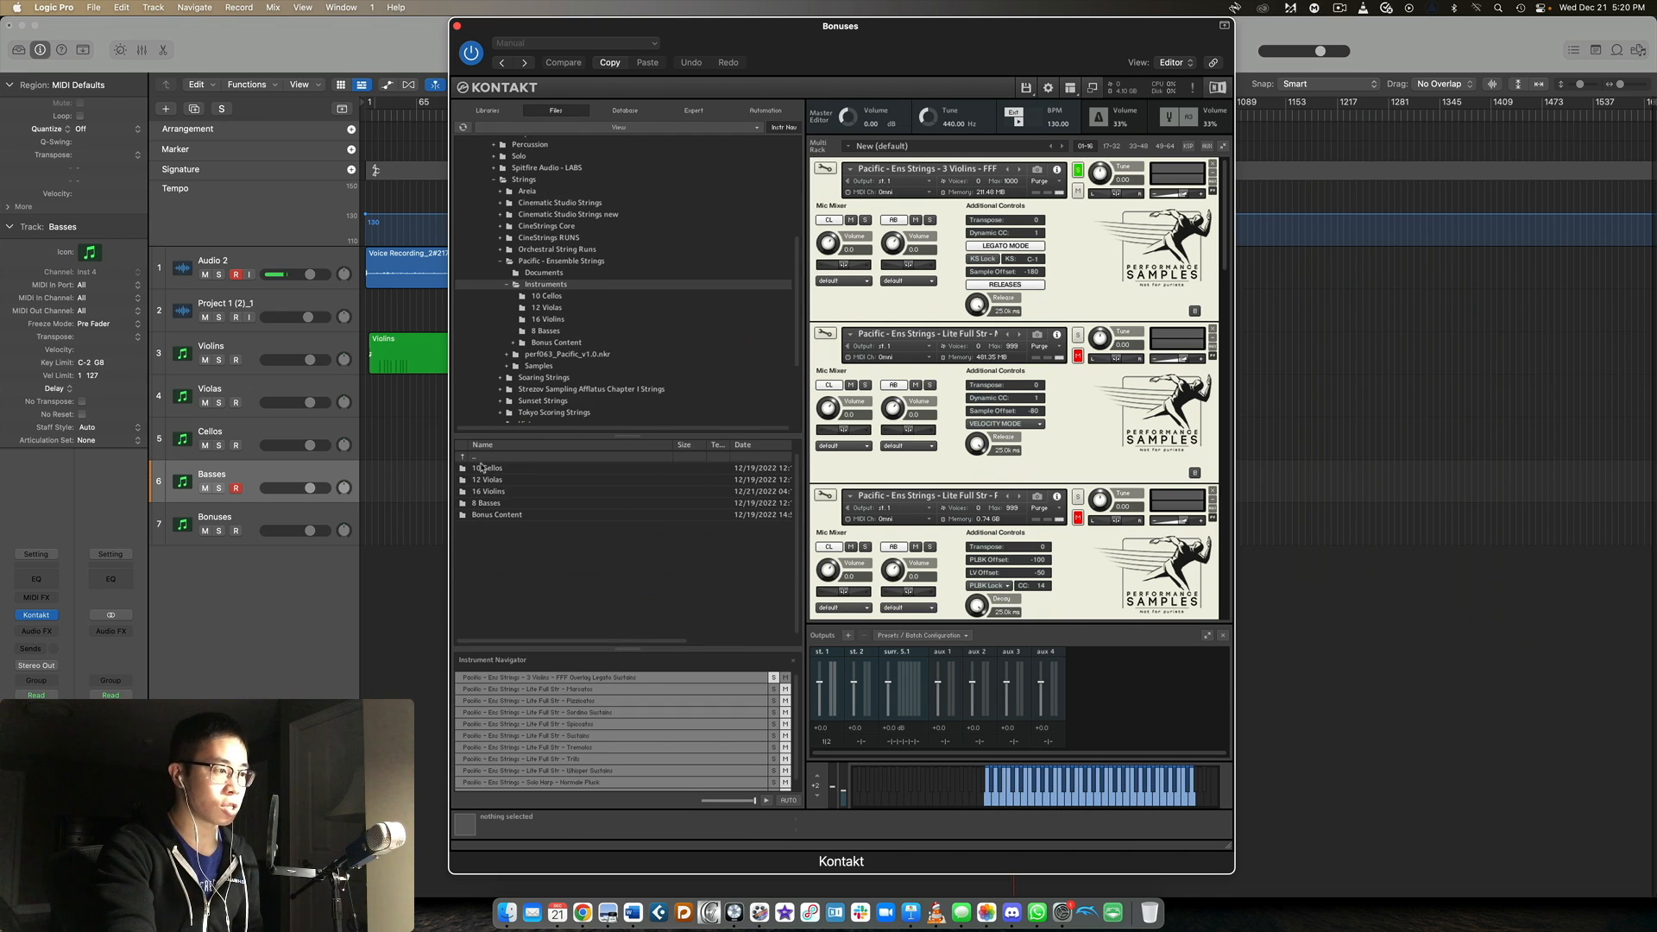
{"action": "double_click", "coordinate": [506, 516]}
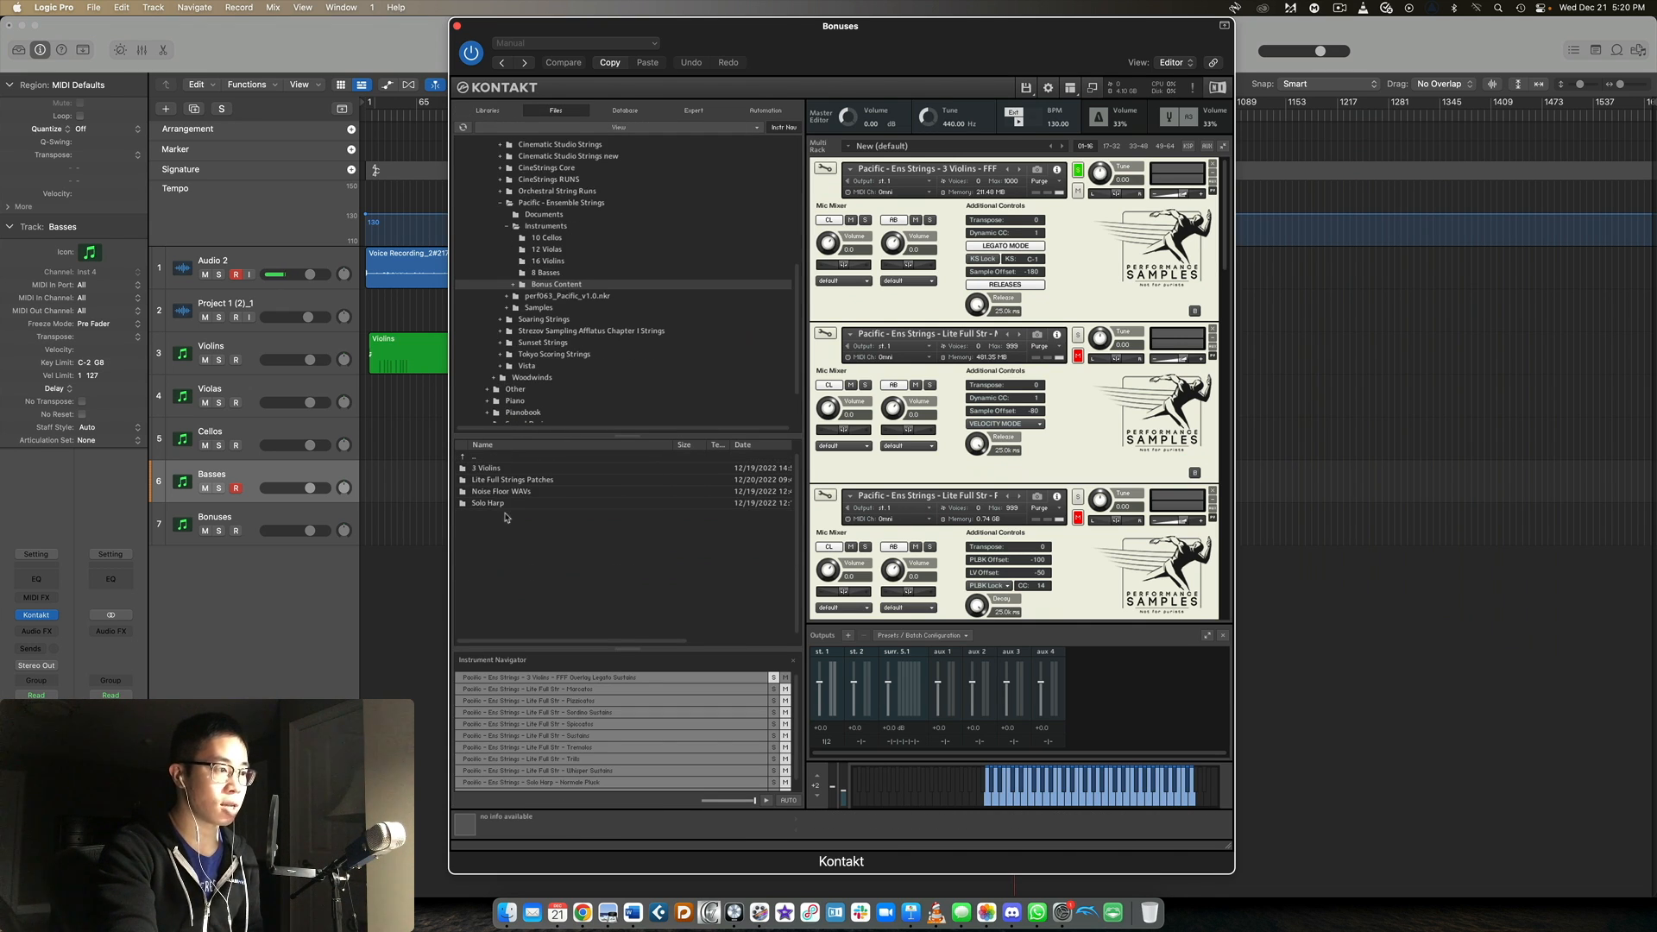
Look through the 3 Violins and Lite Full Strings Patches folders, checking the matching patches in the Bonuses rack.
{"action": "double_click", "coordinate": [502, 471]}
{"action": "double_click", "coordinate": [485, 459]}
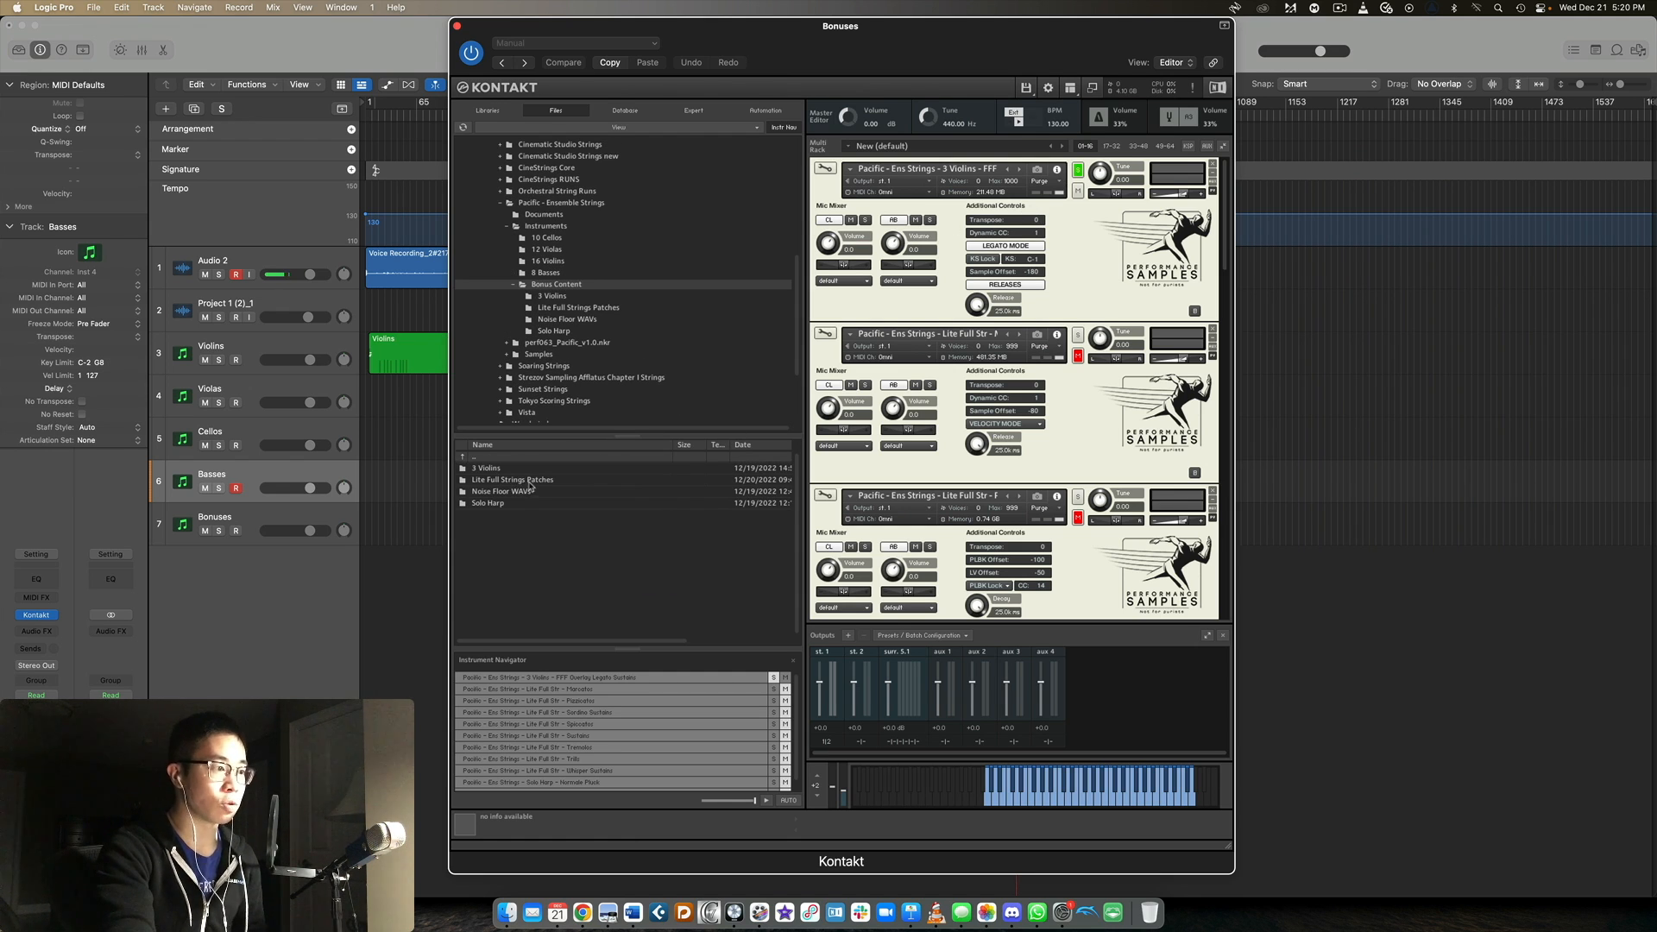
{"action": "double_click", "coordinate": [530, 480]}
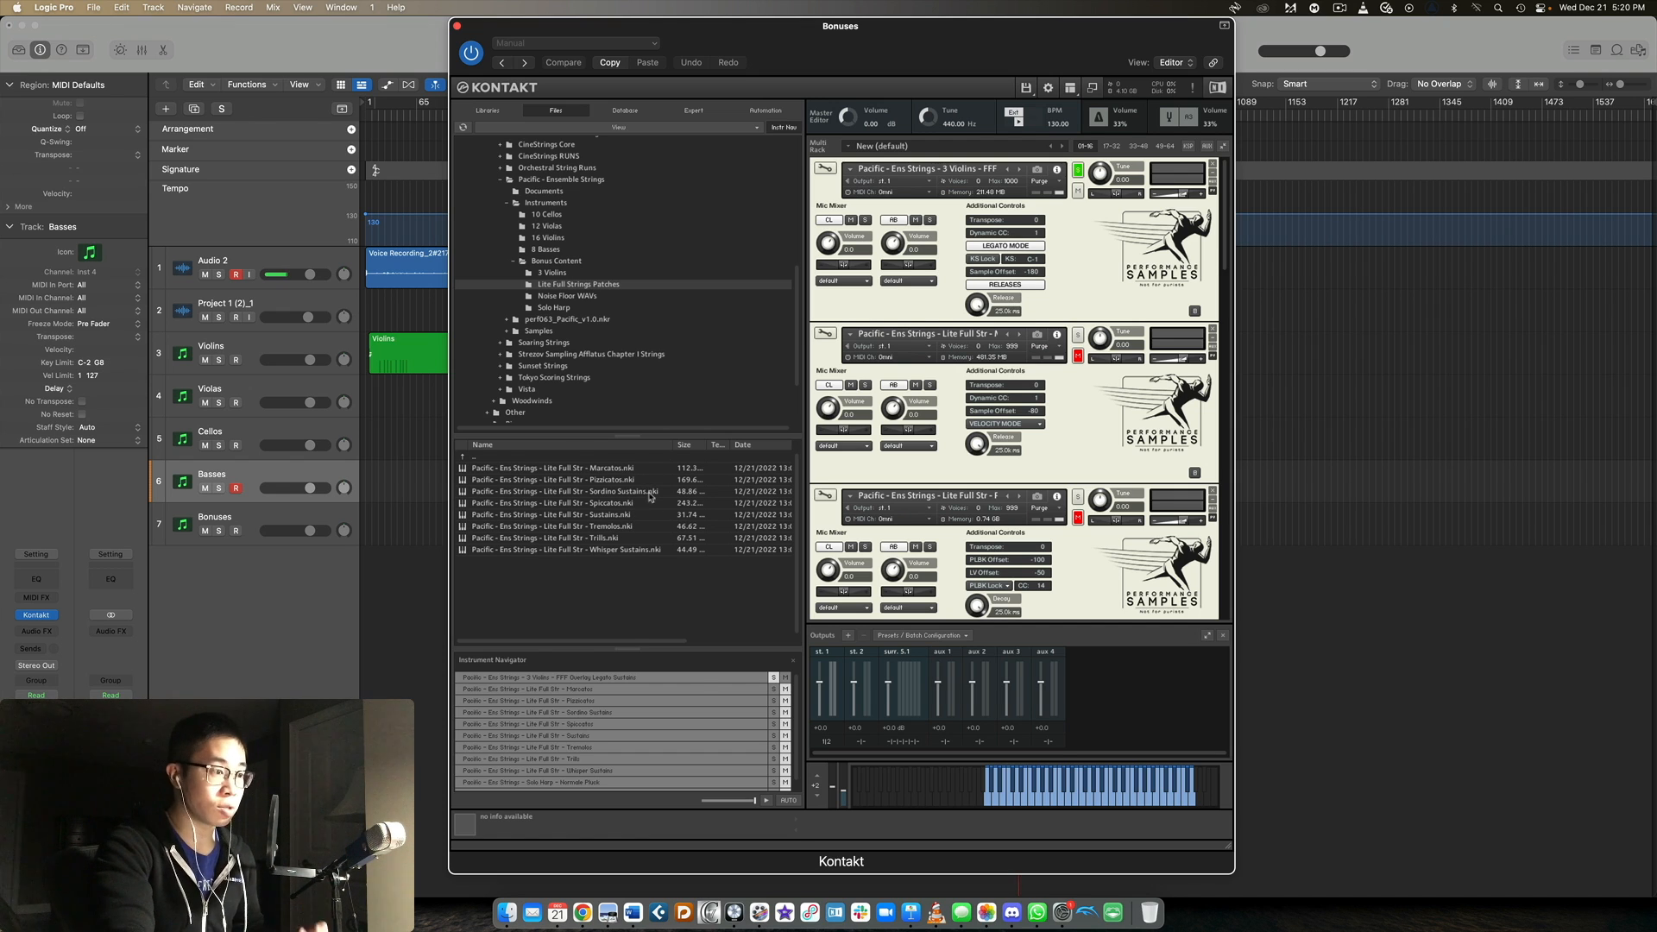
{"action": "scroll", "coordinate": [919, 364], "scroll_direction": "down", "scroll_amount": 10}
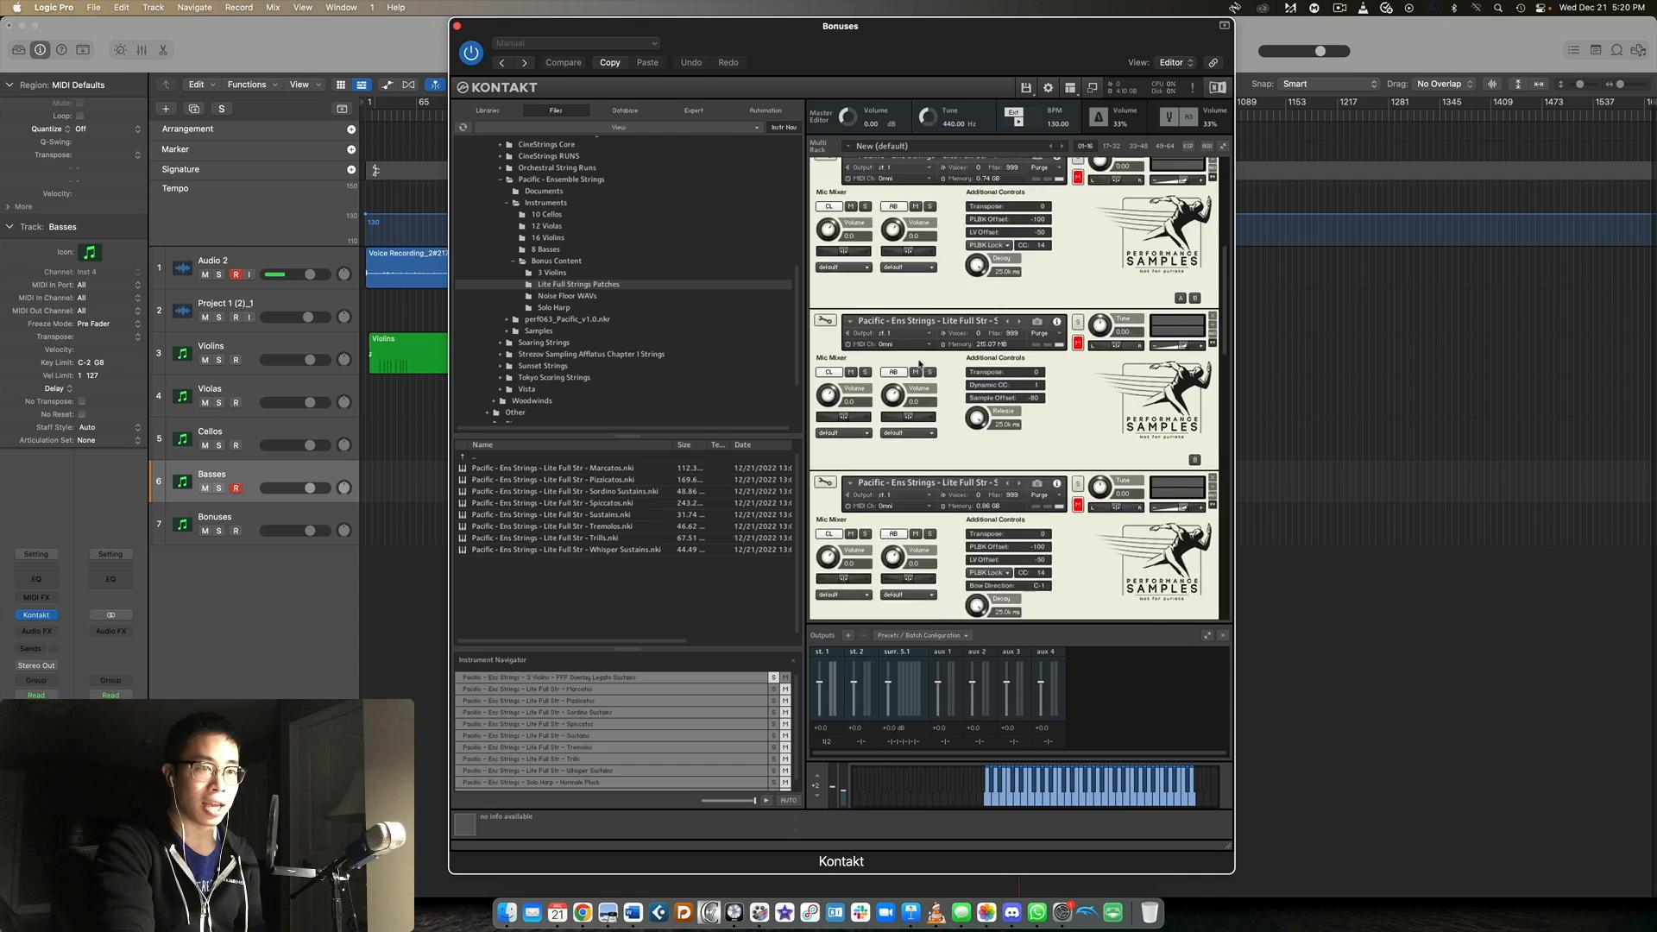
{"action": "scroll", "coordinate": [920, 364], "scroll_direction": "down", "scroll_amount": 5}
{"action": "double_click", "coordinate": [553, 457]}
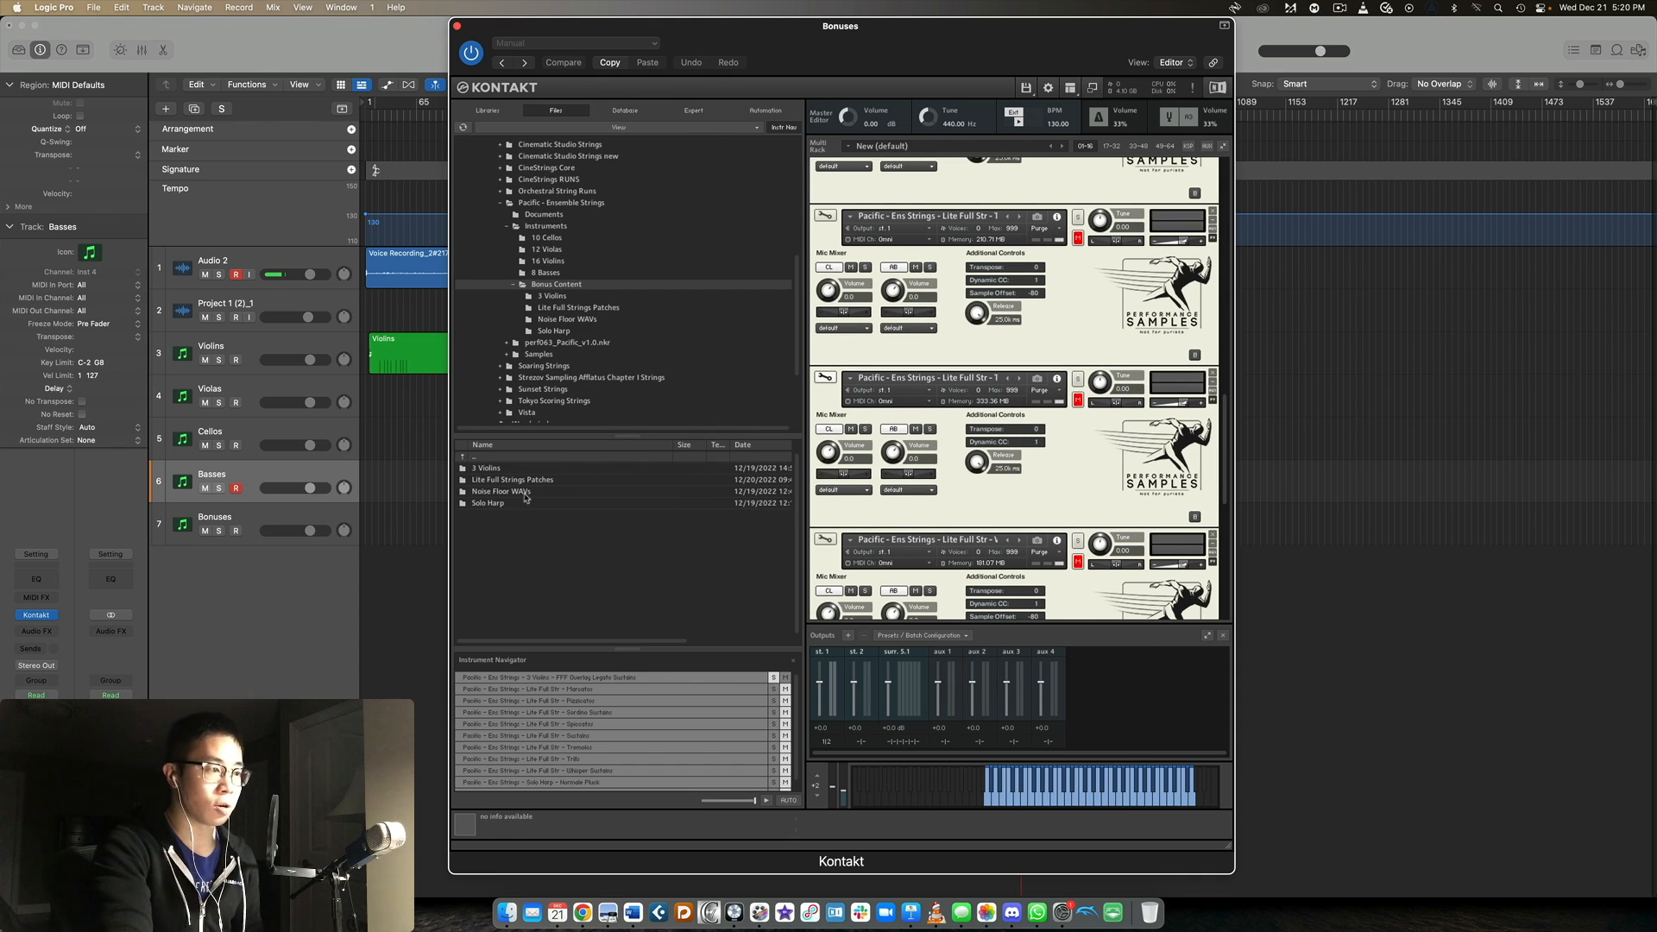
Look through the Solo Harp folder's patches and return to the Bonus Content folder.
{"action": "double_click", "coordinate": [525, 502]}
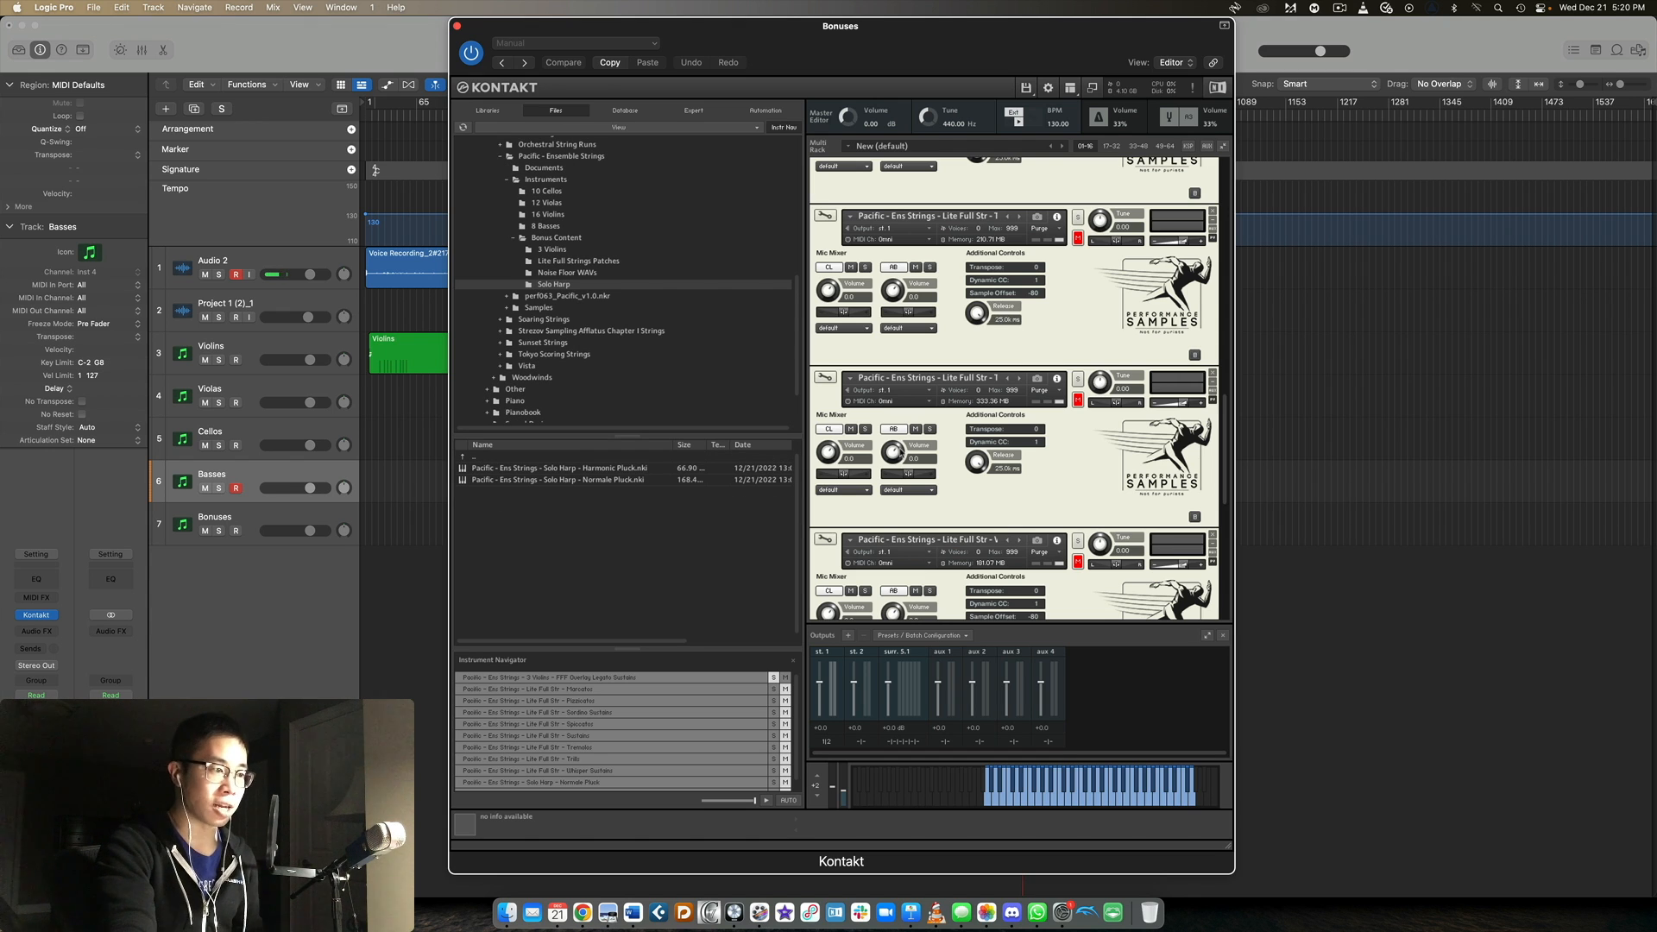
{"action": "scroll", "coordinate": [901, 451], "scroll_direction": "up", "scroll_amount": 4}
{"action": "scroll", "coordinate": [900, 452], "scroll_direction": "up", "scroll_amount": 6}
{"action": "scroll", "coordinate": [900, 451], "scroll_direction": "down", "scroll_amount": 2}
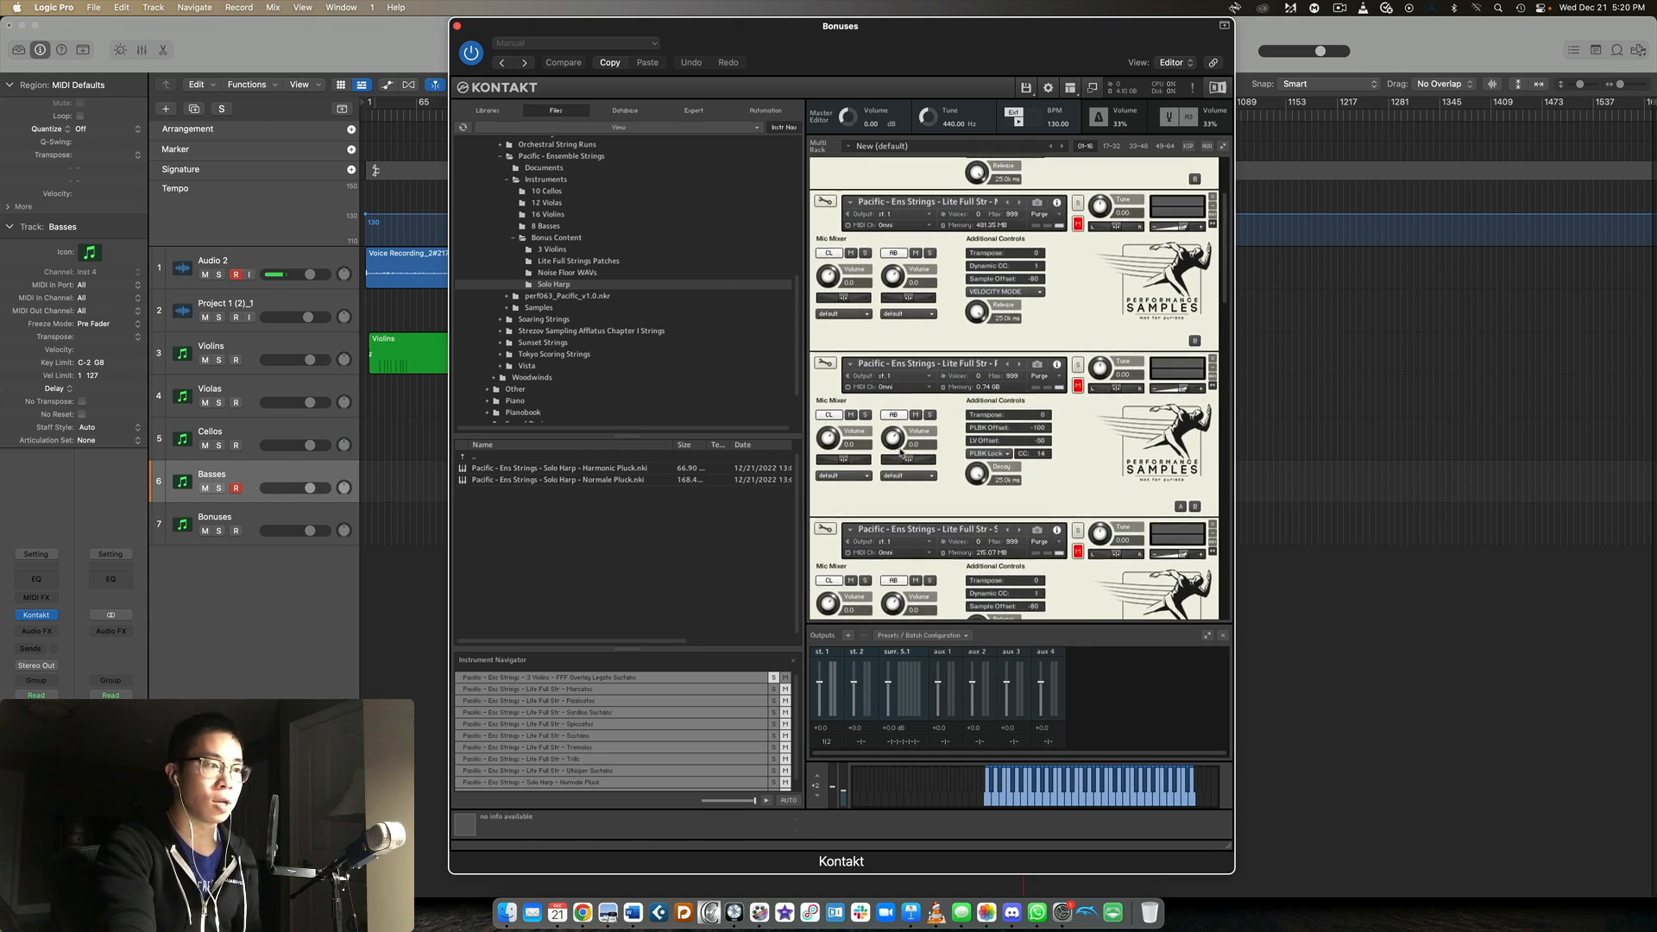
{"action": "double_click", "coordinate": [540, 458]}
{"action": "scroll", "coordinate": [1031, 401], "scroll_direction": "down", "scroll_amount": 3}
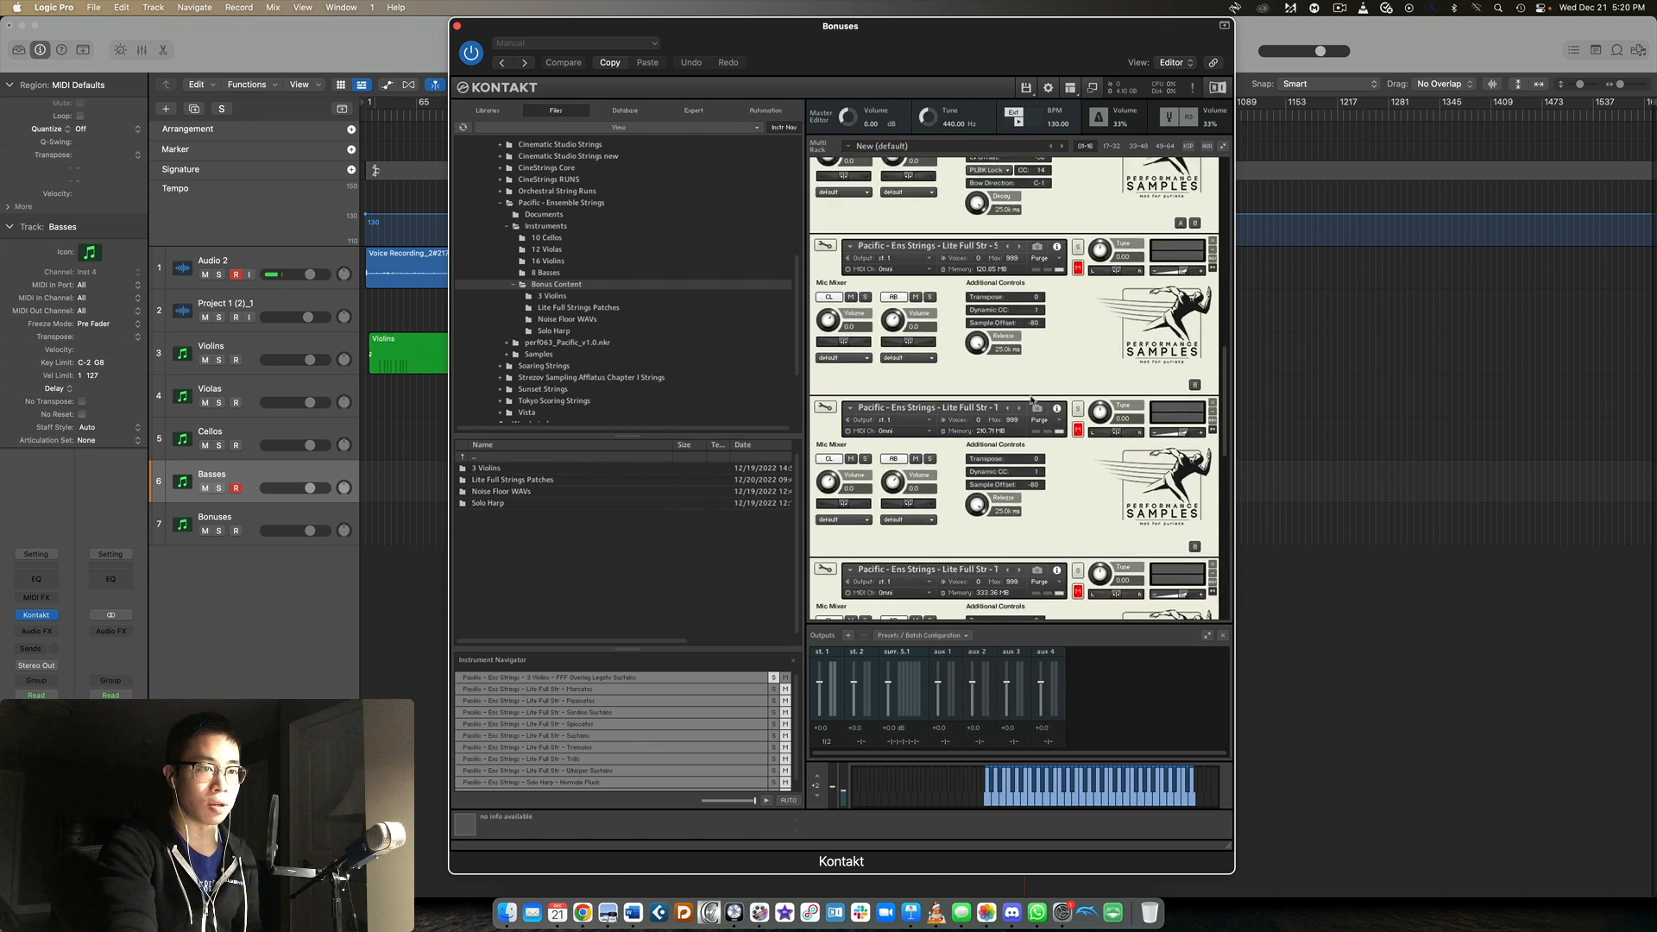
Select the Bonuses track, shift its Kontakt window and browse its files to the Lite Full Strings Patches folder.
{"action": "scroll", "coordinate": [1032, 400], "scroll_direction": "up", "scroll_amount": 5}
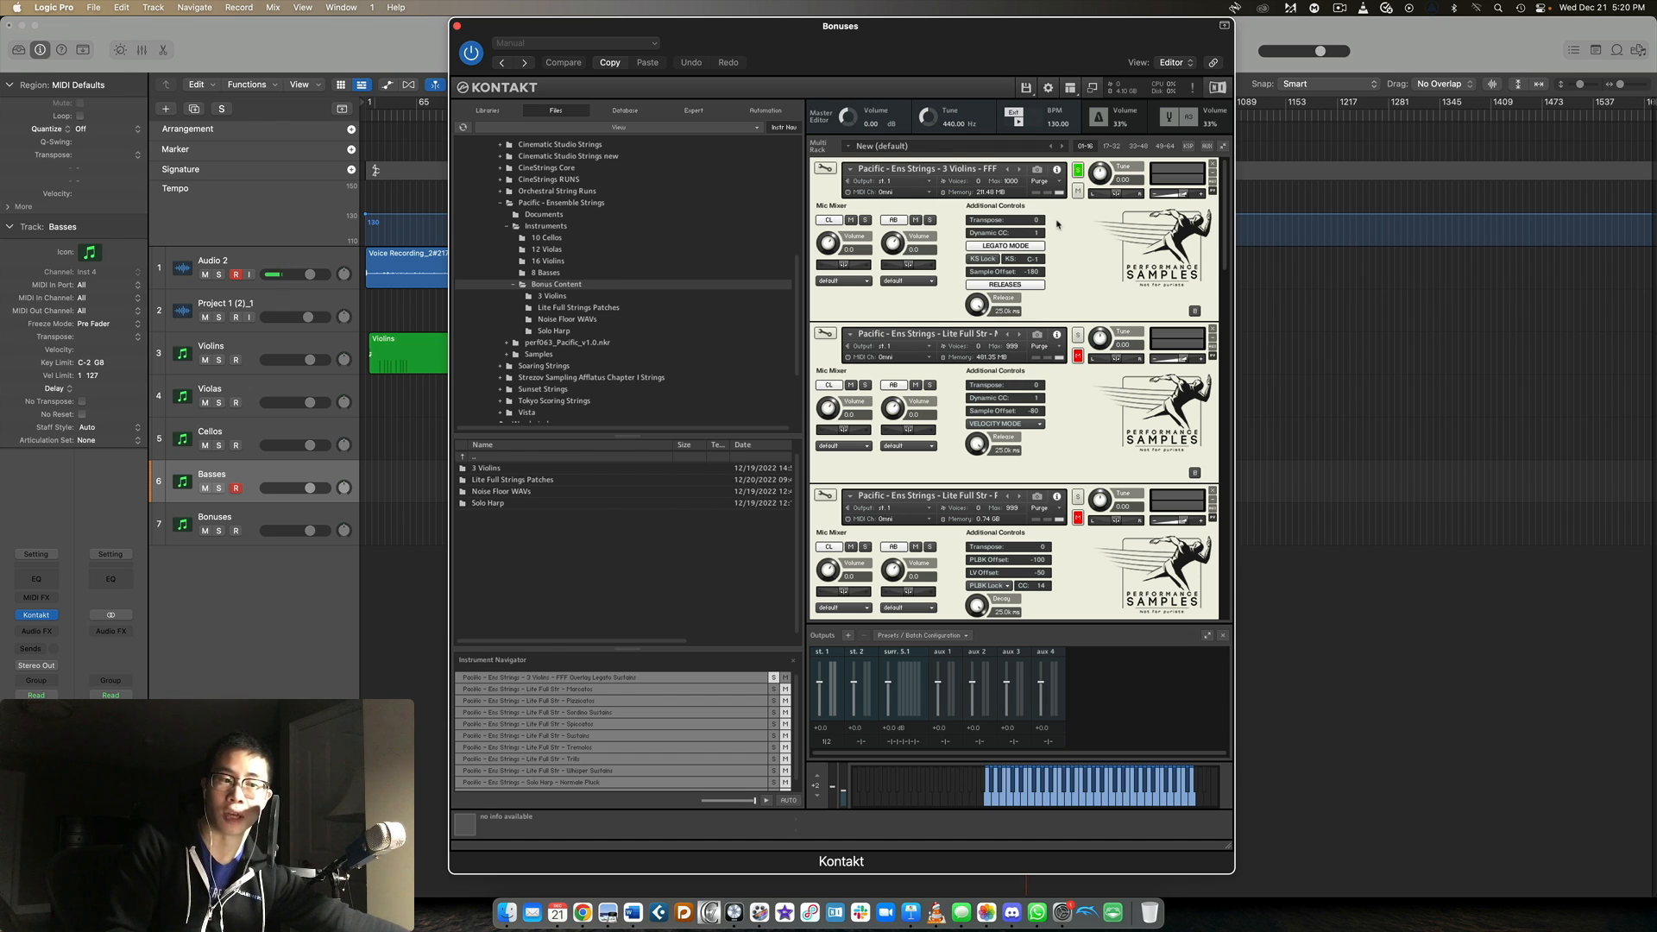
{"action": "left_click", "coordinate": [310, 513]}
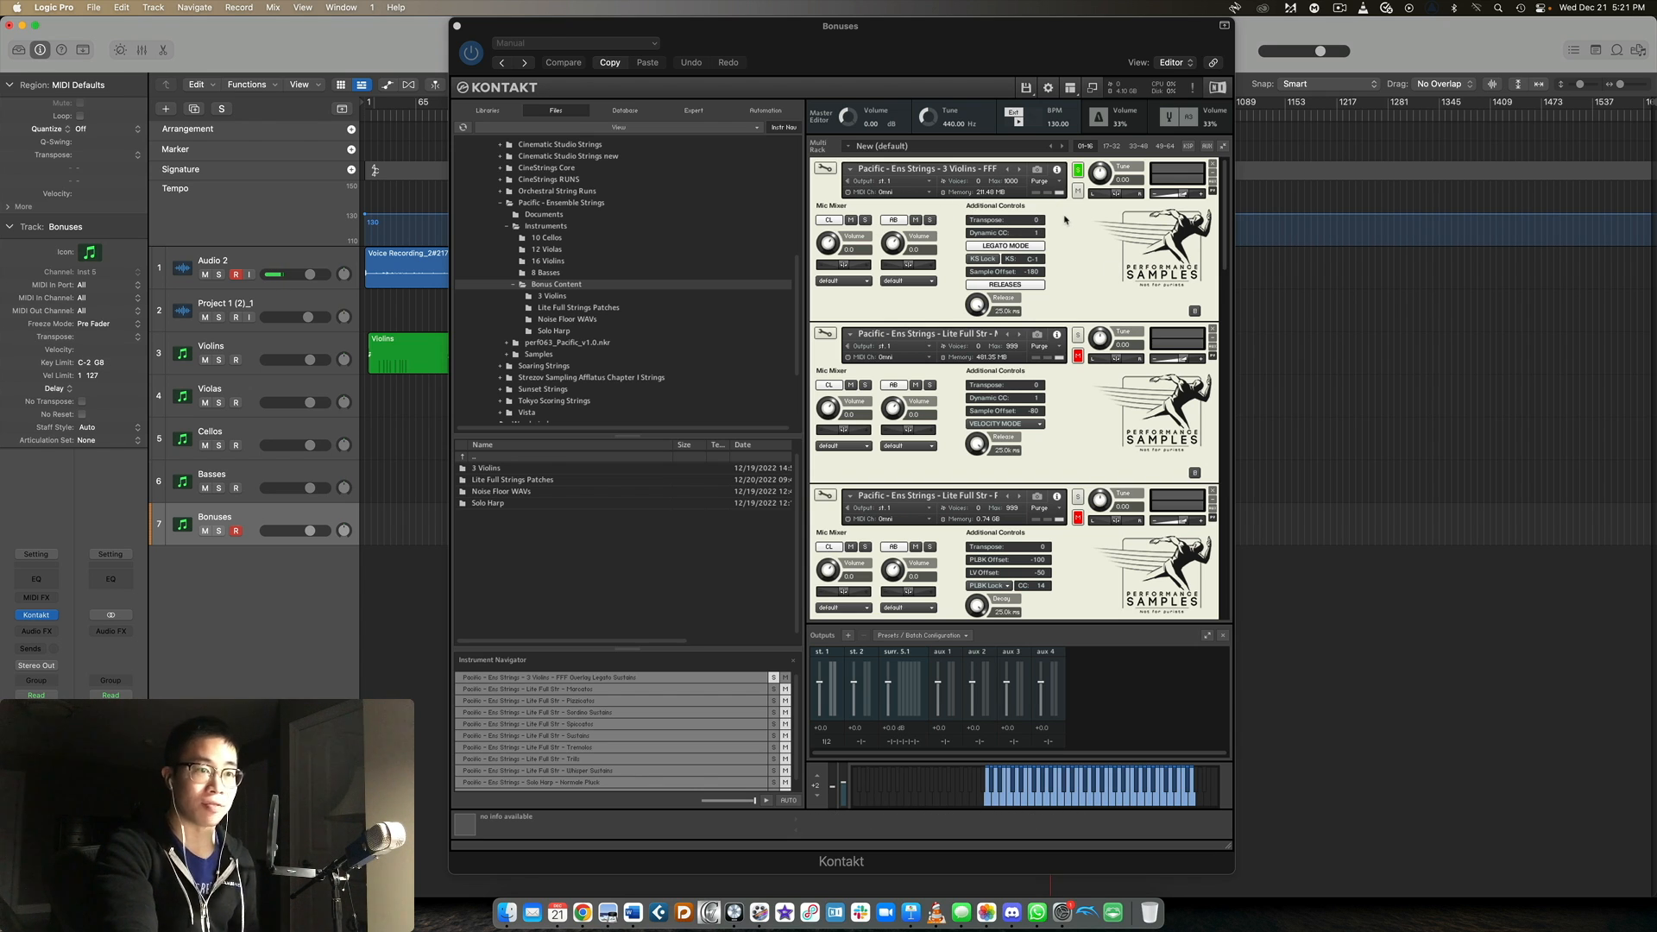
{"action": "scroll", "coordinate": [1065, 220], "scroll_direction": "down", "scroll_amount": 2}
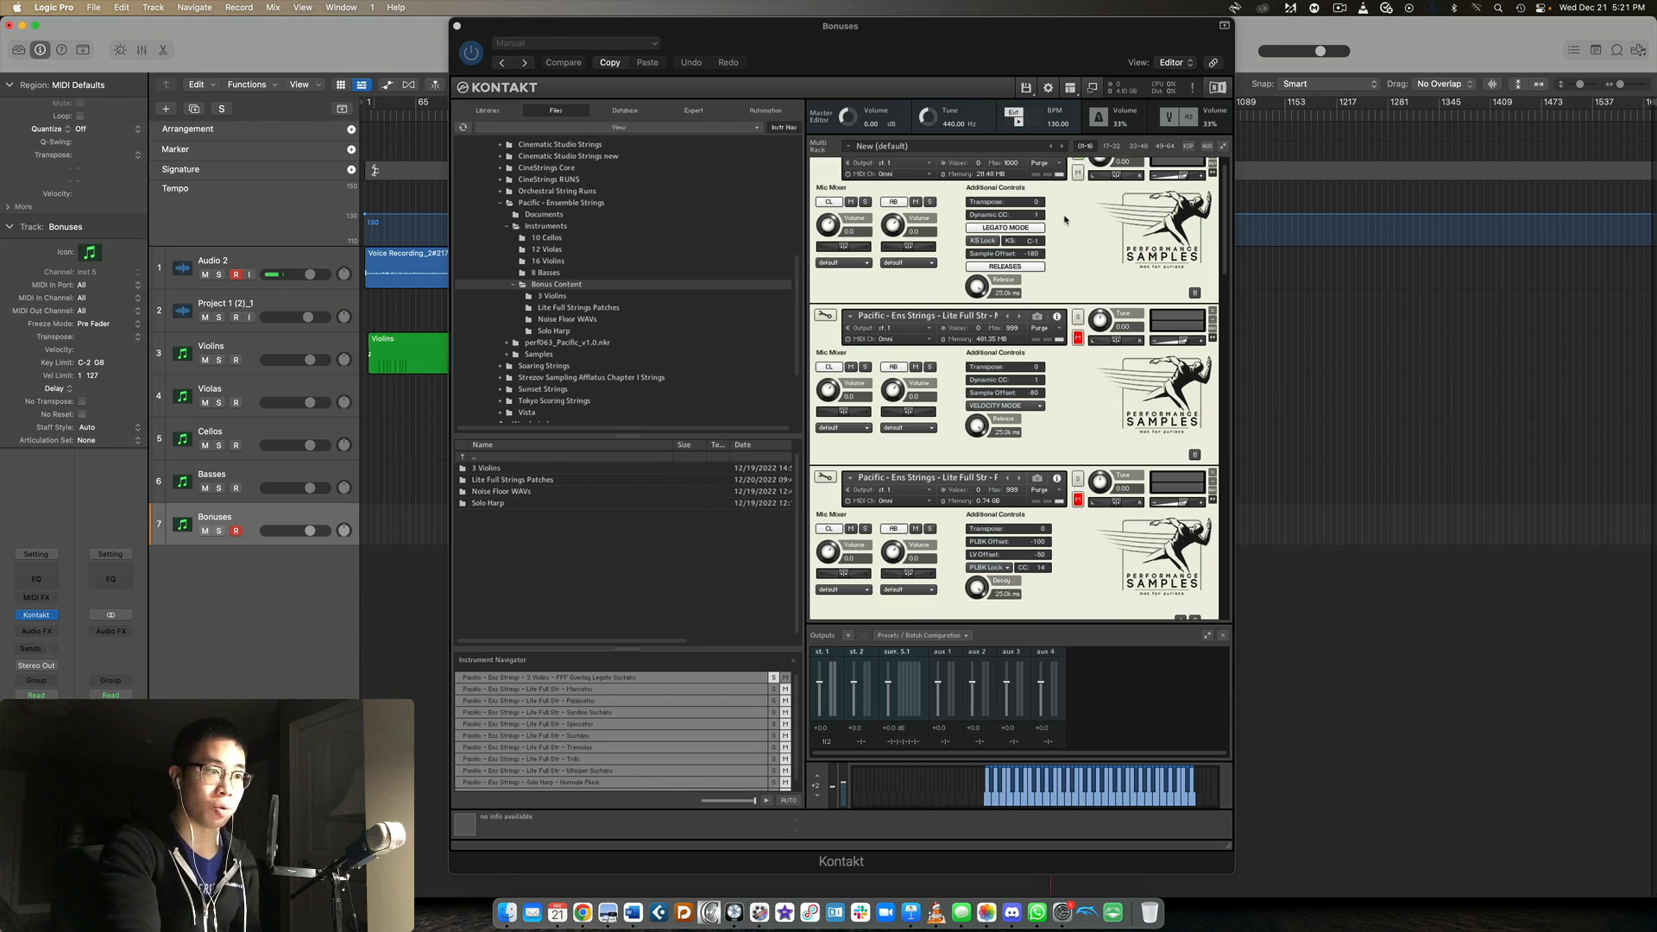
{"action": "double_click", "coordinate": [510, 486]}
{"action": "left_click_drag", "start_coordinate": [835, 42], "coordinate": [776, 42]}
Solo the Lite Full Str - Marcatos patch in the Bonuses rack.
{"action": "scroll", "coordinate": [1048, 332], "scroll_direction": "down", "scroll_amount": 2}
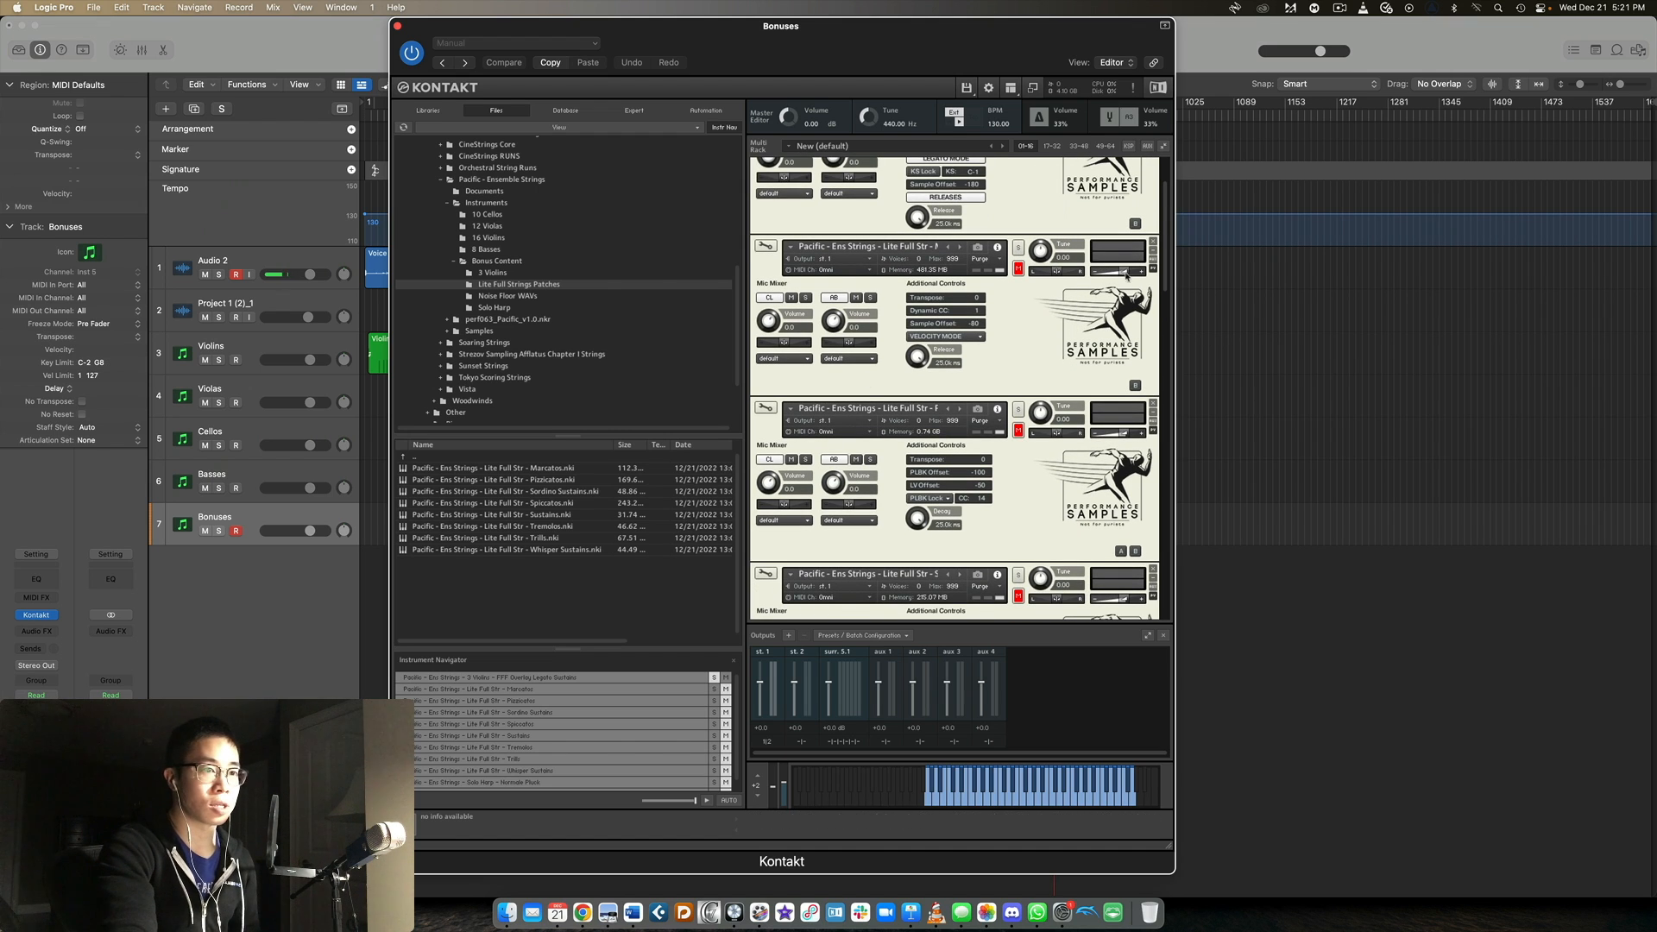
{"action": "scroll", "coordinate": [1124, 341], "scroll_direction": "down", "scroll_amount": 2}
{"action": "scroll", "coordinate": [1124, 341], "scroll_direction": "down", "scroll_amount": 3}
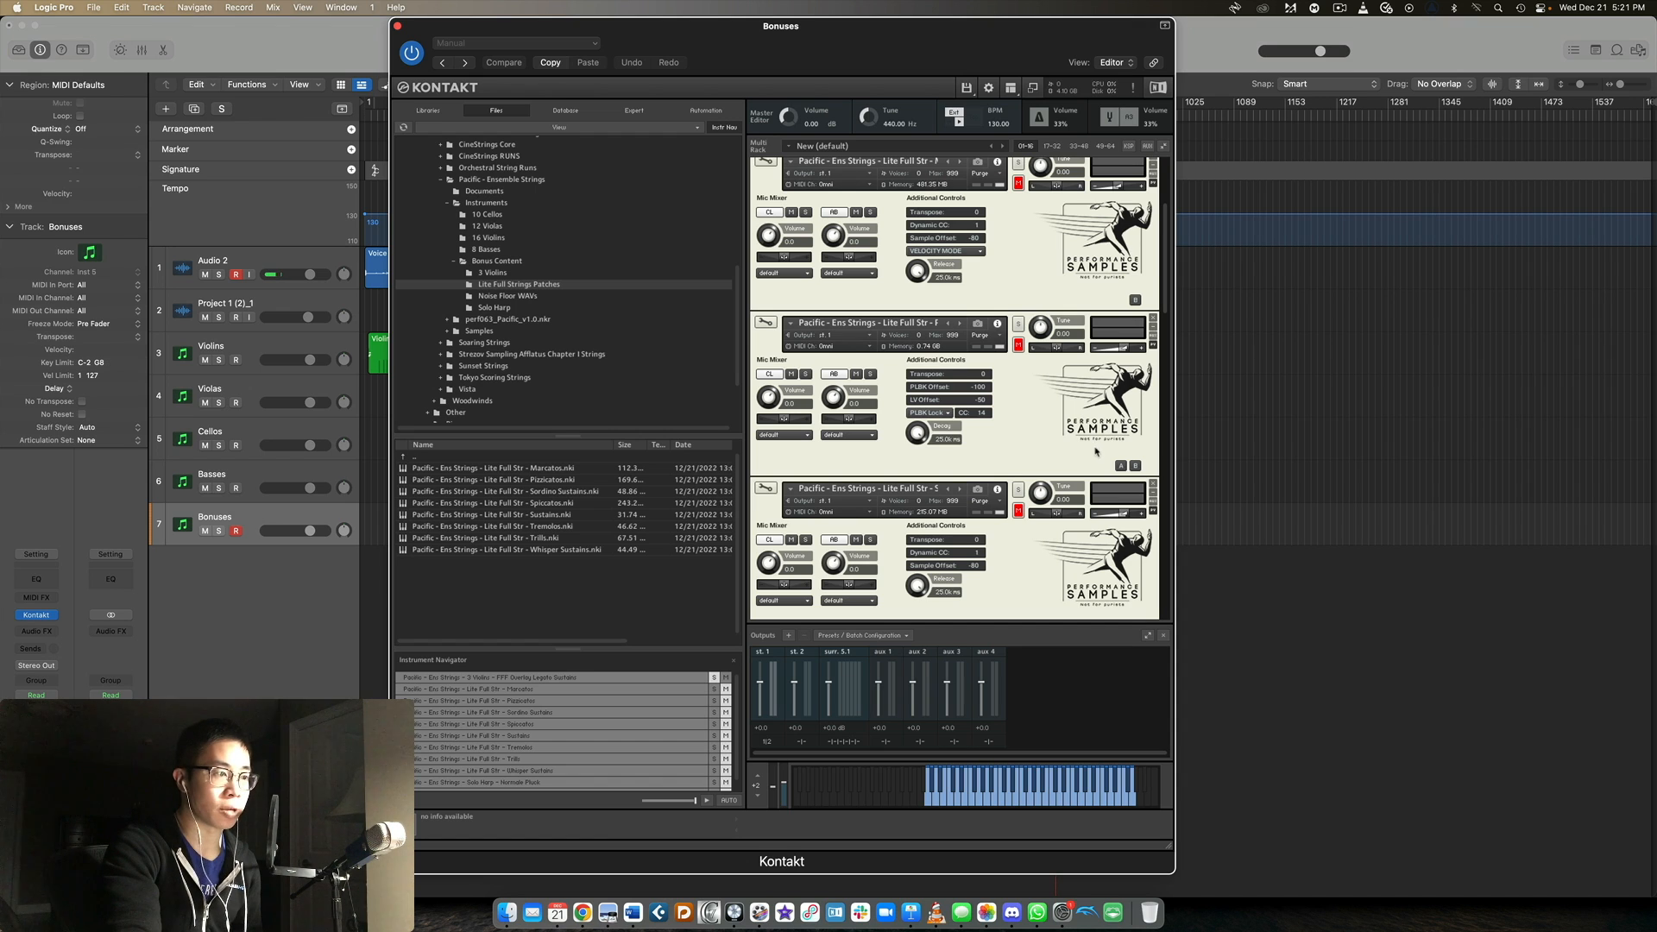
{"action": "scroll", "coordinate": [1091, 449], "scroll_direction": "up", "scroll_amount": 4}
{"action": "scroll", "coordinate": [1090, 448], "scroll_direction": "up", "scroll_amount": 3}
{"action": "left_click", "coordinate": [1019, 335]}
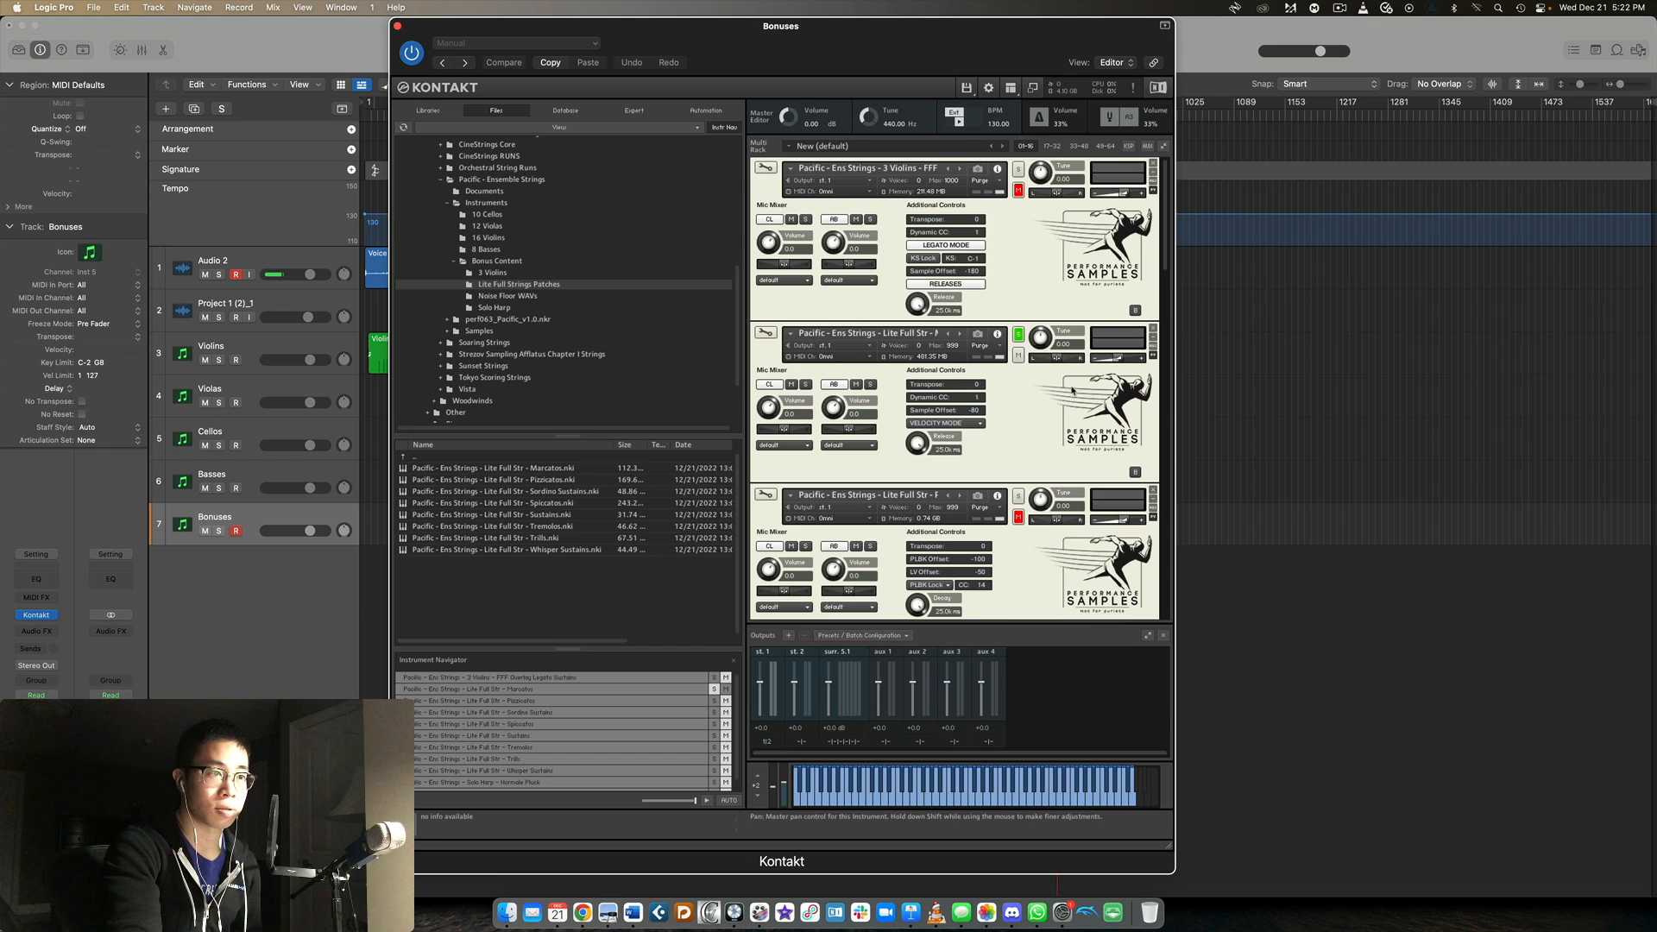
Solo the Lite Full Str - Pizzicatos patch and make it the selected instrument.
{"action": "scroll", "coordinate": [1072, 390], "scroll_direction": "down", "scroll_amount": 5}
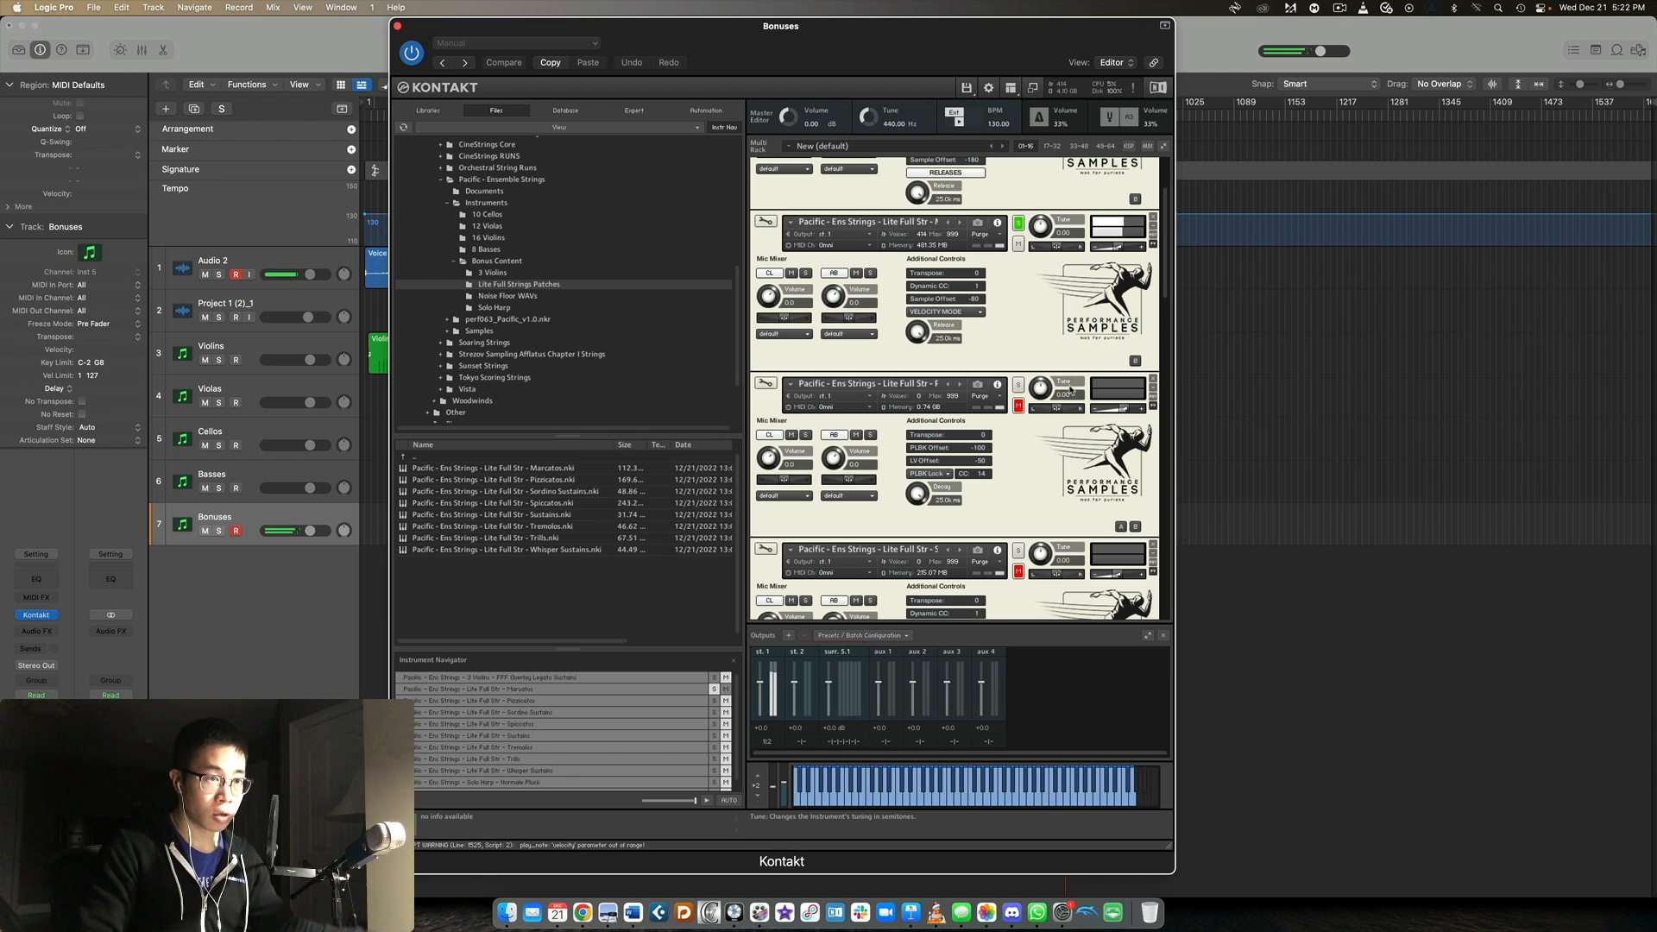
{"action": "left_click", "coordinate": [1018, 386]}
{"action": "left_click", "coordinate": [1011, 398]}
Solo the Lite Full Str - Sordino Sustains patch and make it the selected instrument.
{"action": "scroll", "coordinate": [1022, 399], "scroll_direction": "down", "scroll_amount": 2}
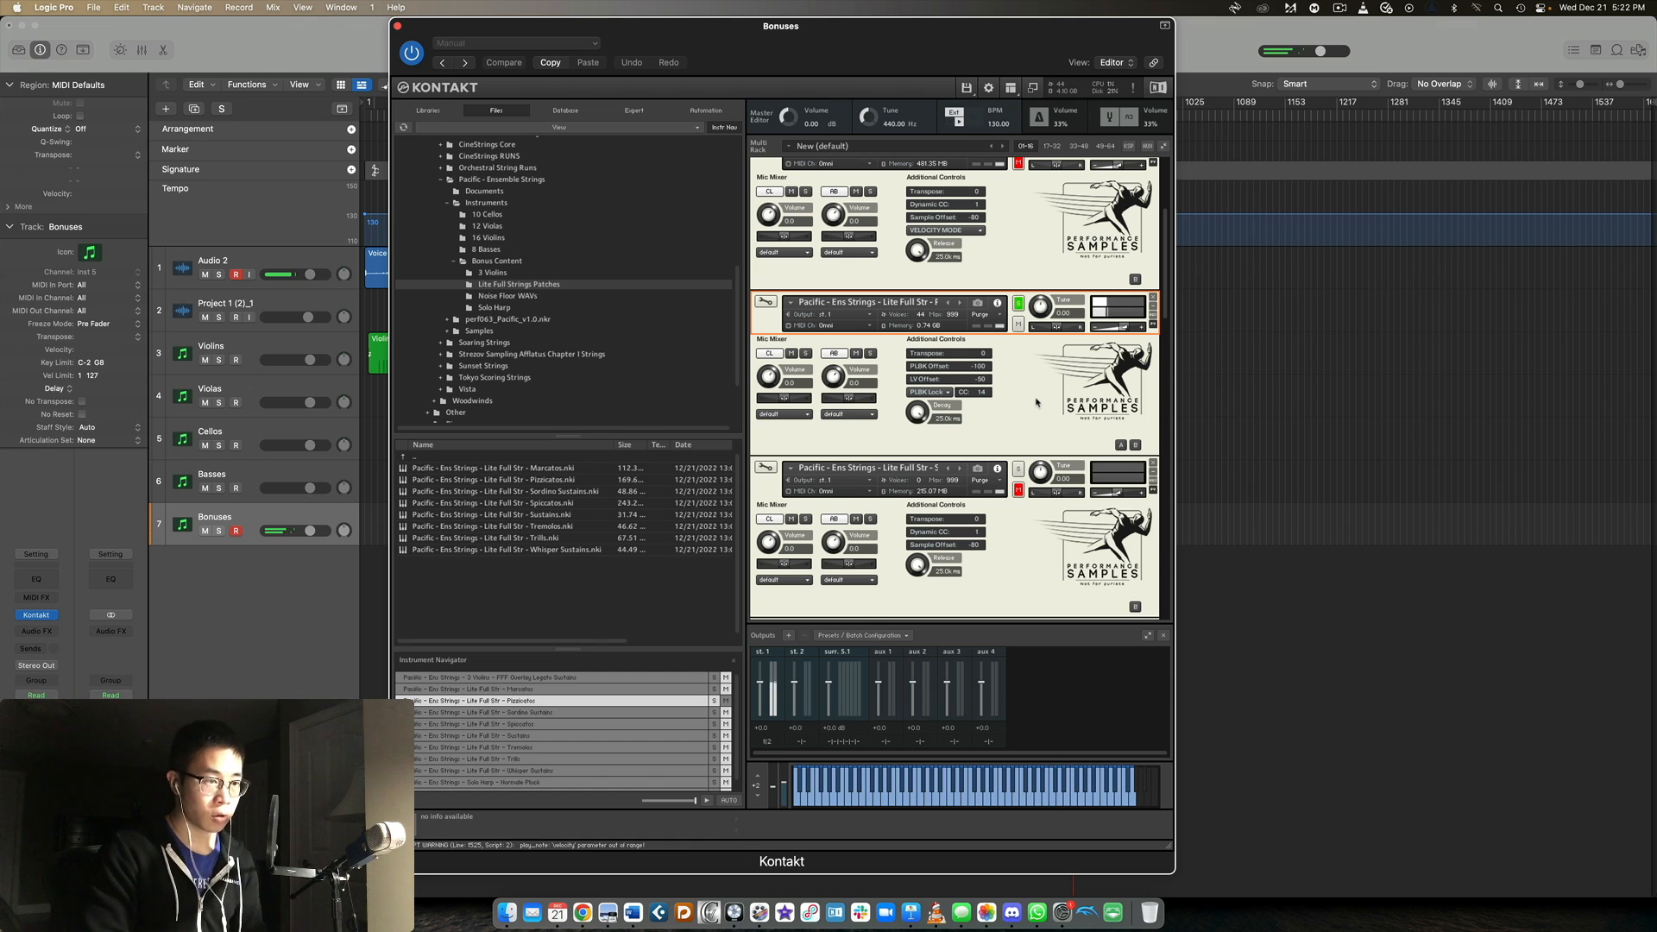
{"action": "scroll", "coordinate": [1036, 404], "scroll_direction": "down", "scroll_amount": 3}
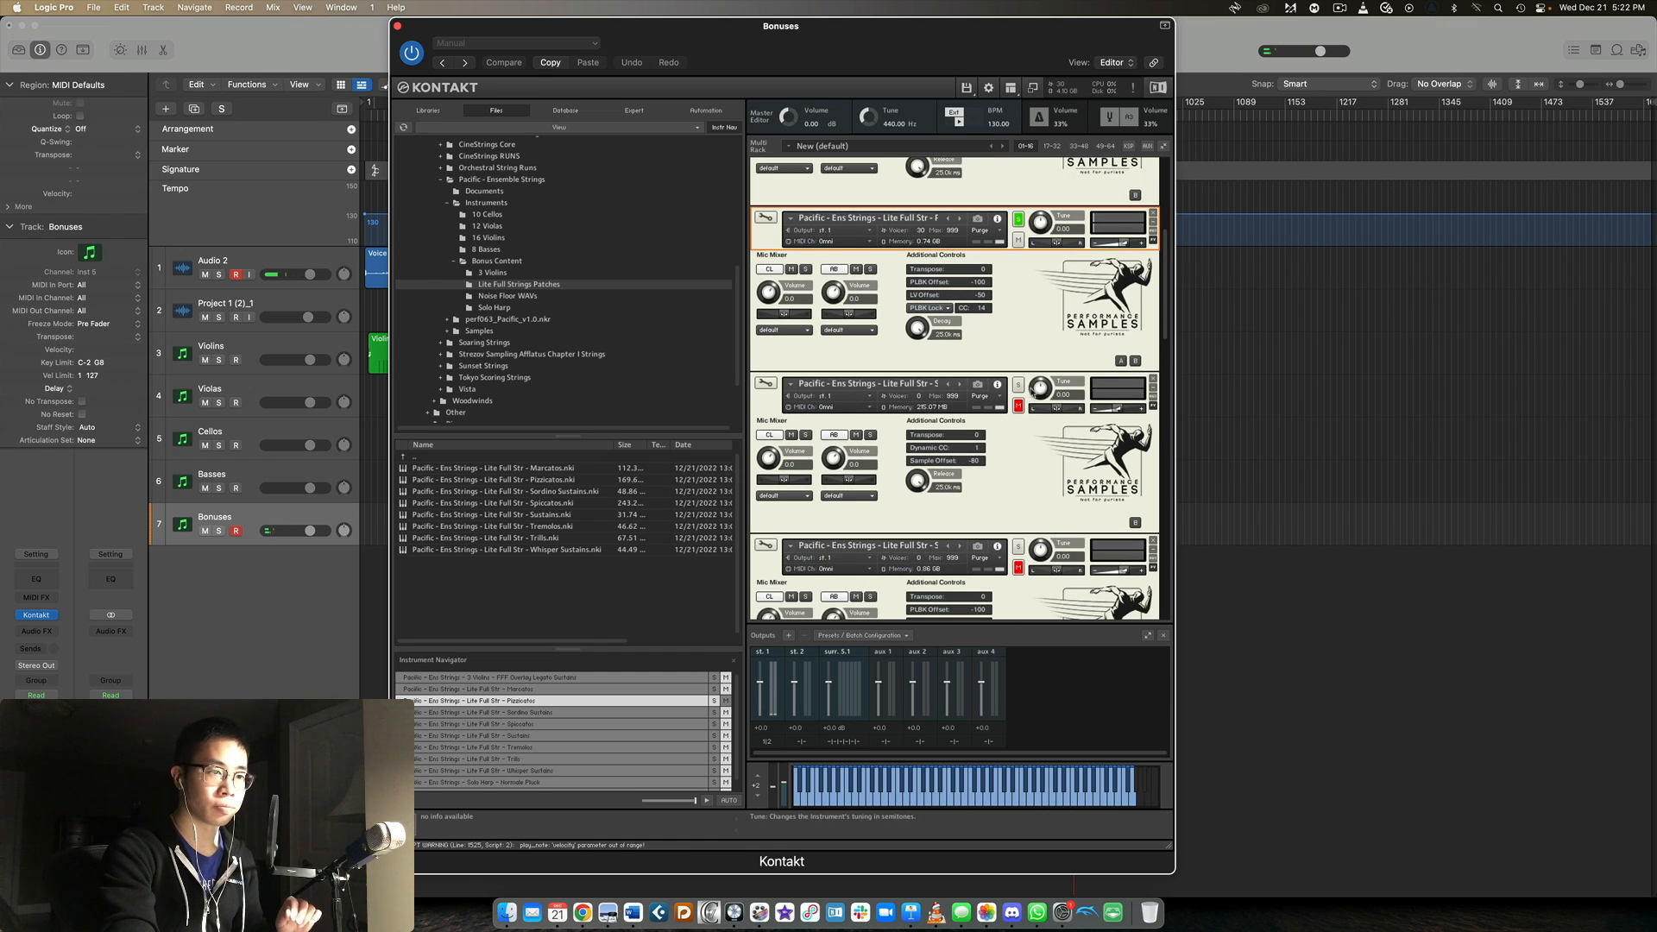
{"action": "left_click", "coordinate": [1018, 384]}
{"action": "scroll", "coordinate": [1022, 363], "scroll_direction": "down", "scroll_amount": 2}
{"action": "left_click", "coordinate": [1022, 328]}
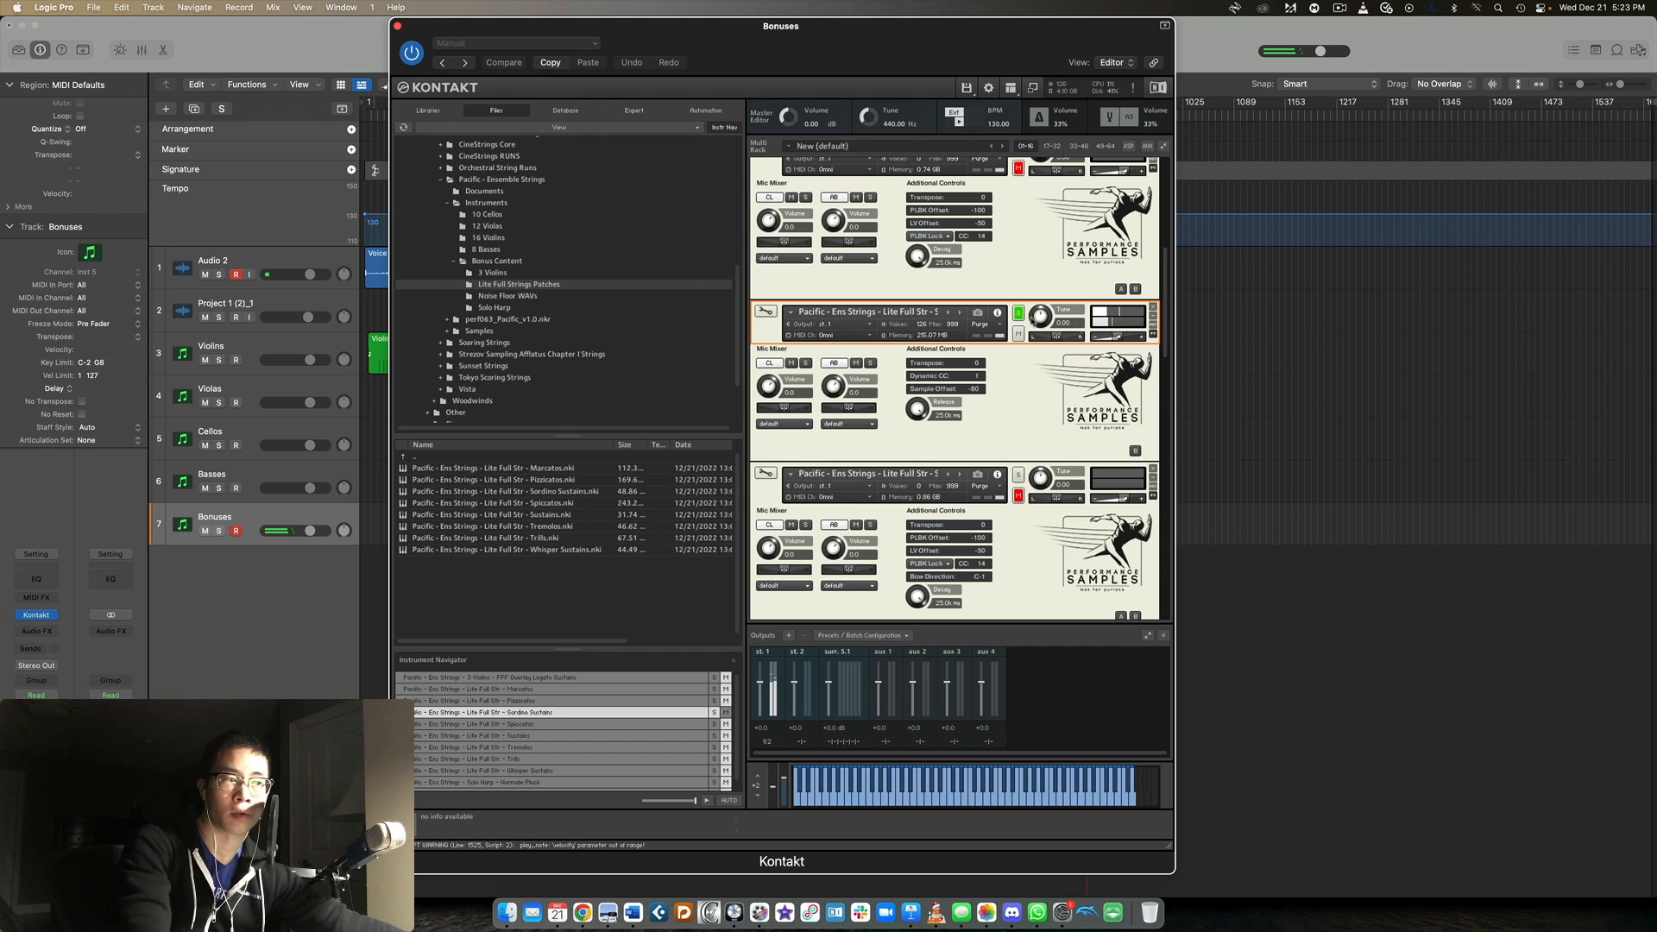
Solo the Lite Full Str - Spiccatos patch and lower its volume slightly.
{"action": "scroll", "coordinate": [1029, 313], "scroll_direction": "down", "scroll_amount": 3}
{"action": "left_click", "coordinate": [1019, 296]}
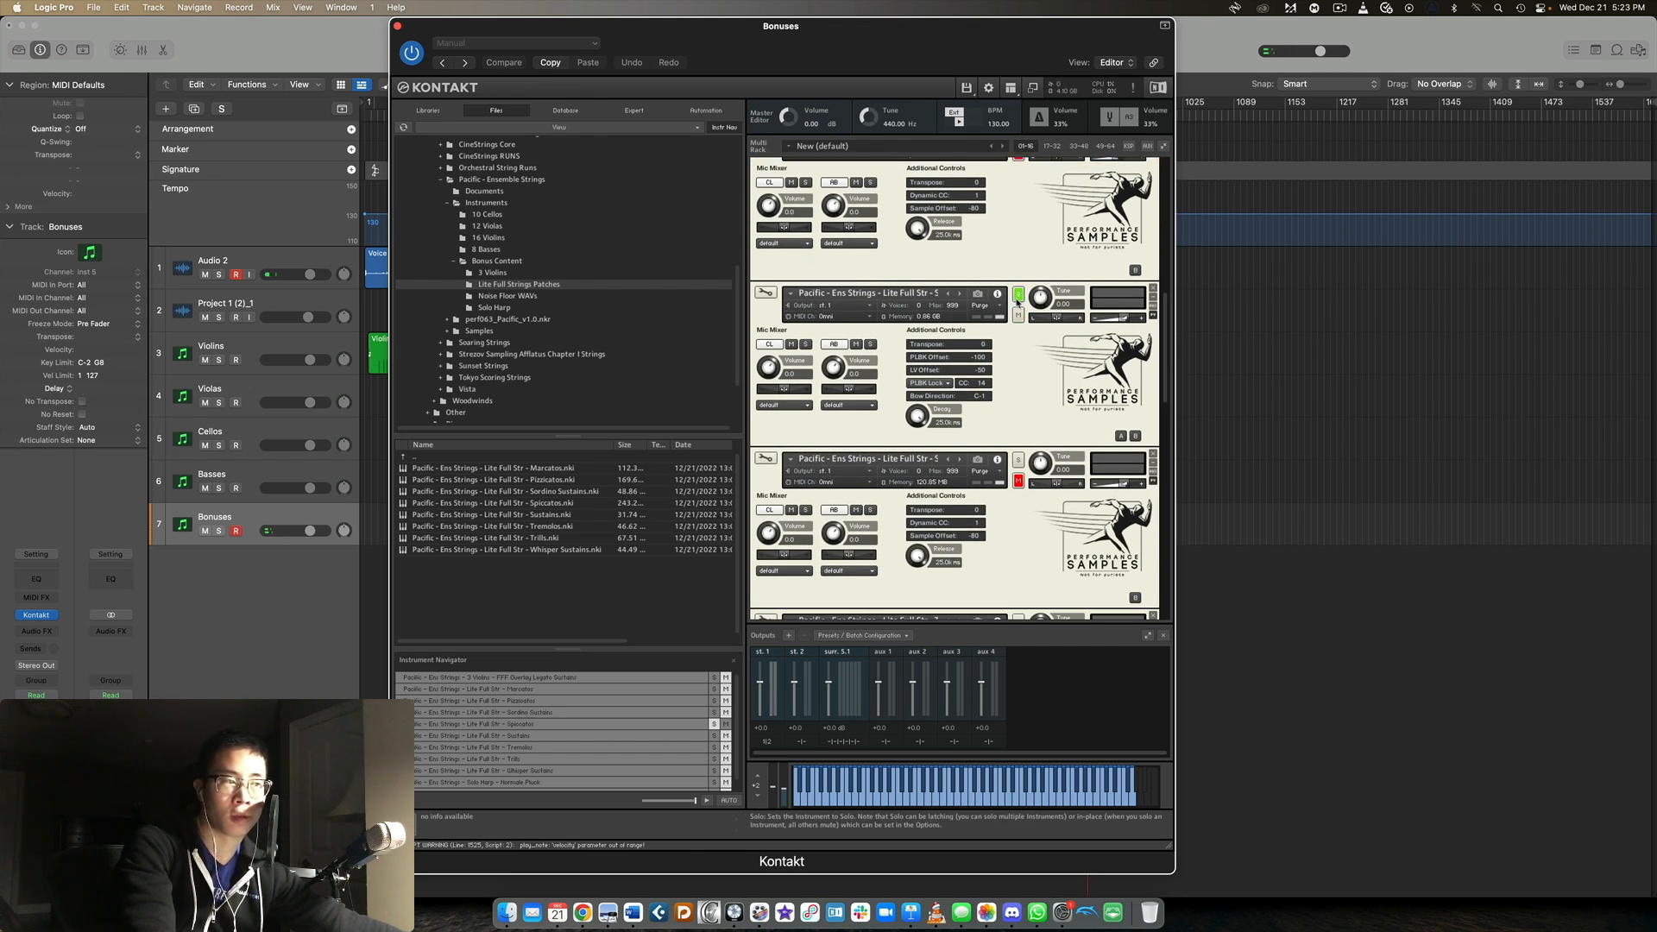
{"action": "left_click", "coordinate": [1020, 315]}
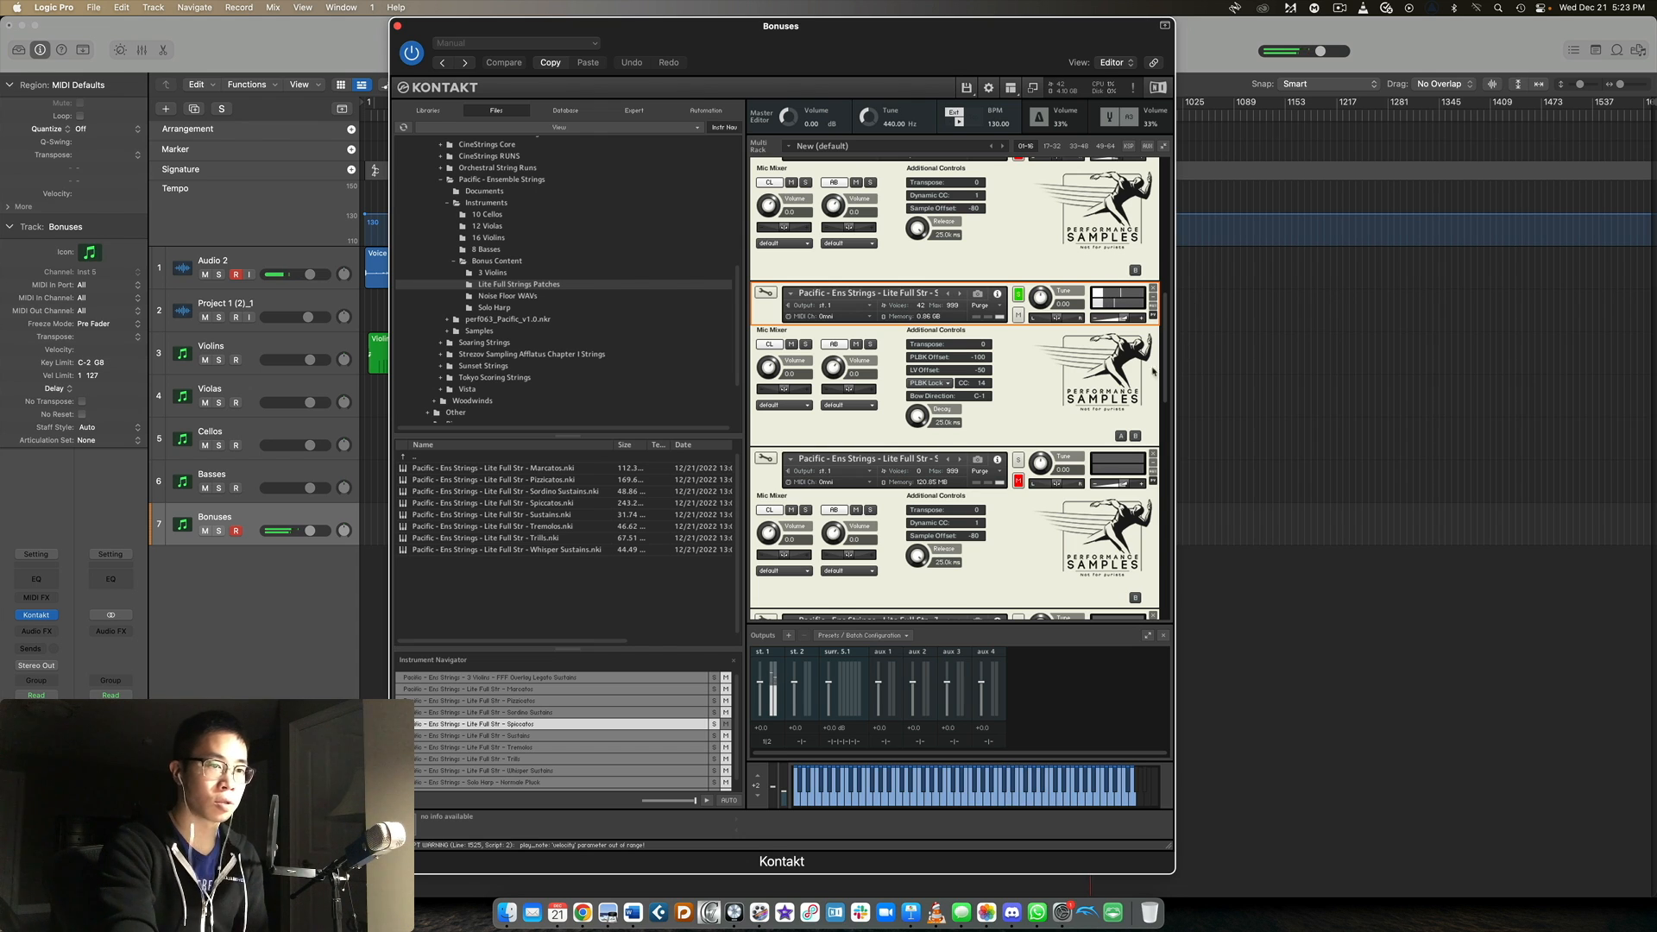
{"action": "left_click_drag", "start_coordinate": [1121, 318], "coordinate": [1116, 319]}
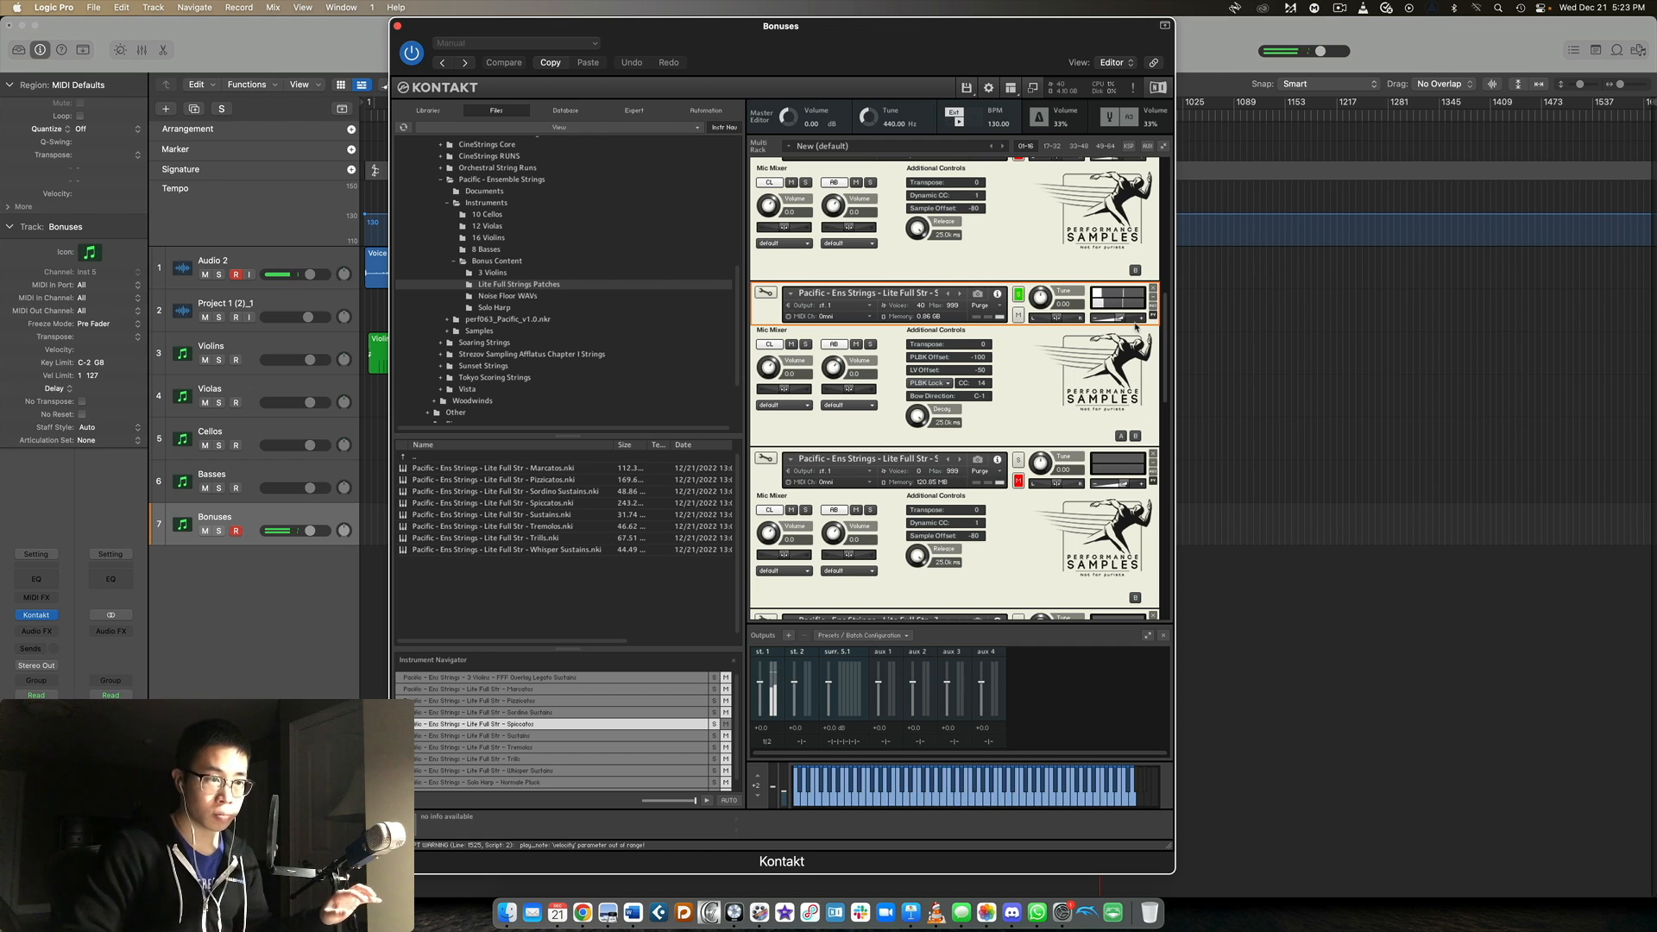
Solo the Lite Full Str - Sustains patch and make it the selected instrument.
{"action": "scroll", "coordinate": [1107, 427], "scroll_direction": "down", "scroll_amount": 3}
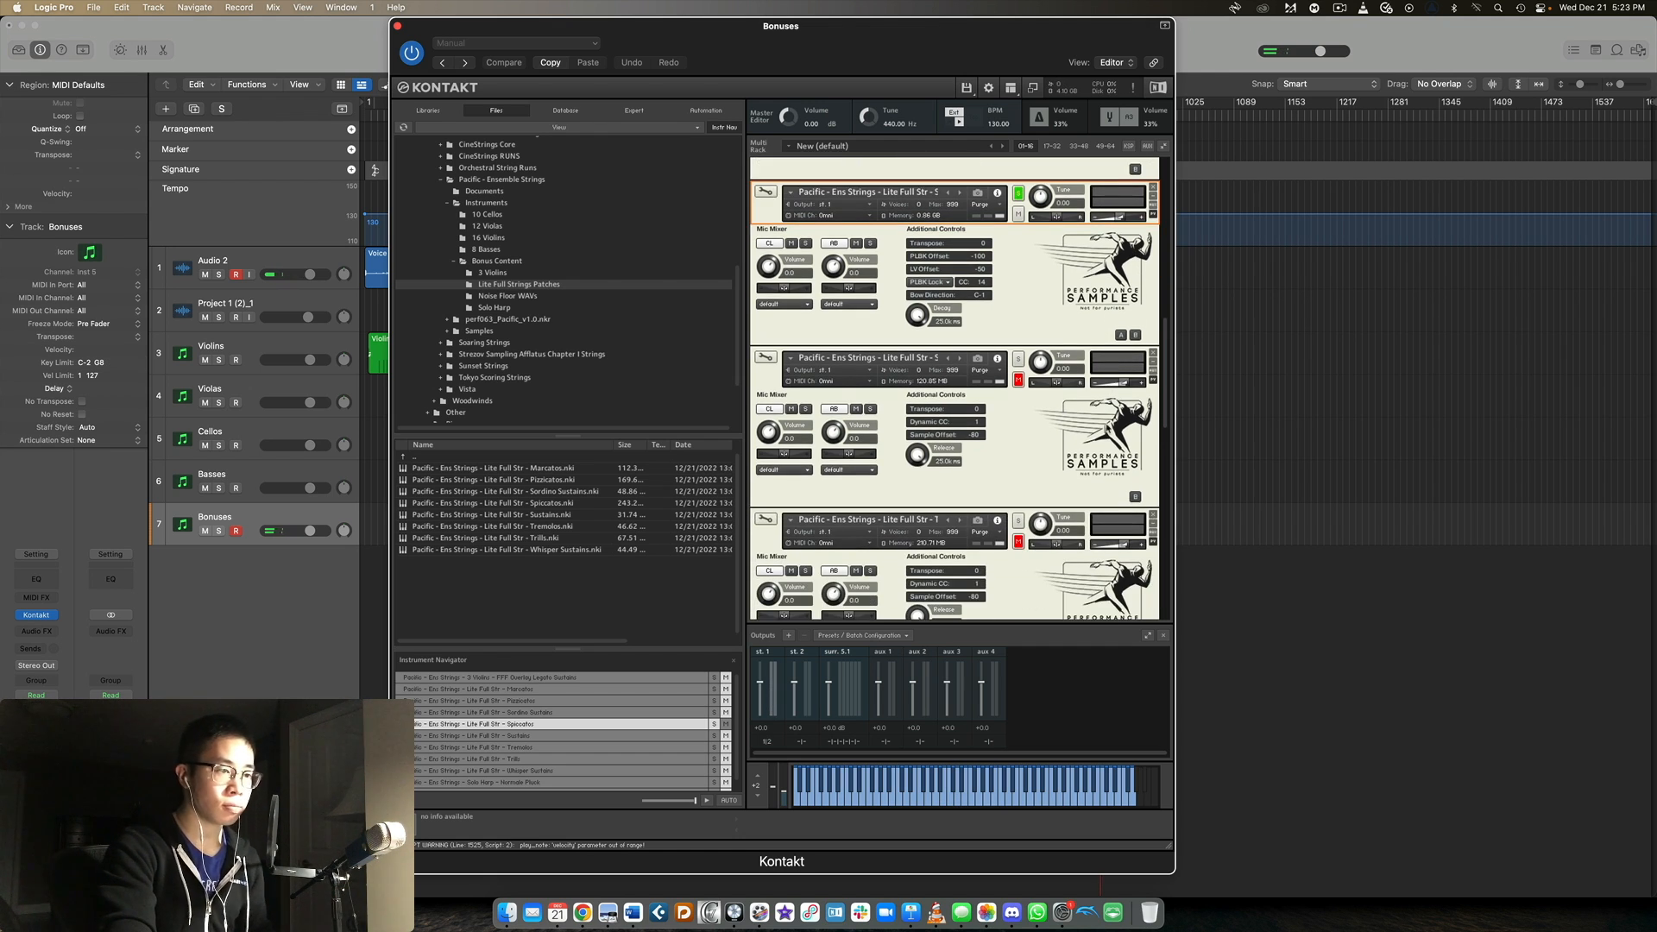
{"action": "left_click", "coordinate": [1018, 358]}
{"action": "scroll", "coordinate": [1018, 354], "scroll_direction": "down", "scroll_amount": 2}
{"action": "left_click", "coordinate": [1010, 301]}
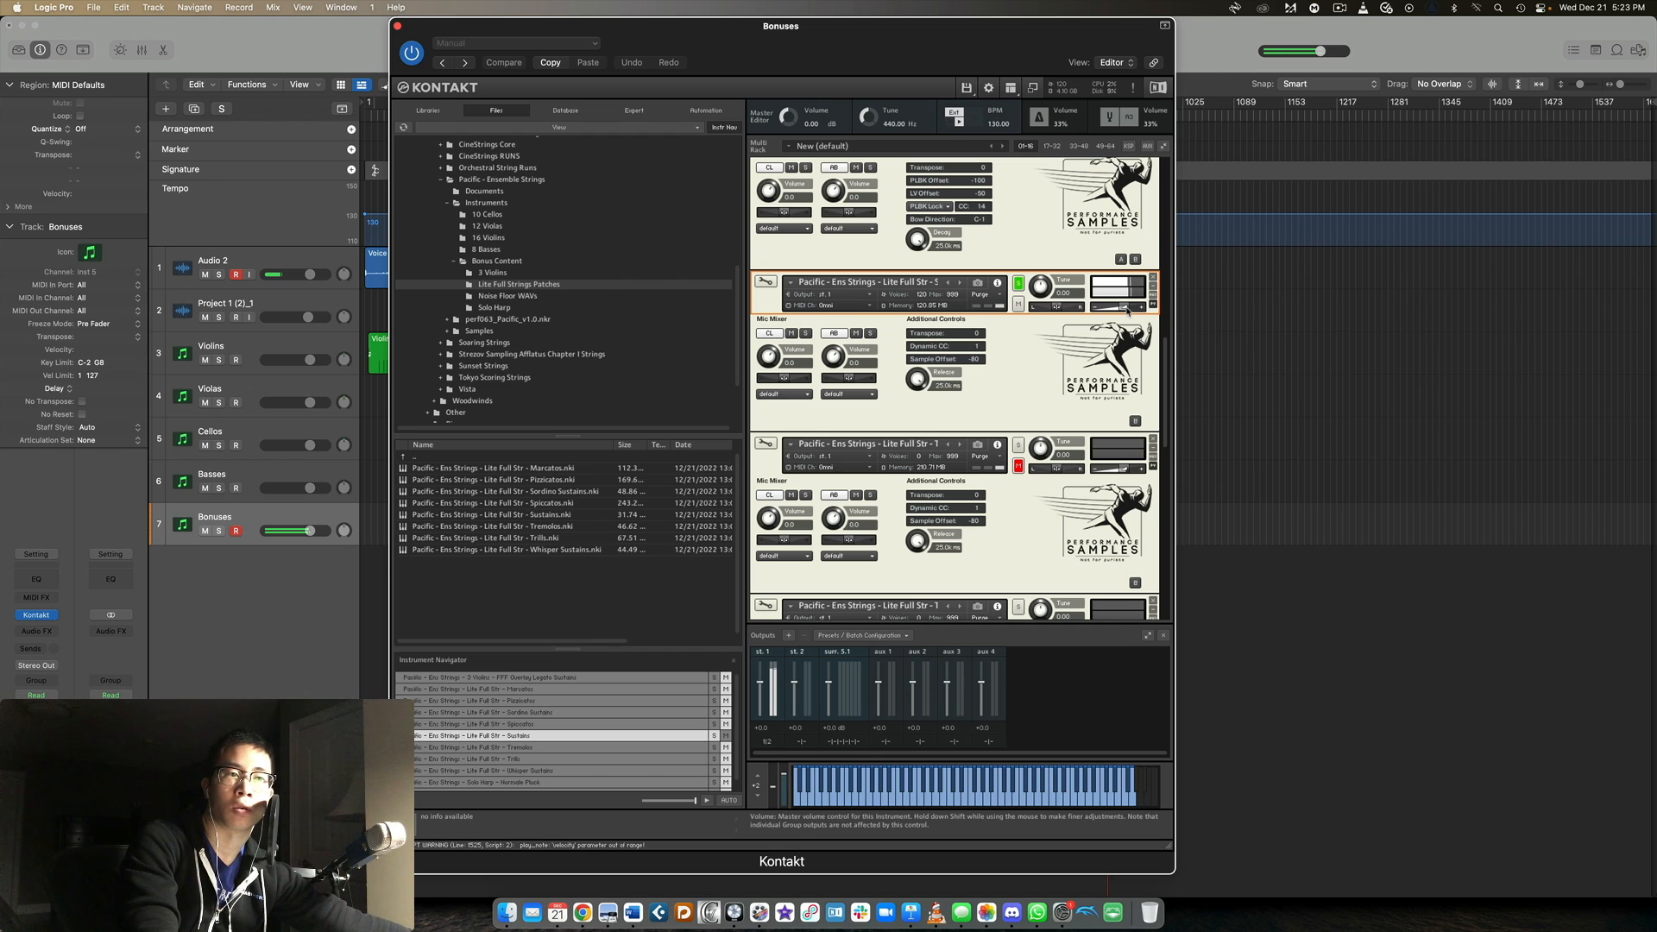
Solo the Lite Full Str - Tremolos patch in the Bonuses rack.
{"action": "scroll", "coordinate": [997, 366], "scroll_direction": "down", "scroll_amount": 3}
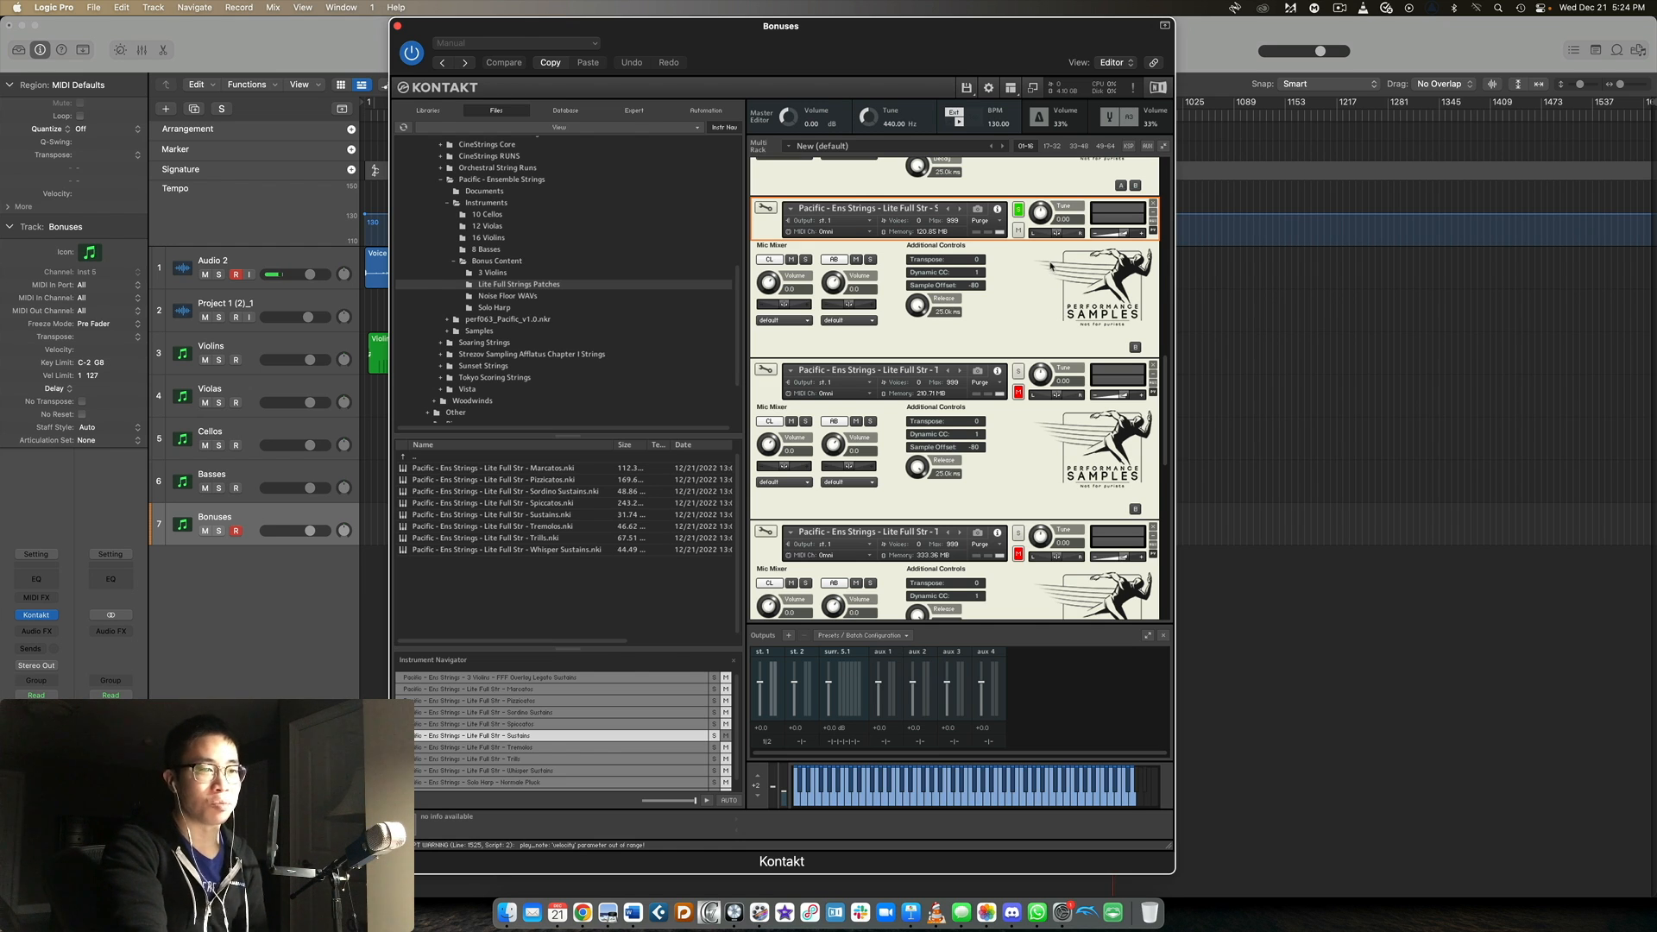
{"action": "scroll", "coordinate": [1035, 263], "scroll_direction": "down", "scroll_amount": 3}
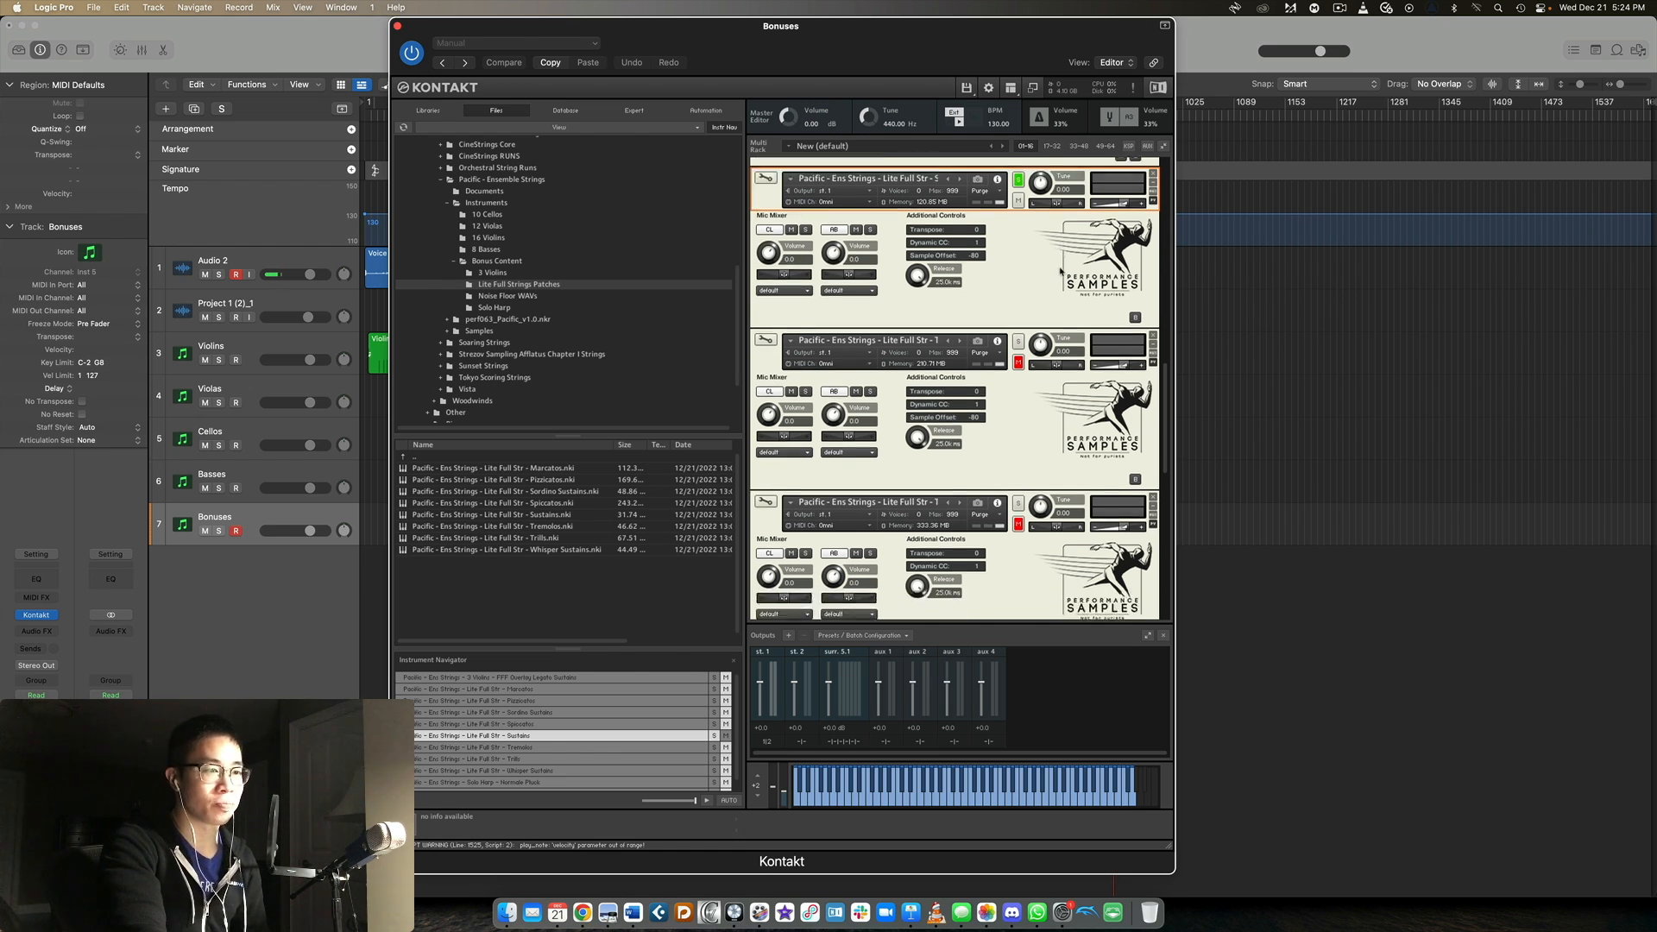
{"action": "scroll", "coordinate": [1007, 254], "scroll_direction": "down", "scroll_amount": 1}
{"action": "left_click", "coordinate": [1015, 250]}
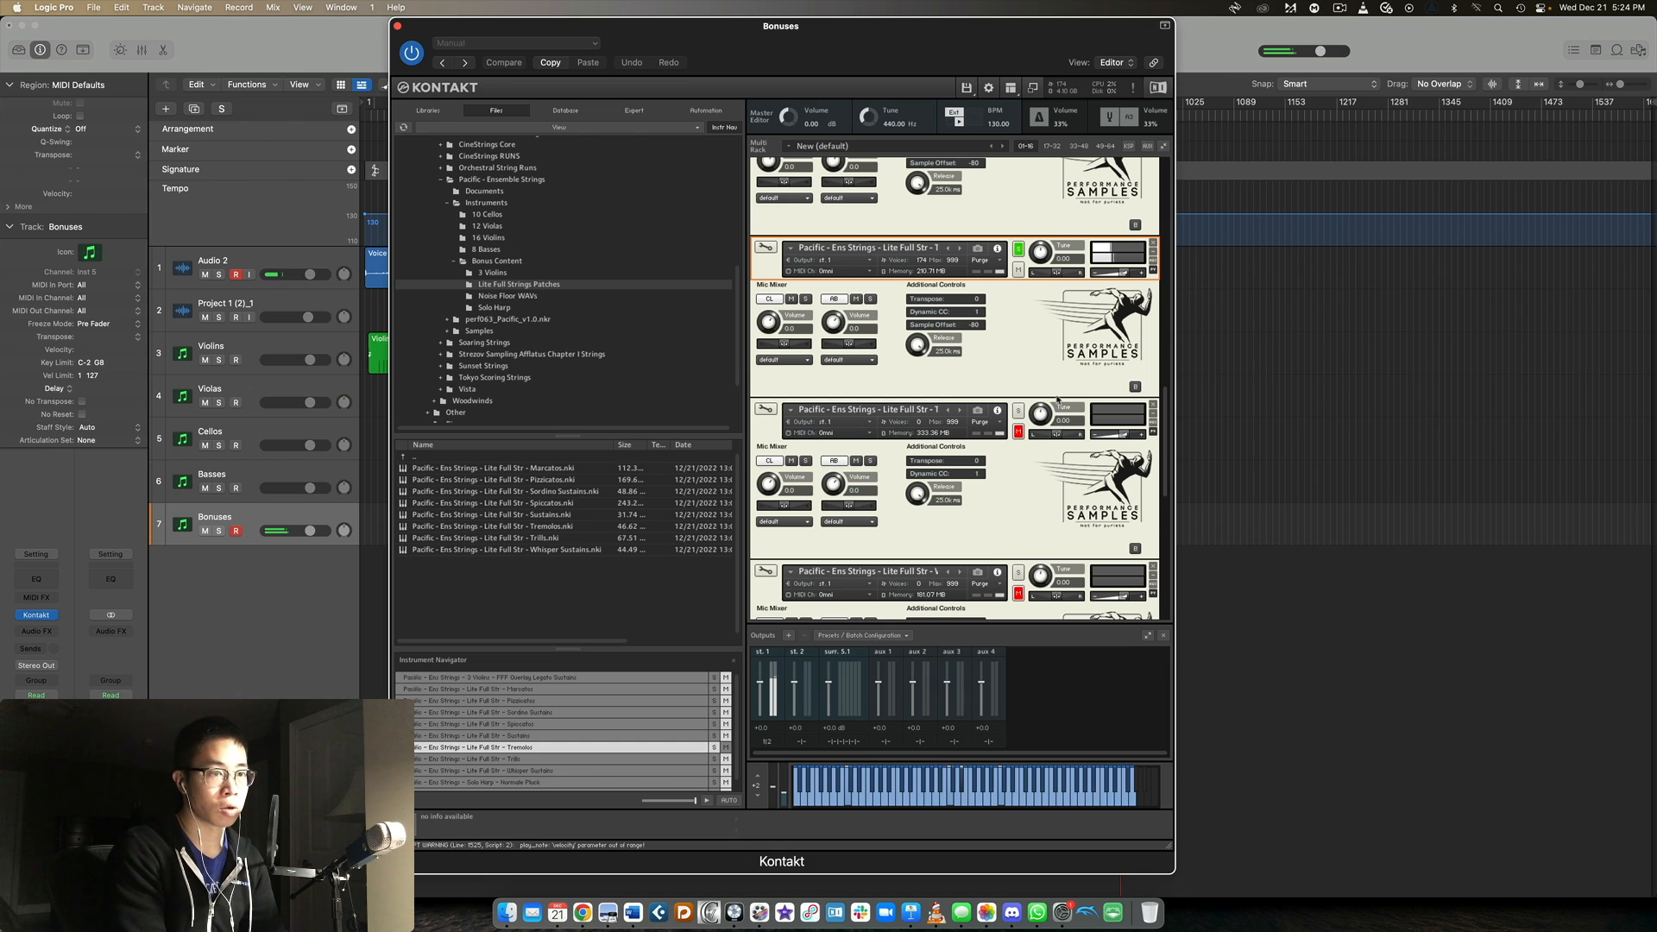
Solo the Lite Full Str - Trills patch, followed by the Whisper Sustains patch.
{"action": "scroll", "coordinate": [1055, 395], "scroll_direction": "down", "scroll_amount": 3}
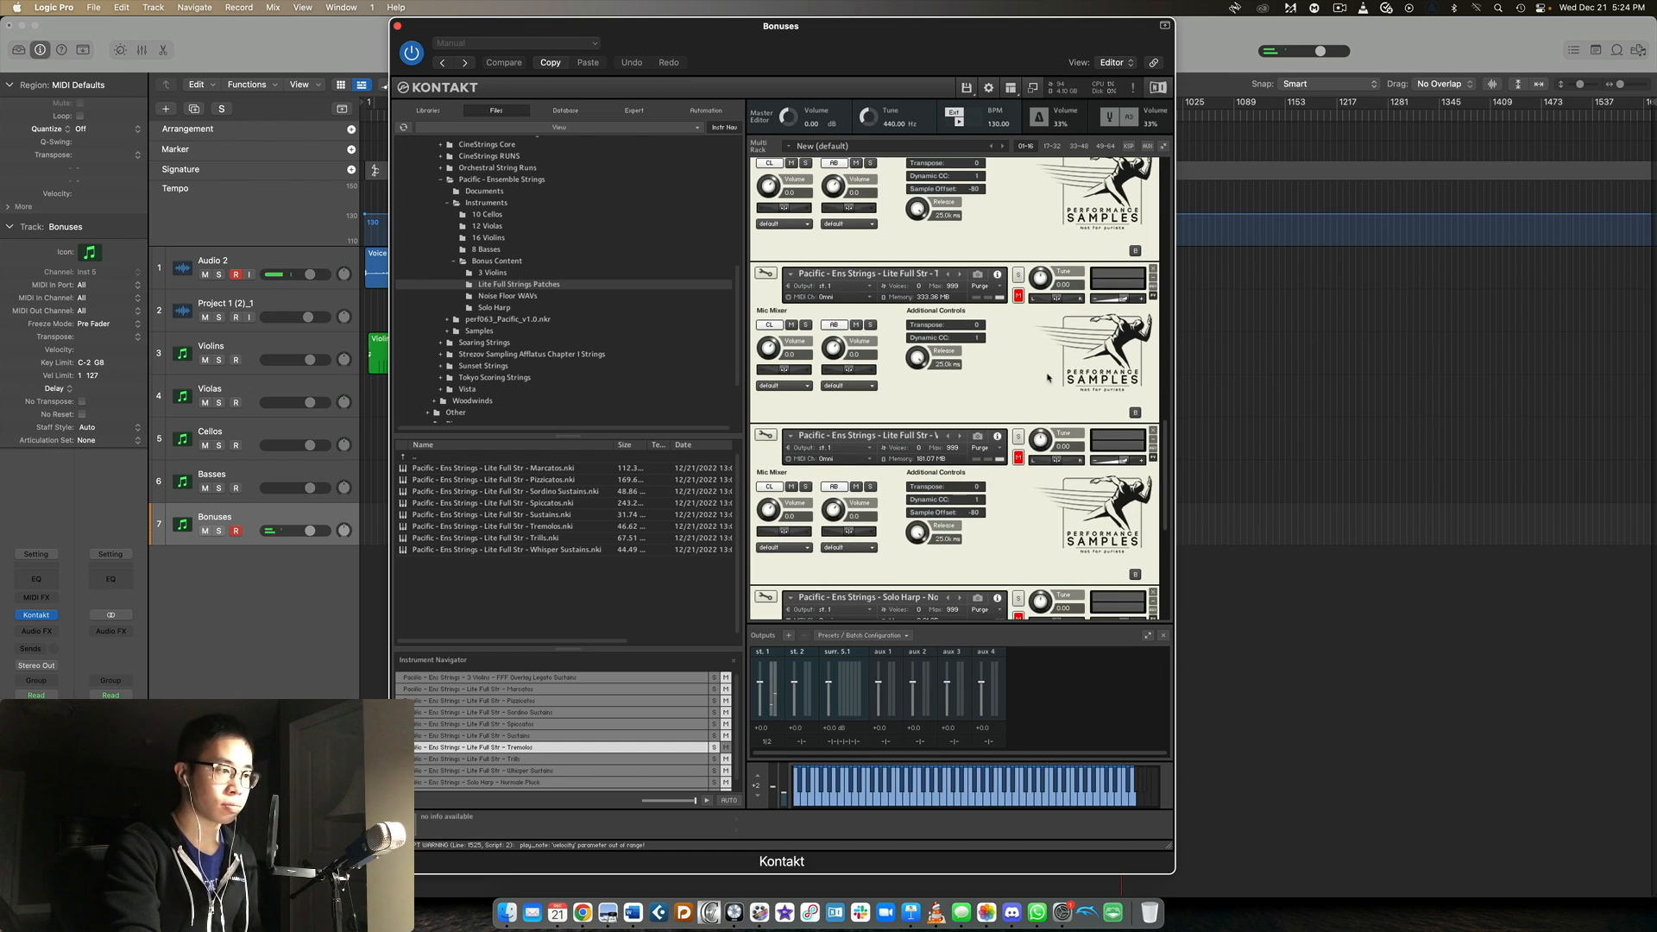
{"action": "left_click", "coordinate": [1018, 274]}
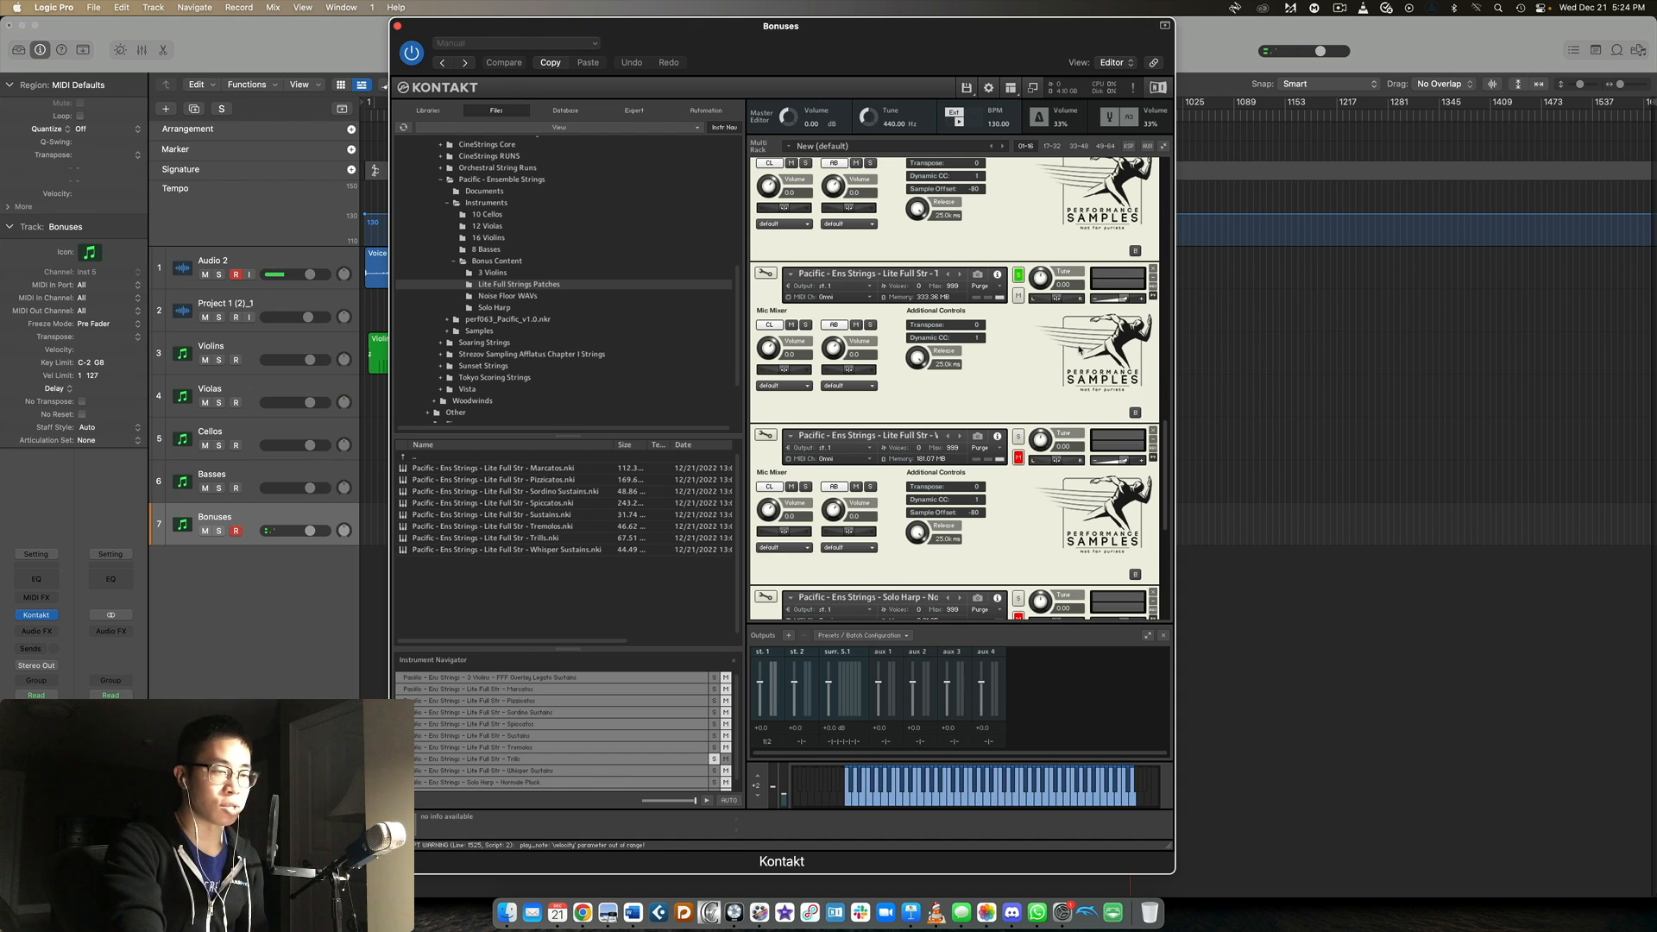
{"action": "scroll", "coordinate": [1079, 347], "scroll_direction": "down", "scroll_amount": 4}
{"action": "left_click", "coordinate": [1017, 298]}
{"action": "left_click", "coordinate": [1013, 310]}
Solo the Solo Harp - Normale Pluck patch and browse the files to the Solo Harp folder.
{"action": "scroll", "coordinate": [1082, 322], "scroll_direction": "down", "scroll_amount": 1}
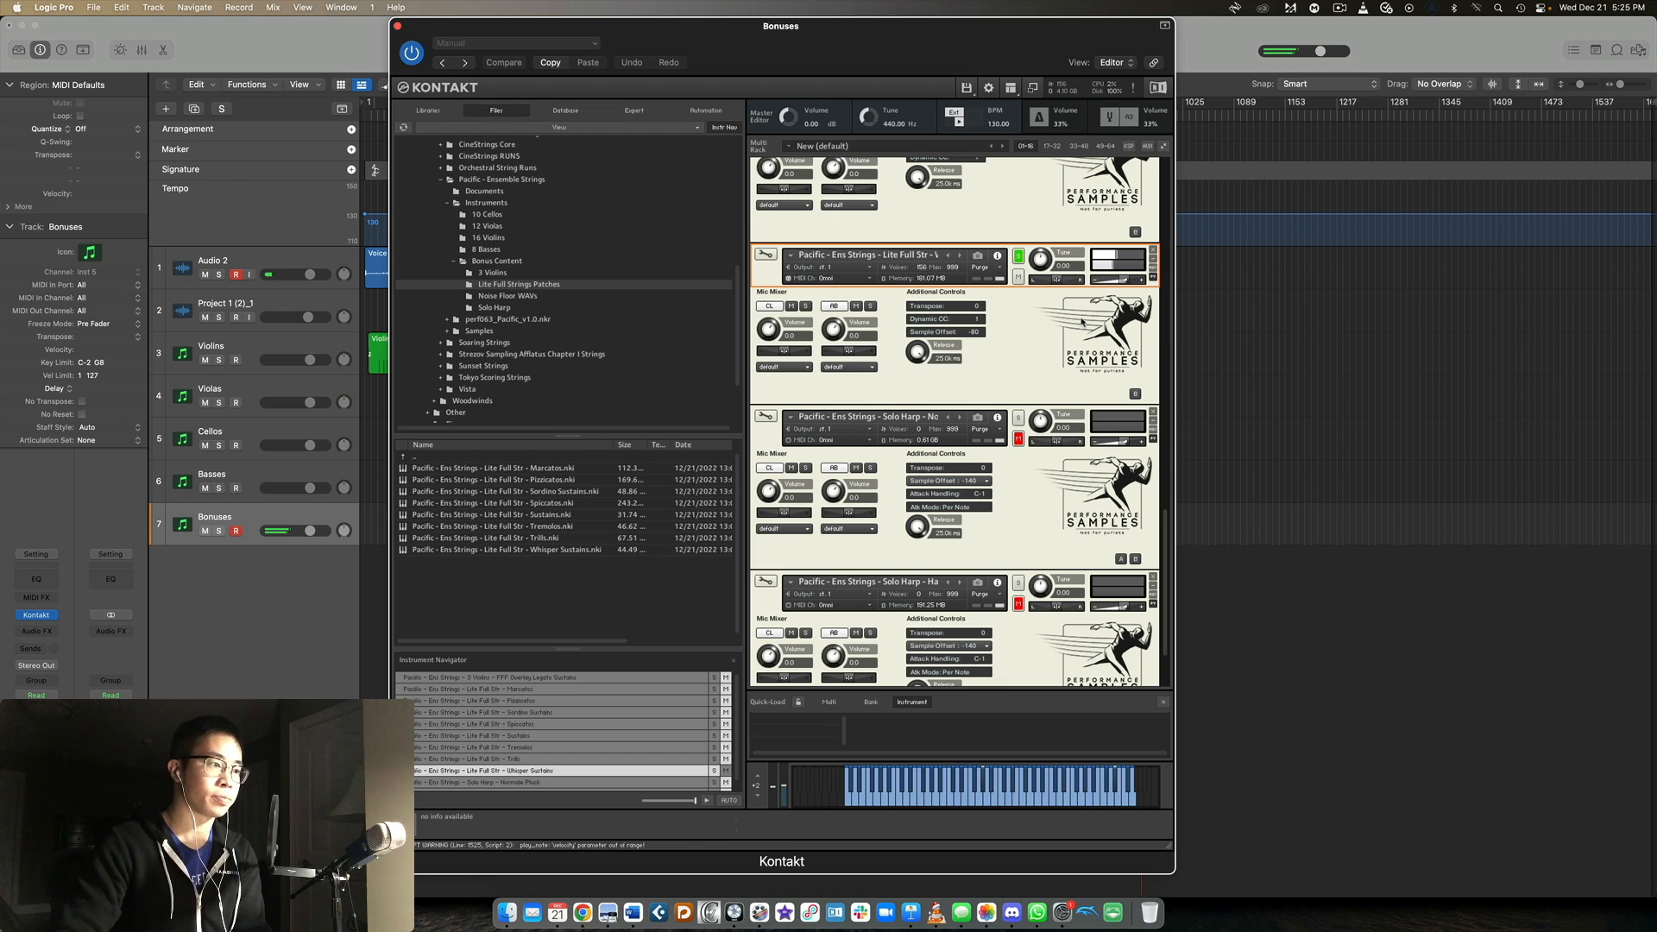
{"action": "double_click", "coordinate": [644, 460]}
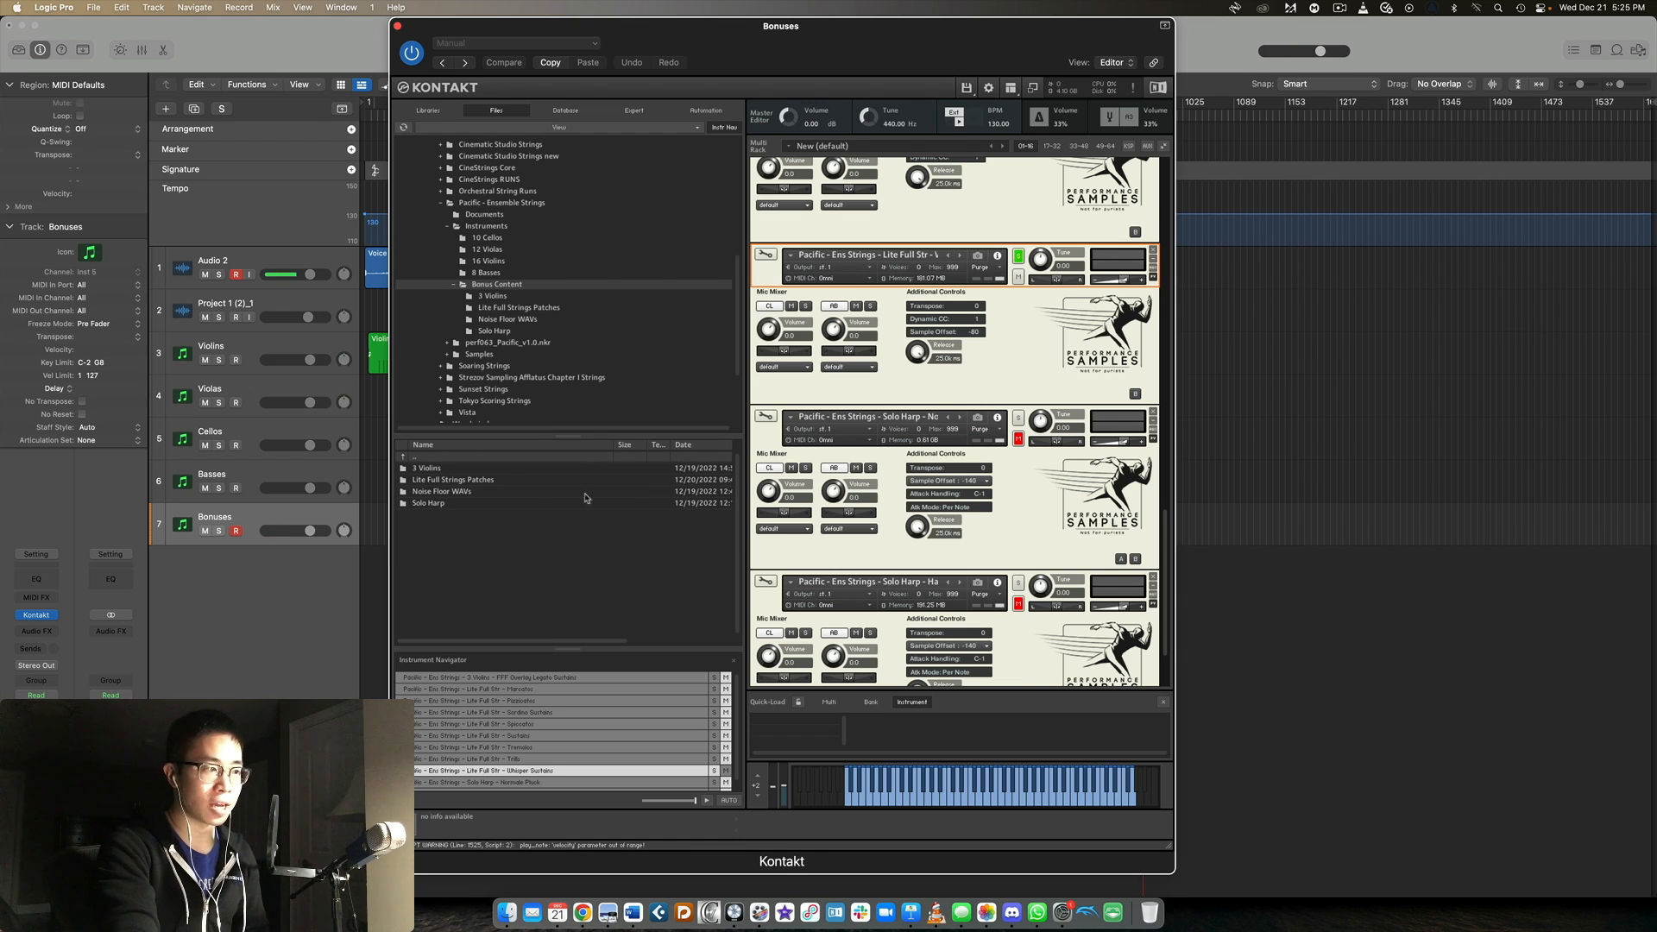
{"action": "scroll", "coordinate": [1091, 402], "scroll_direction": "down", "scroll_amount": 2}
{"action": "left_click", "coordinate": [1016, 323]}
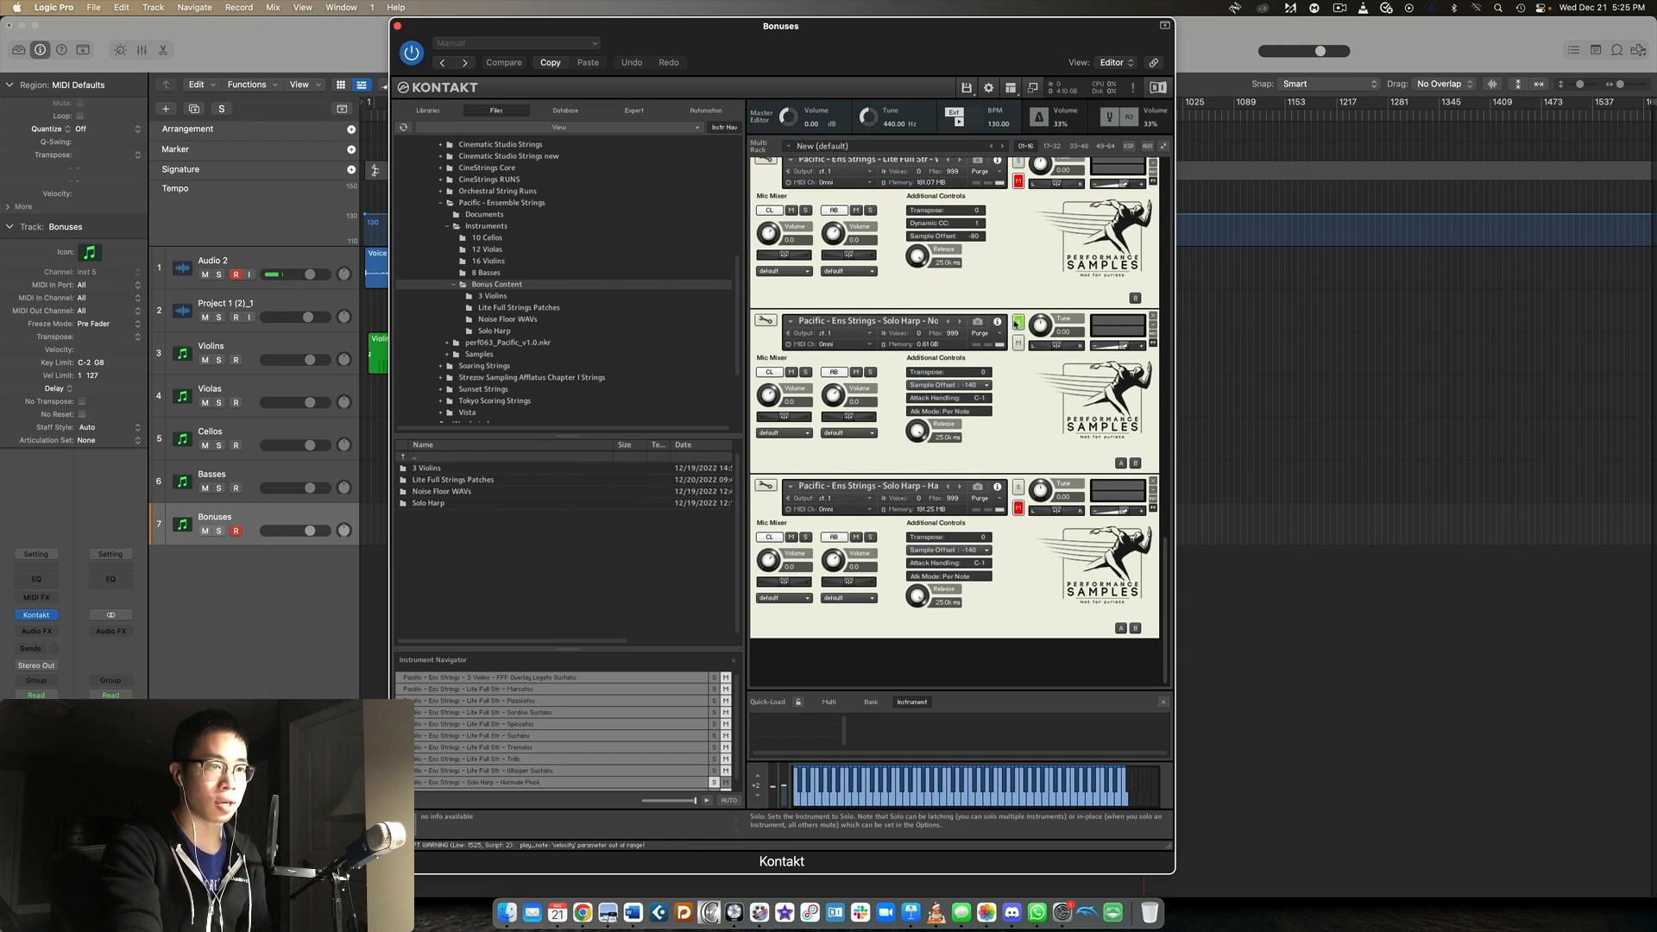
{"action": "double_click", "coordinate": [452, 504]}
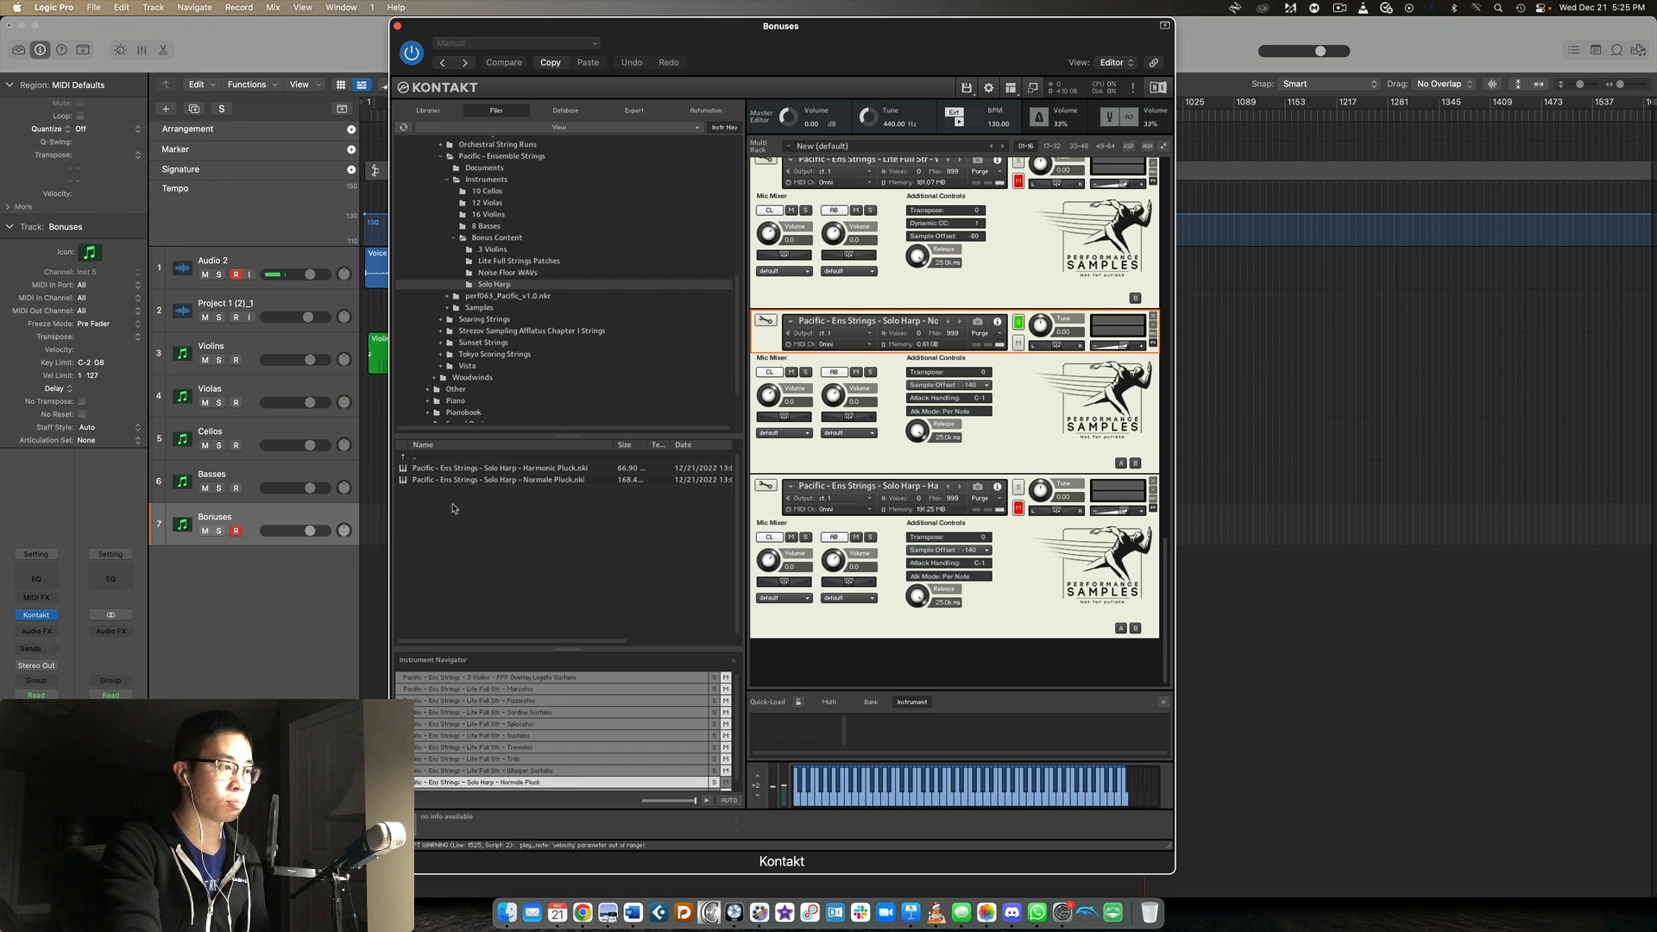
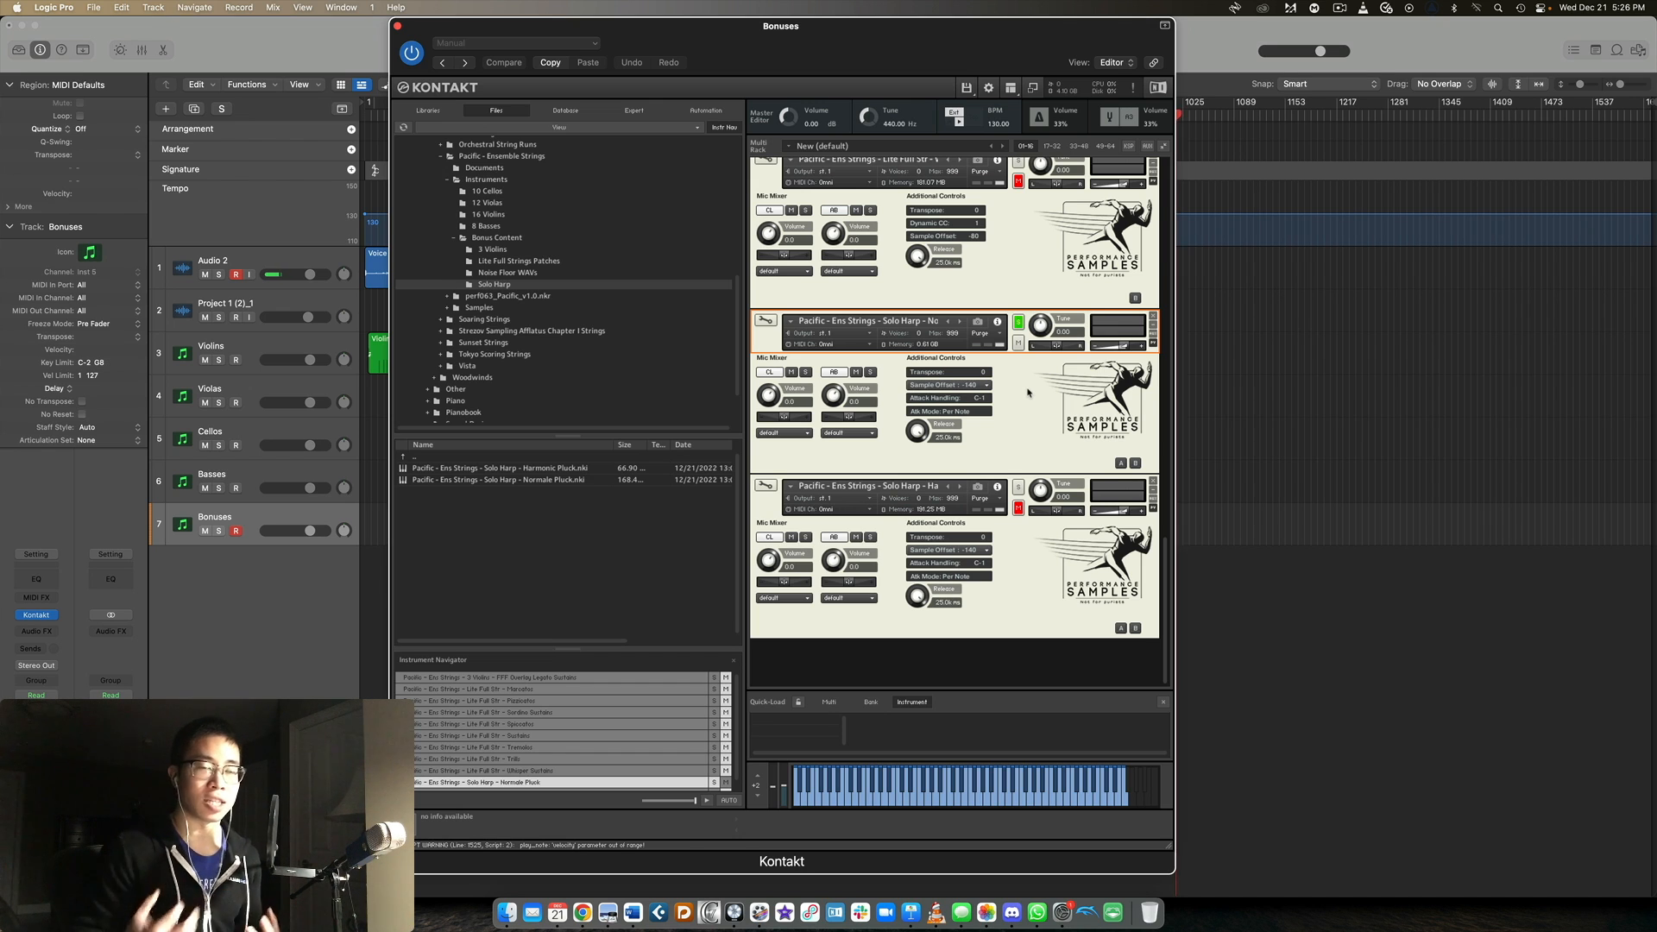
Solo the Solo Harp - Harmonic Pluck patch and browse the files back up to the Bonus Content folder.
{"action": "left_click", "coordinate": [1019, 488]}
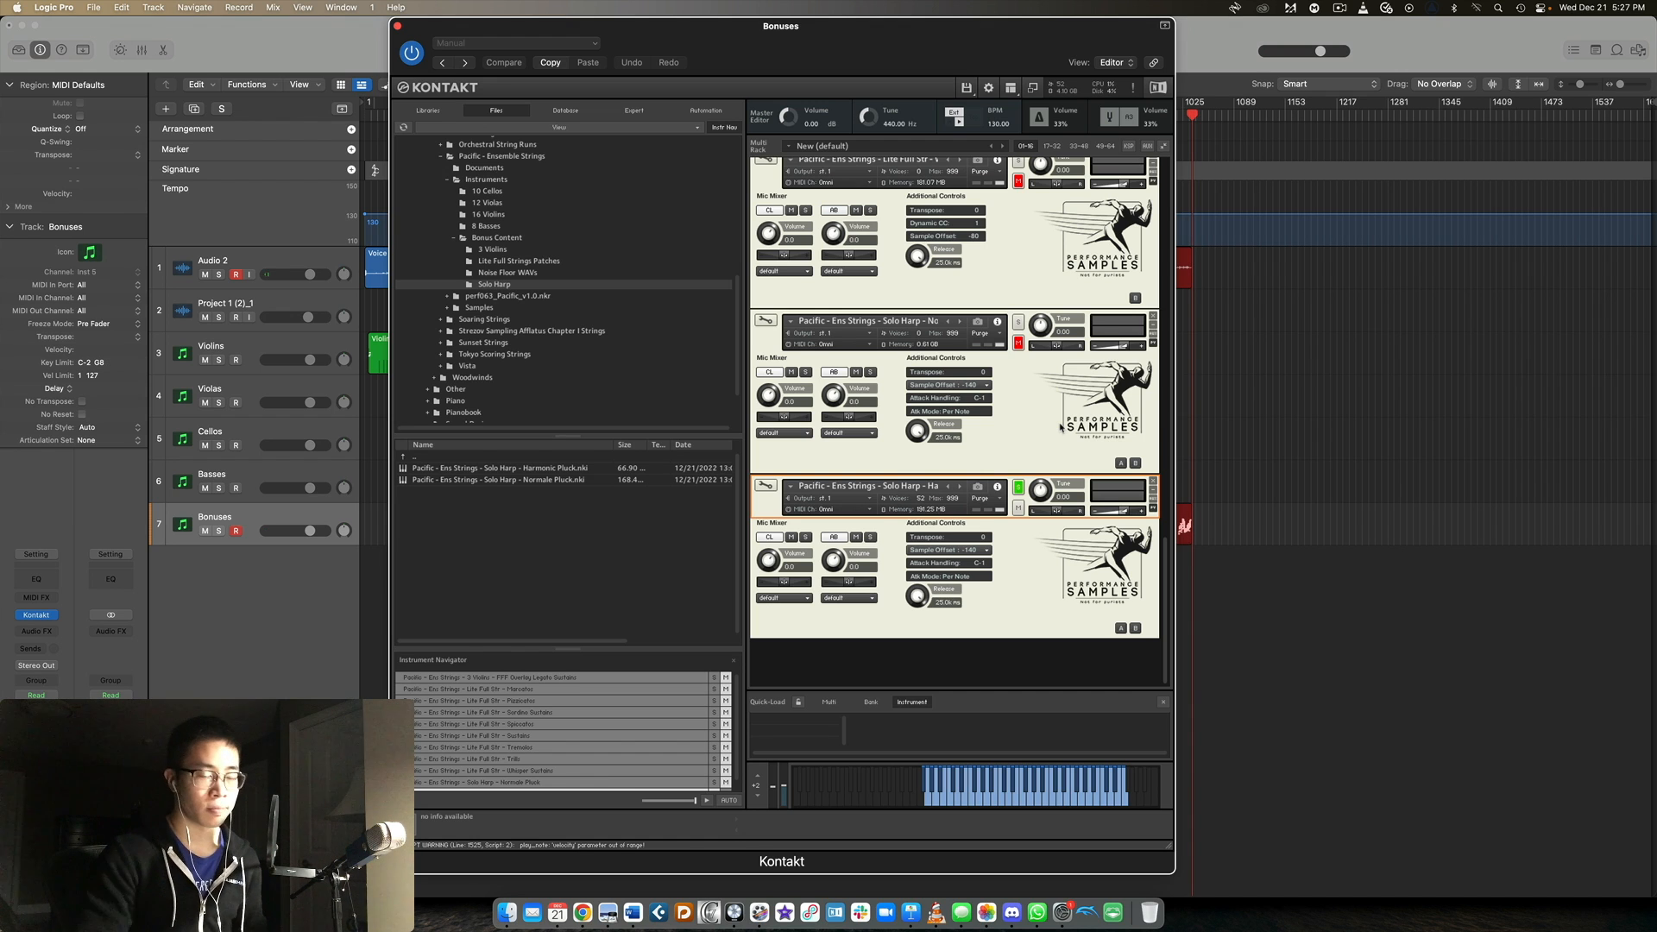
{"action": "scroll", "coordinate": [981, 393], "scroll_direction": "up", "scroll_amount": 10}
{"action": "scroll", "coordinate": [595, 363], "scroll_direction": "up", "scroll_amount": 3}
{"action": "double_click", "coordinate": [490, 458]}
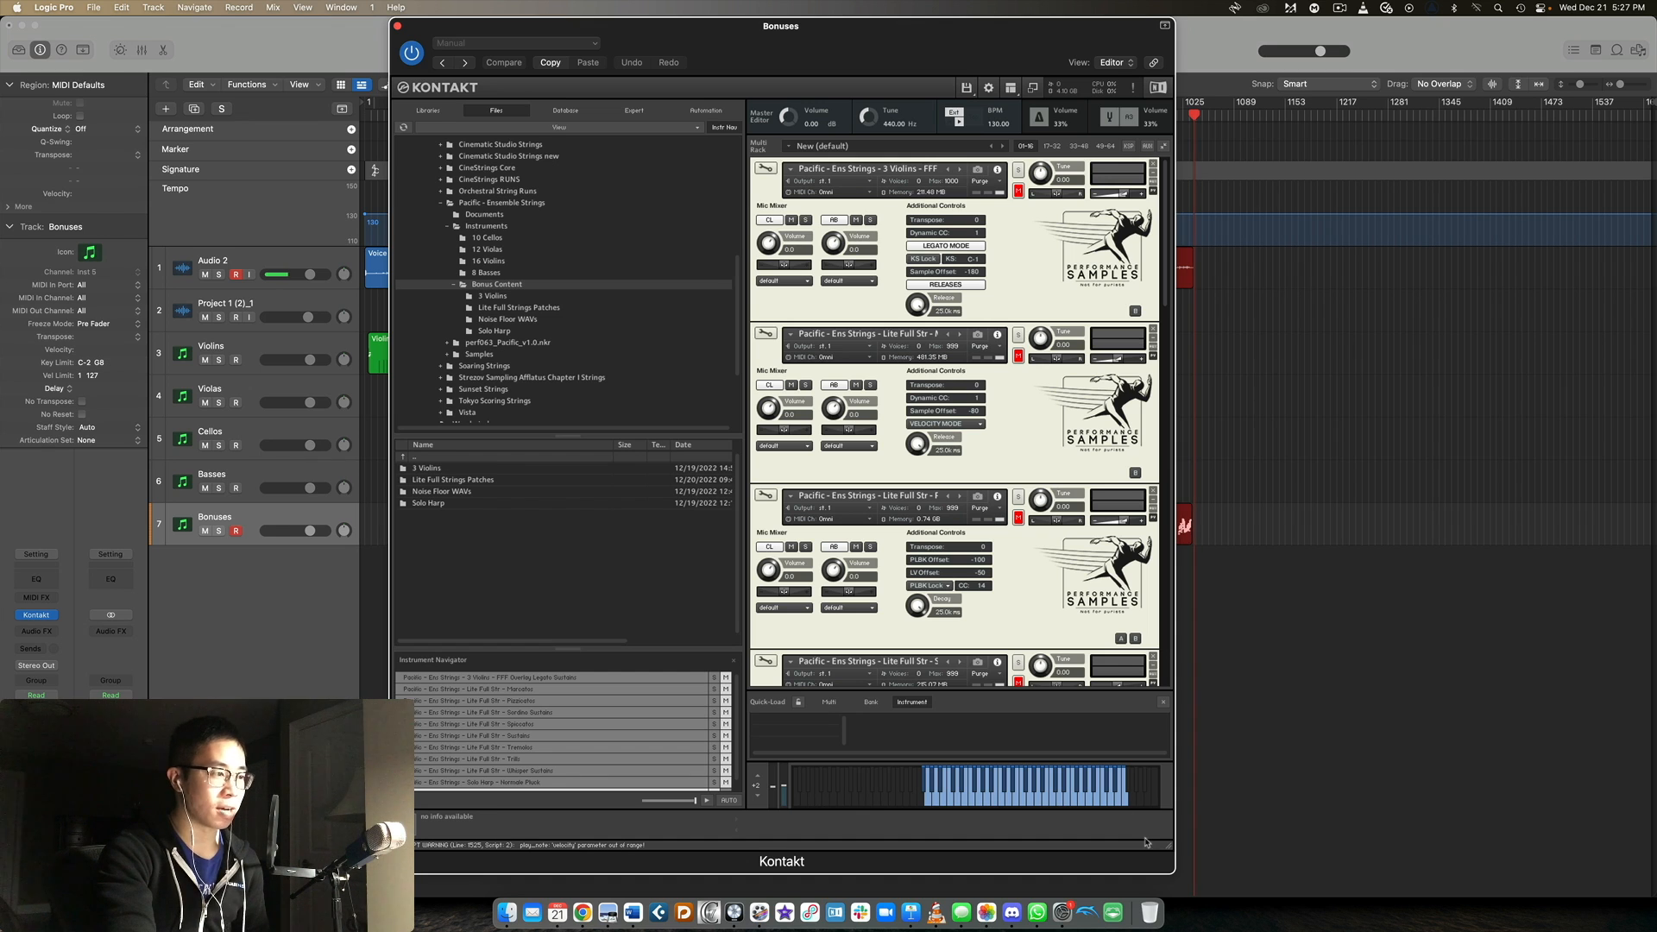
Switch to VLC and play the room tone recording perf063_roomtone_ab.wav, followed by perf063_roomtone_cl.wav.
{"action": "left_click", "coordinate": [936, 912]}
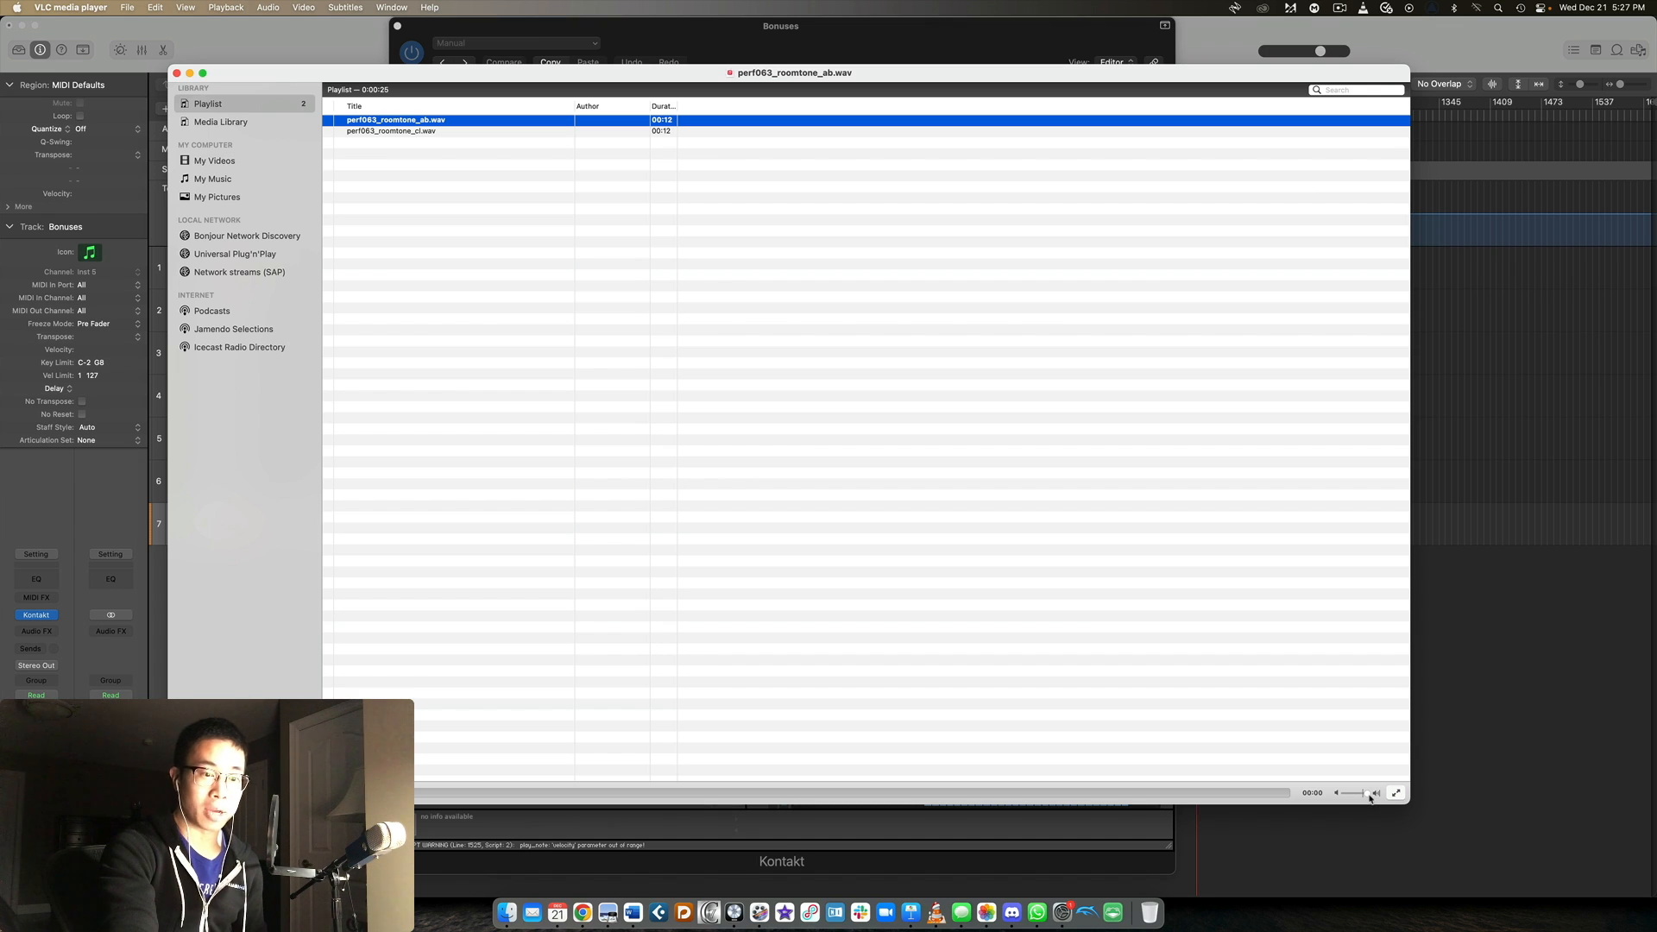
{"action": "mouse_move", "coordinate": [1365, 798]}
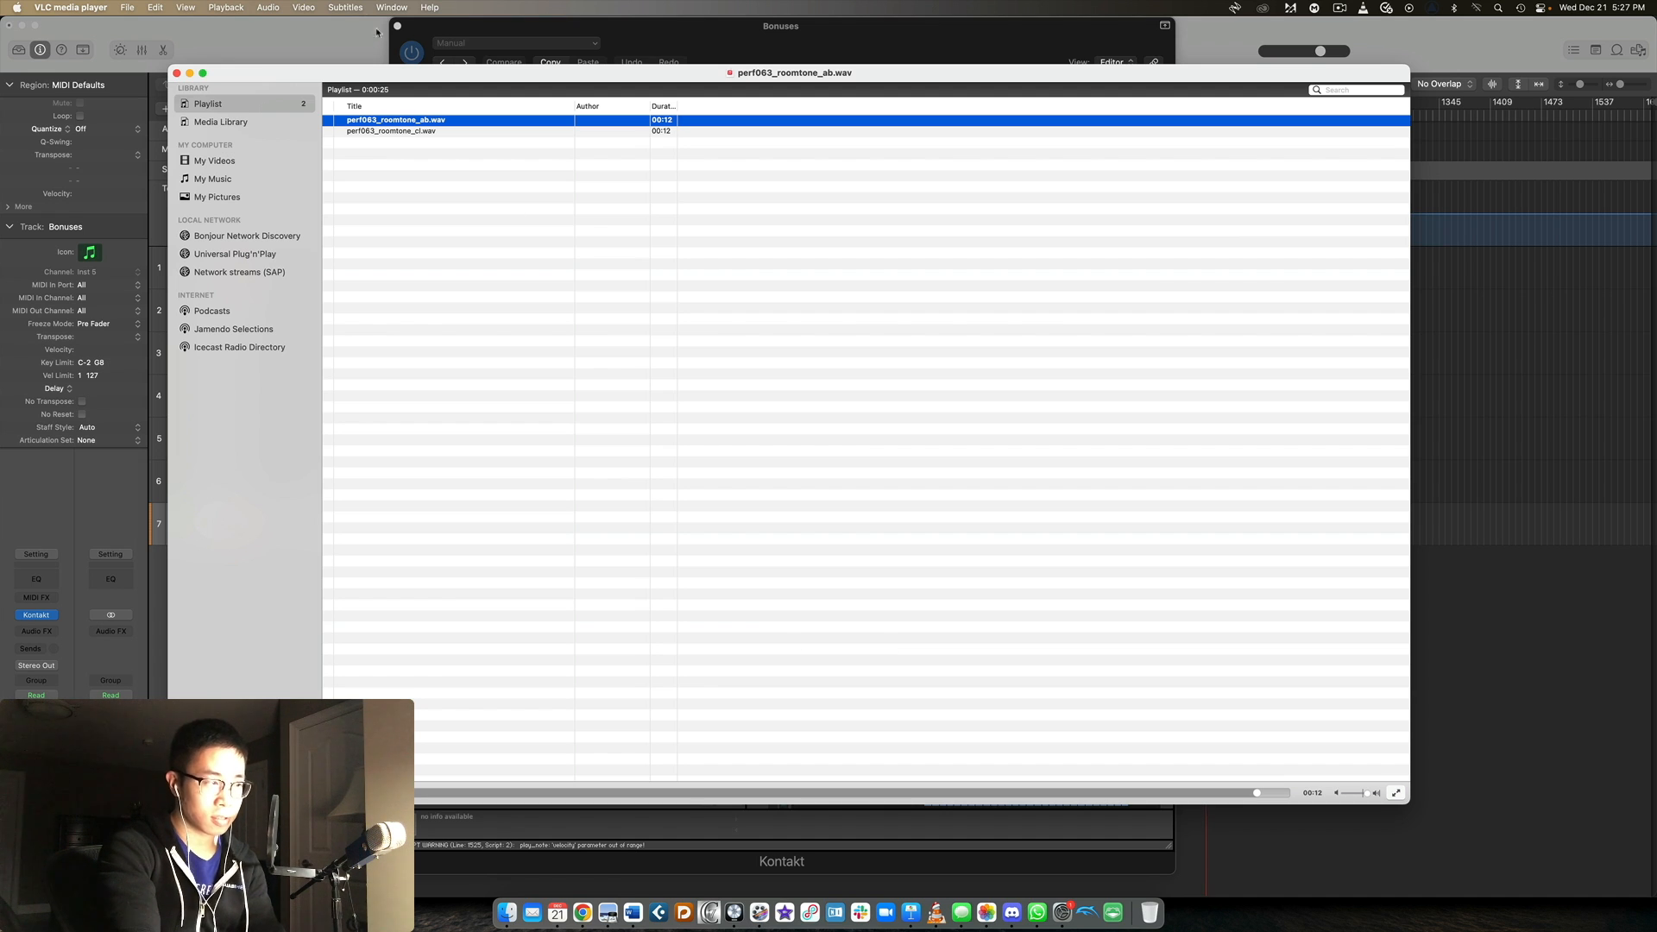
{"action": "double_click", "coordinate": [448, 131]}
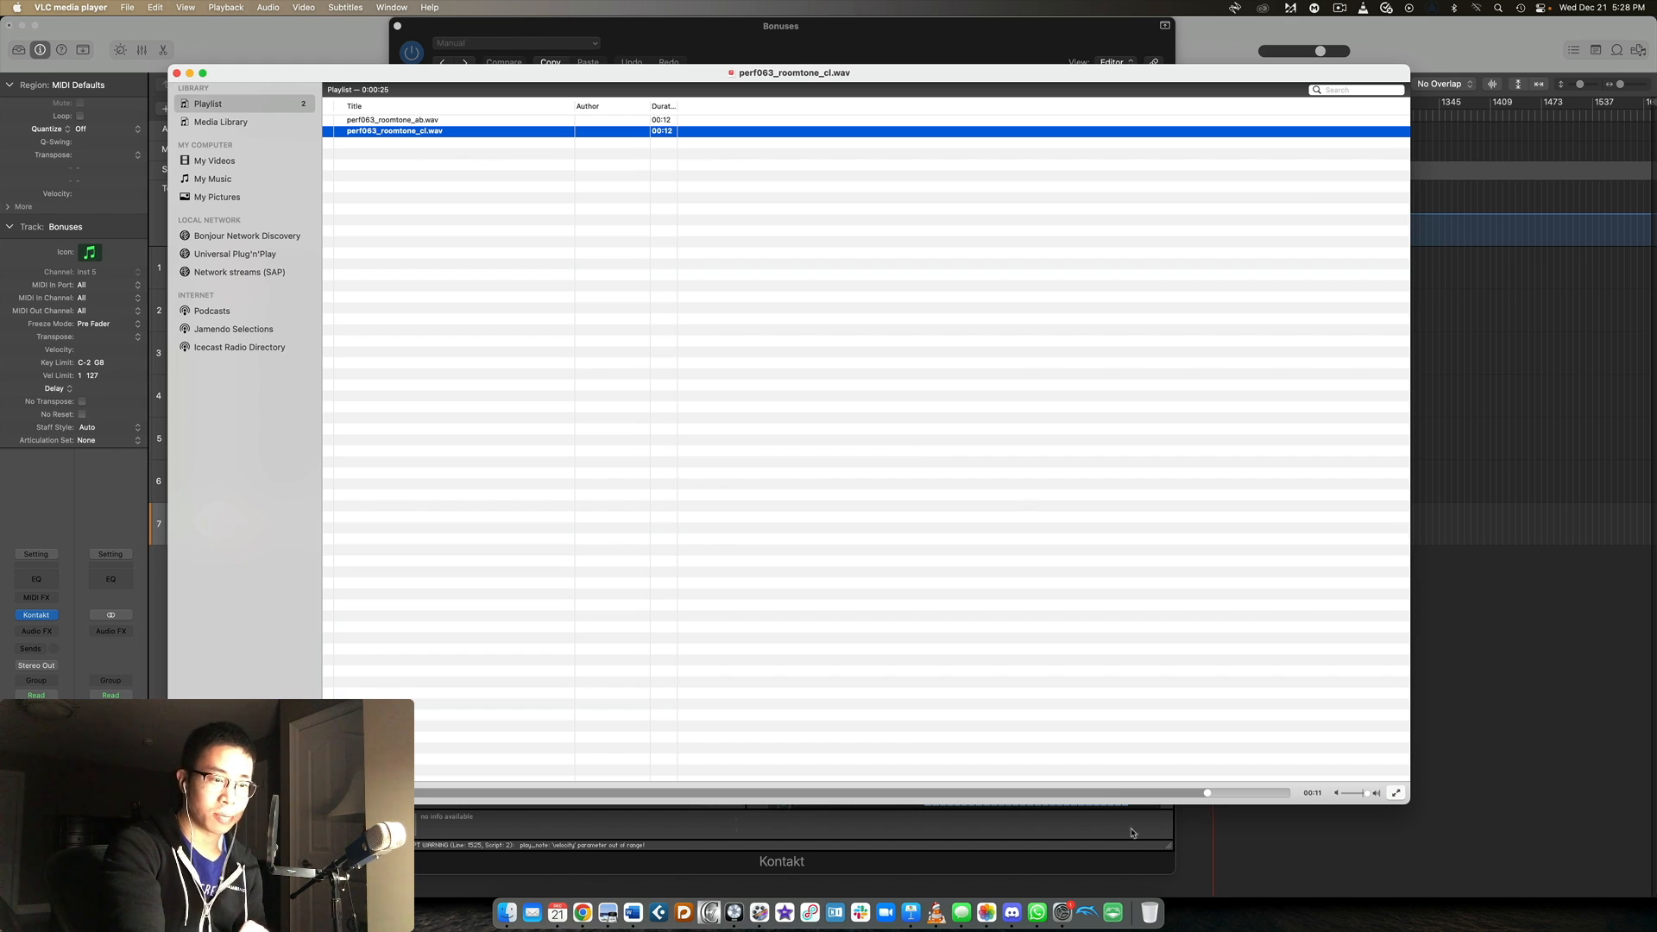
Return to the Kontakt window and browse the files up to the Instruments folder and into 16 Violins.
{"action": "left_click", "coordinate": [1106, 846]}
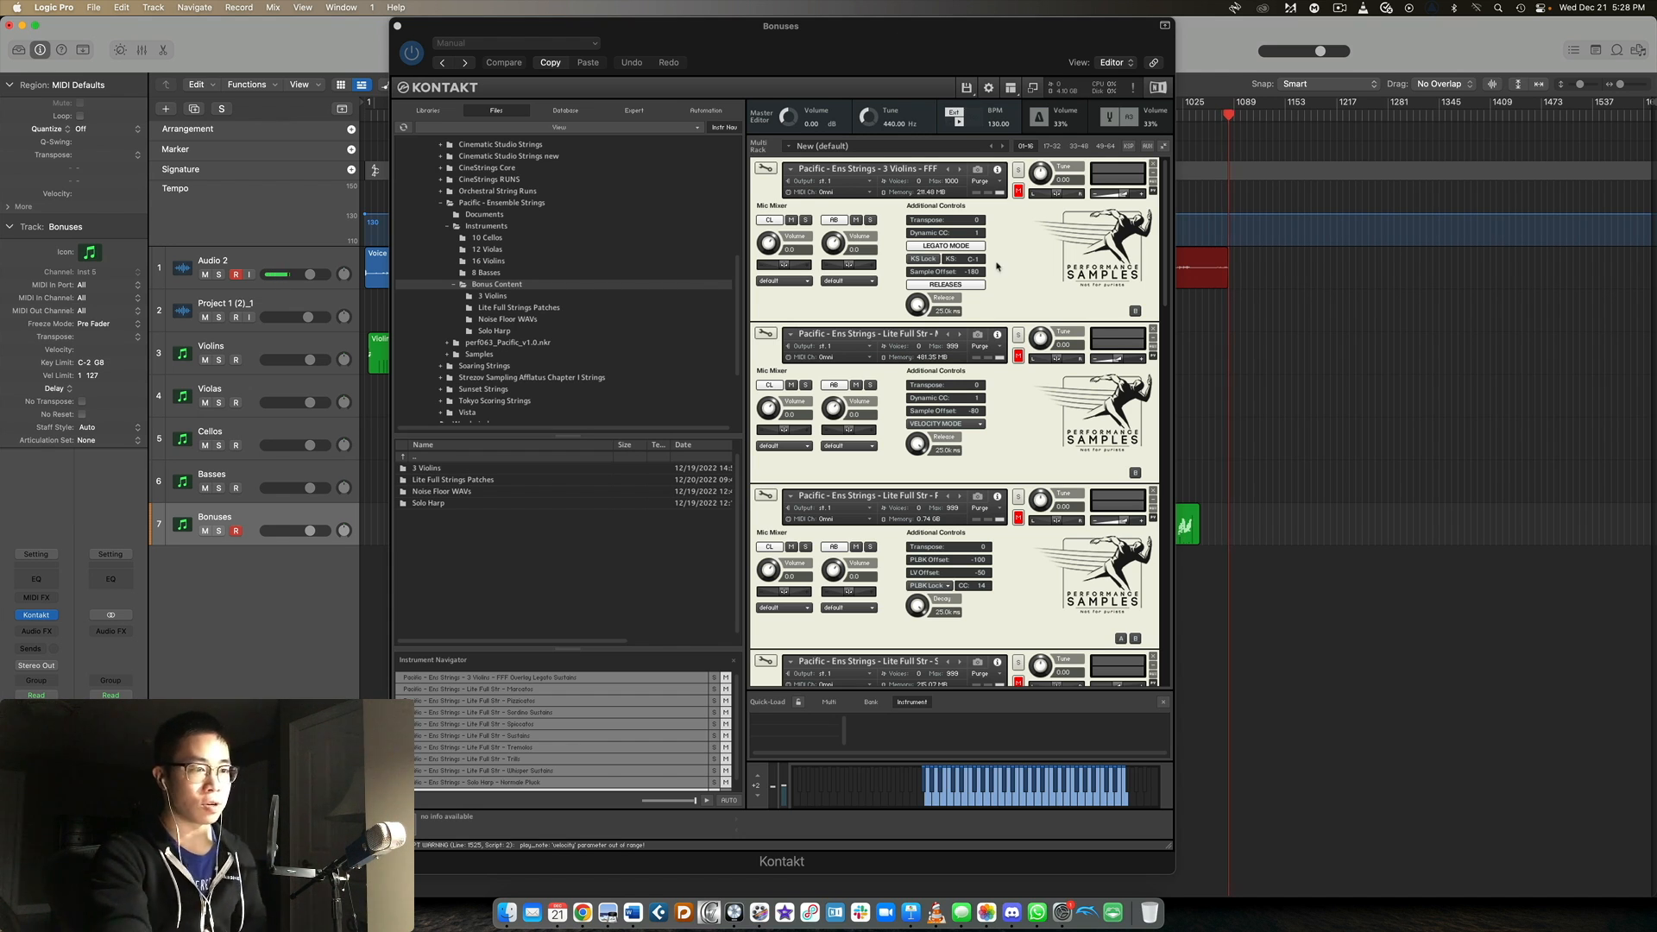
{"action": "double_click", "coordinate": [451, 458]}
{"action": "double_click", "coordinate": [448, 490]}
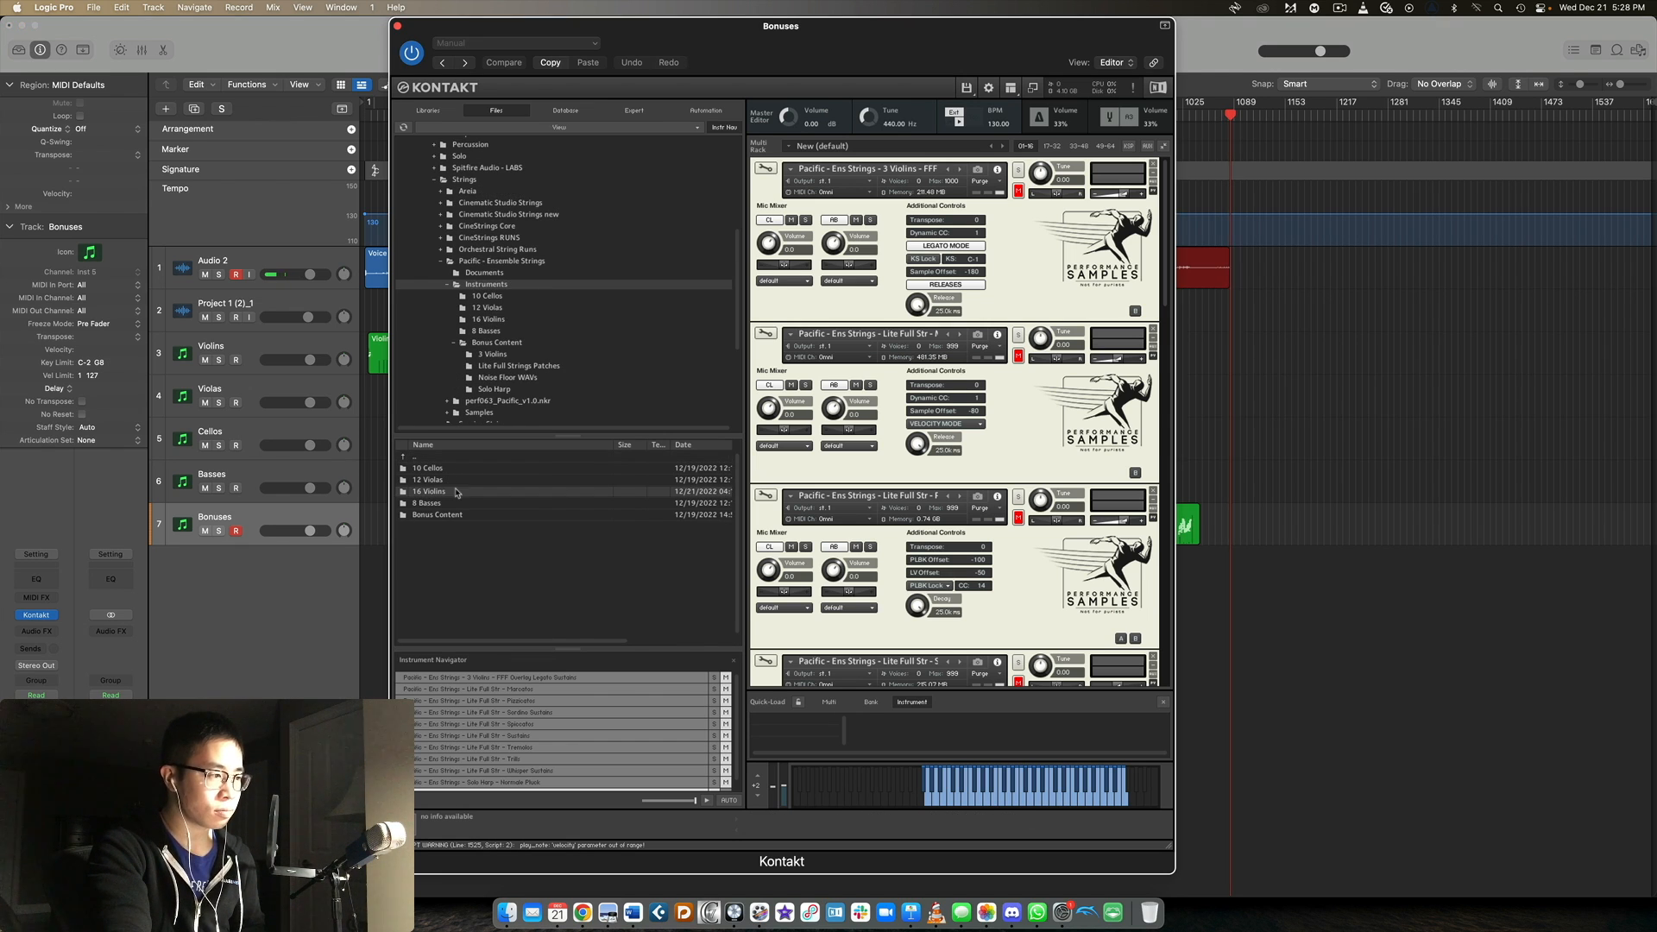